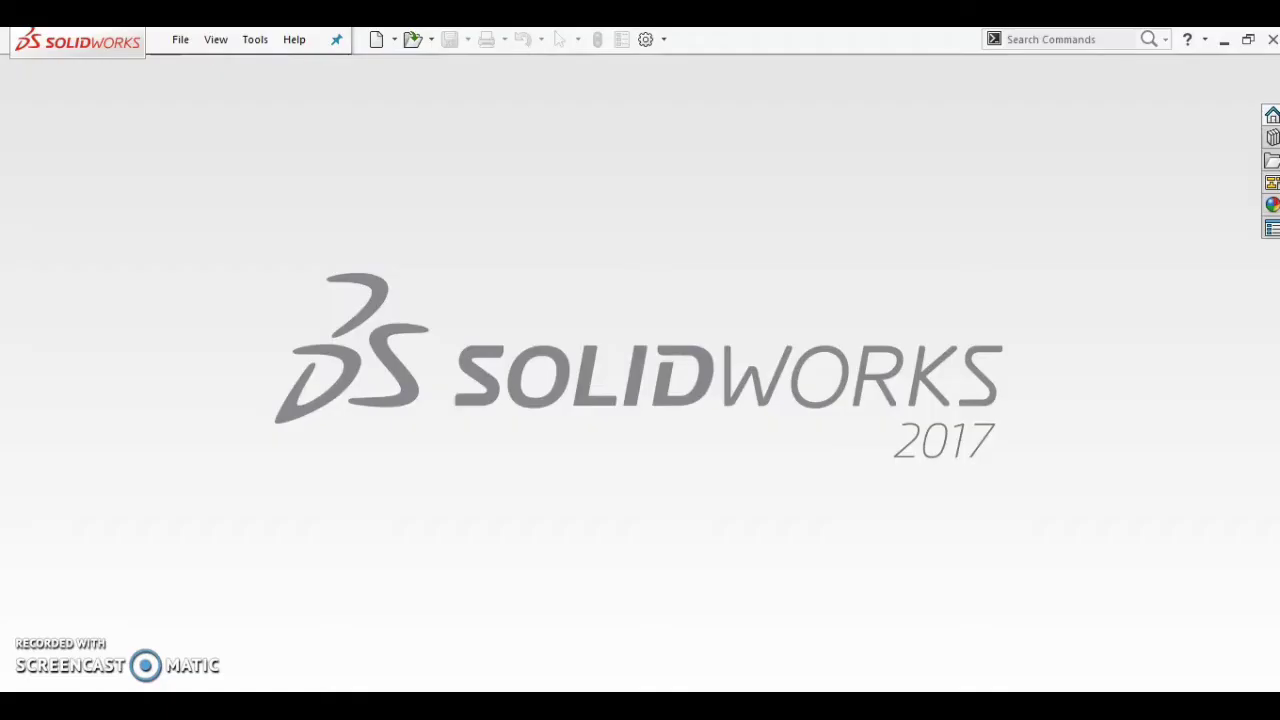
- Create a new part document
{"action": "left_click", "coordinate": [180, 40]}
{"action": "left_click", "coordinate": [206, 67]}
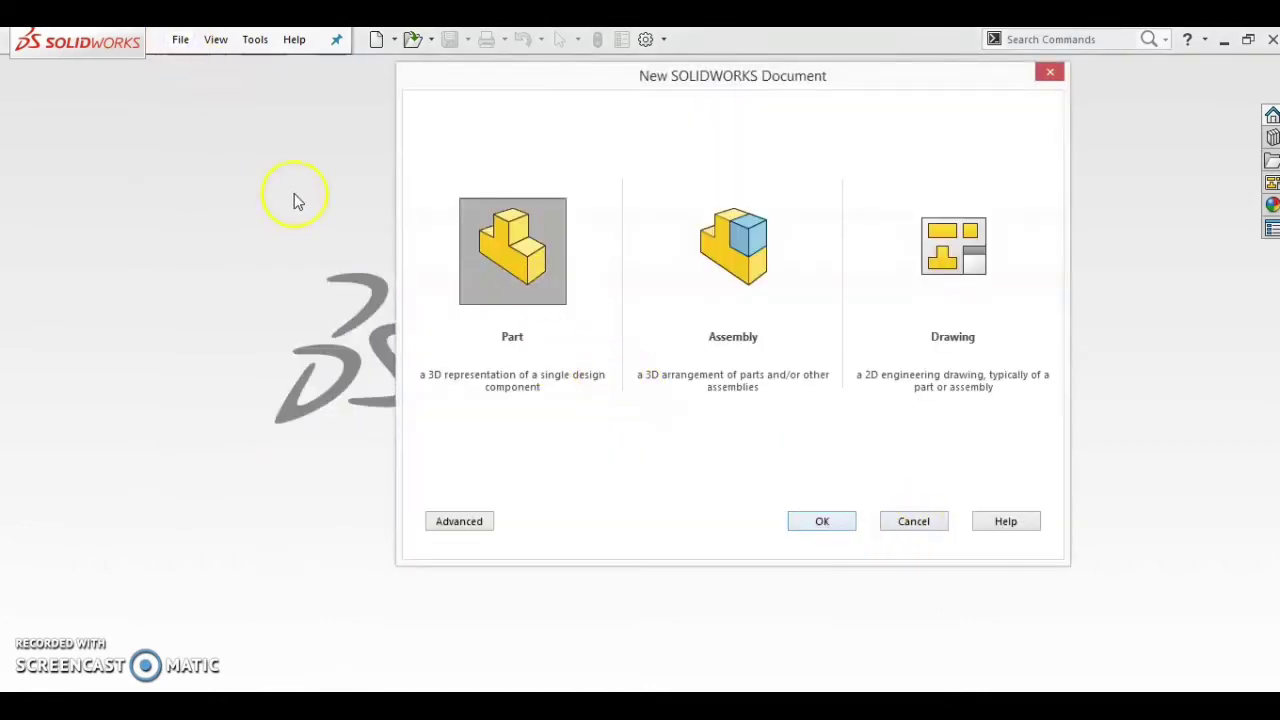
{"action": "left_click", "coordinate": [824, 523]}
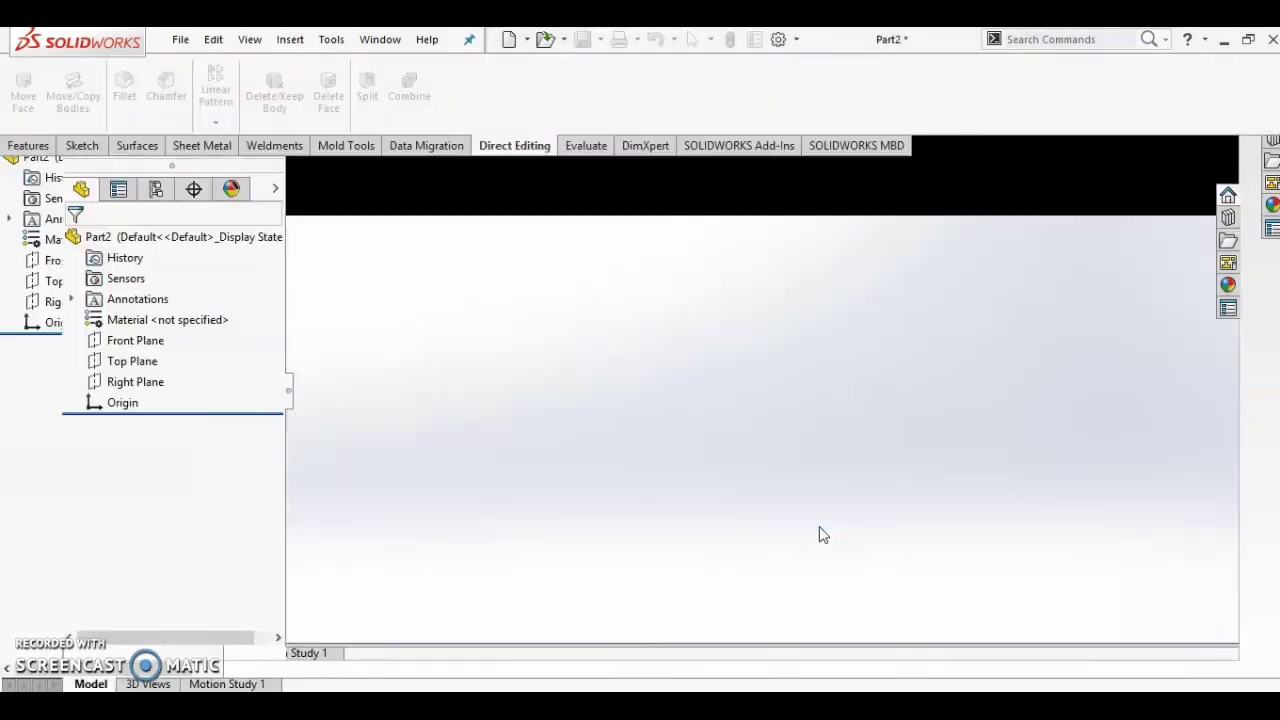
{"action": "left_click", "coordinate": [145, 341]}
{"action": "left_click", "coordinate": [160, 308]}
{"action": "left_click", "coordinate": [498, 336]}
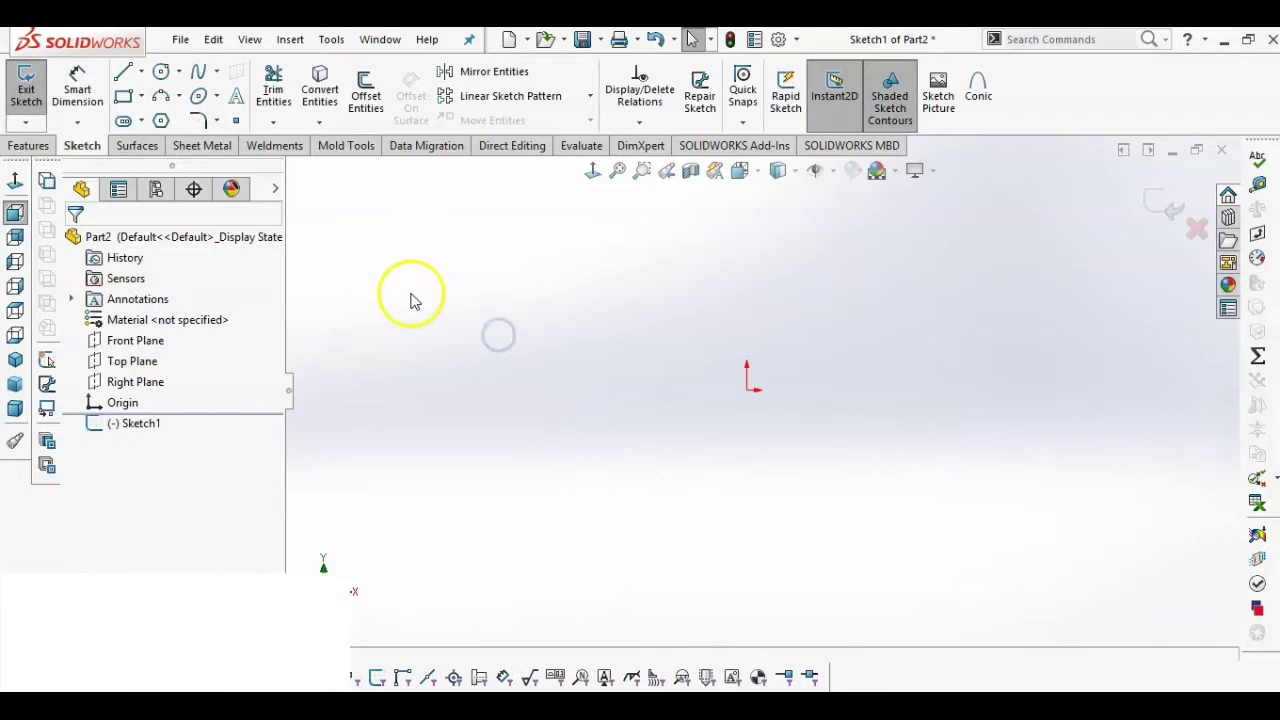
{"action": "left_click", "coordinate": [152, 341]}
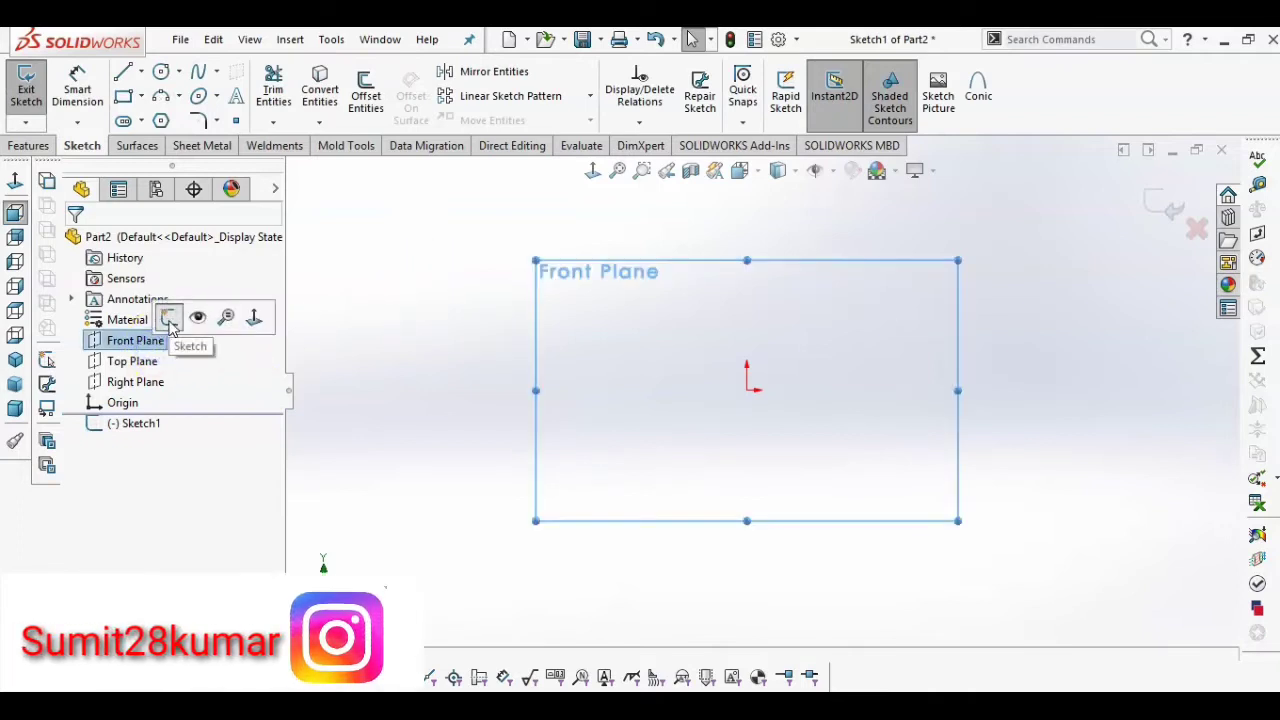
{"action": "left_click", "coordinate": [170, 328]}
{"action": "left_click", "coordinate": [434, 347]}
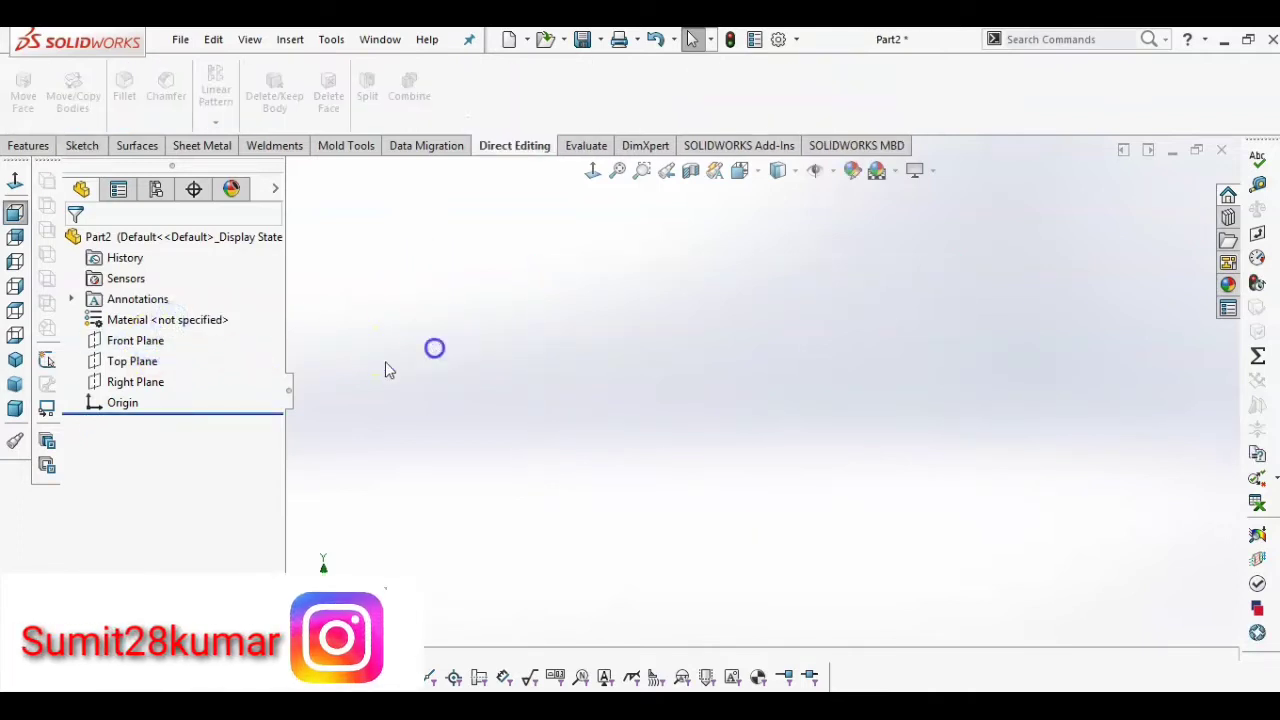
- Start a sketch on the Front Plane and draw a center rectangle from the origin, about 245 by 96 mm
{"action": "left_click", "coordinate": [152, 341]}
{"action": "left_click", "coordinate": [165, 306]}
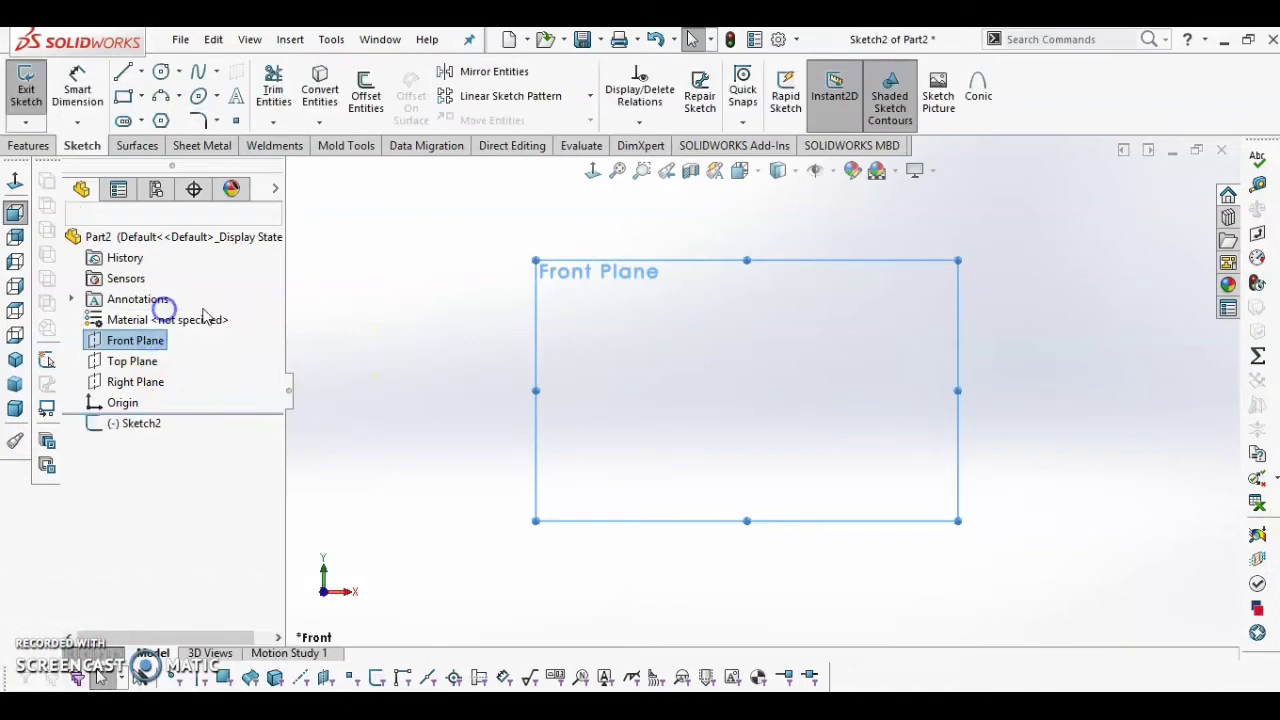
{"action": "left_click", "coordinate": [448, 329]}
{"action": "right_click_drag", "start_coordinate": [437, 407], "coordinate": [437, 394]}
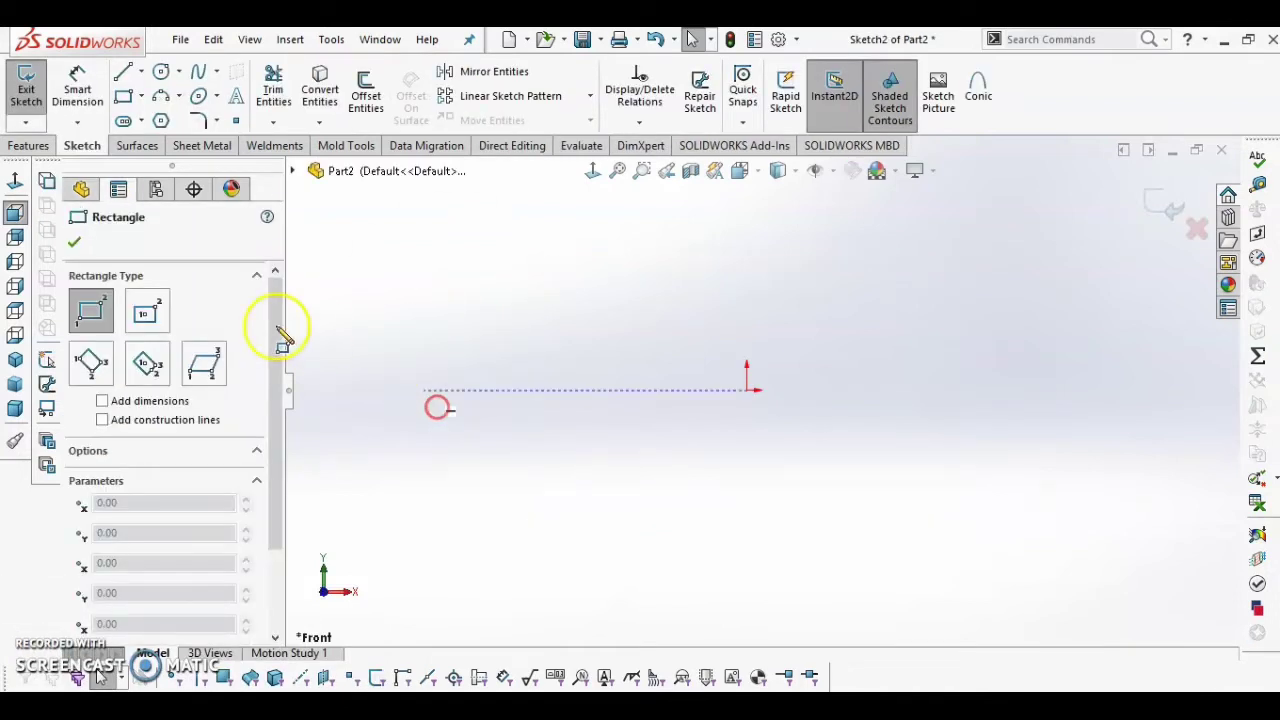
{"action": "left_click", "coordinate": [145, 316]}
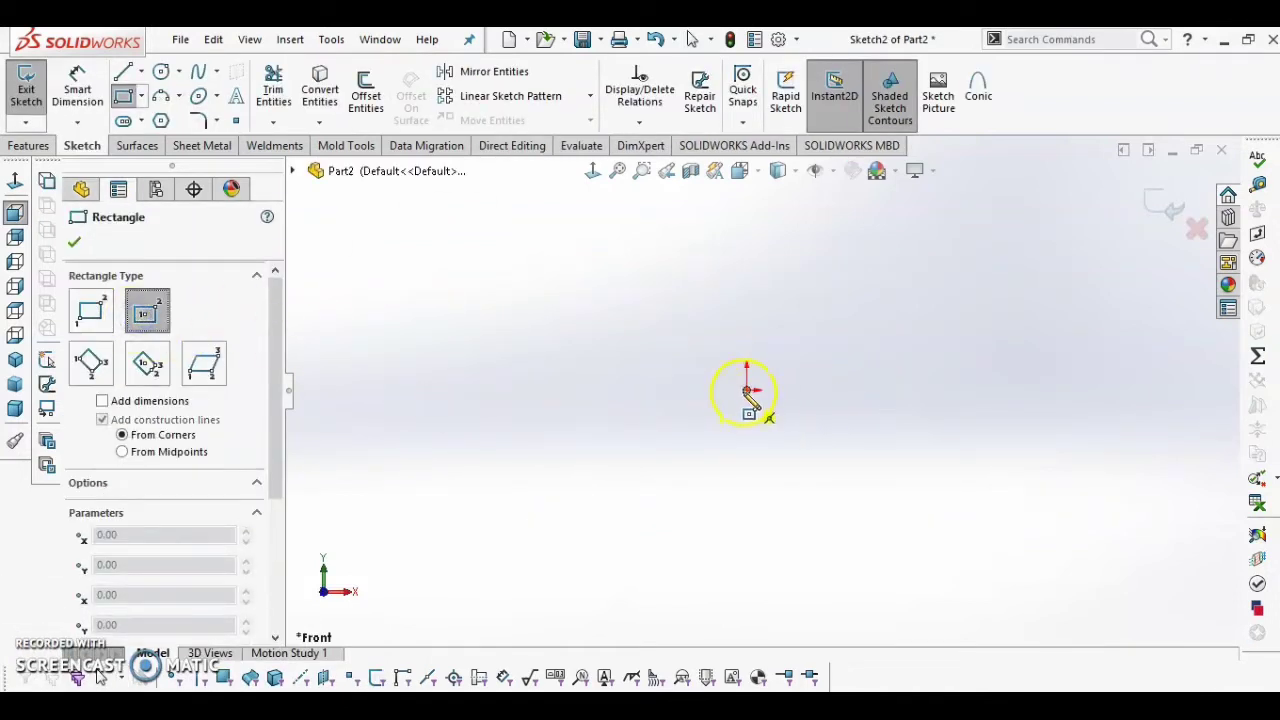
{"action": "left_click", "coordinate": [749, 389]}
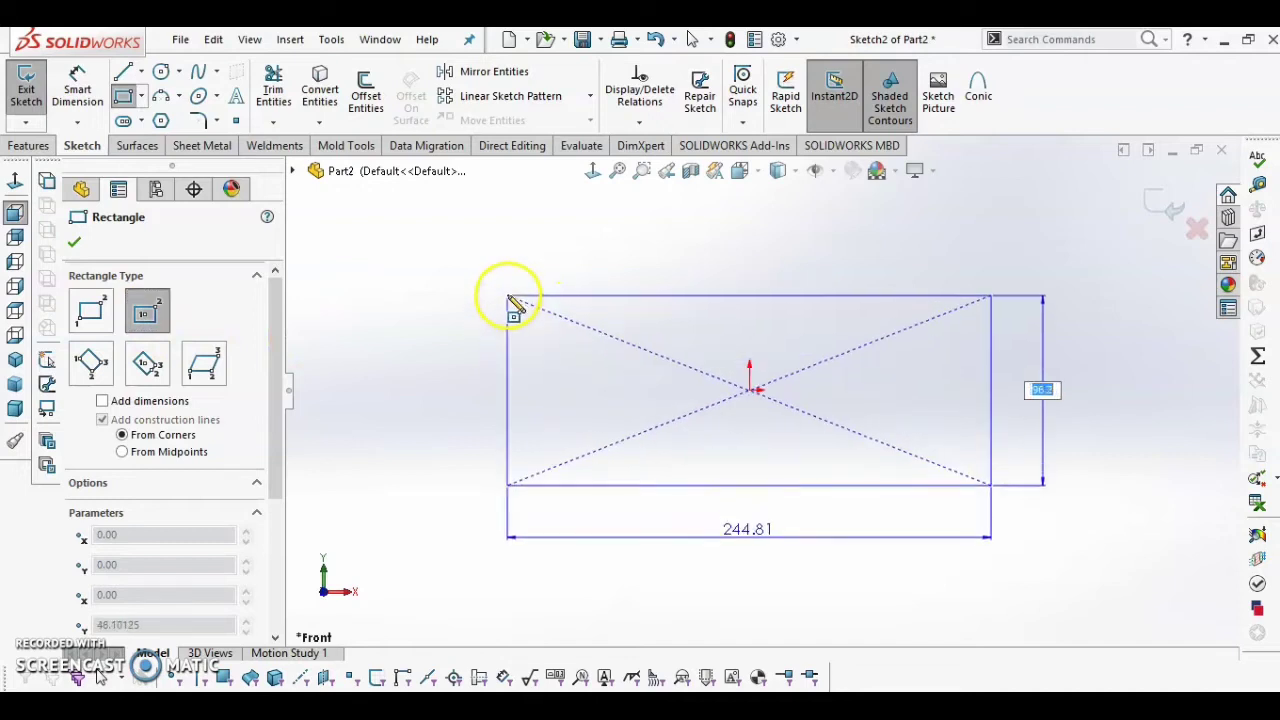
{"action": "left_click", "coordinate": [508, 297]}
- Dimension the rectangle's lower horizontal edge to 92 mm, consulting the reference drawing original.jpg for the base width
{"action": "right_click_drag", "start_coordinate": [438, 466], "coordinate": [423, 290]}
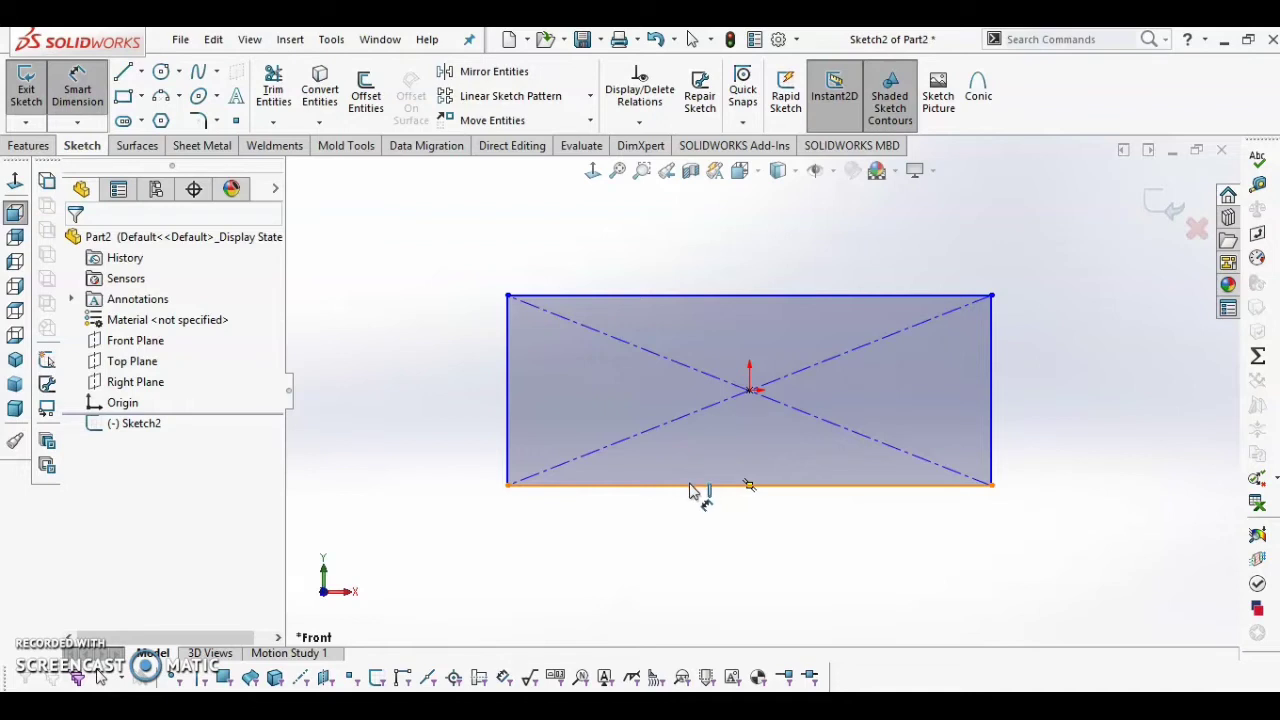
{"action": "left_click", "coordinate": [667, 690]}
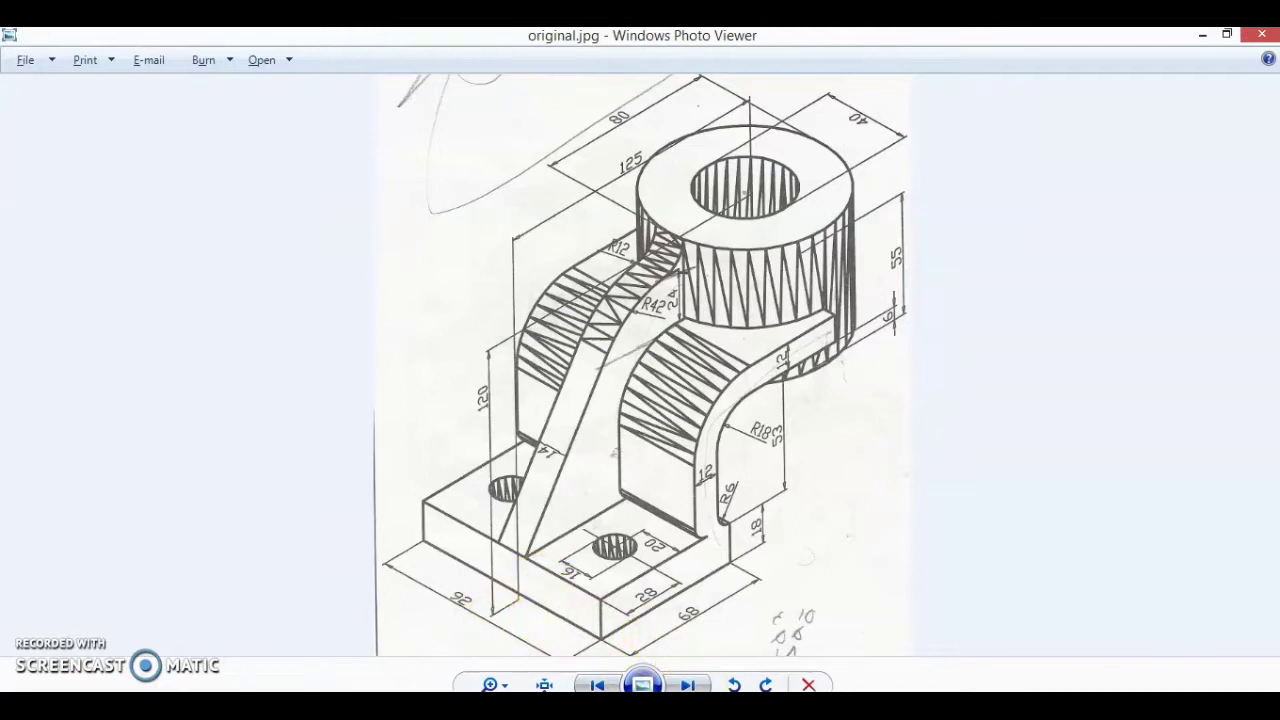
{"action": "left_click", "coordinate": [100, 688]}
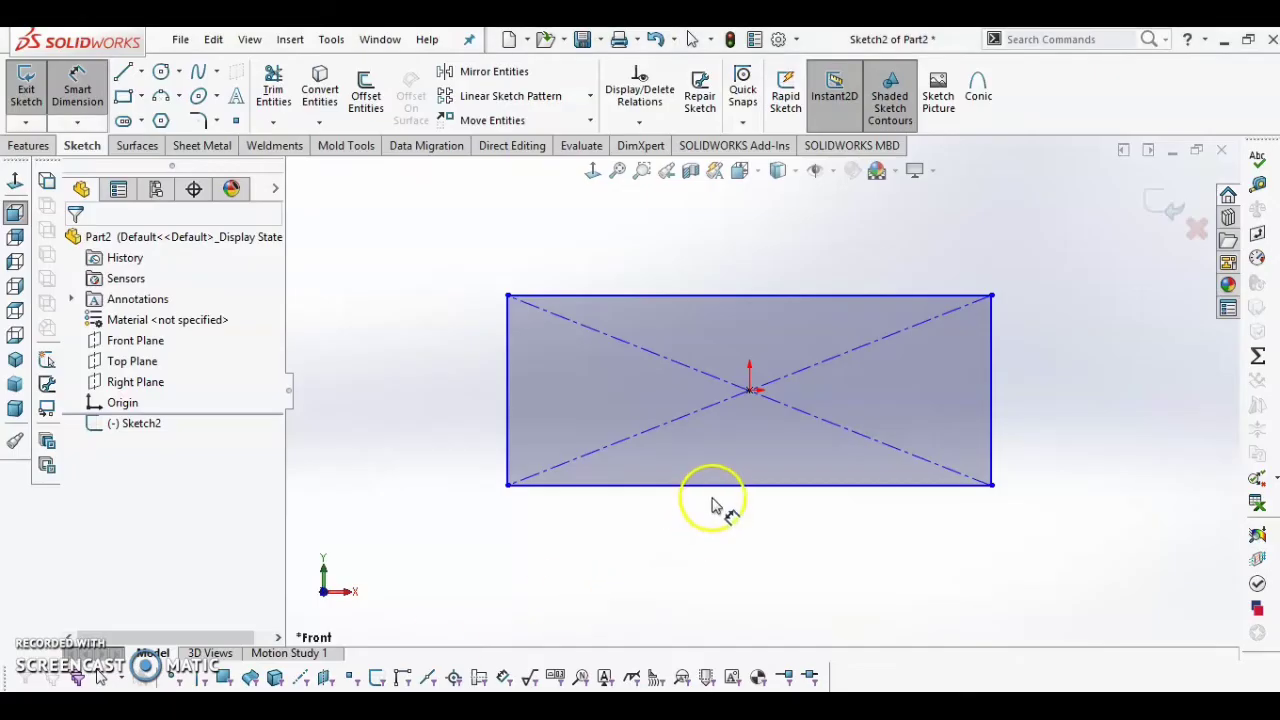
{"action": "mouse_move", "coordinate": [723, 487]}
{"action": "left_mouse_down"}
{"action": "mouse_move", "coordinate": [723, 563]}
{"action": "mouse_move", "coordinate": [712, 558]}
{"action": "left_mouse_up"}
{"action": "left_click", "coordinate": [712, 557]}
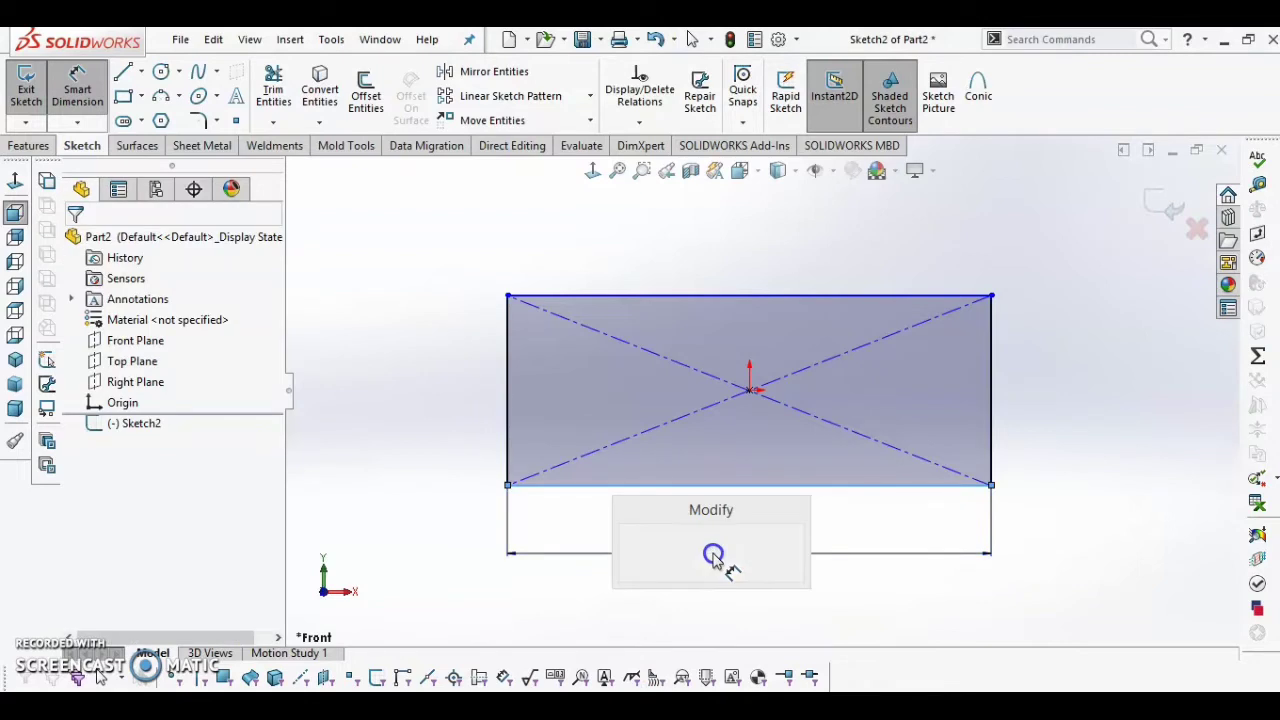
{"action": "type", "text": "95"}
{"action": "key", "text": "Return"}
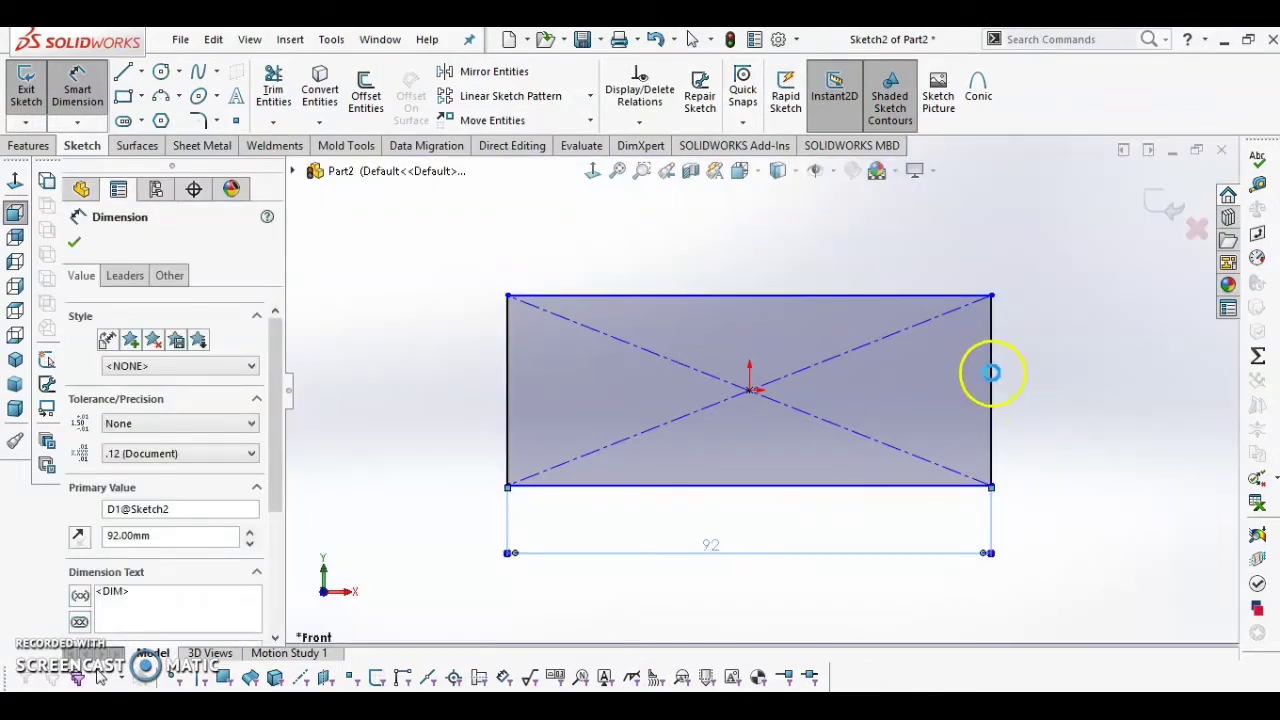
- Dimension the rectangle's vertical edge to 68 mm
{"action": "left_click", "coordinate": [990, 374]}
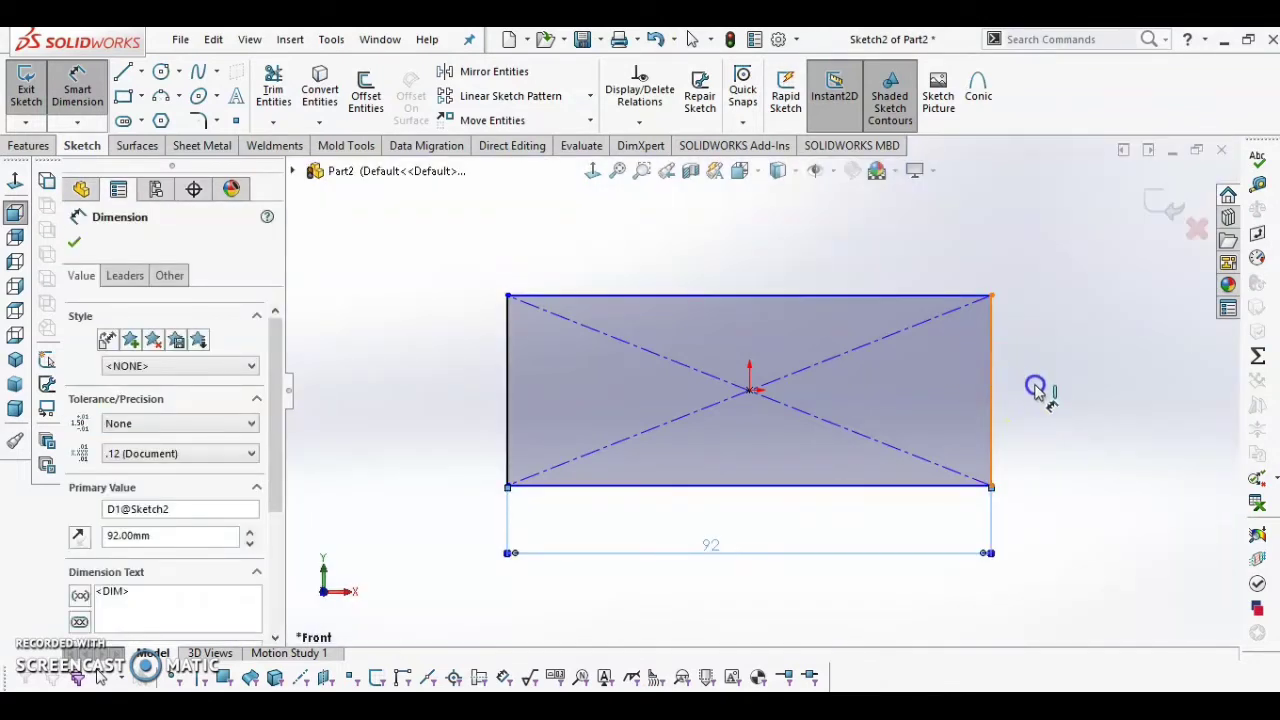
{"action": "left_click", "coordinate": [1046, 388]}
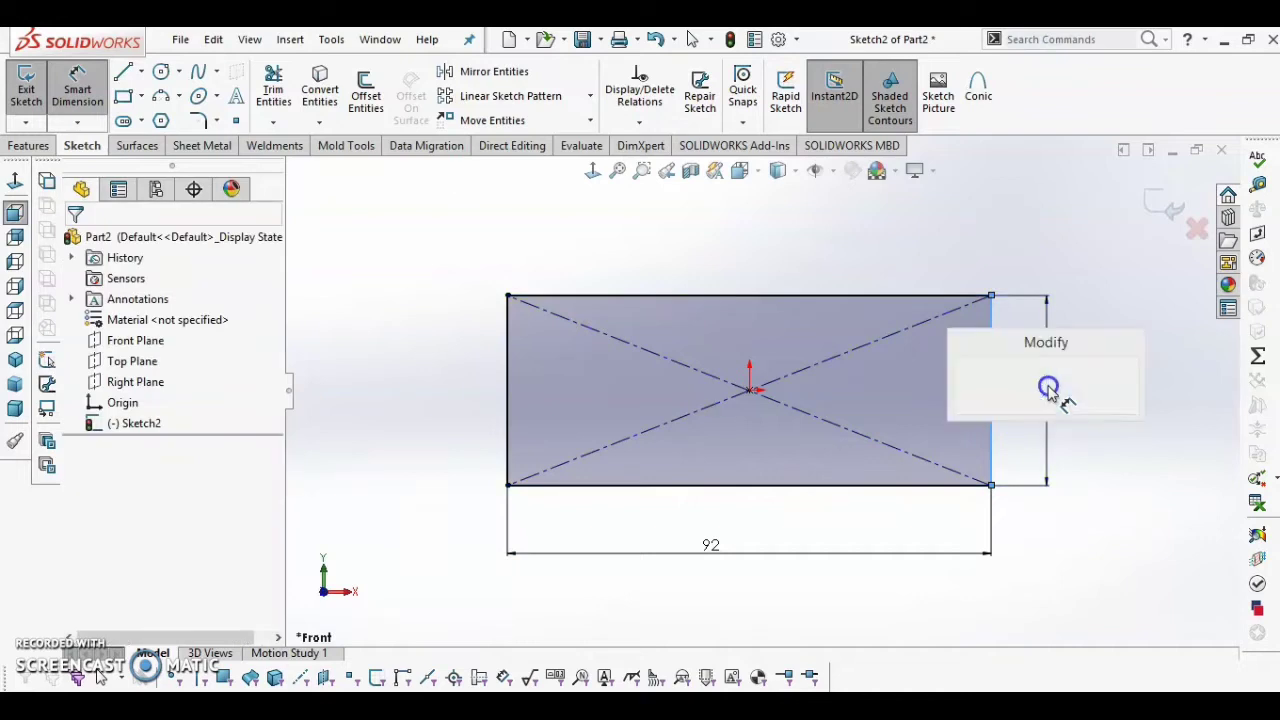
{"action": "type", "text": "68"}
{"action": "key", "text": "Return"}
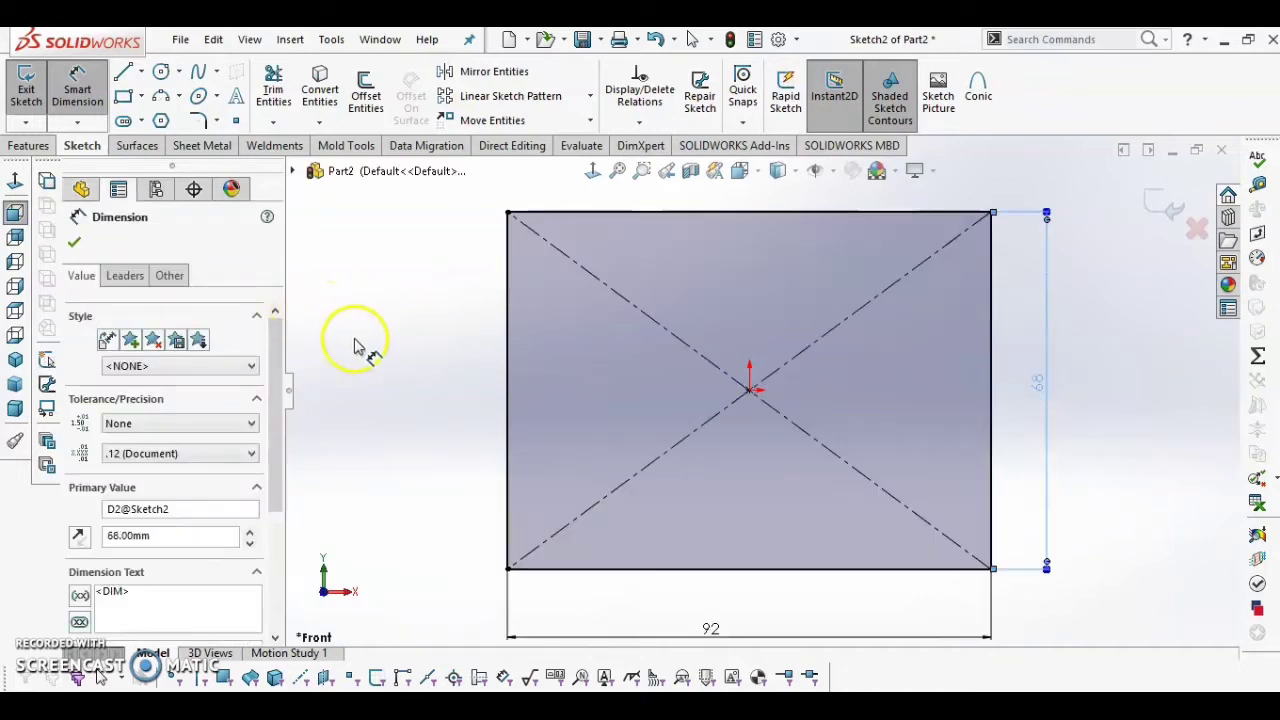
{"action": "left_click", "coordinate": [489, 425]}
{"action": "scroll", "coordinate": [682, 453], "scroll_direction": "up", "scroll_amount": 2}
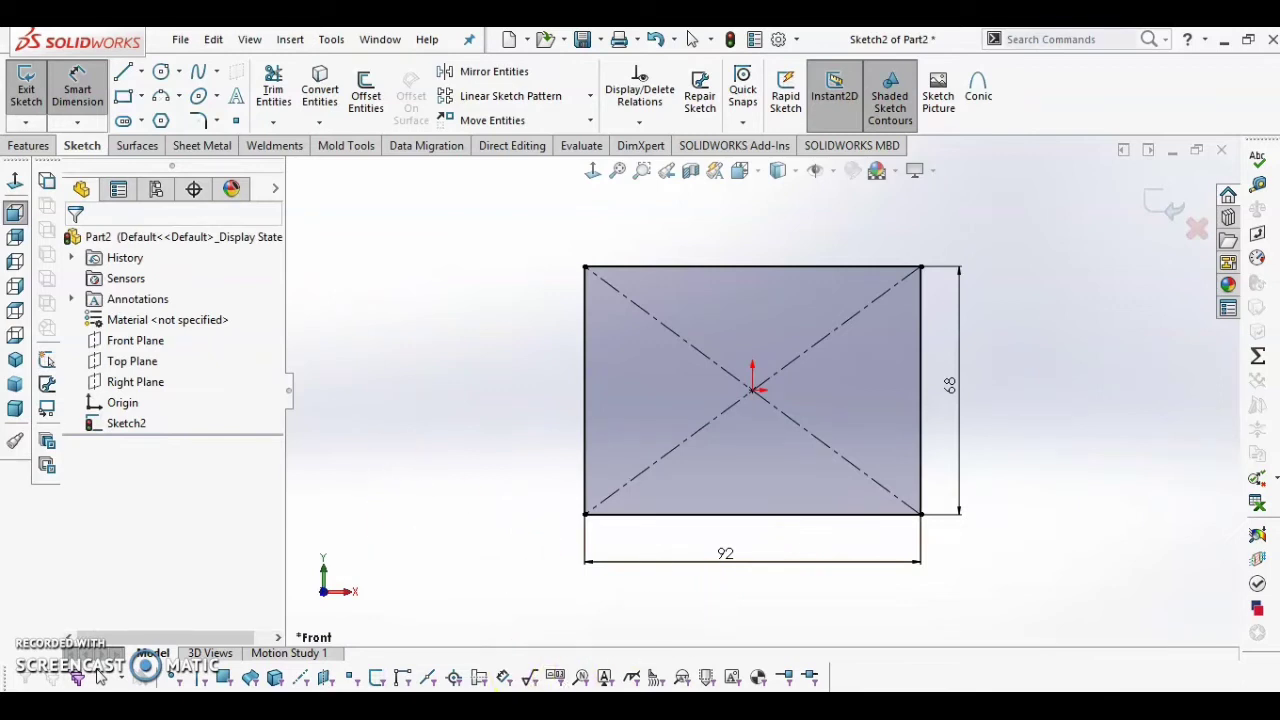
- Check the base thickness in the reference drawing and extrude the rectangle as a blind boss 18 mm deep
{"action": "left_click", "coordinate": [98, 677]}
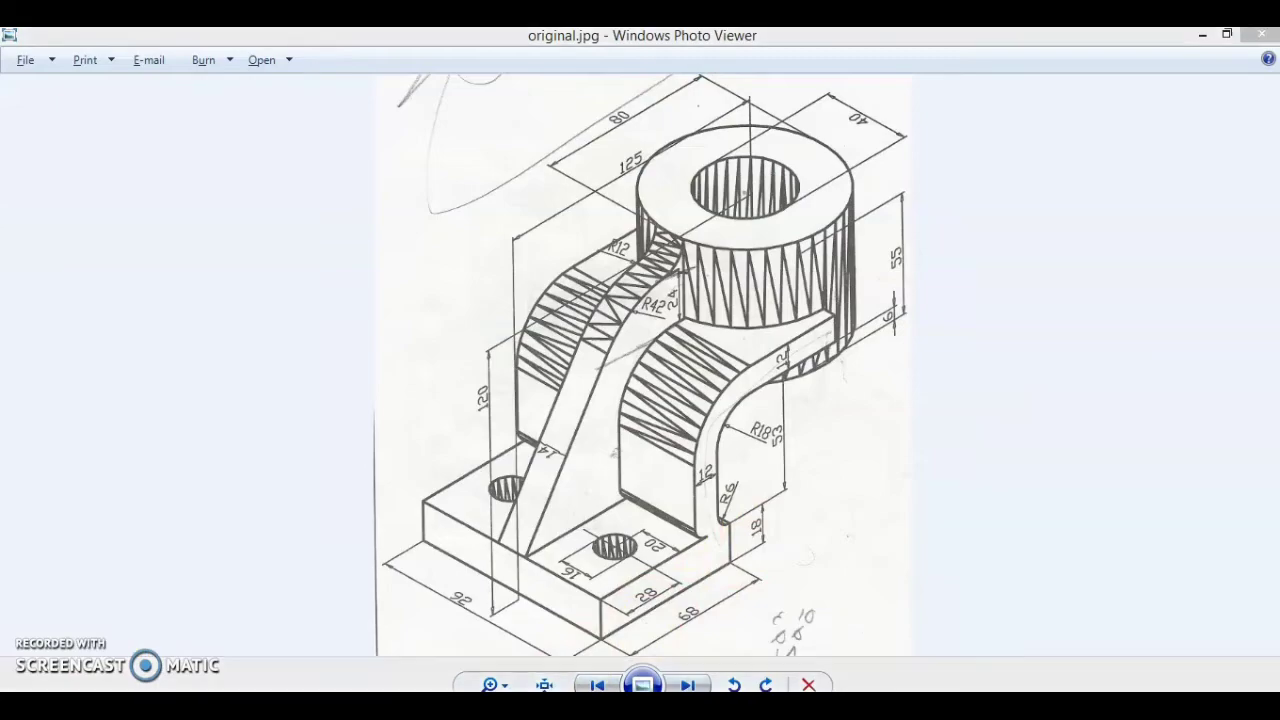
{"action": "key", "text": "alt+Tab"}
{"action": "left_click", "coordinate": [40, 145]}
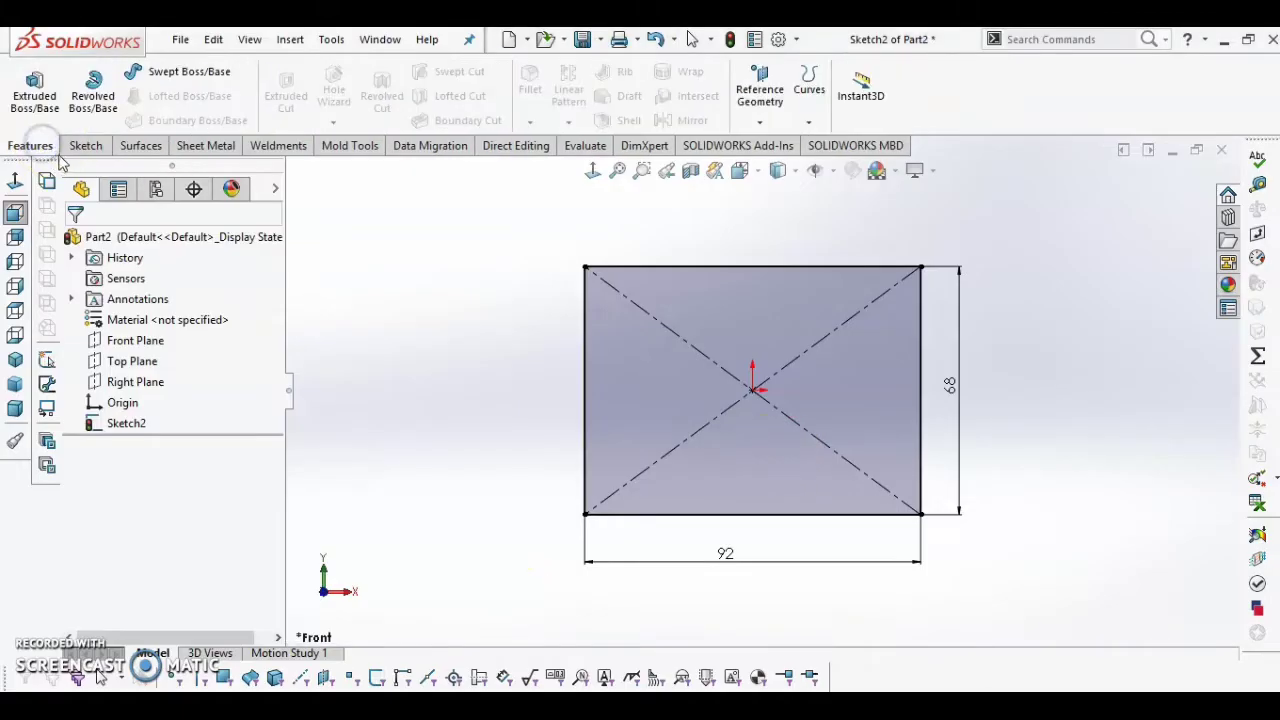
{"action": "left_click", "coordinate": [34, 88]}
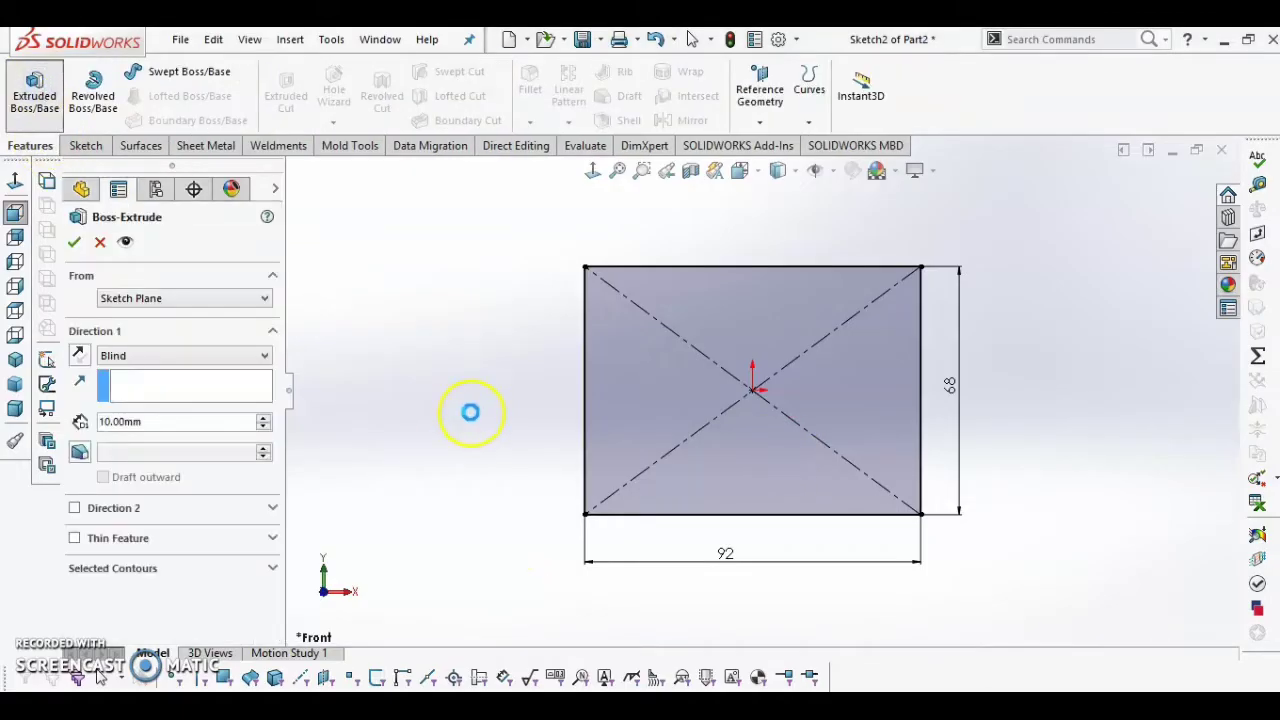
{"action": "left_click", "coordinate": [204, 419]}
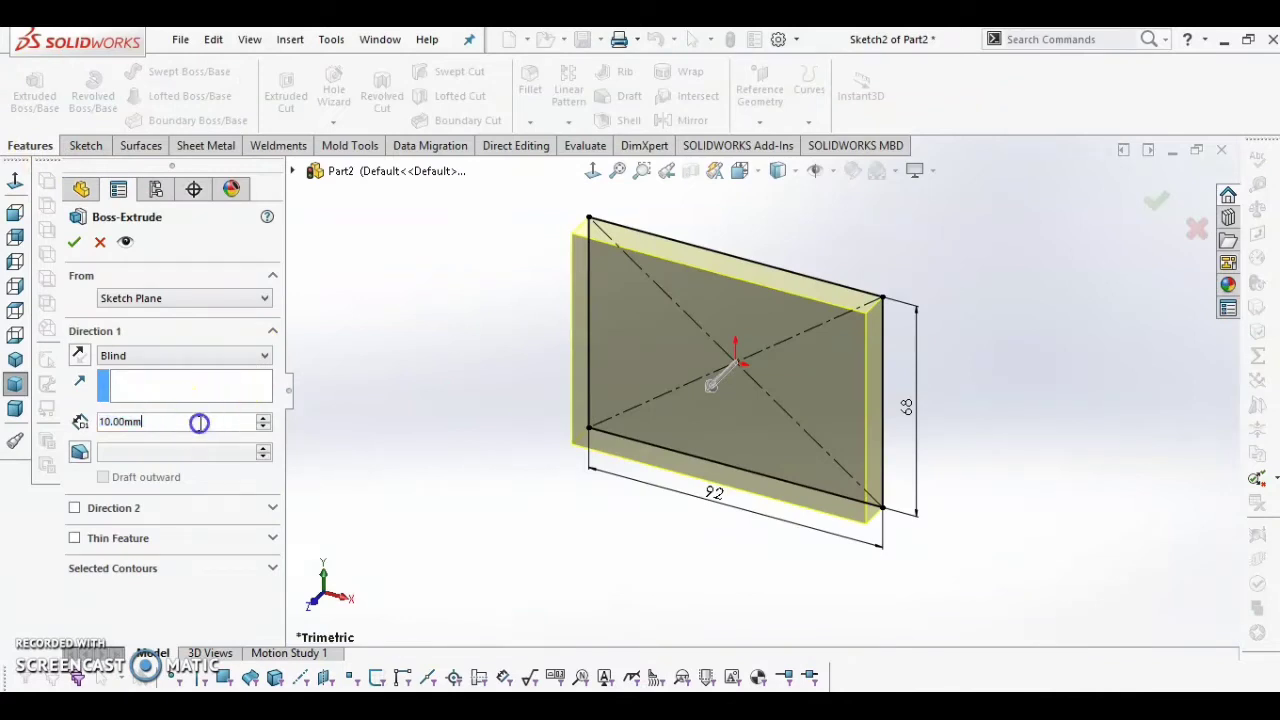
{"action": "type", "text": "18"}
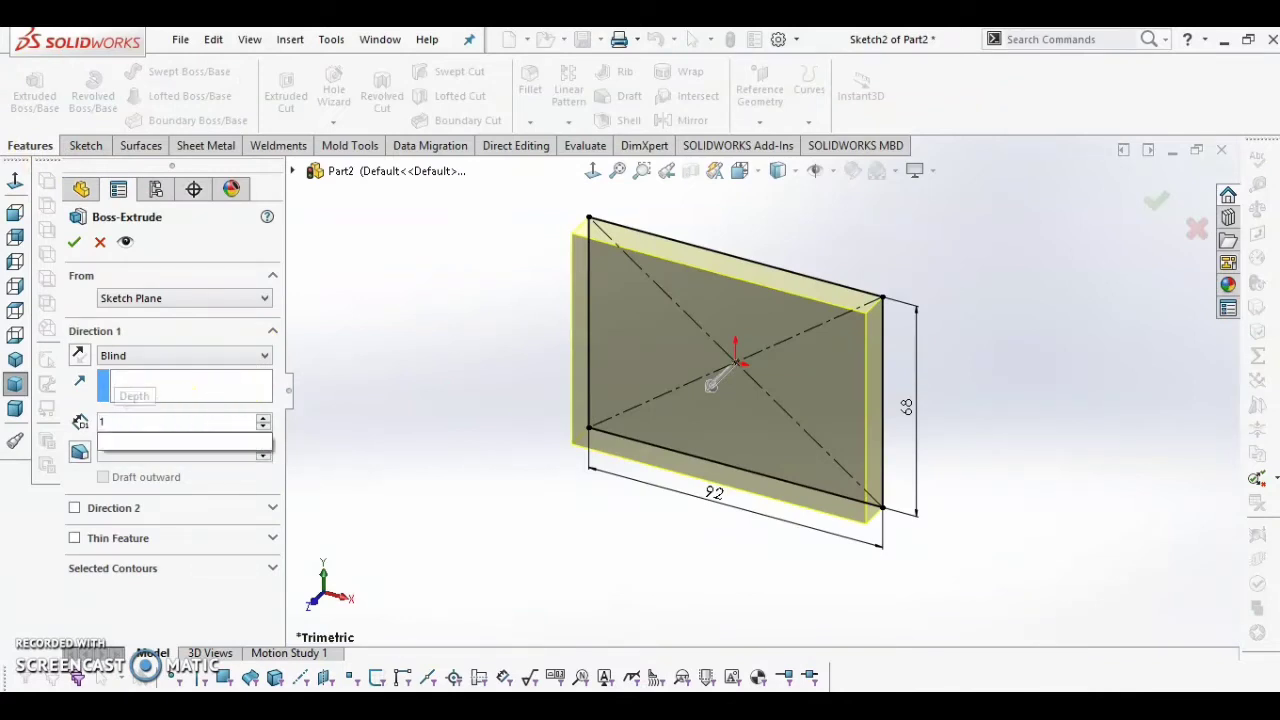
{"action": "key", "text": "Return"}
{"action": "left_click", "coordinate": [74, 241]}
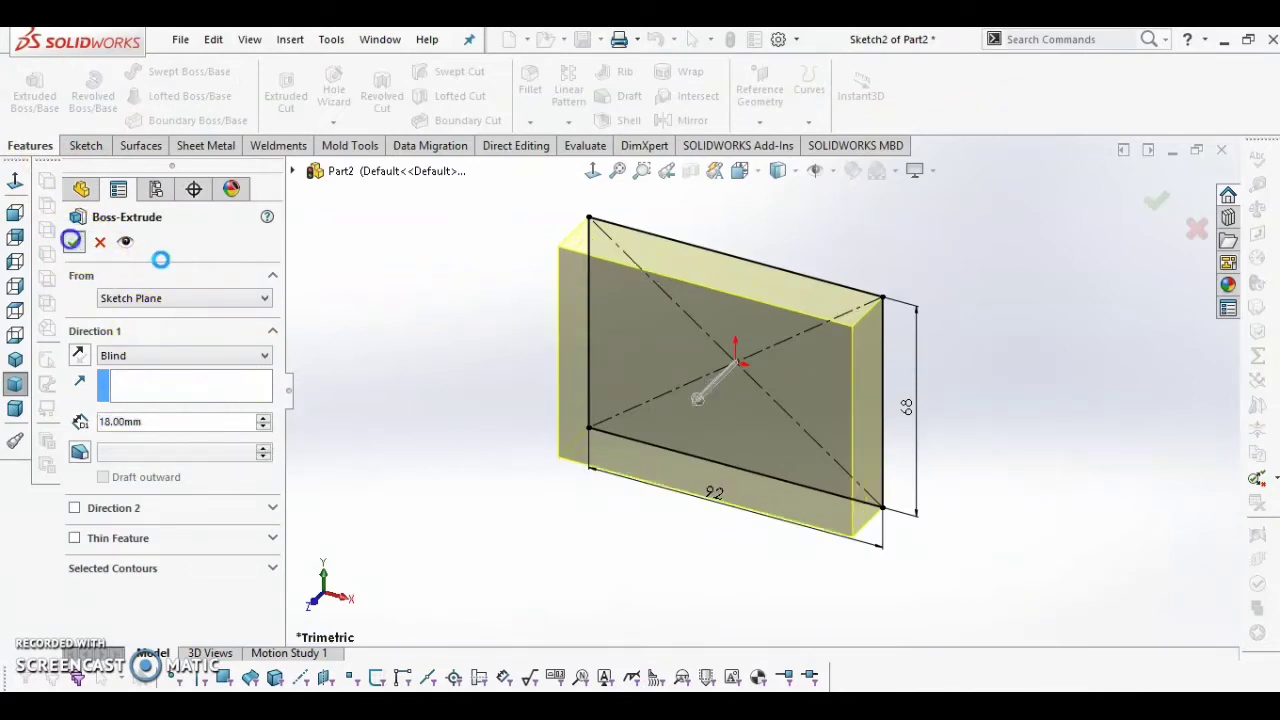
{"action": "middle_click_drag", "start_coordinate": [562, 458], "coordinate": [598, 323]}
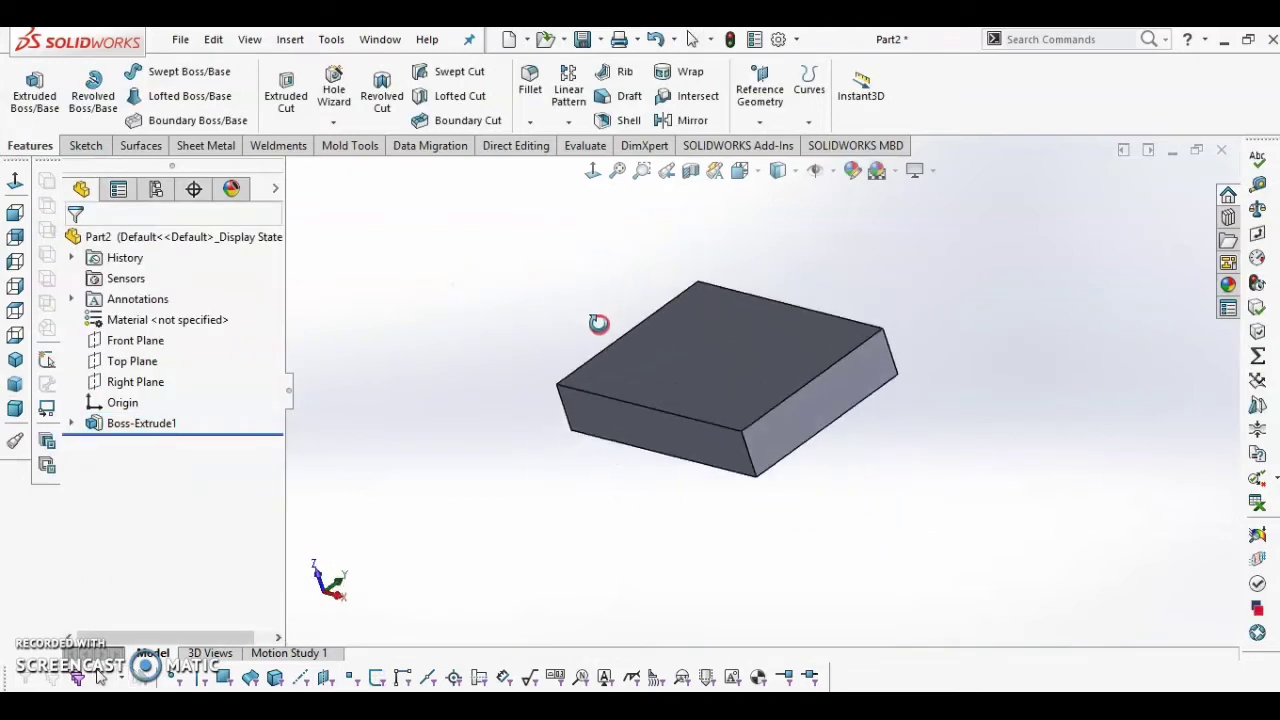
{"action": "left_click", "coordinate": [810, 402]}
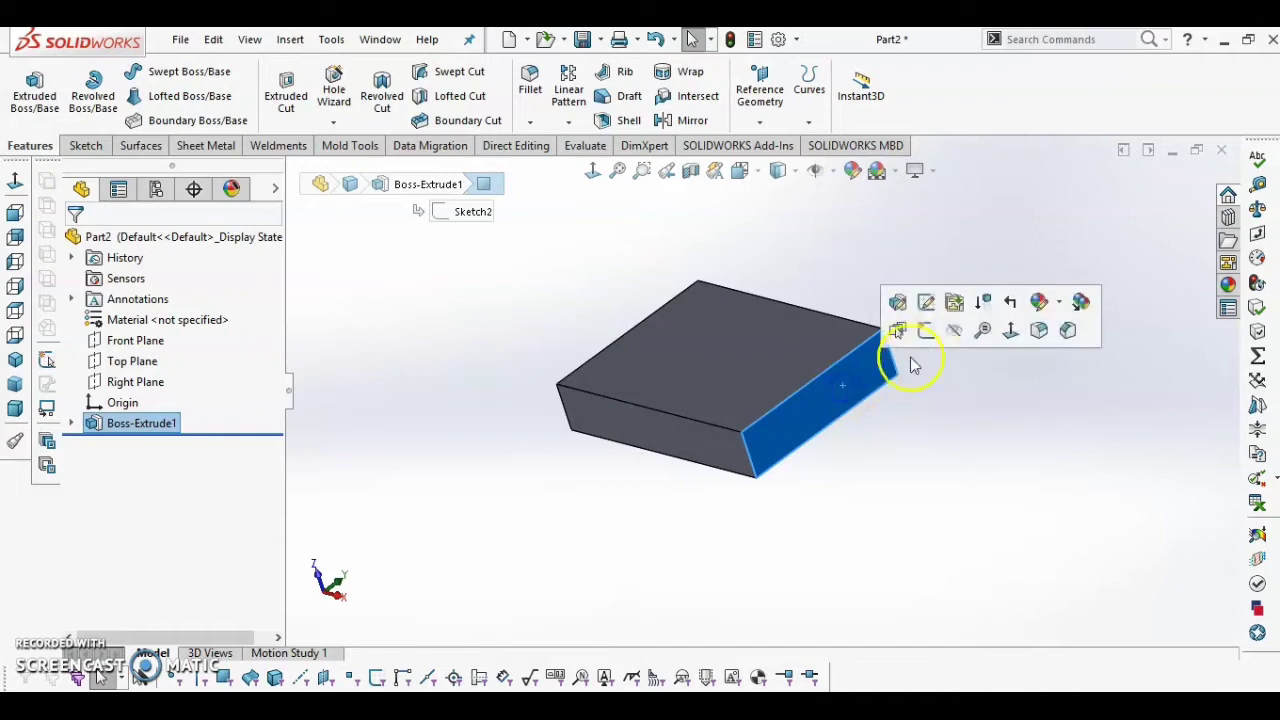
{"action": "left_click", "coordinate": [922, 331]}
{"action": "left_click", "coordinate": [592, 171]}
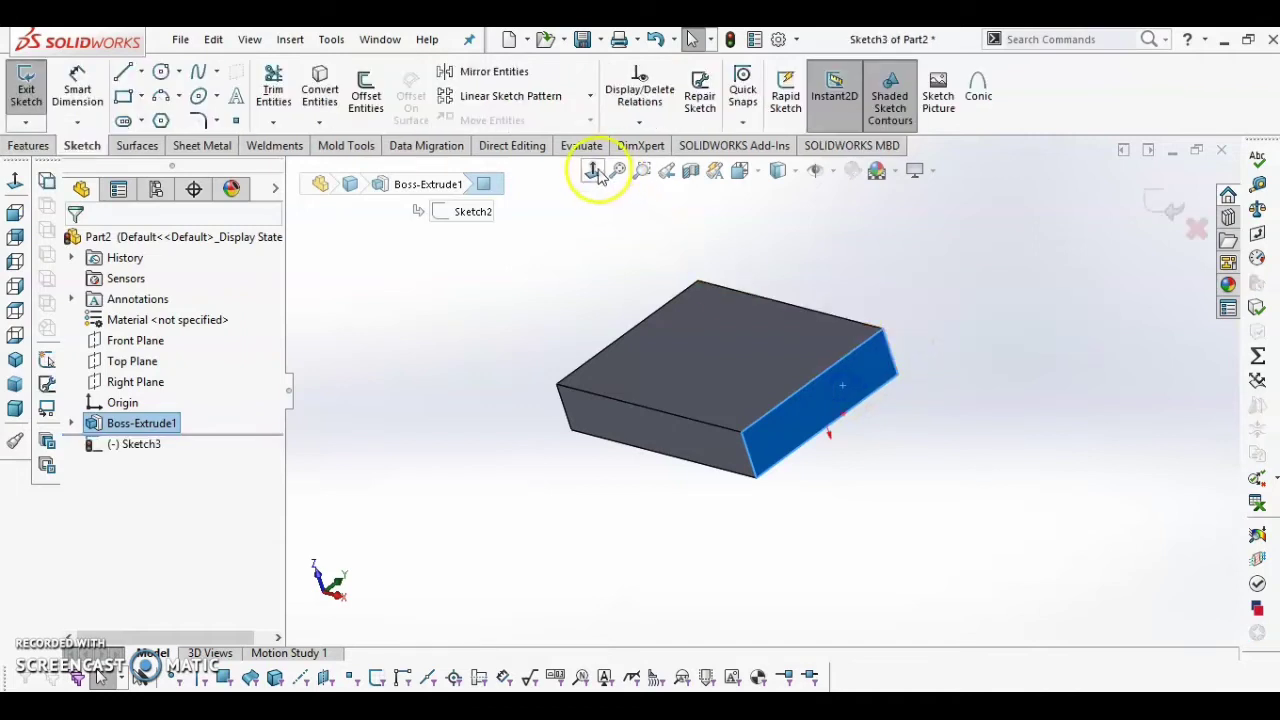
{"action": "left_click", "coordinate": [968, 446]}
{"action": "scroll", "coordinate": [830, 400], "scroll_direction": "up", "scroll_amount": 1}
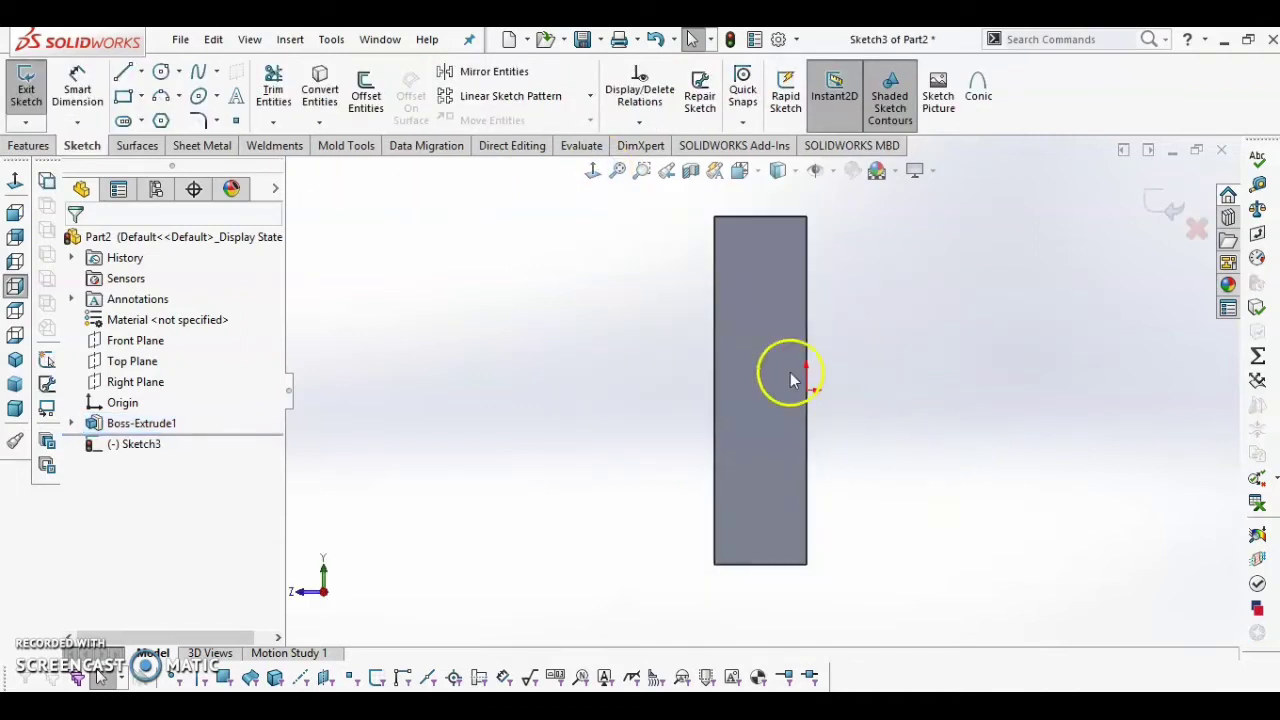
{"action": "left_click", "coordinate": [775, 344]}
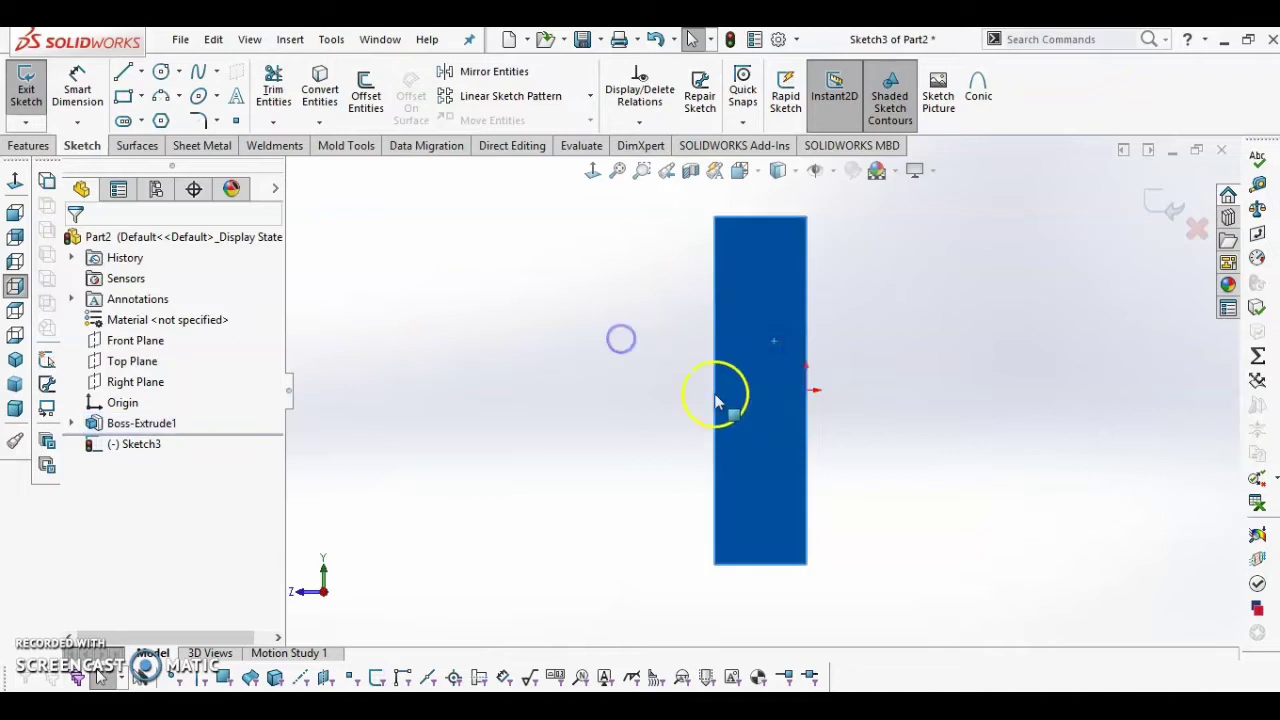
{"action": "mouse_move", "coordinate": [714, 391]}
{"action": "middle_mouse_down"}
{"action": "mouse_move", "coordinate": [506, 386]}
{"action": "mouse_move", "coordinate": [632, 458]}
{"action": "middle_mouse_up"}
{"action": "left_click", "coordinate": [1147, 201]}
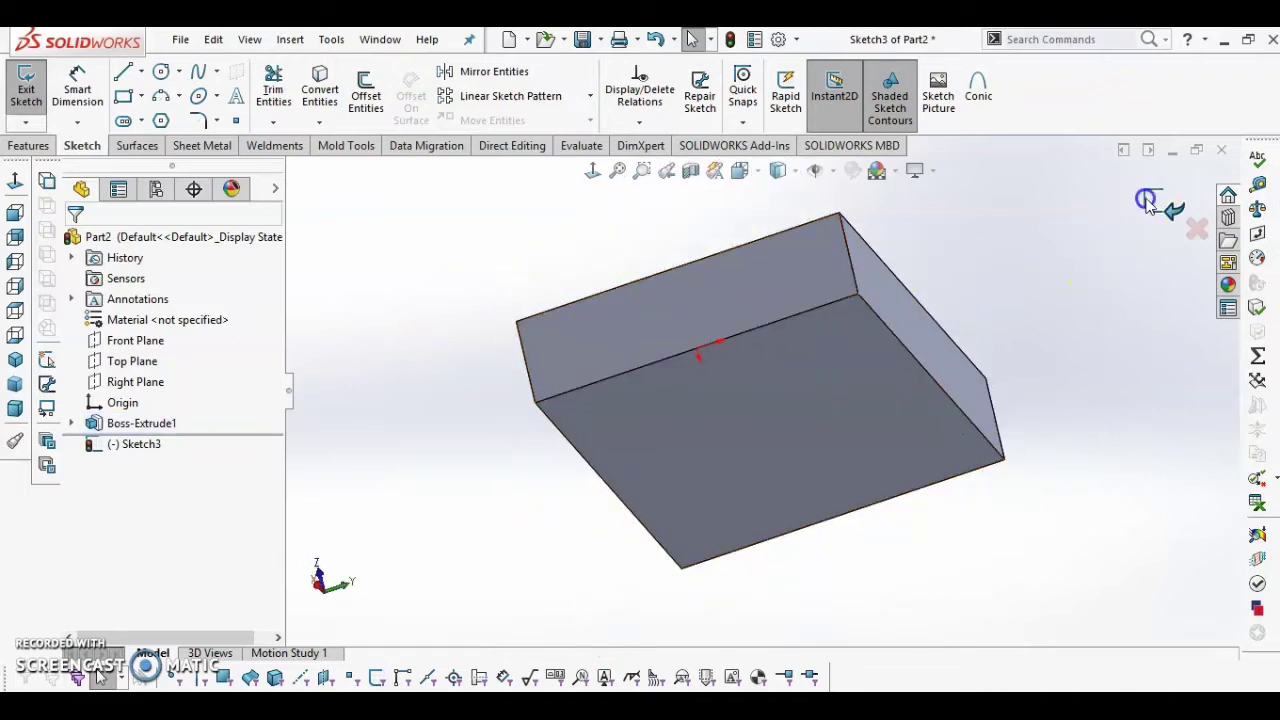
- Redefine the Front standard view from the plate's 68 by 18 mm side face, accept the change, and switch to the Front view
{"action": "left_click", "coordinate": [751, 273]}
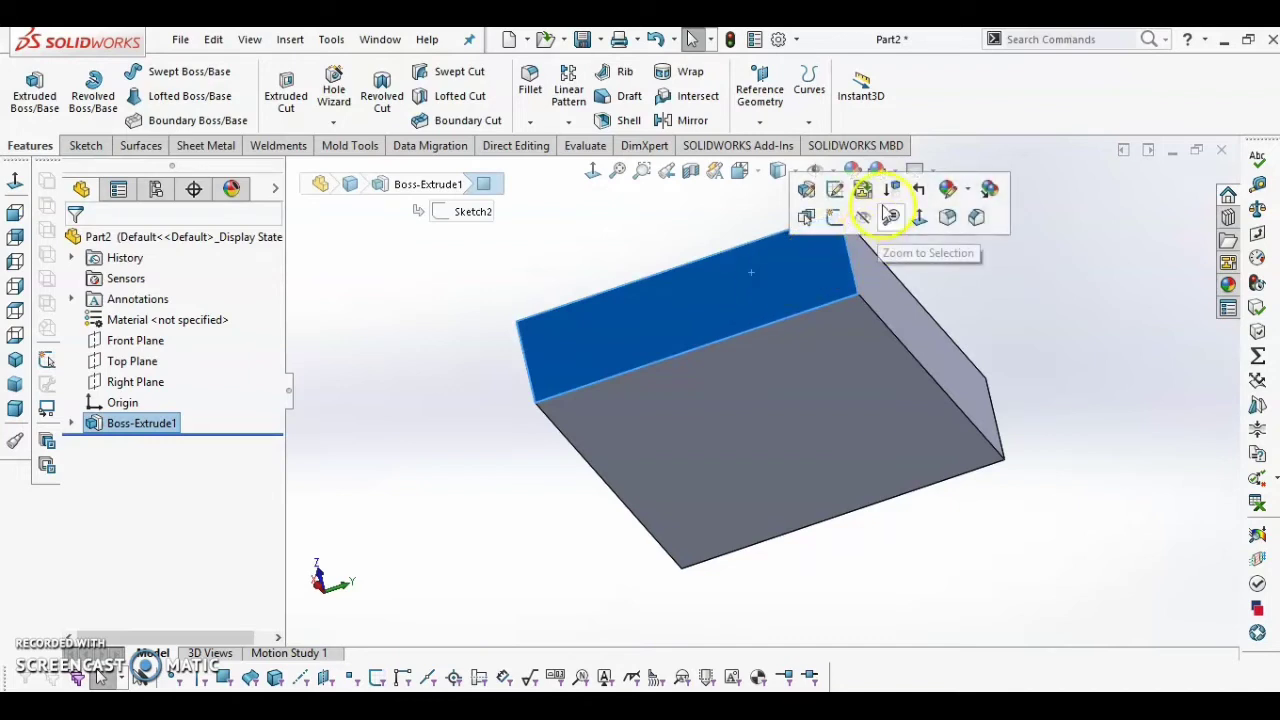
{"action": "left_click", "coordinate": [768, 300]}
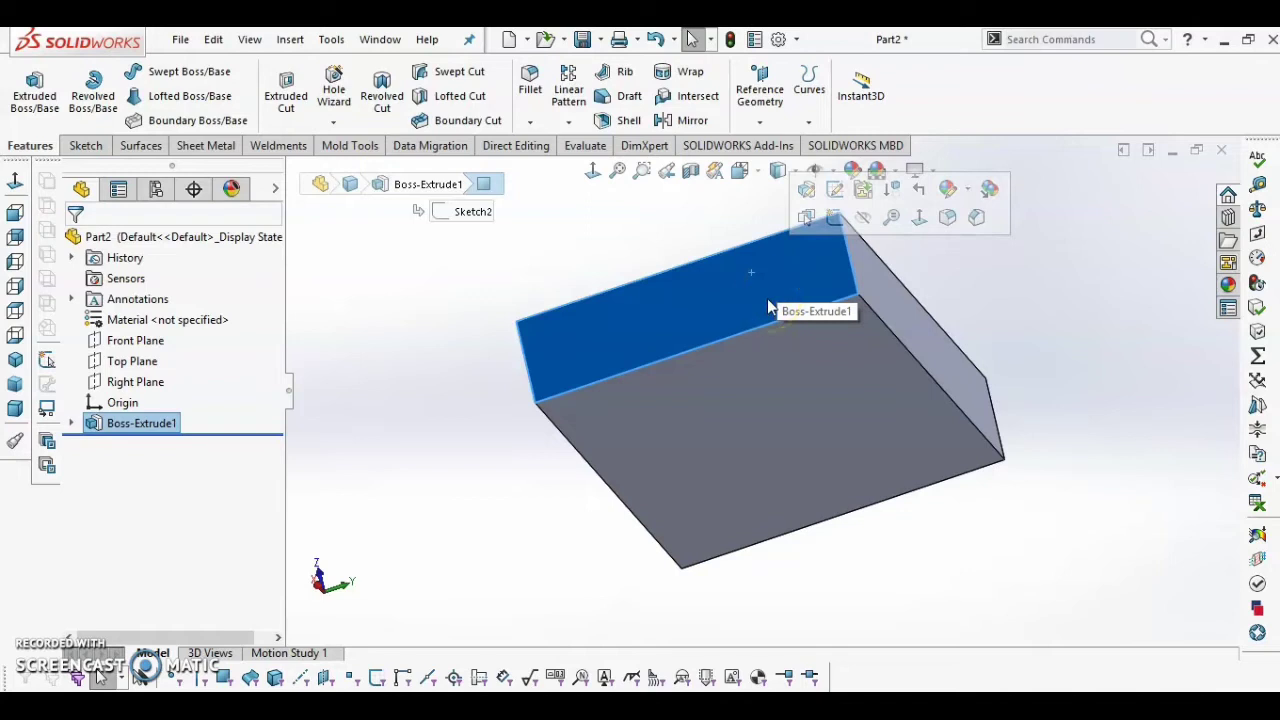
{"action": "key", "text": "space"}
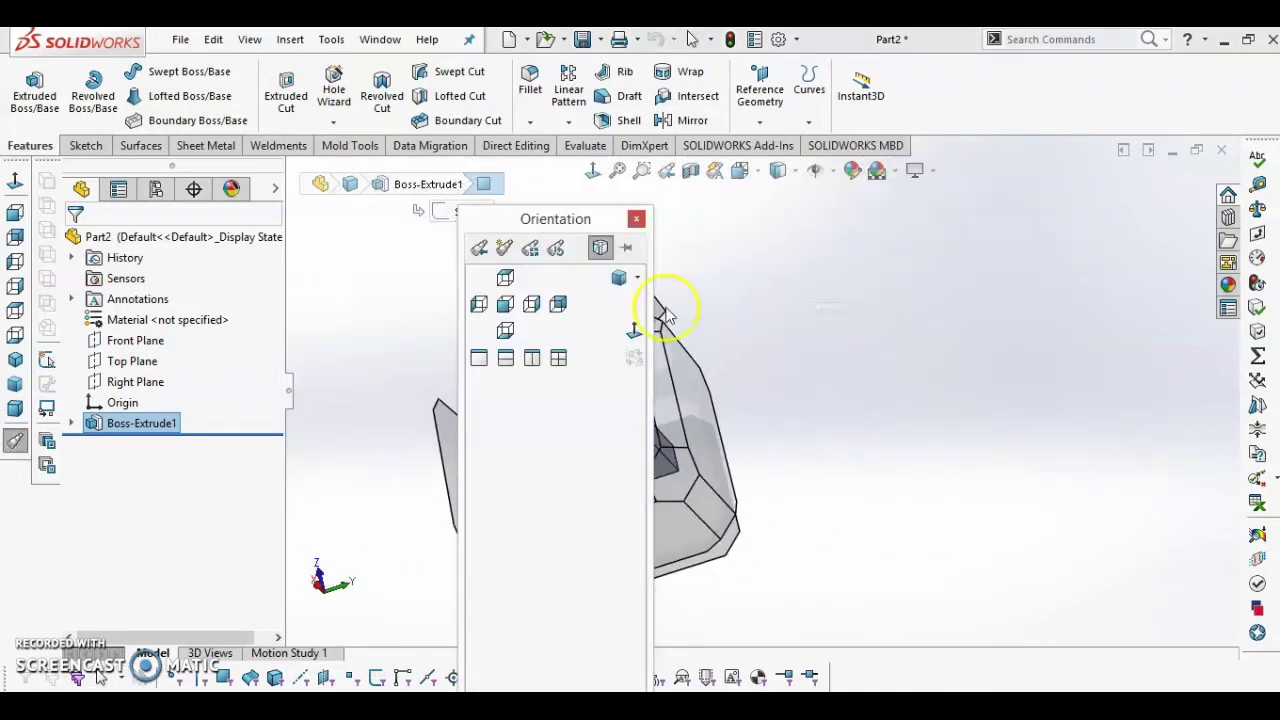
{"action": "left_click", "coordinate": [530, 250]}
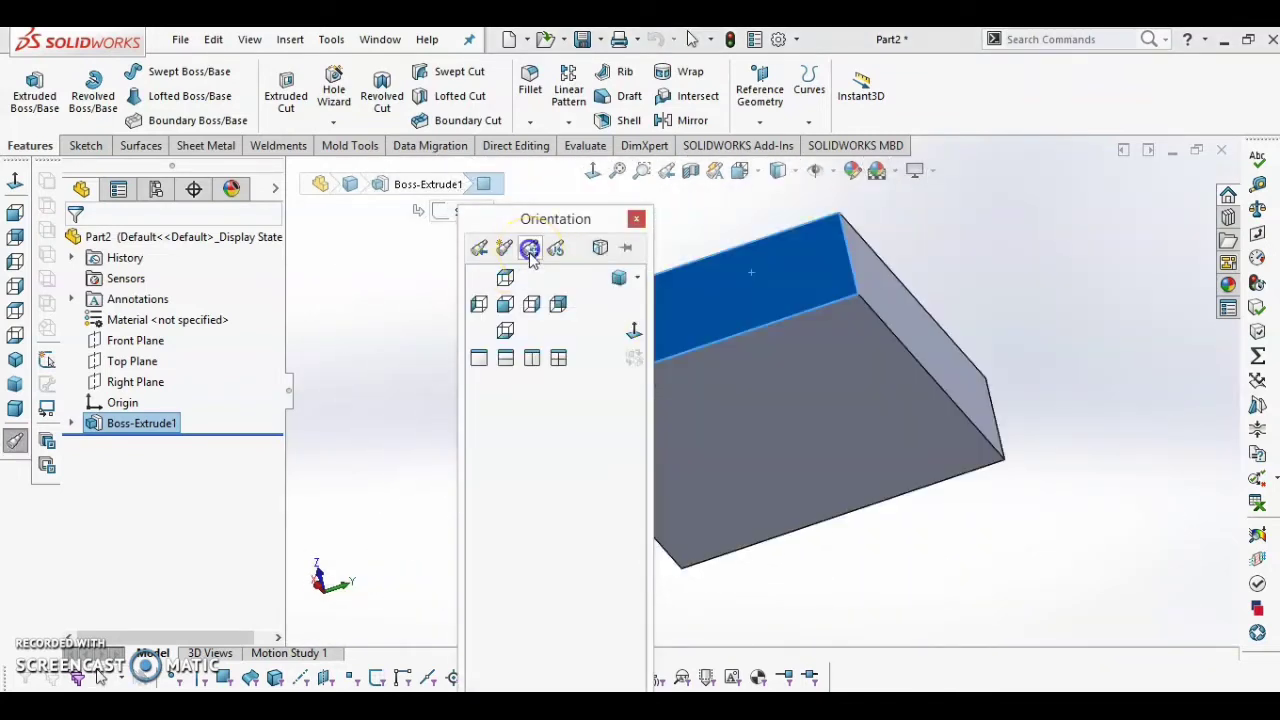
{"action": "left_click", "coordinate": [505, 303]}
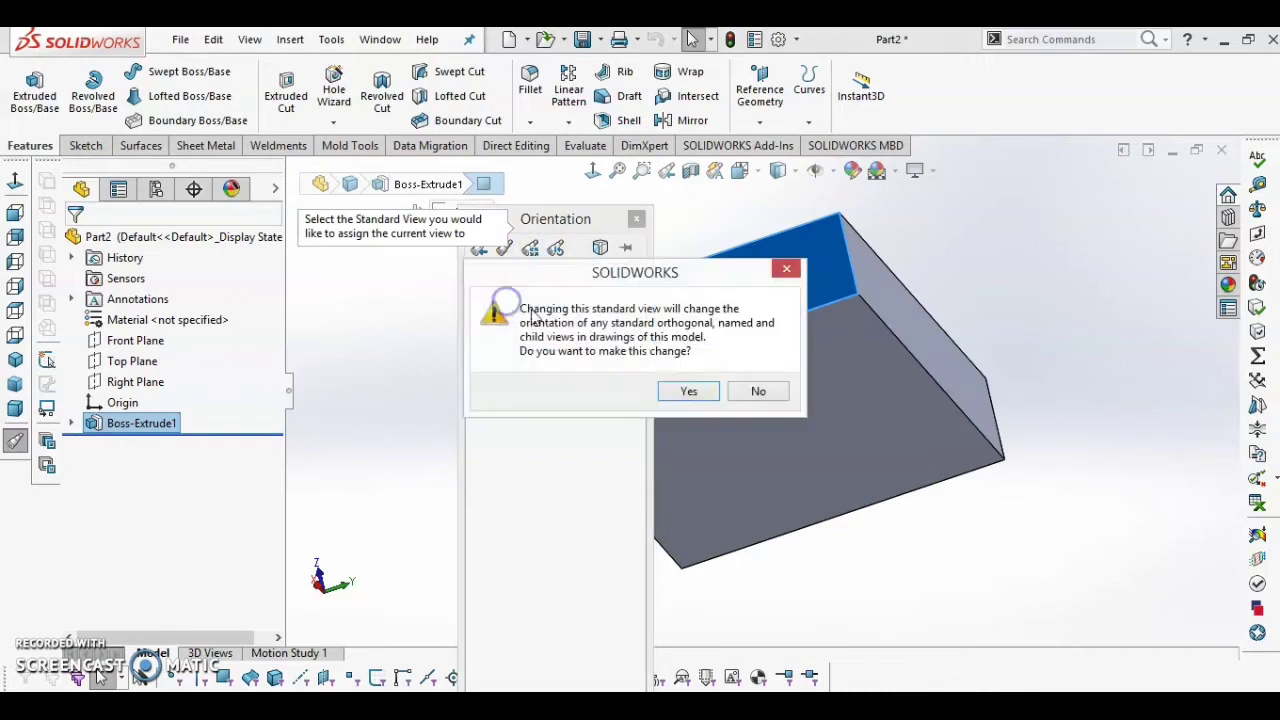
{"action": "left_click", "coordinate": [686, 393]}
{"action": "left_click", "coordinate": [706, 280]}
{"action": "left_click", "coordinate": [642, 237]}
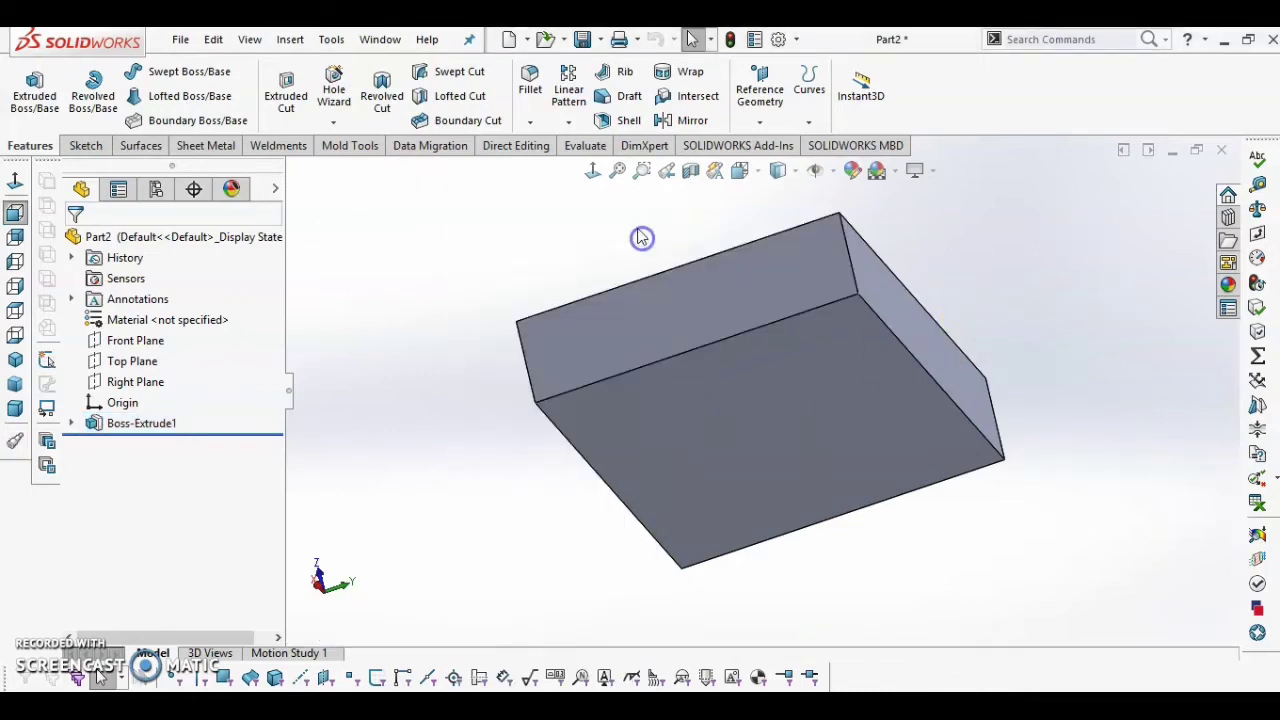
{"action": "key", "text": "ctrl+1"}
- Start a sketch on the plate's 68 by 18 mm side face and check the curved arm's shape in original.jpg
{"action": "left_click", "coordinate": [784, 391]}
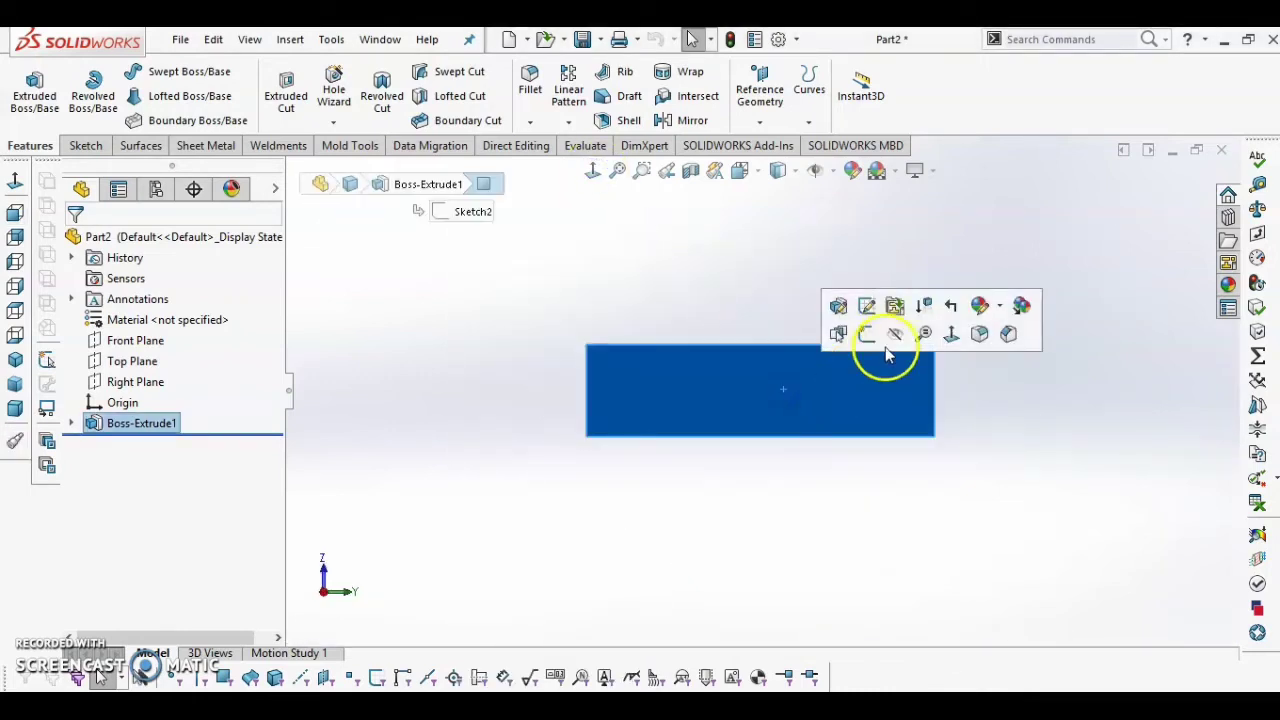
{"action": "left_click", "coordinate": [868, 338]}
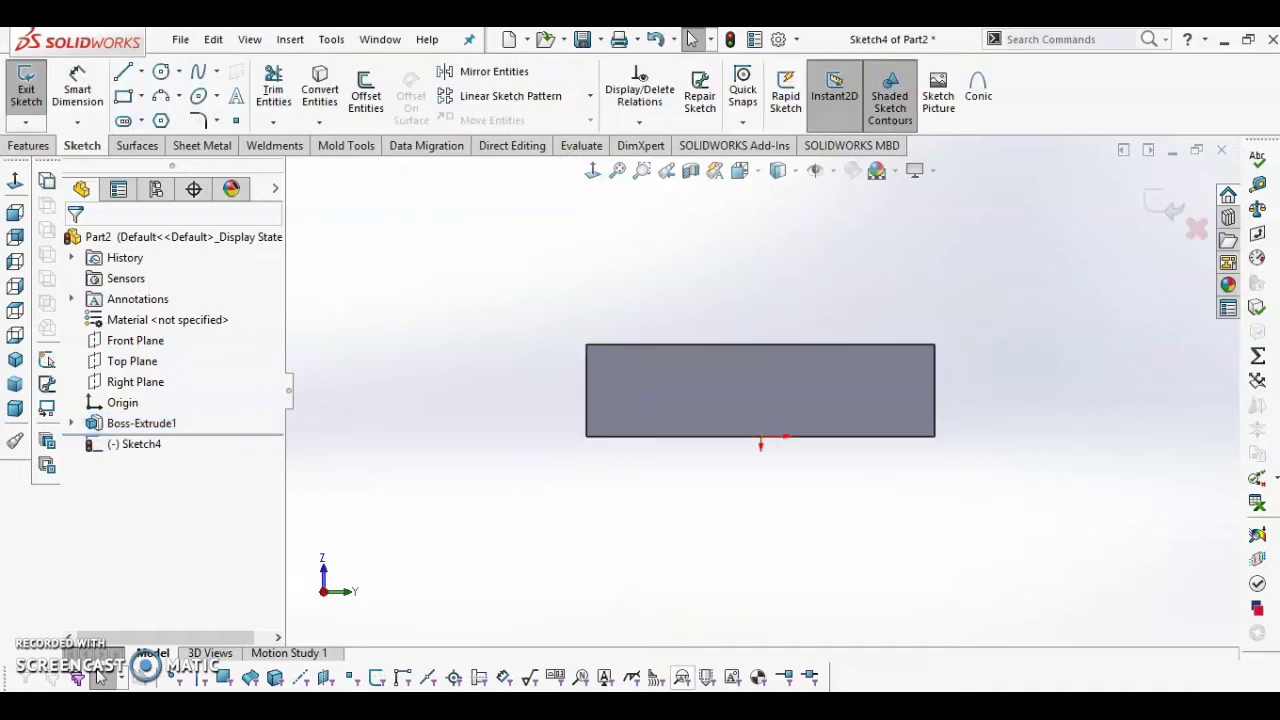
{"action": "key", "text": "alt+Tab"}
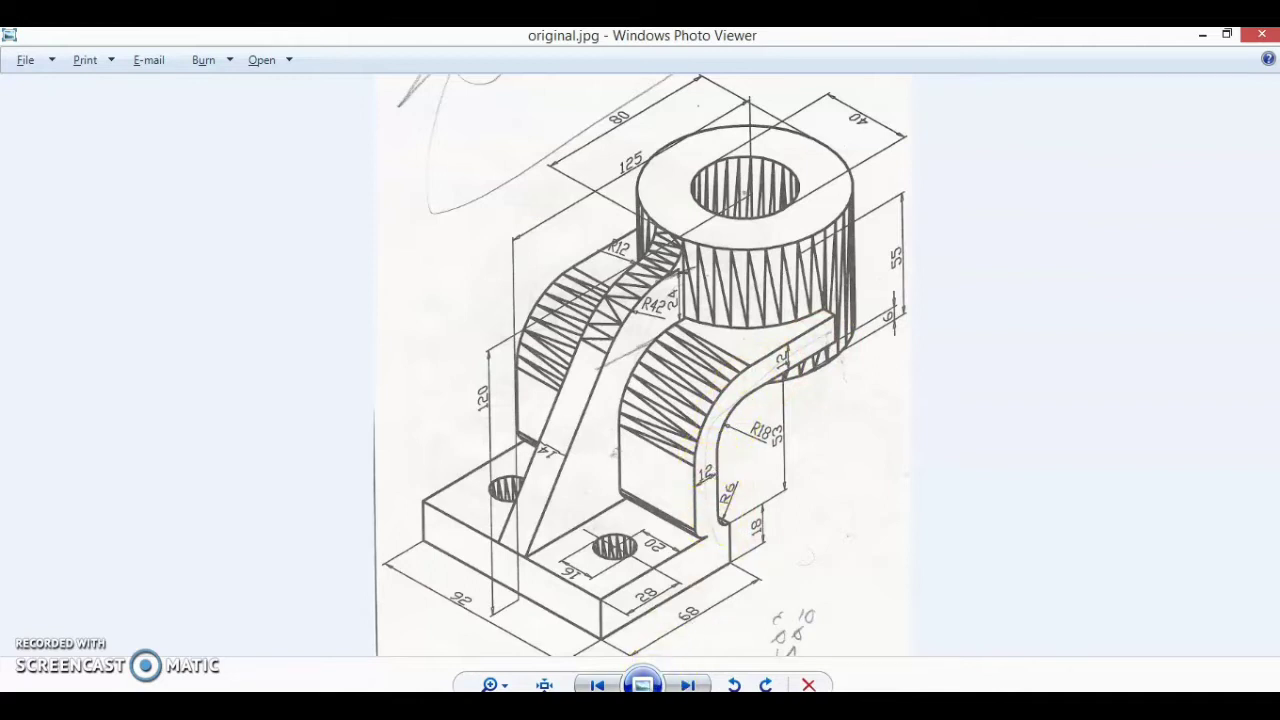
{"action": "left_click", "coordinate": [392, 679]}
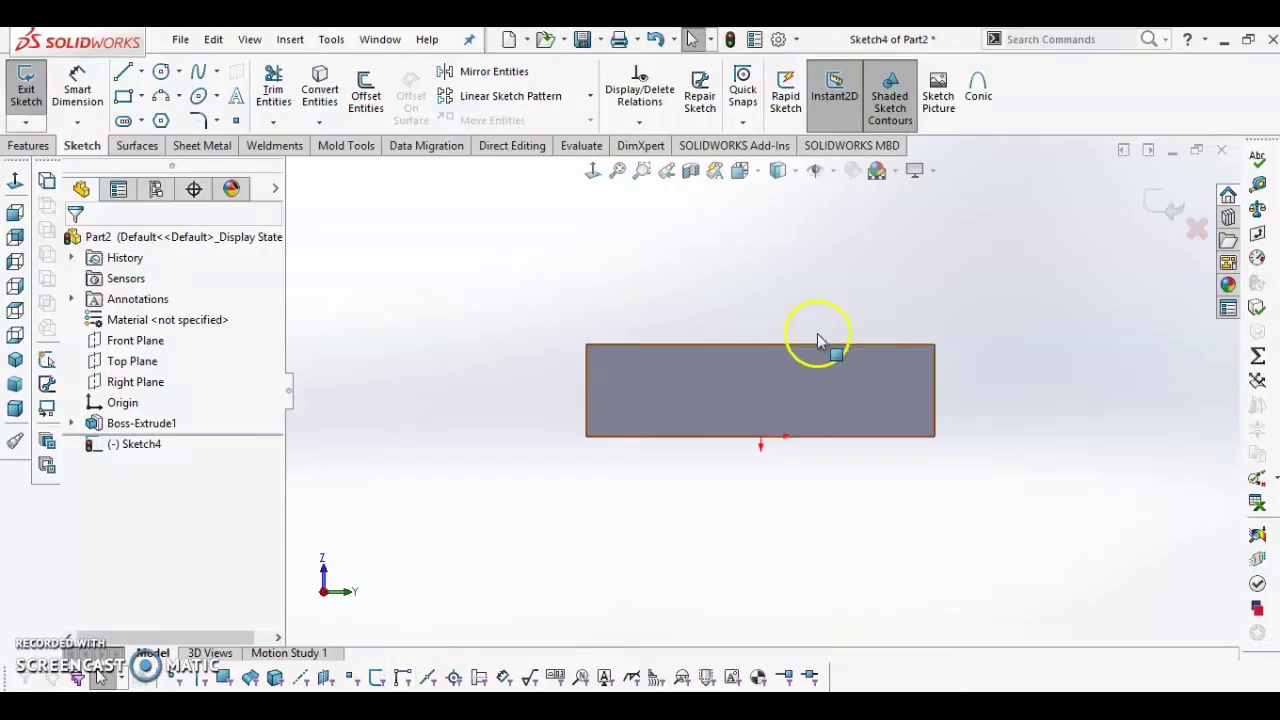
{"action": "left_click", "coordinate": [850, 352]}
{"action": "left_click", "coordinate": [735, 230]}
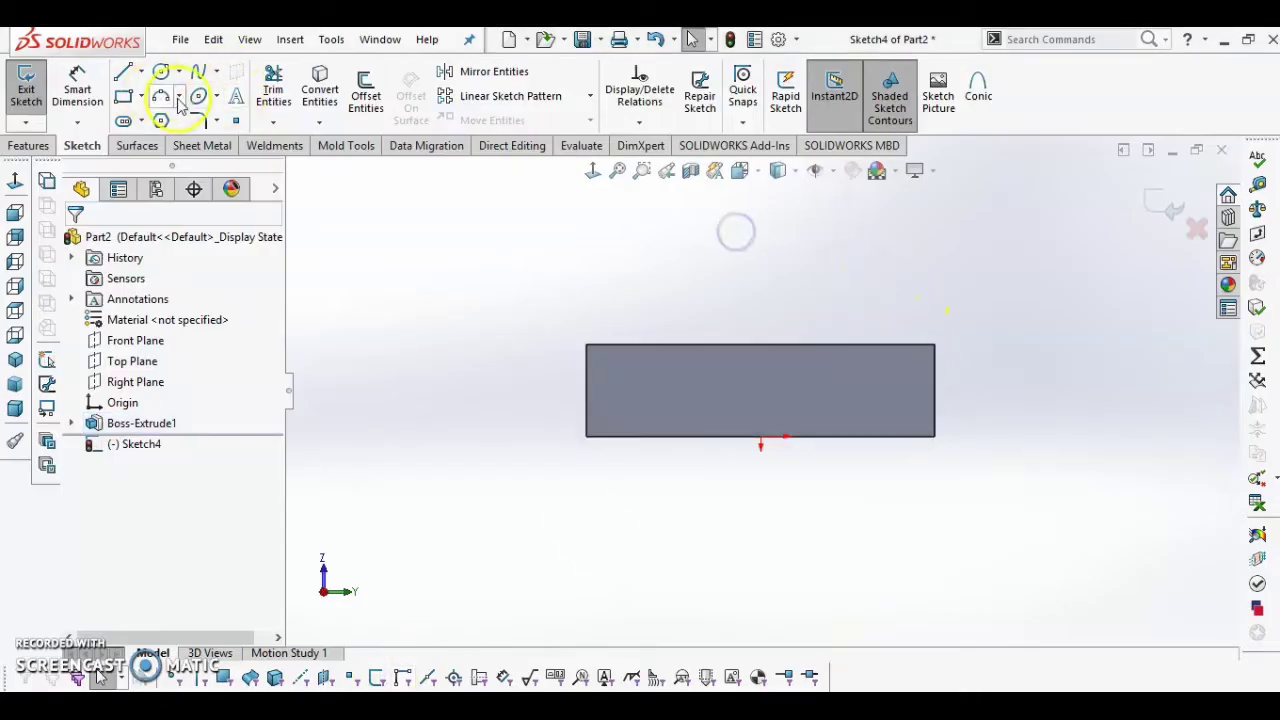
- Draw a vertical line about 51 mm up from the plate's outer upper corner, and a horizontal line extending outward from its upper end
{"action": "scroll", "coordinate": [833, 333], "scroll_direction": "up", "scroll_amount": 6}
{"action": "mouse_move", "coordinate": [838, 338]}
{"action": "right_mouse_down"}
{"action": "mouse_move", "coordinate": [926, 337]}
{"action": "mouse_move", "coordinate": [768, 320]}
{"action": "mouse_move", "coordinate": [834, 377]}
{"action": "right_mouse_up"}
{"action": "mouse_move", "coordinate": [820, 380]}
{"action": "left_mouse_down"}
{"action": "mouse_move", "coordinate": [829, 306]}
{"action": "mouse_move", "coordinate": [818, 287]}
{"action": "left_mouse_up"}
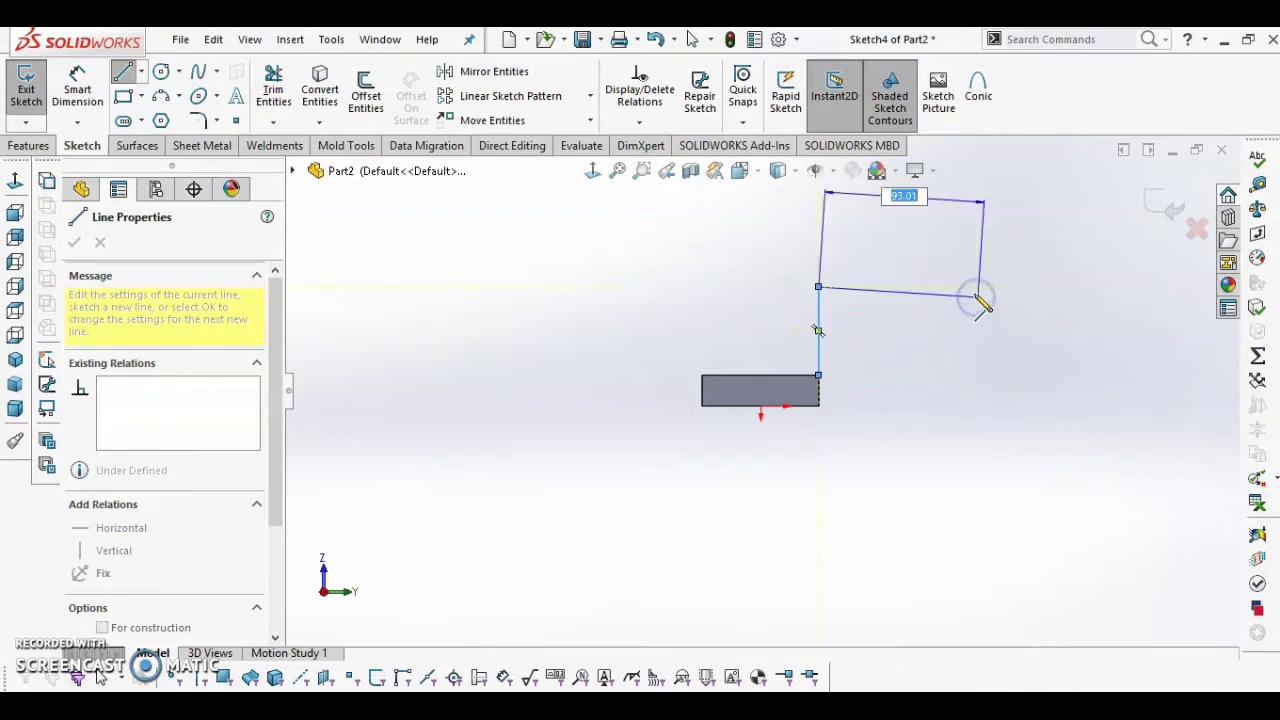
{"action": "left_click", "coordinate": [972, 289]}
{"action": "key", "text": "Escape"}
- Move the vertical line's lower endpoint about 10 mm inward along the plate's top edge
{"action": "scroll", "coordinate": [872, 309], "scroll_direction": "down", "scroll_amount": 4}
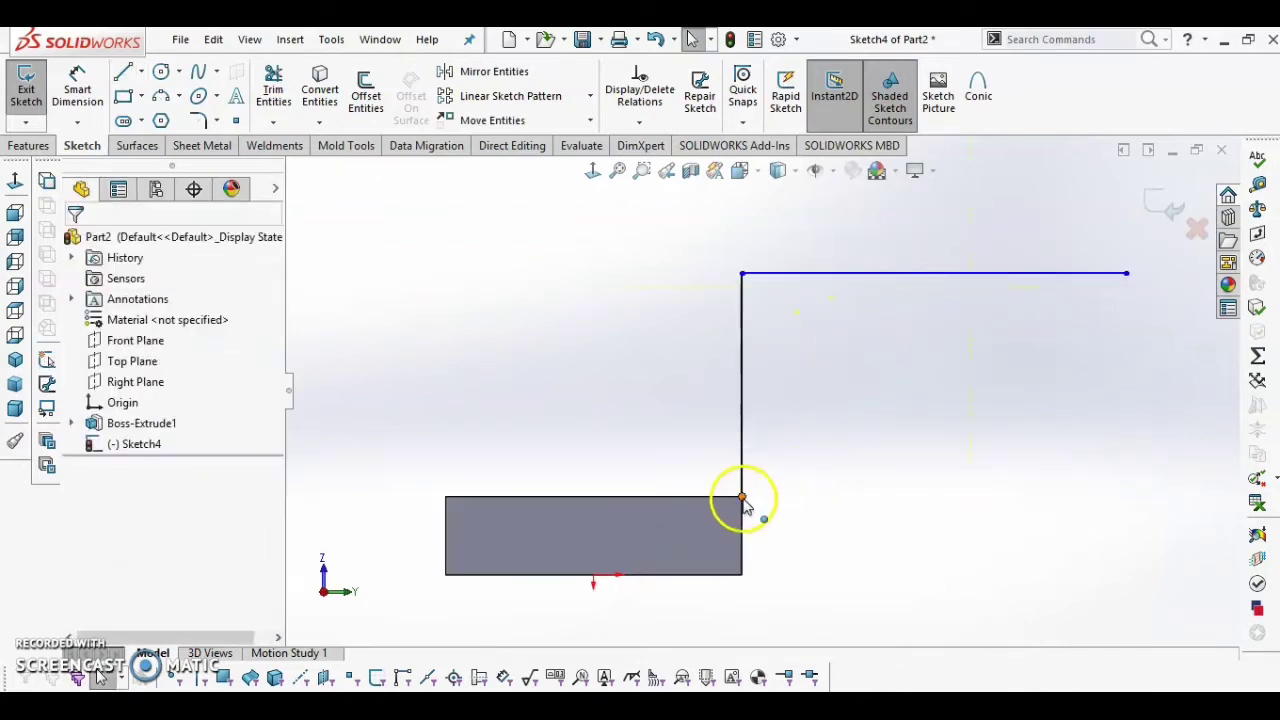
{"action": "left_click", "coordinate": [743, 498]}
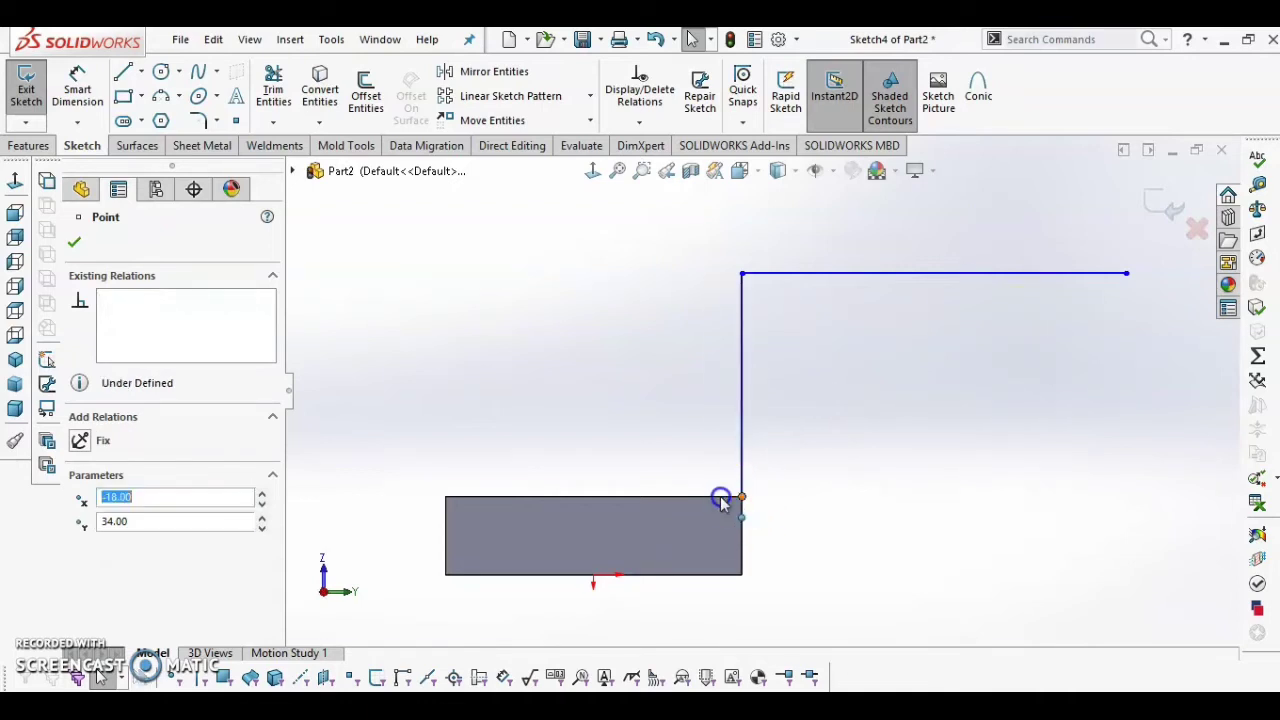
{"action": "left_click_drag", "start_coordinate": [739, 497], "coordinate": [697, 500]}
{"action": "left_click", "coordinate": [806, 554]}
- Dimension the distance between the vertical line and the plate's outer edge to 6 mm
{"action": "right_click_drag", "start_coordinate": [792, 615], "coordinate": [783, 409]}
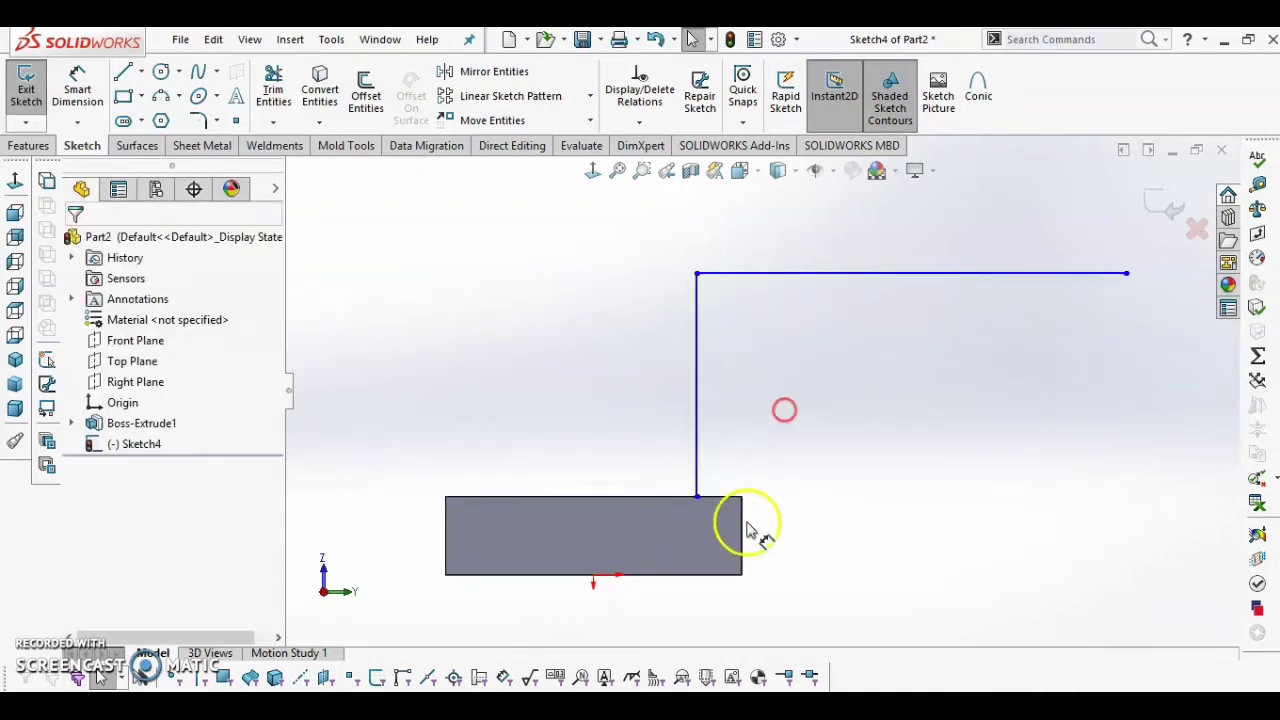
{"action": "left_click", "coordinate": [744, 530]}
{"action": "left_click", "coordinate": [698, 421]}
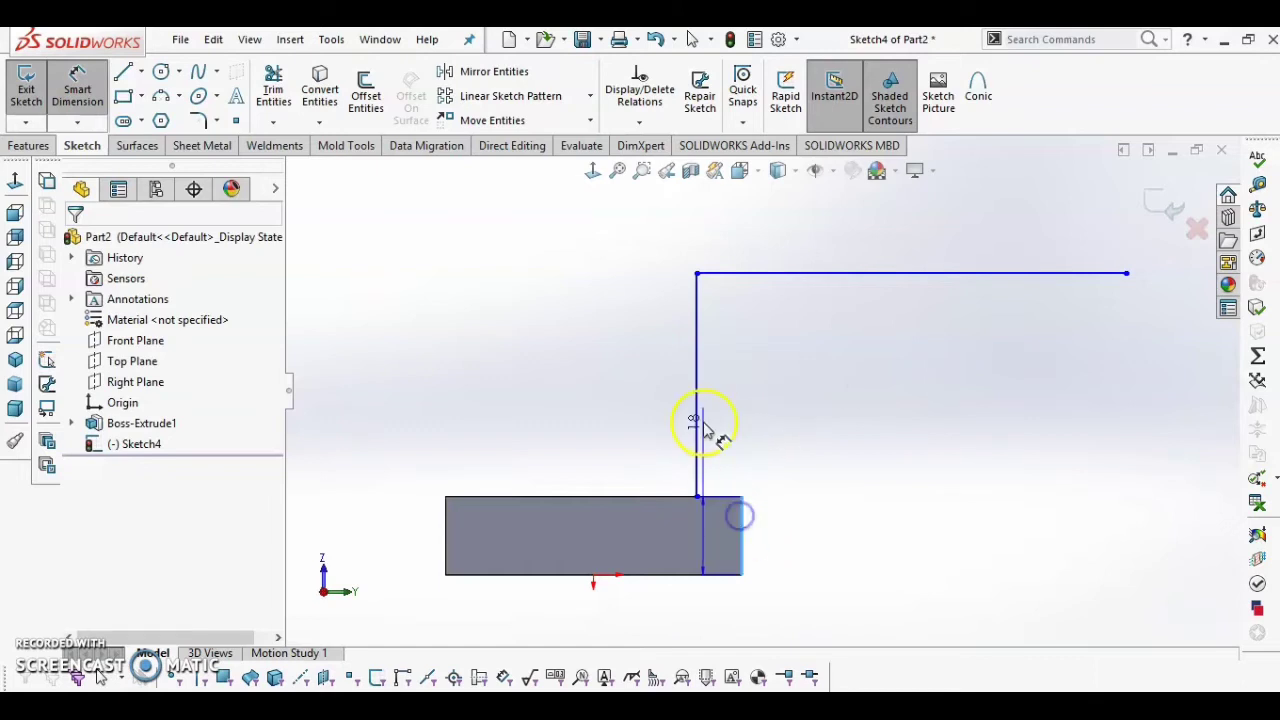
{"action": "left_click", "coordinate": [804, 447]}
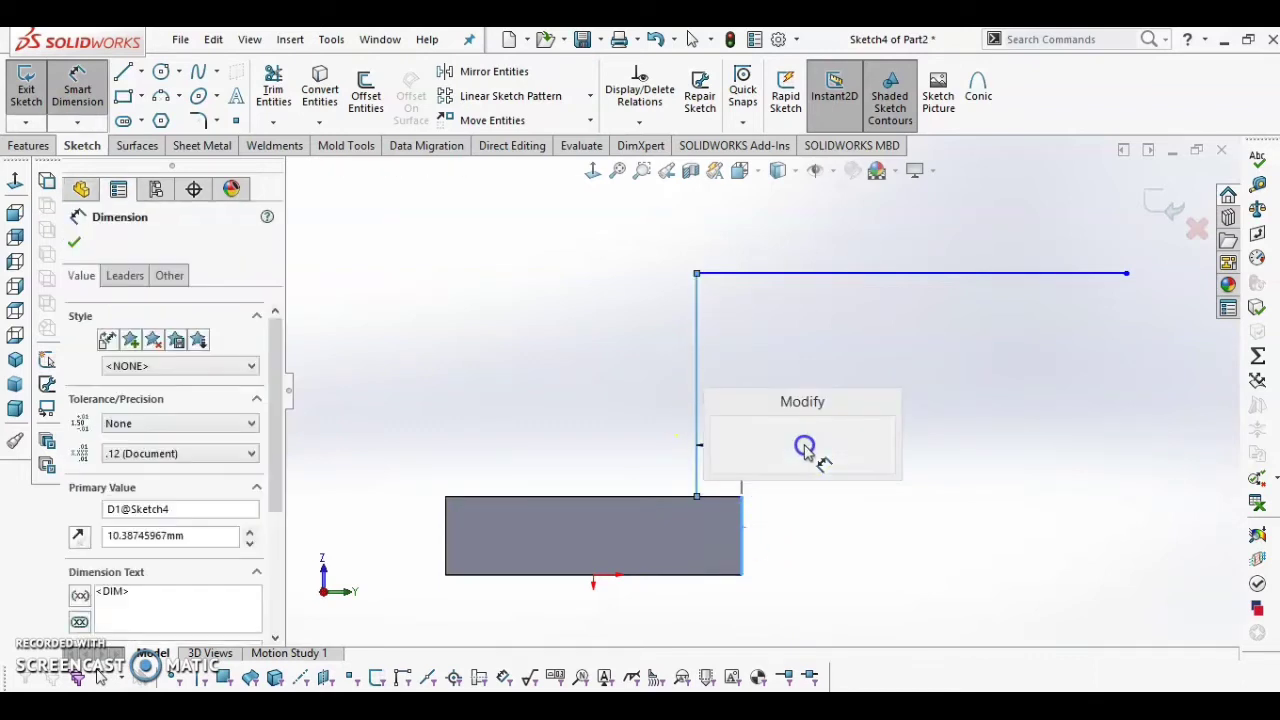
{"action": "left_click", "coordinate": [828, 580]}
{"action": "left_click", "coordinate": [842, 545]}
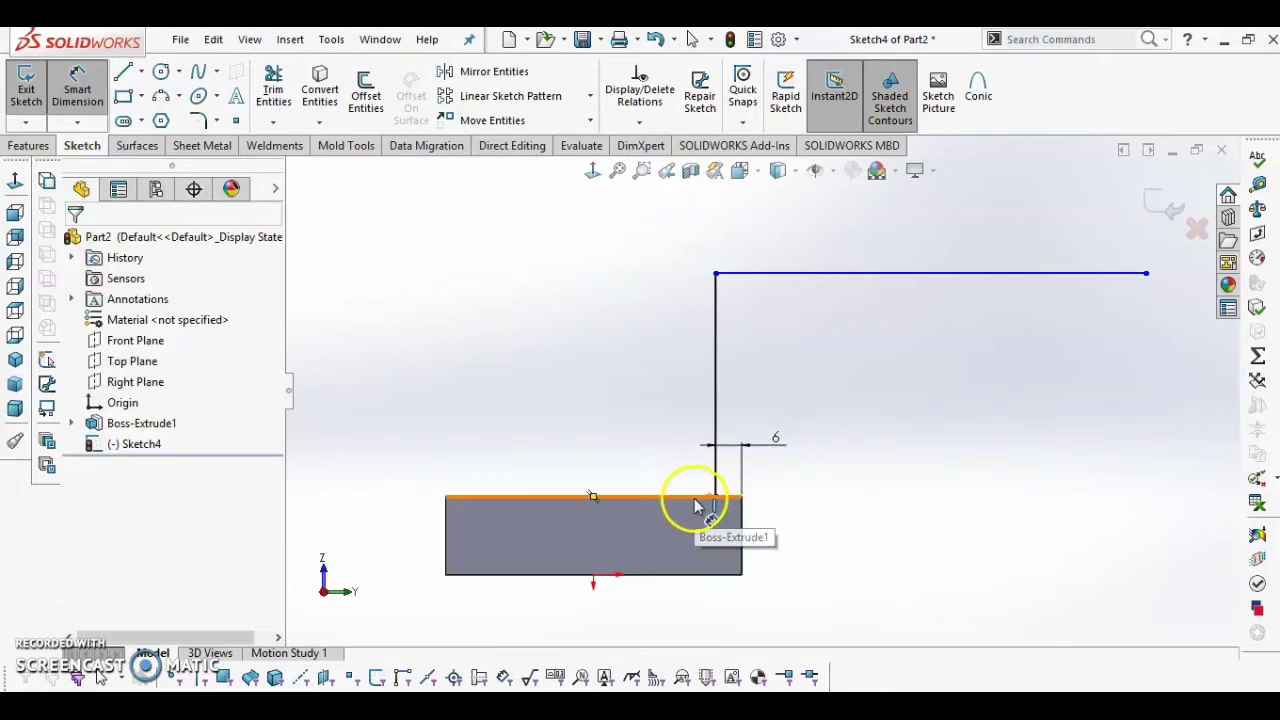
- Check the arm height in original.jpg and dimension the horizontal line 53 mm above the plate's top edge
{"action": "key", "text": "alt+Tab"}
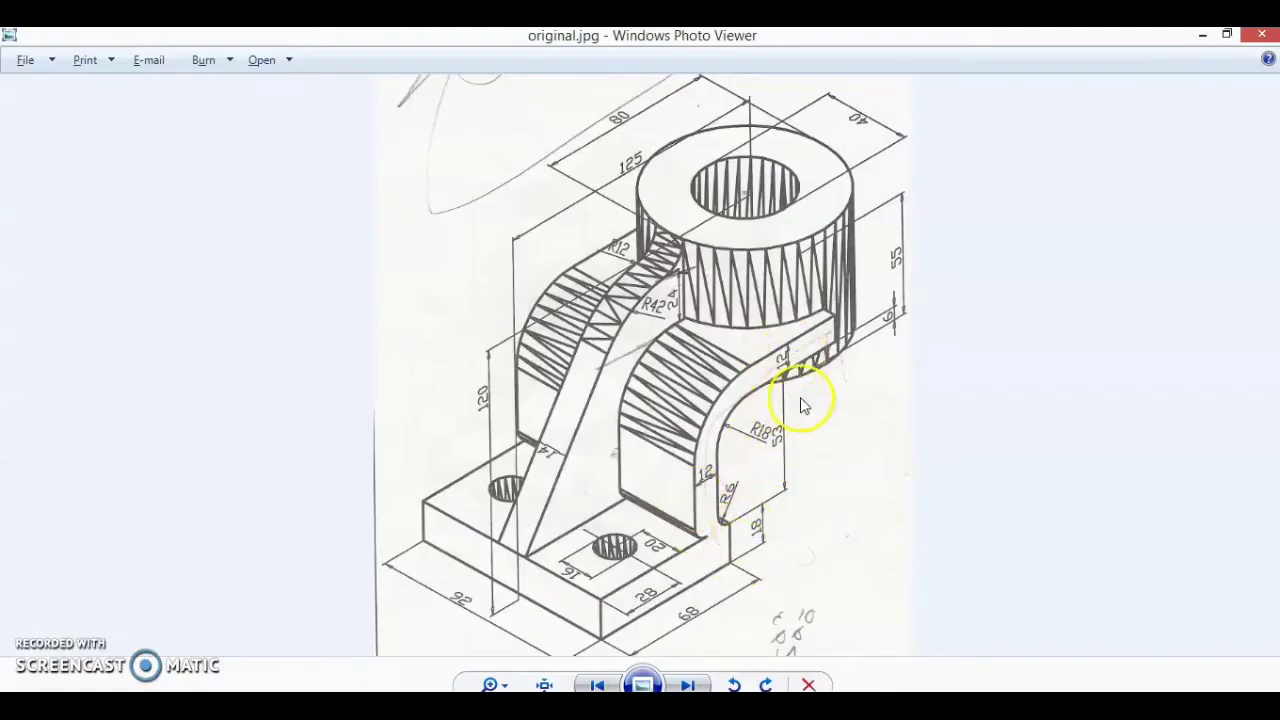
{"action": "key", "text": "alt+Tab"}
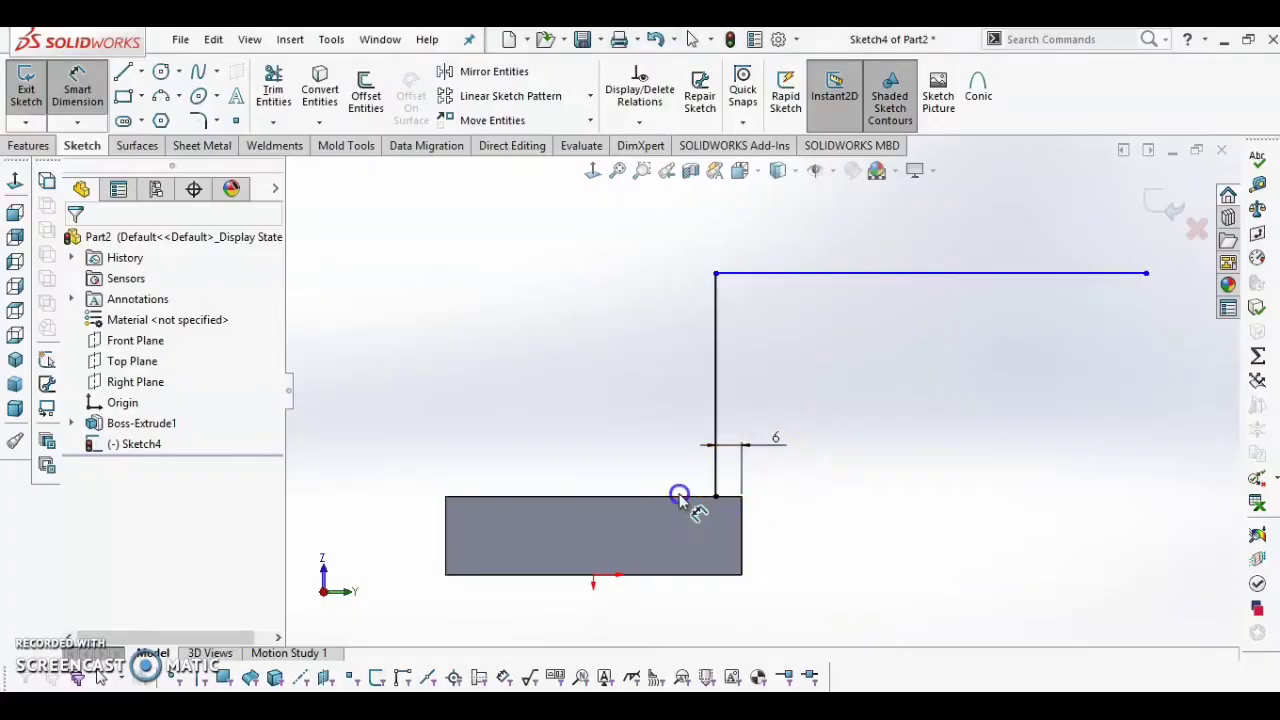
{"action": "left_click", "coordinate": [748, 448]}
{"action": "left_click", "coordinate": [693, 497]}
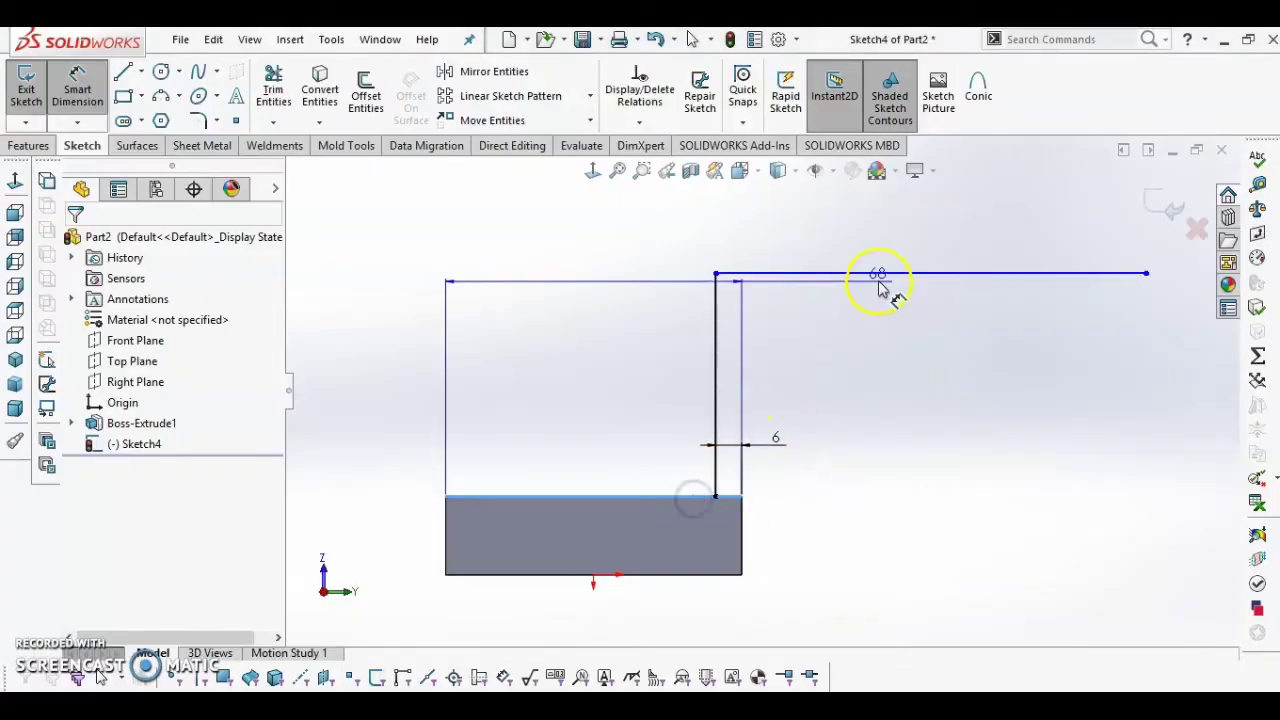
{"action": "left_click", "coordinate": [878, 274]}
{"action": "left_click", "coordinate": [918, 395]}
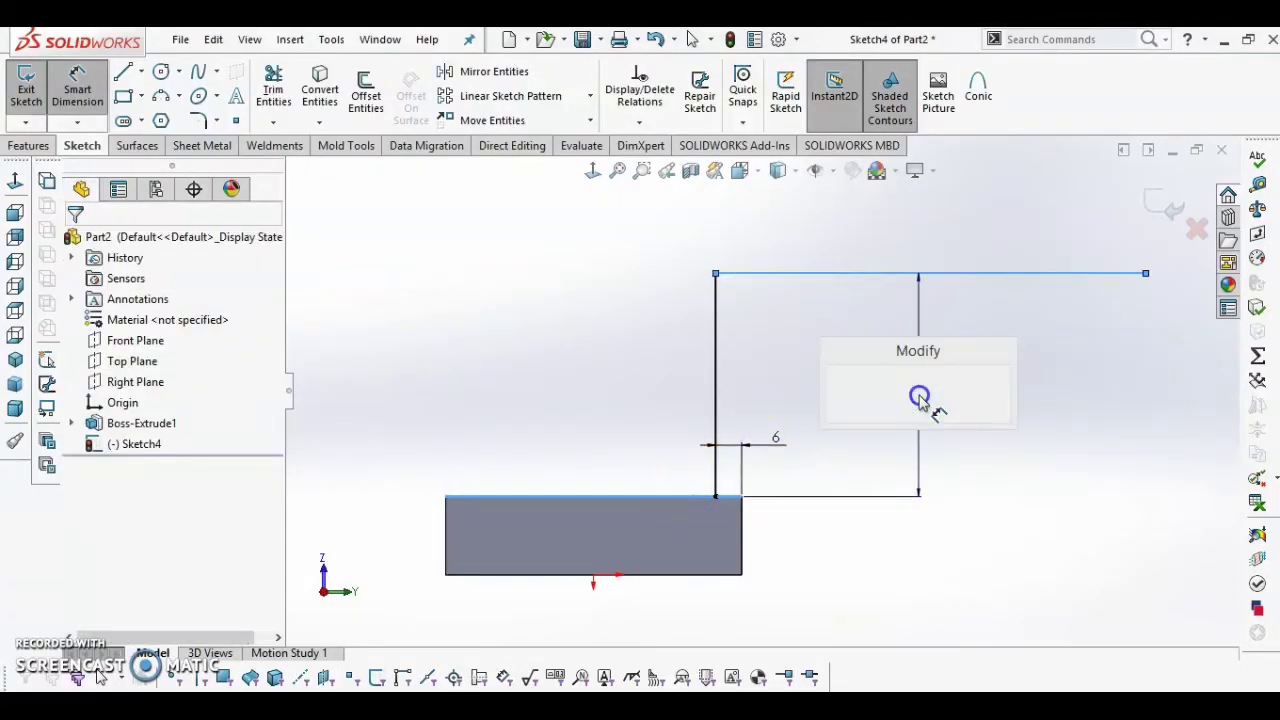
{"action": "type", "text": "53"}
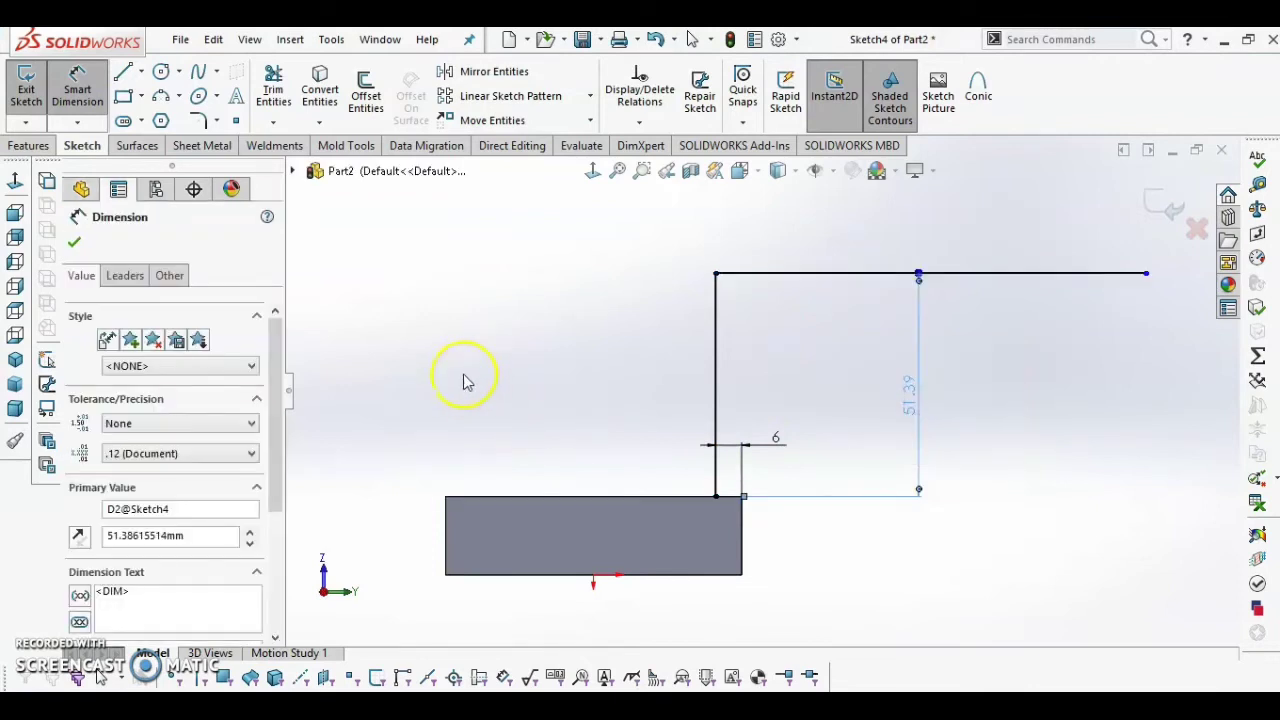
{"action": "key", "text": "Return"}
{"action": "left_click", "coordinate": [763, 402]}
- Check the bend radius in original.jpg and apply an 18 mm sketch fillet to the corner between the two lines
{"action": "key", "text": "alt+Tab"}
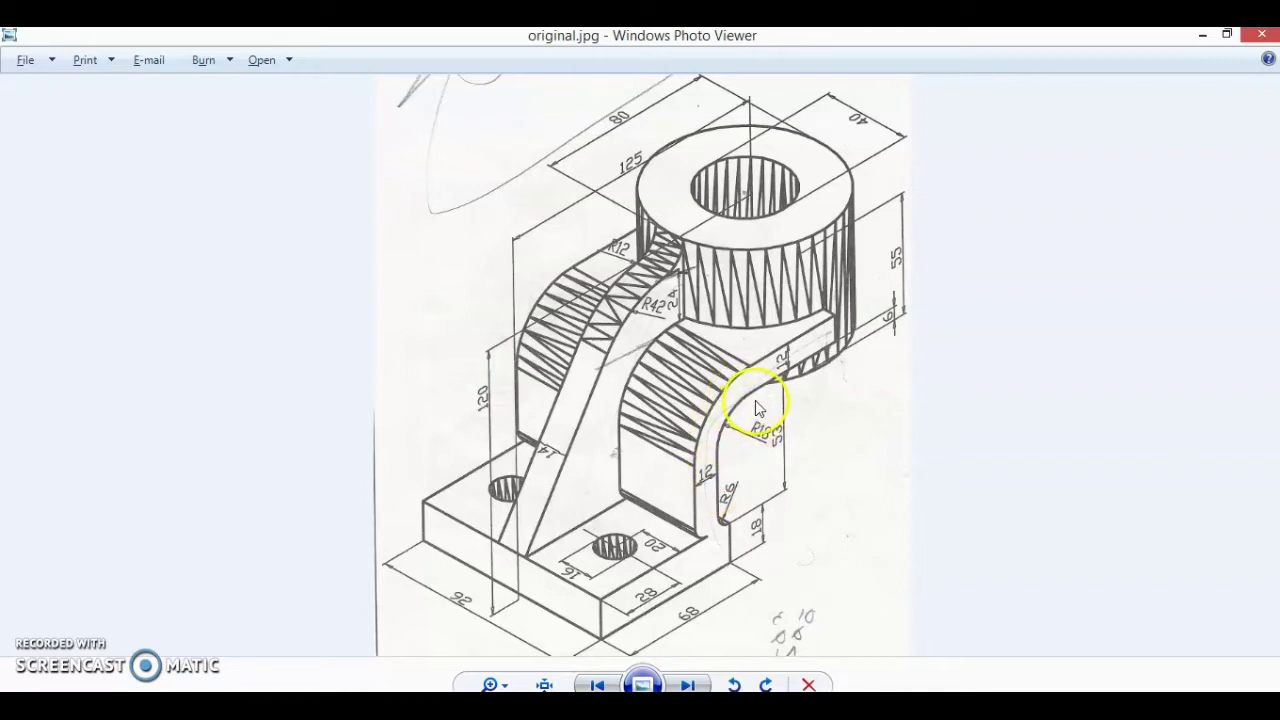
{"action": "key", "text": "alt+Tab"}
{"action": "left_click", "coordinate": [215, 121]}
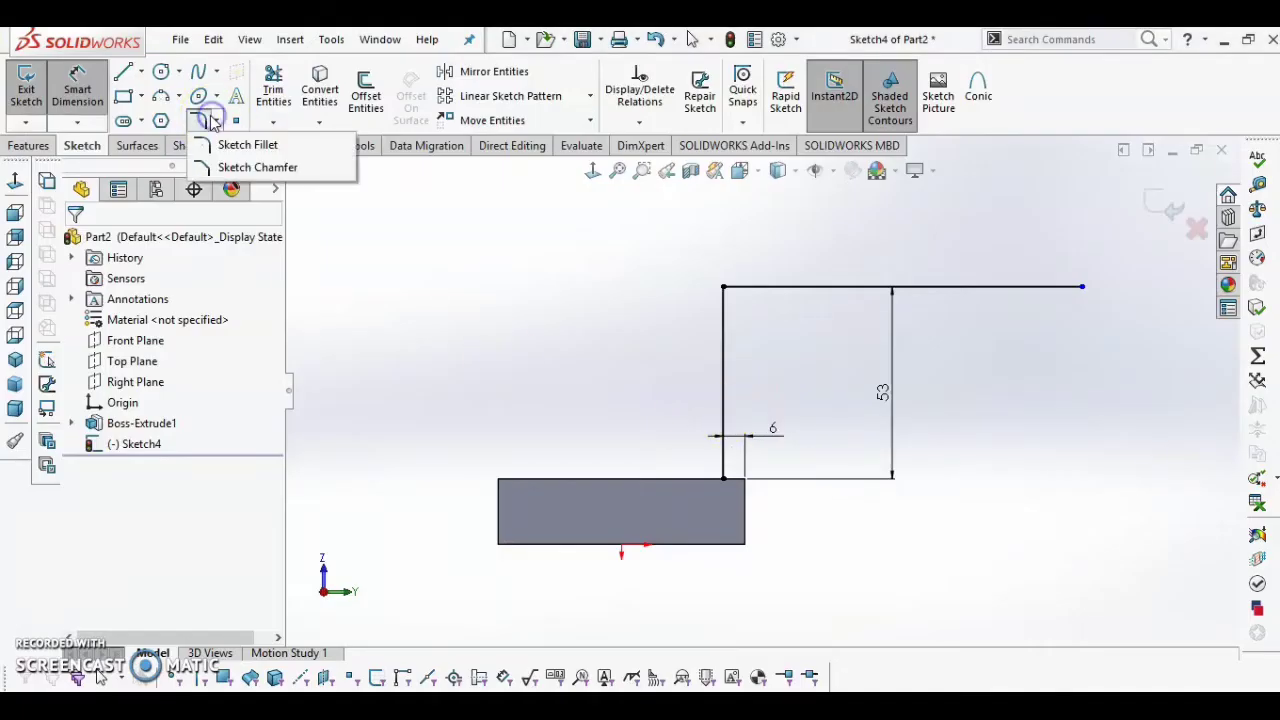
{"action": "left_click", "coordinate": [243, 148]}
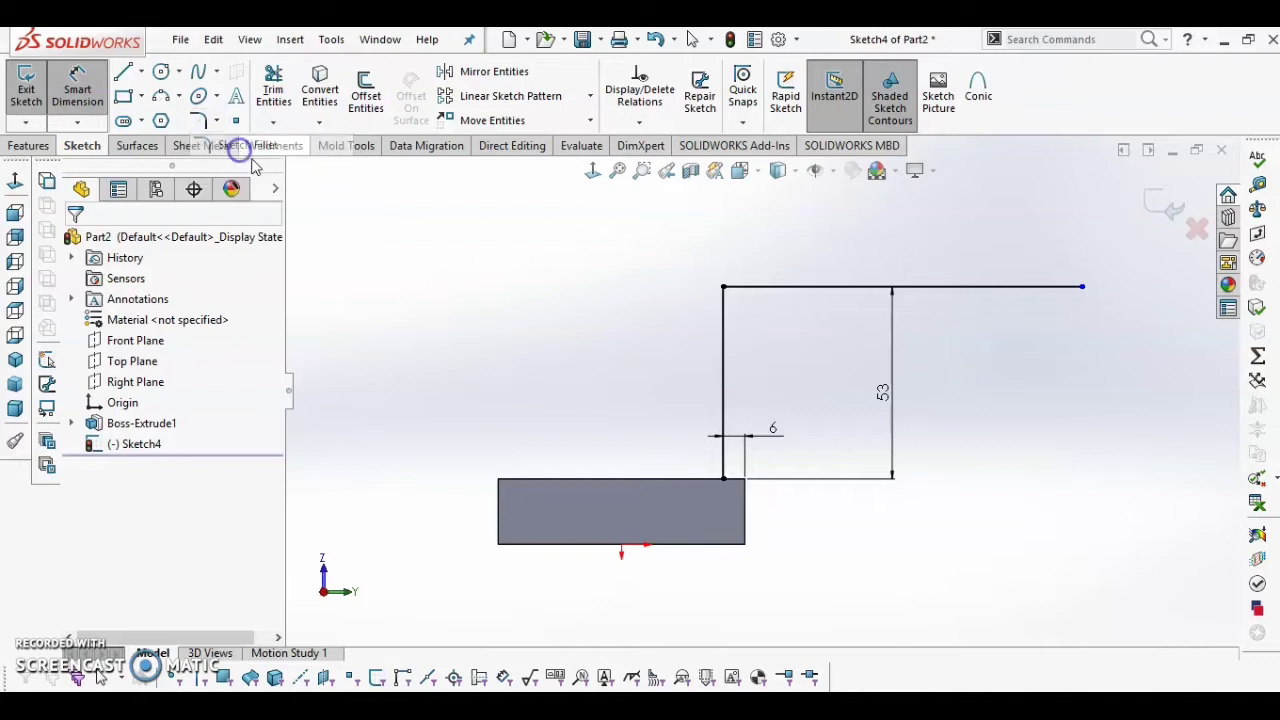
{"action": "left_click", "coordinate": [724, 287]}
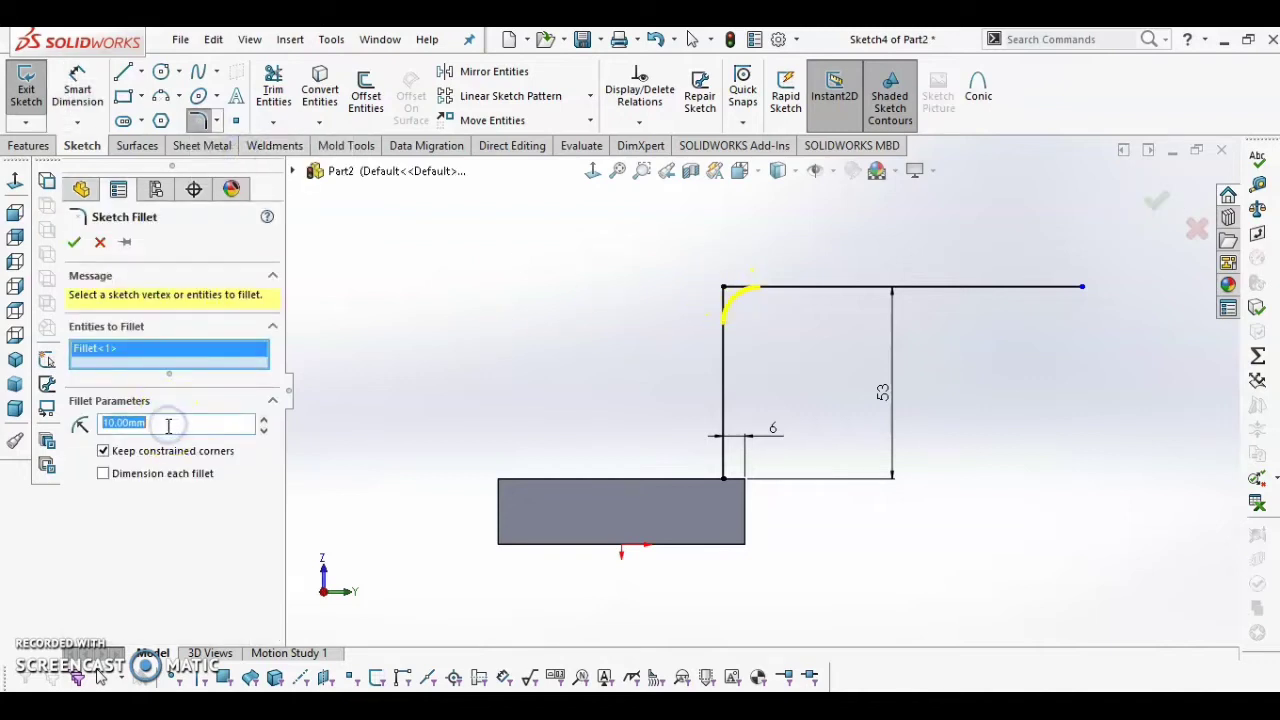
{"action": "left_click", "coordinate": [73, 240]}
- Check the overall length in original.jpg and dimension the horizontal line's free end 125 mm from the plate's far edge
{"action": "key", "text": "alt+Tab"}
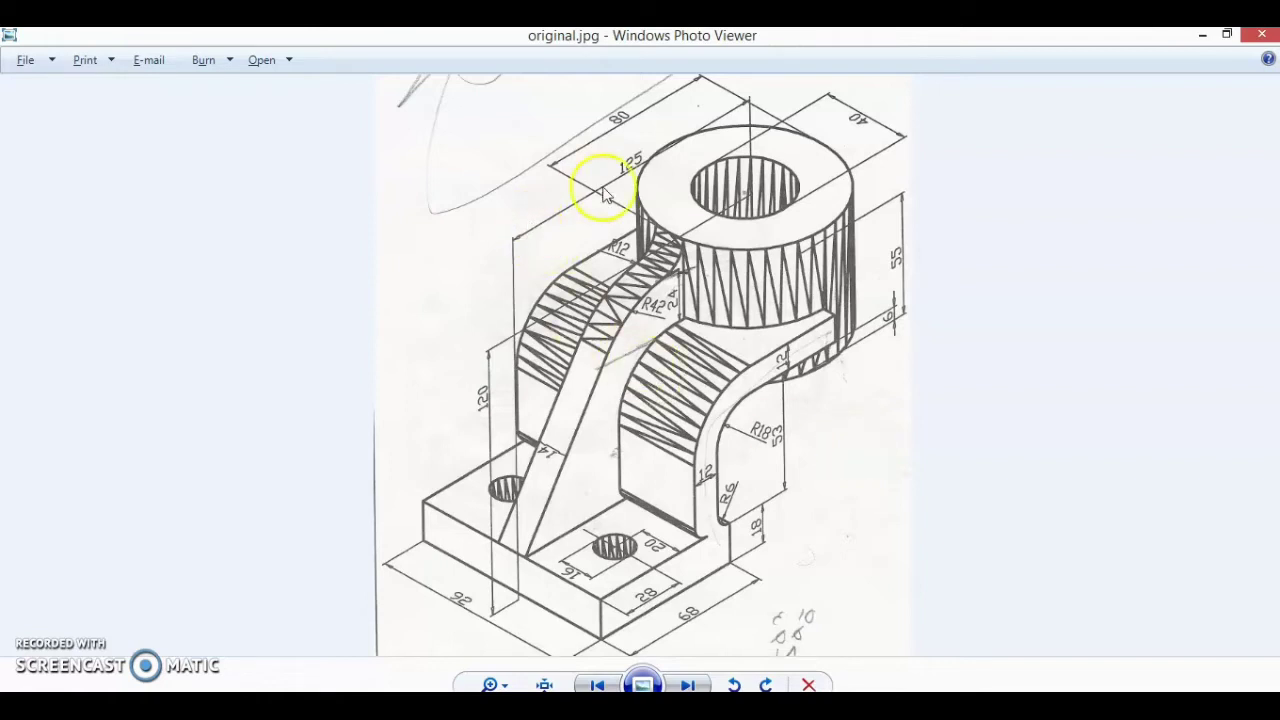
{"action": "key", "text": "alt+Tab"}
{"action": "scroll", "coordinate": [651, 400], "scroll_direction": "up", "scroll_amount": 2}
{"action": "right_click_drag", "start_coordinate": [499, 408], "coordinate": [484, 287]}
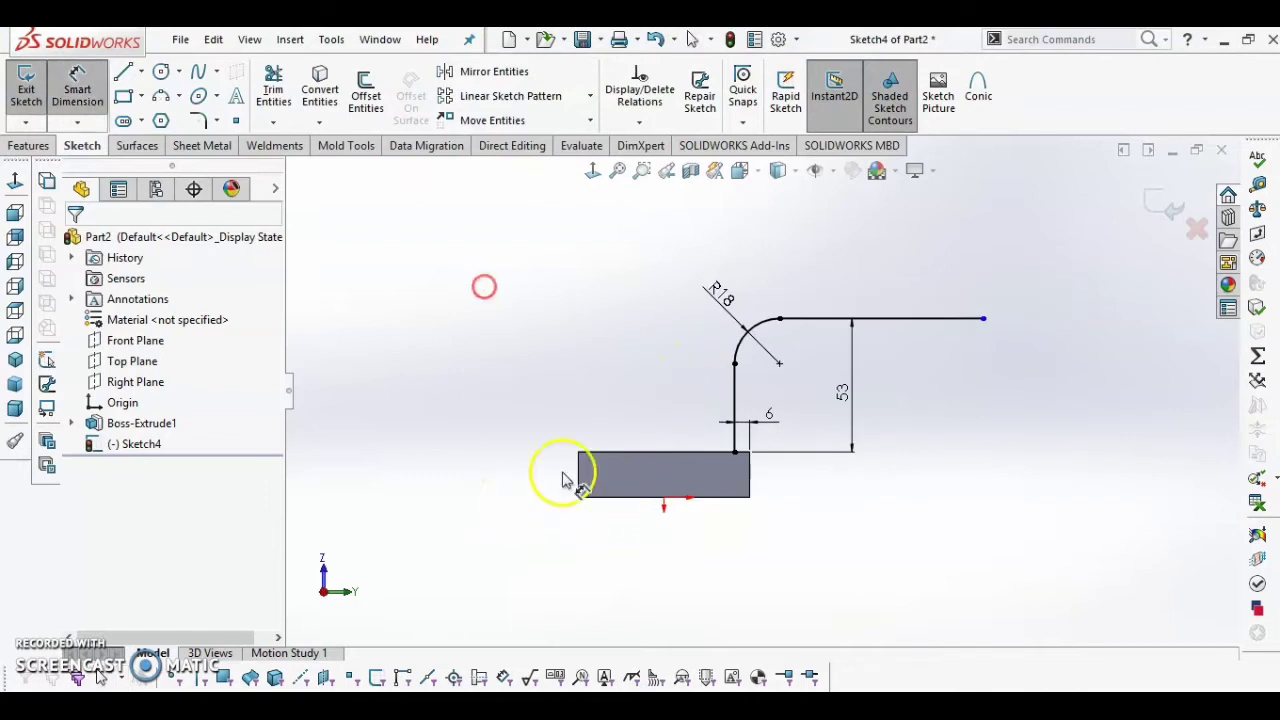
{"action": "left_click", "coordinate": [580, 476]}
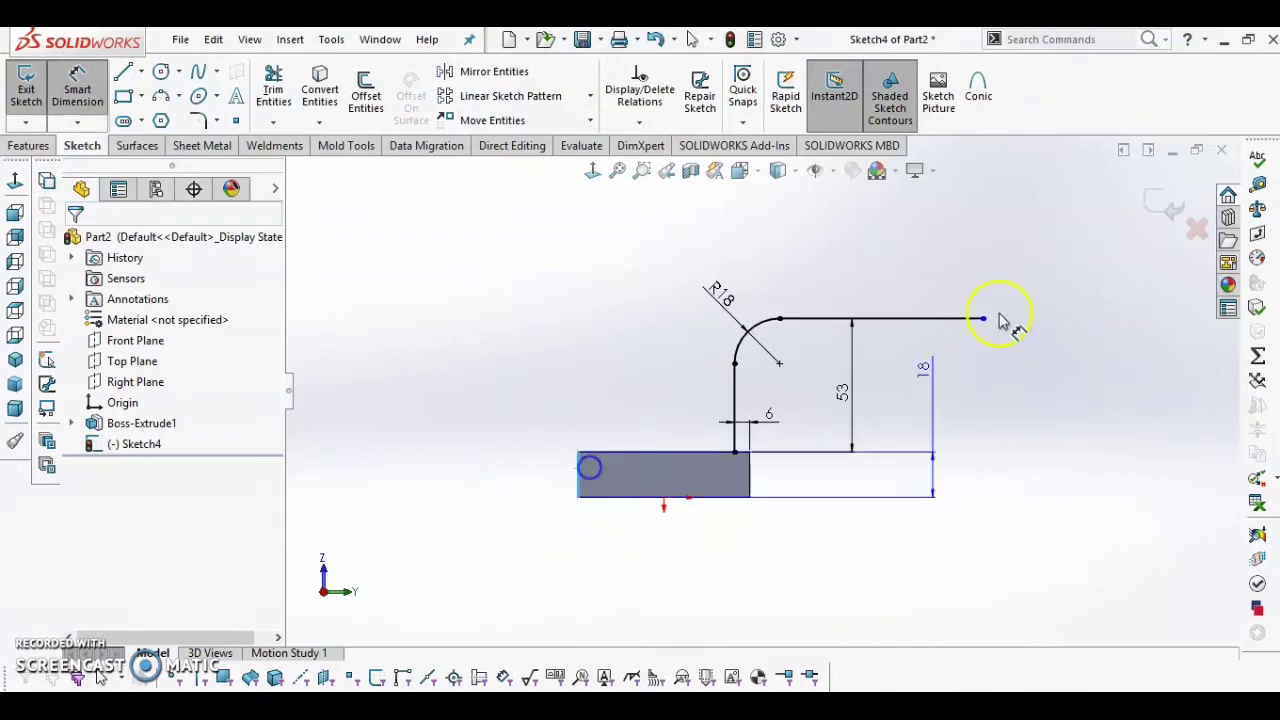
{"action": "left_click", "coordinate": [812, 238]}
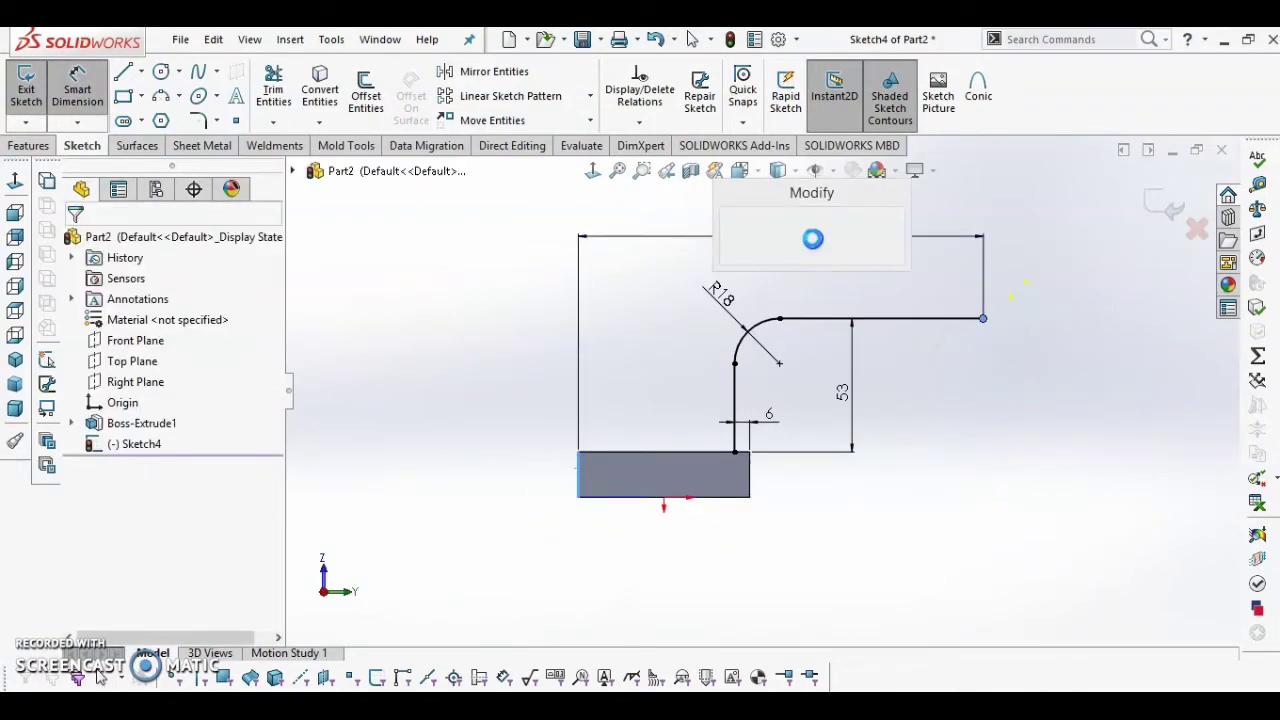
{"action": "type", "text": "125"}
{"action": "left_click", "coordinate": [987, 444]}
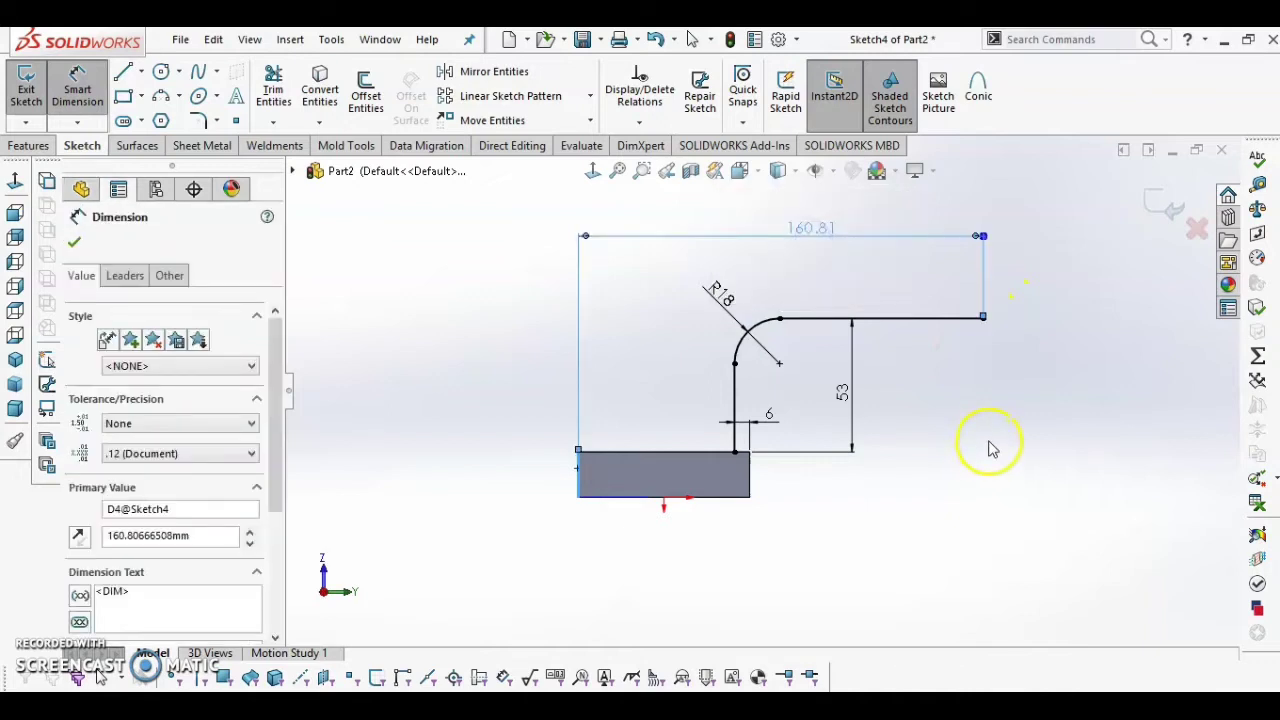
- Confirm the overall length in original.jpg and set the arm sketch's length dimension to 125 mm
{"action": "key", "text": "alt+Tab"}
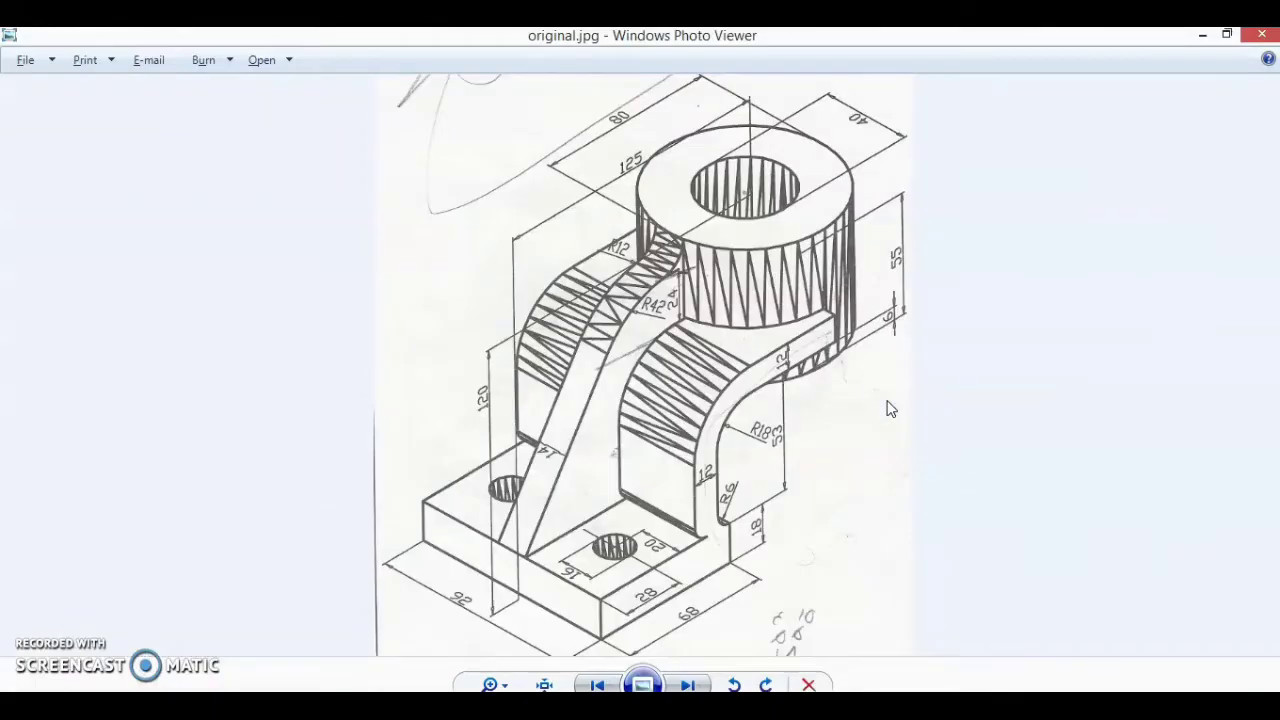
{"action": "key", "text": "alt+Tab"}
{"action": "key", "text": "alt+Tab"}
{"action": "key", "text": "alt+Tab"}
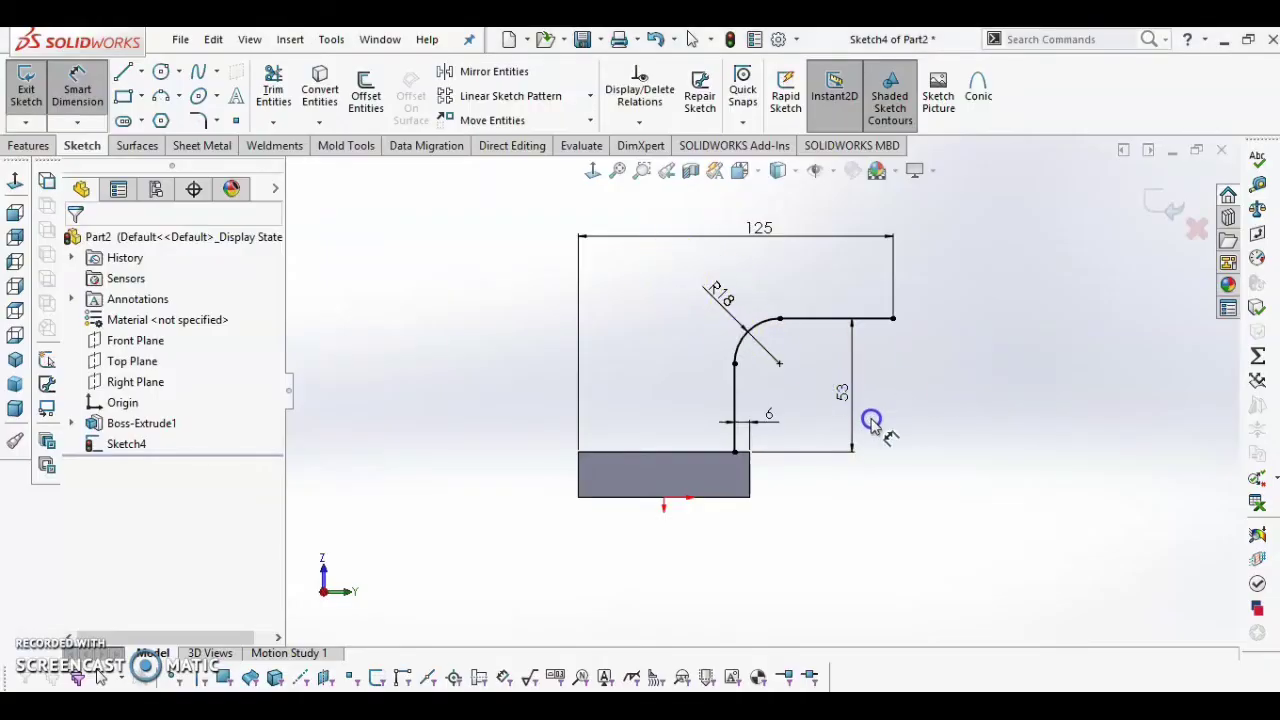
{"action": "key", "text": "Escape"}
- Check the arm thickness in original.jpg and offset the whole arm path 12 mm to the outer side of the bend
{"action": "left_click_drag", "start_coordinate": [680, 260], "coordinate": [939, 478]}
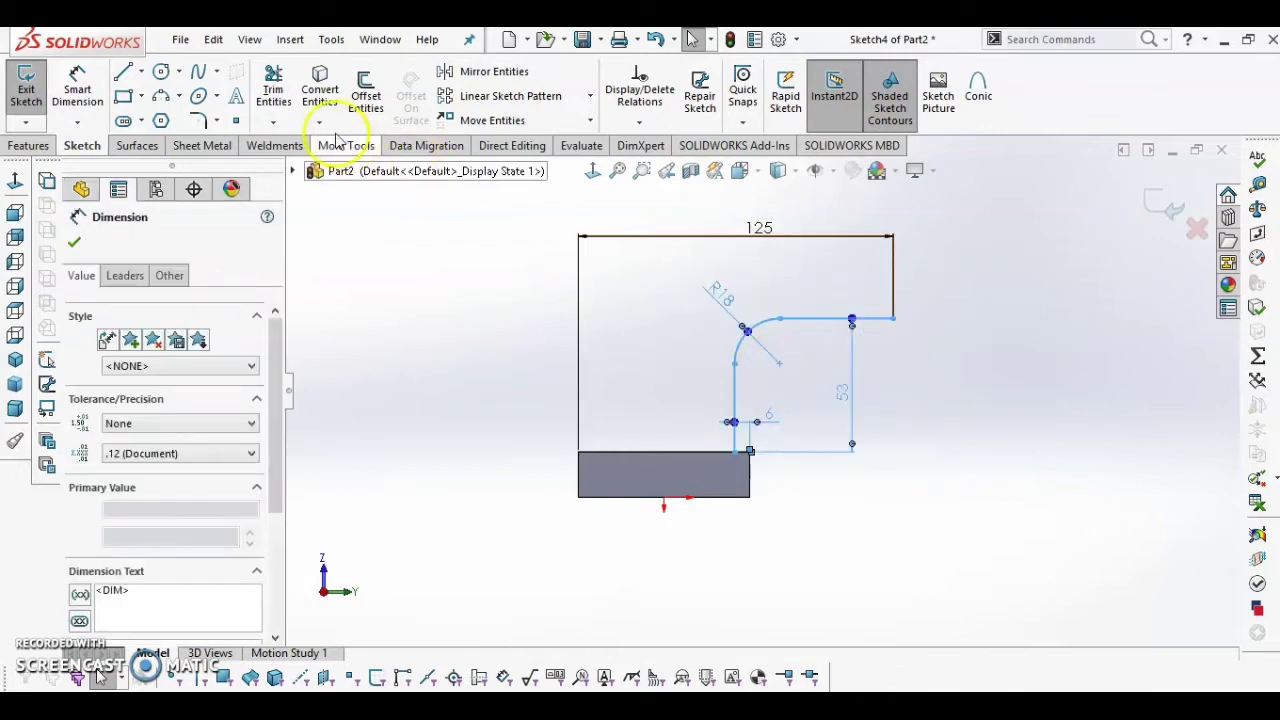
{"action": "key", "text": "alt+Tab"}
{"action": "key", "text": "alt+Tab"}
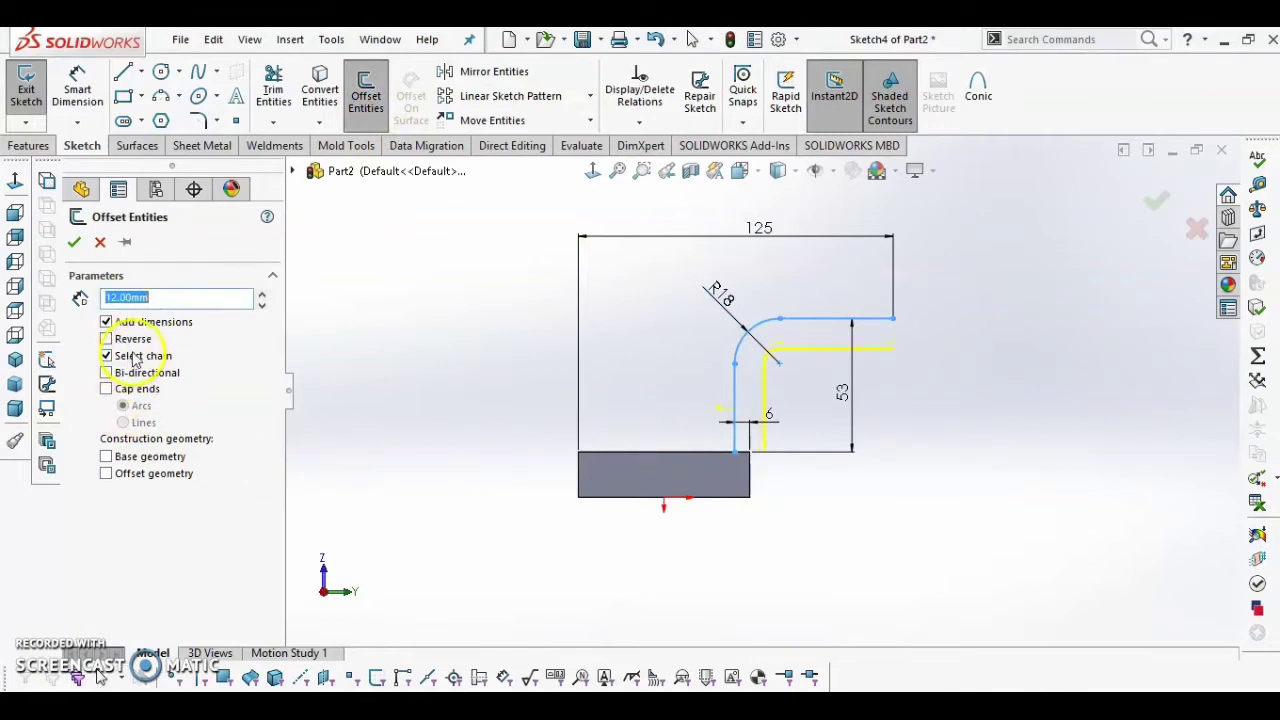
{"action": "left_click", "coordinate": [74, 242]}
- Close the arm profile with one line across its free end and another across its base on the plate
{"action": "right_click_drag", "start_coordinate": [393, 318], "coordinate": [337, 309]}
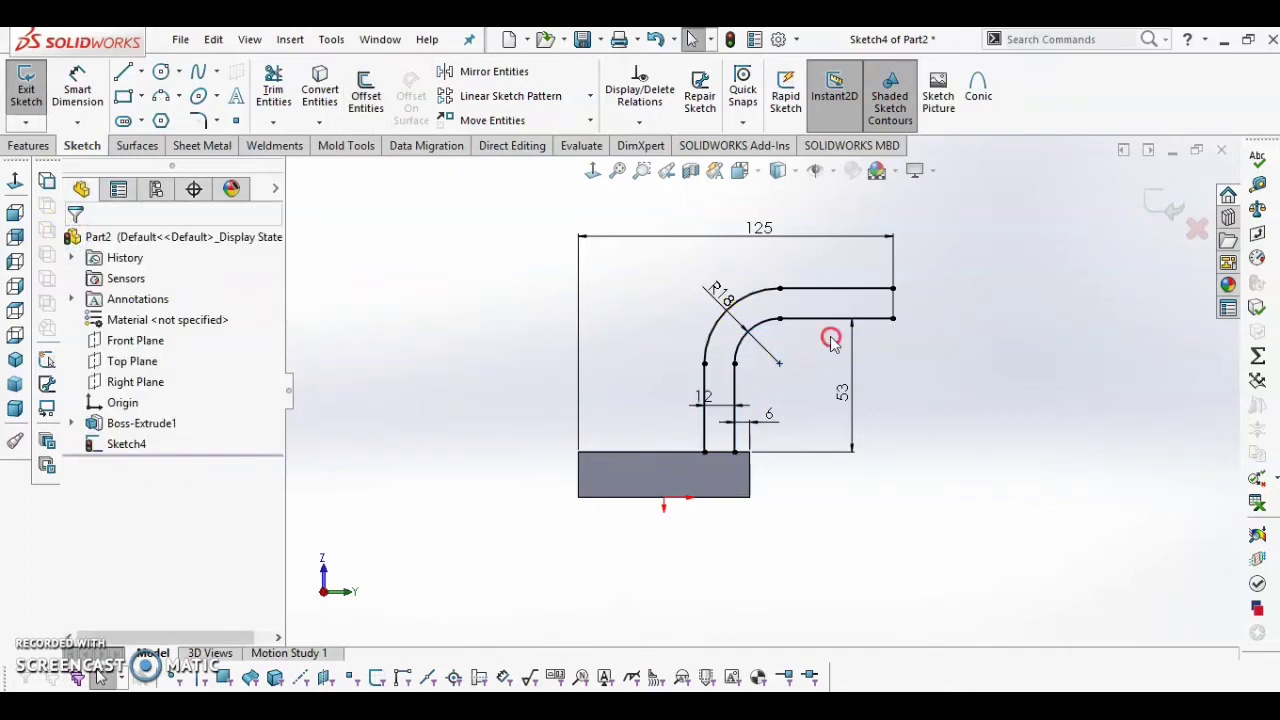
{"action": "left_click", "coordinate": [893, 289]}
{"action": "left_click", "coordinate": [893, 318]}
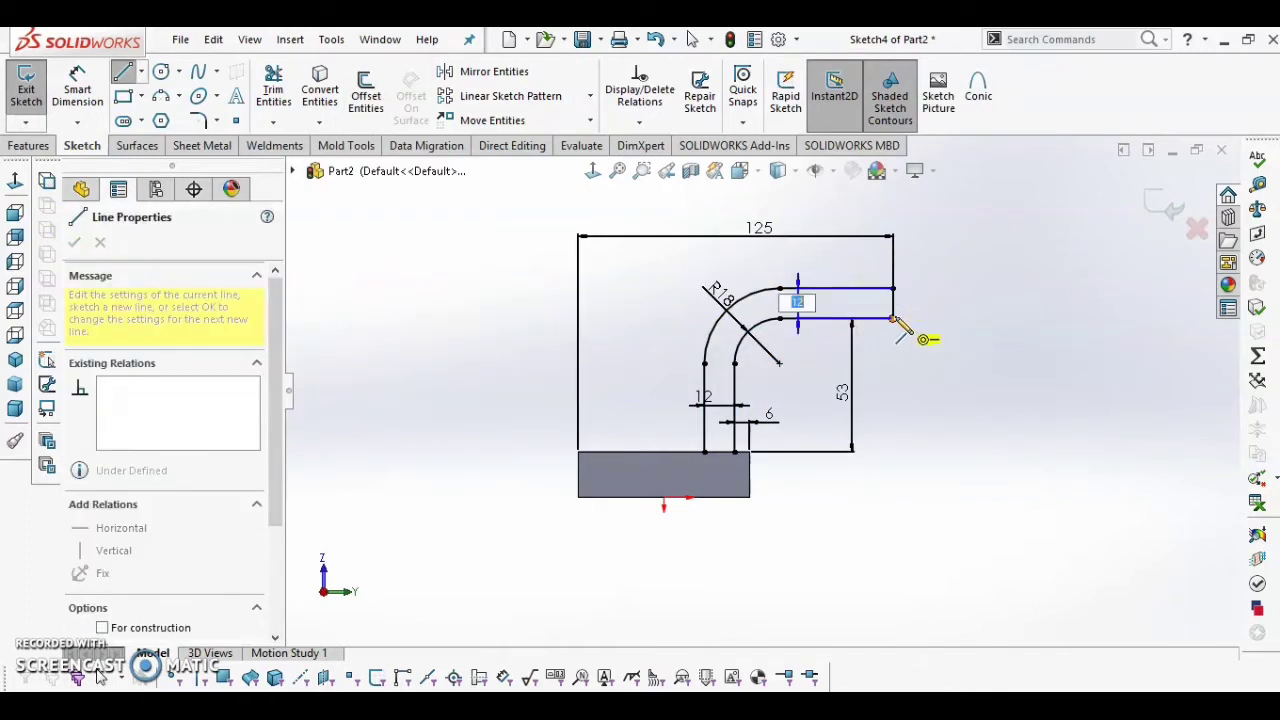
{"action": "key", "text": "Escape"}
{"action": "left_click", "coordinate": [873, 393]}
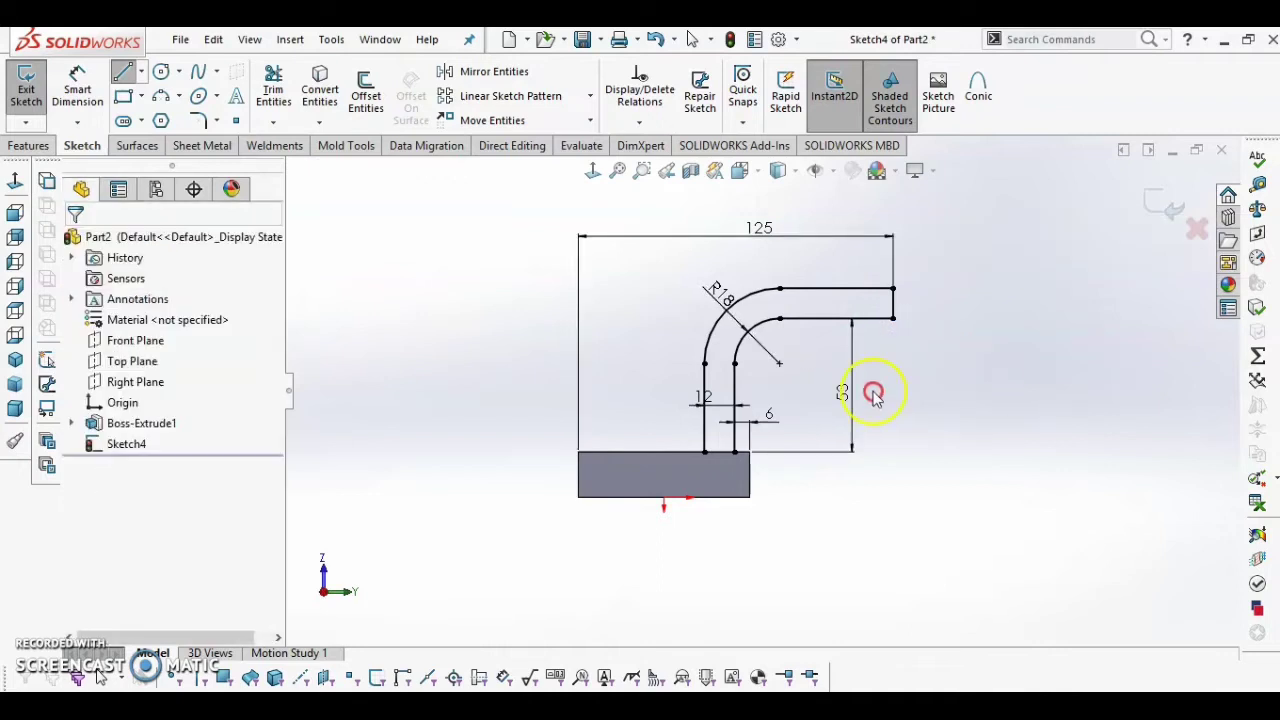
{"action": "left_click", "coordinate": [705, 452]}
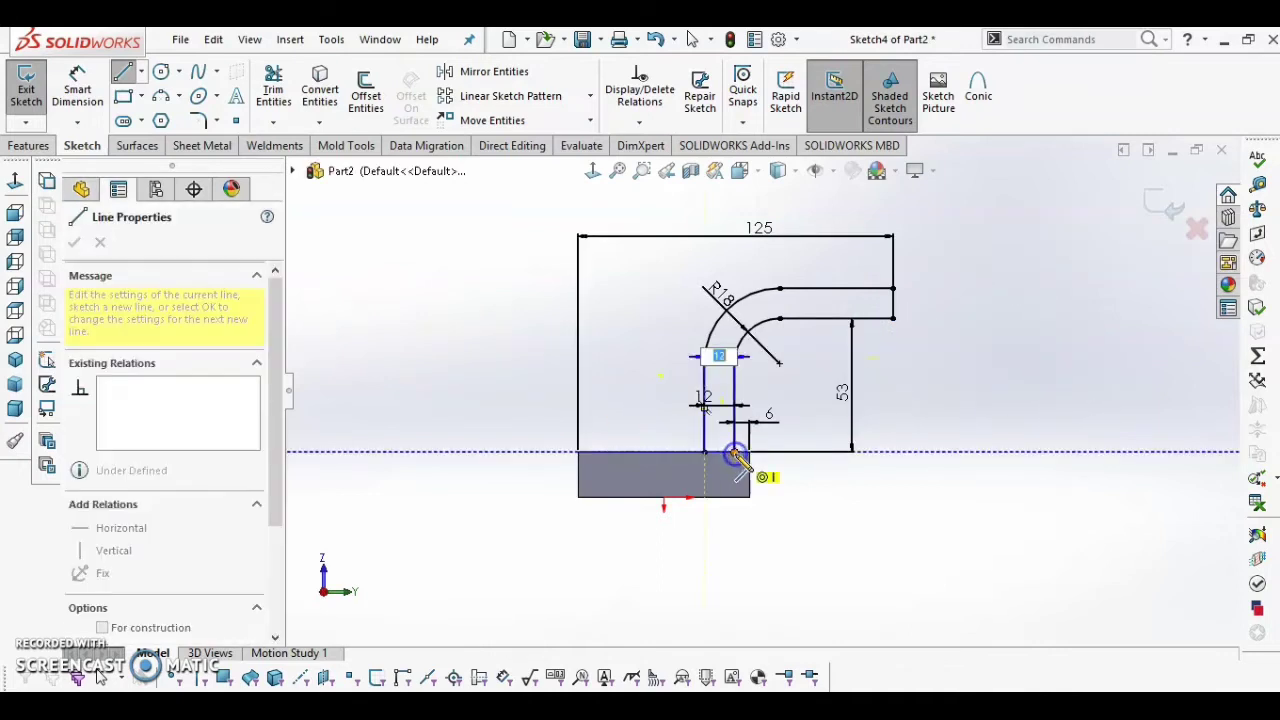
{"action": "left_click", "coordinate": [735, 452]}
{"action": "right_click", "coordinate": [849, 478]}
{"action": "left_click", "coordinate": [885, 483]}
- Extrude the closed arm profile up to the base plate's opposite side face, merging it with the plate
{"action": "scroll", "coordinate": [886, 483], "scroll_direction": "up", "scroll_amount": 1}
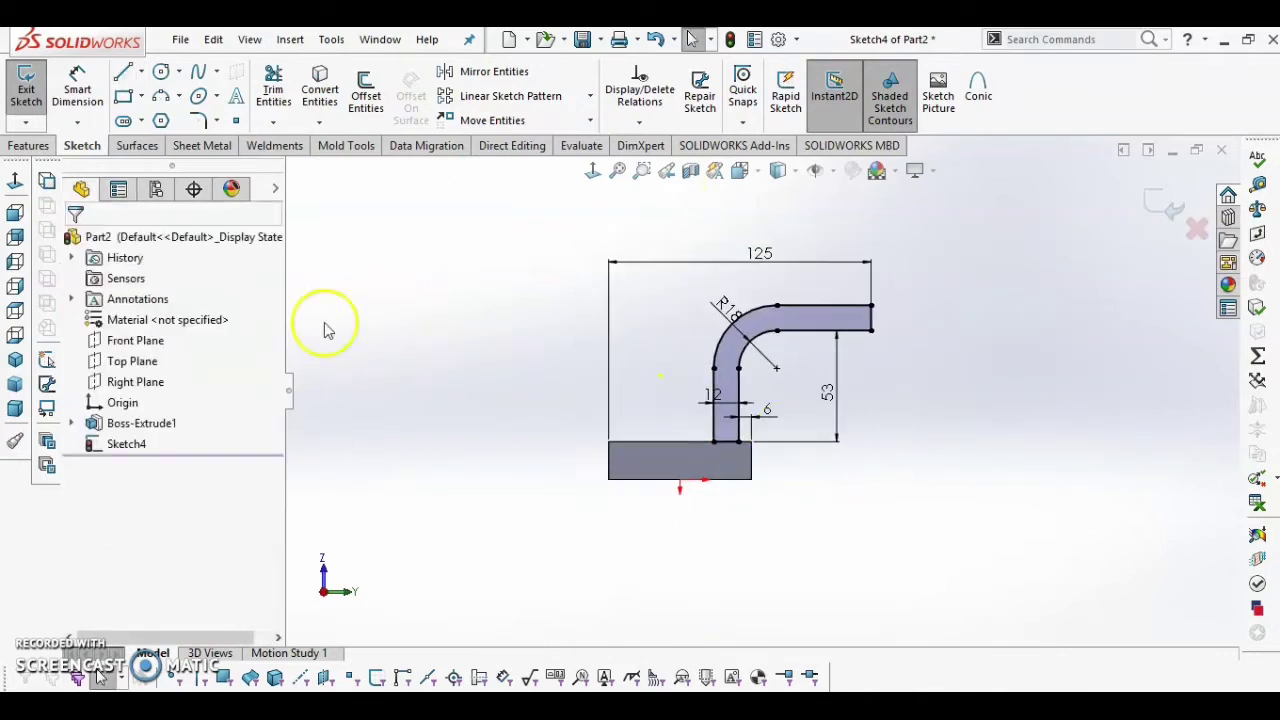
{"action": "left_click", "coordinate": [30, 145]}
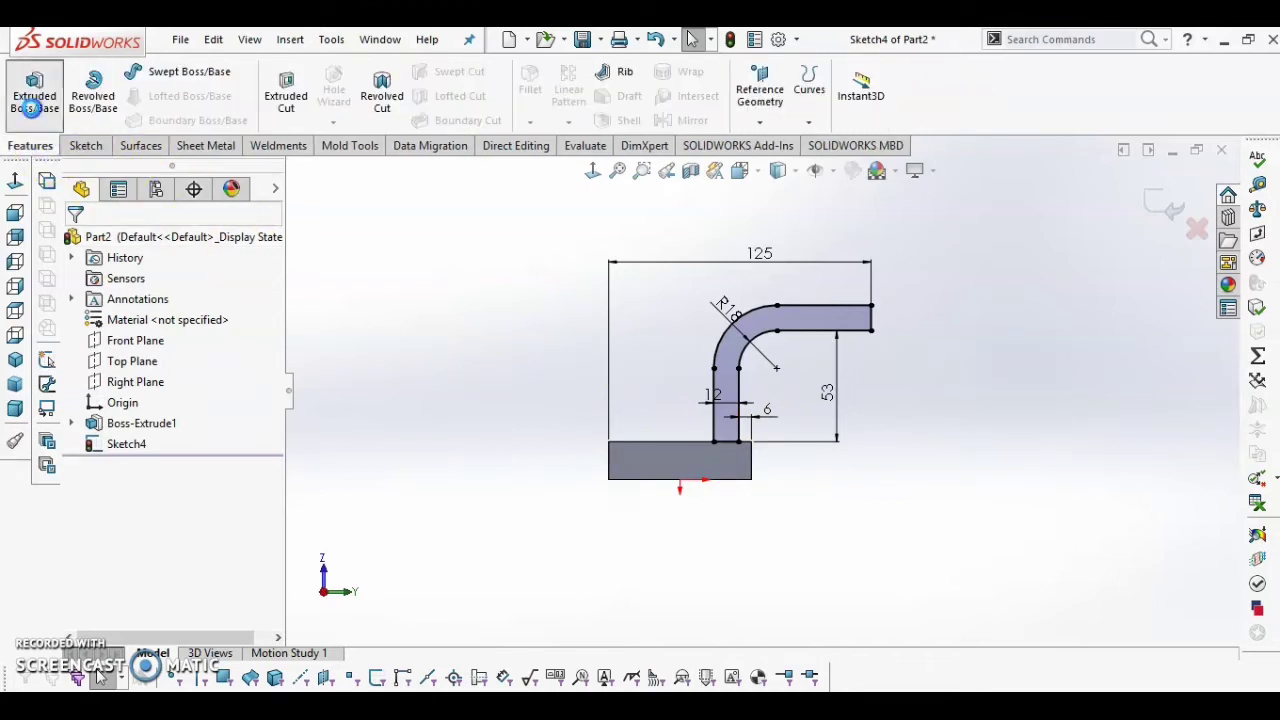
{"action": "left_click", "coordinate": [34, 90]}
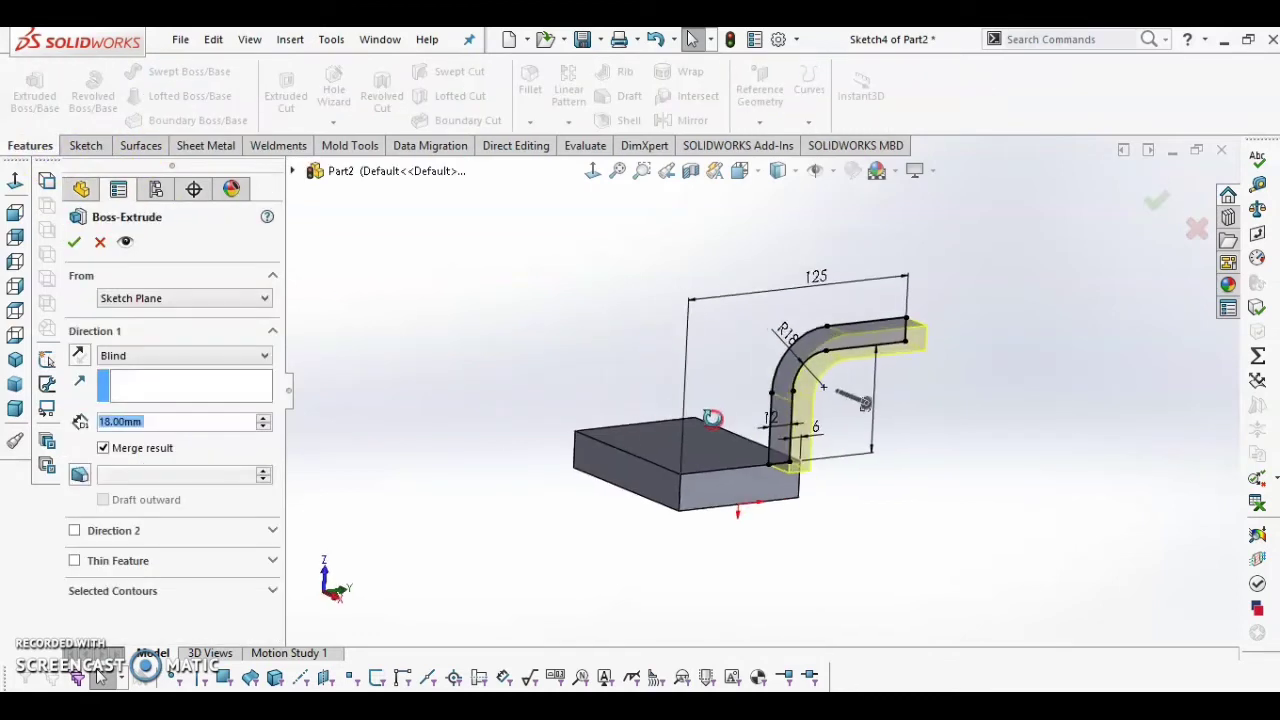
{"action": "left_click", "coordinate": [201, 357]}
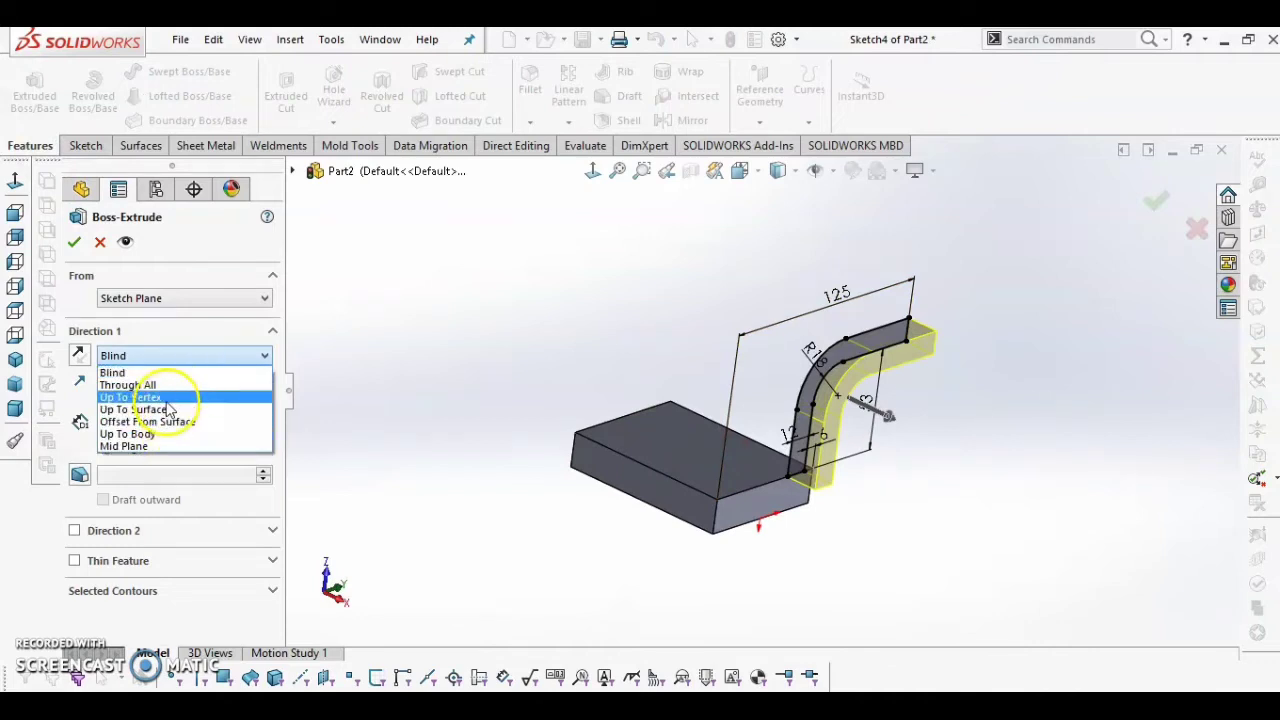
{"action": "left_click", "coordinate": [168, 408]}
{"action": "middle_click_drag", "start_coordinate": [630, 475], "coordinate": [603, 389]}
{"action": "left_click", "coordinate": [668, 470]}
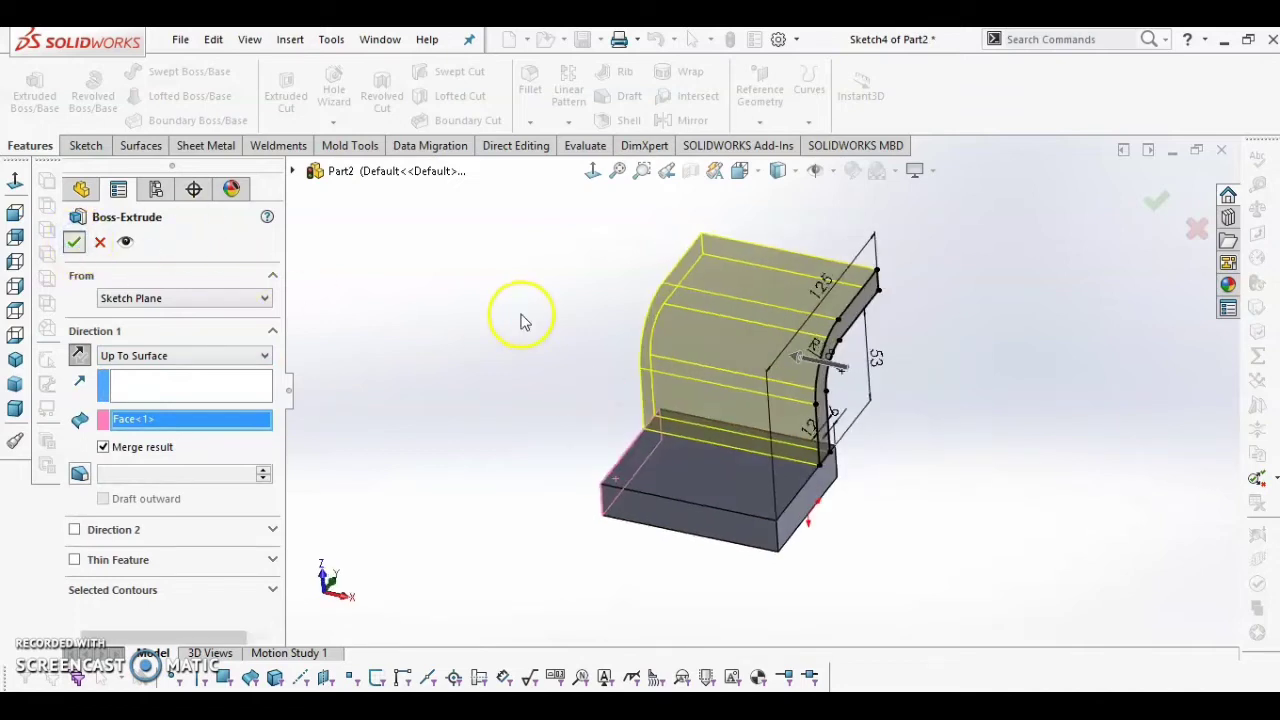
- Study the cylindrical boss in original.jpg and start a sketch on the arm's flat upper face, viewed normal to it
{"action": "middle_click_drag", "start_coordinate": [531, 300], "coordinate": [455, 325]}
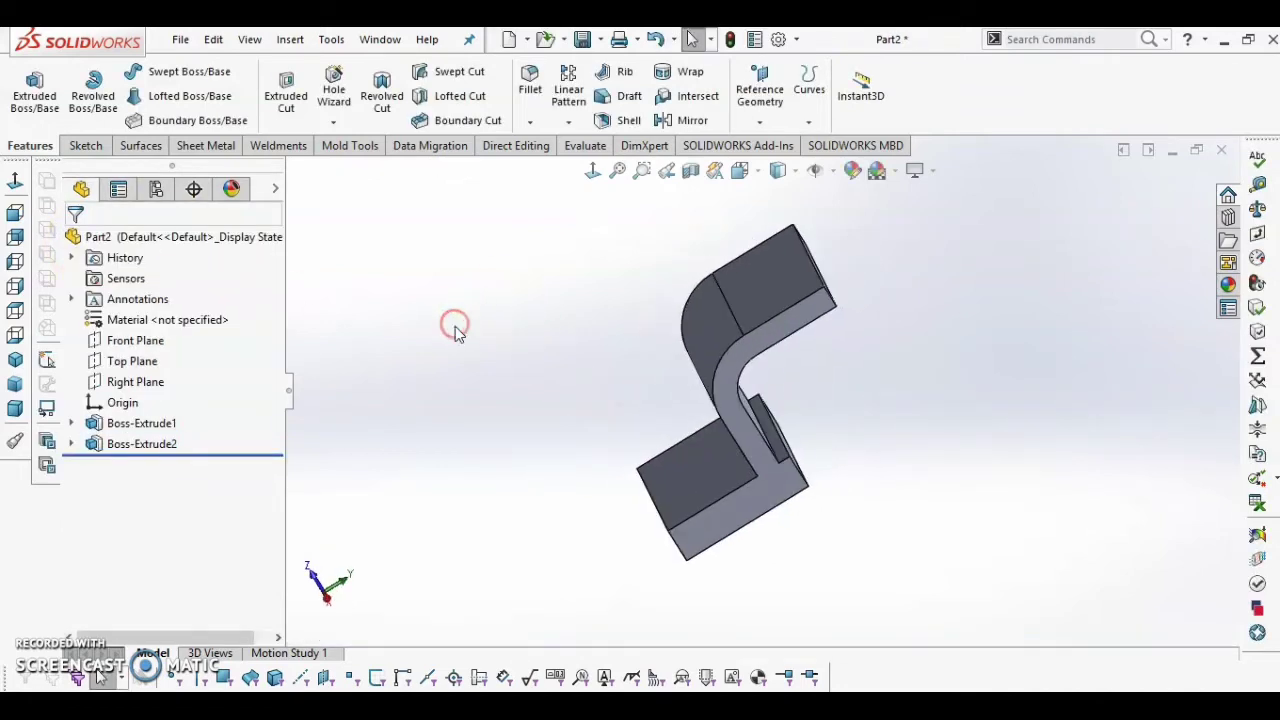
{"action": "key", "text": "alt+Tab"}
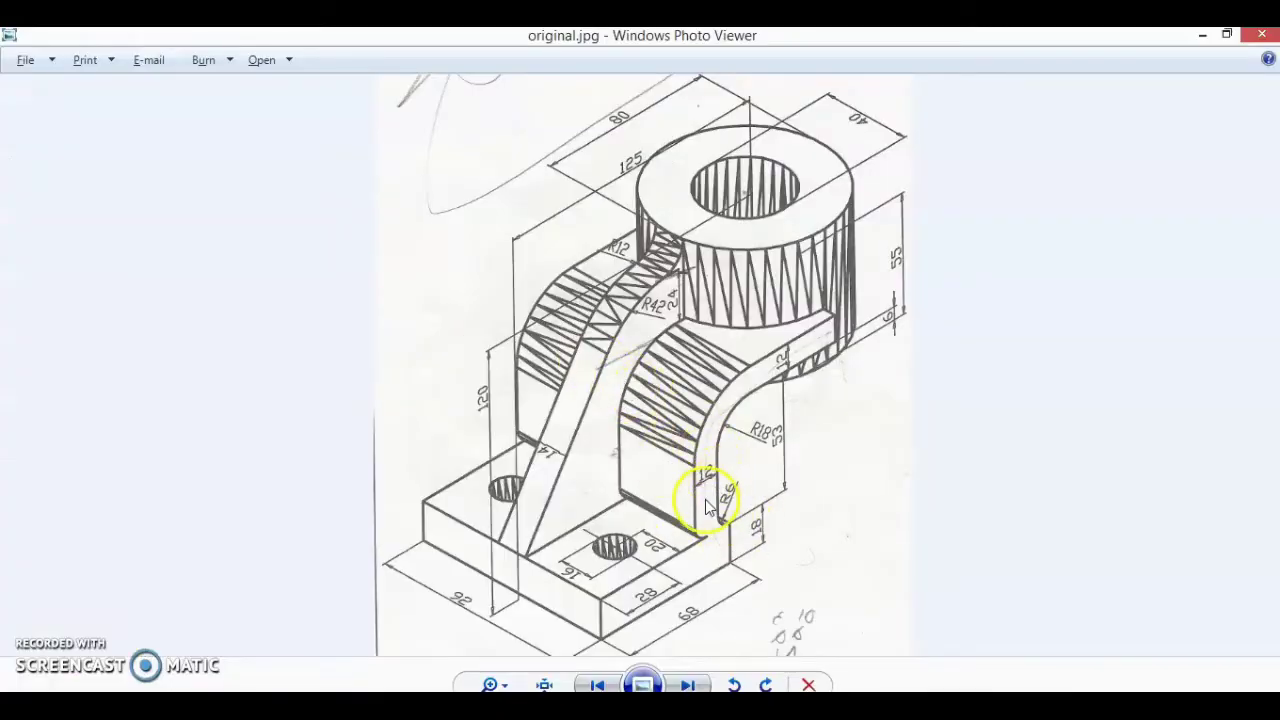
{"action": "key", "text": "alt+Tab"}
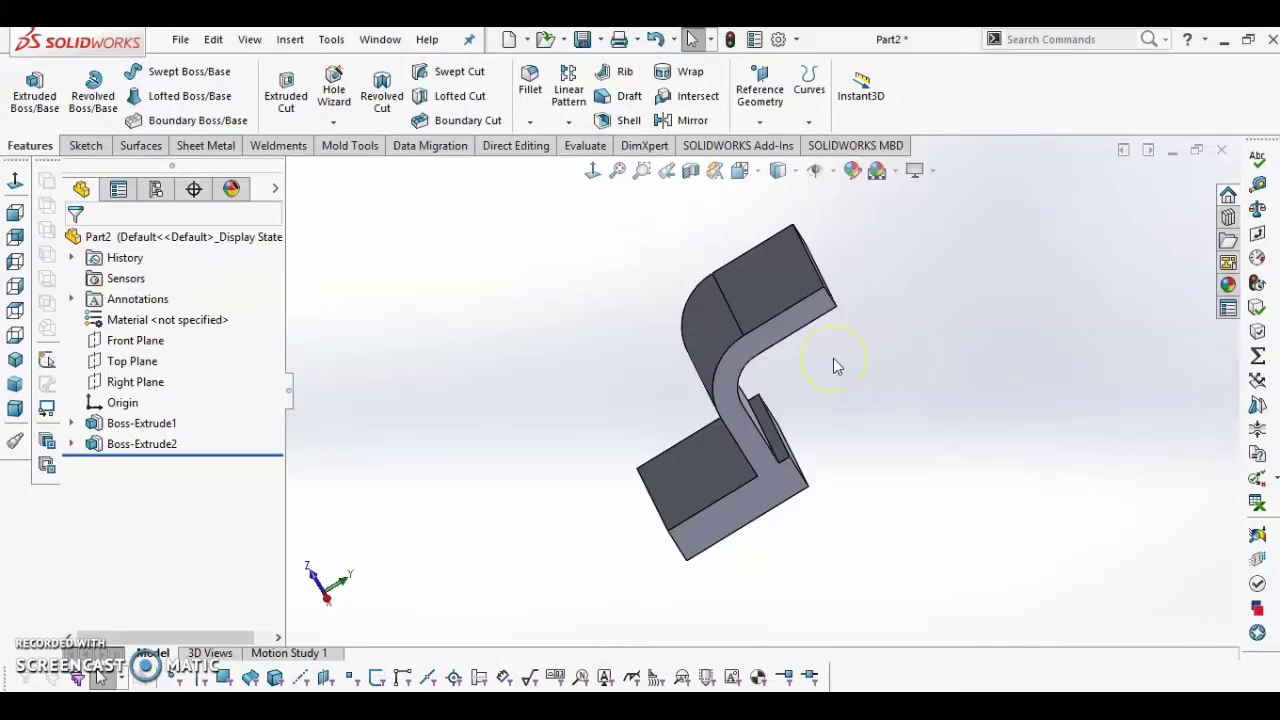
{"action": "key", "text": "alt+Tab"}
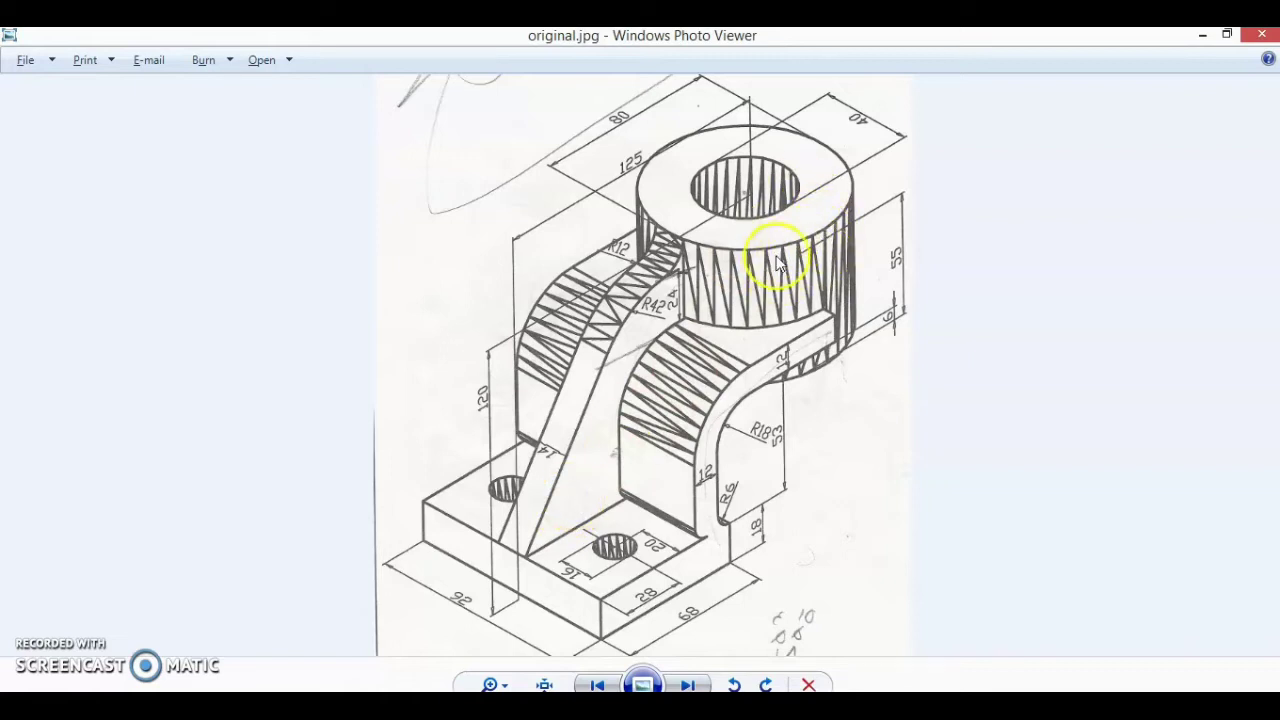
{"action": "key", "text": "alt+Tab"}
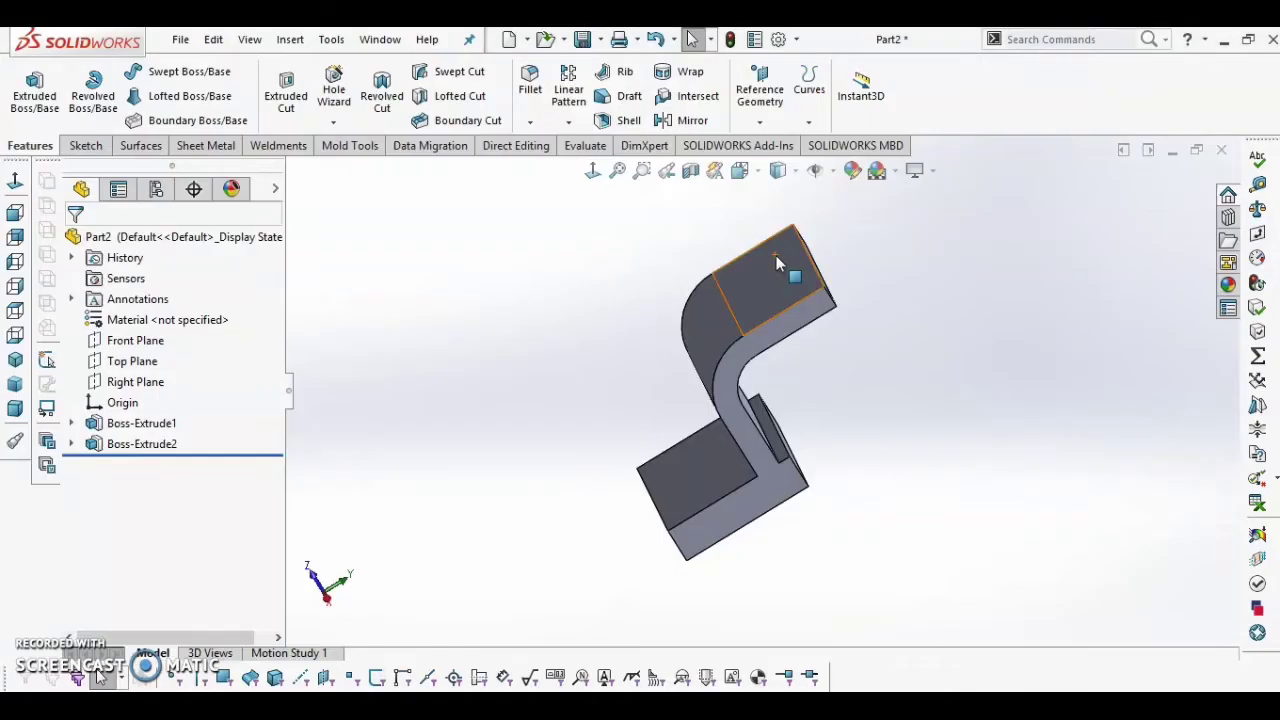
{"action": "key", "text": "alt+Tab"}
{"action": "key", "text": "alt+Tab"}
{"action": "left_click", "coordinate": [757, 284]}
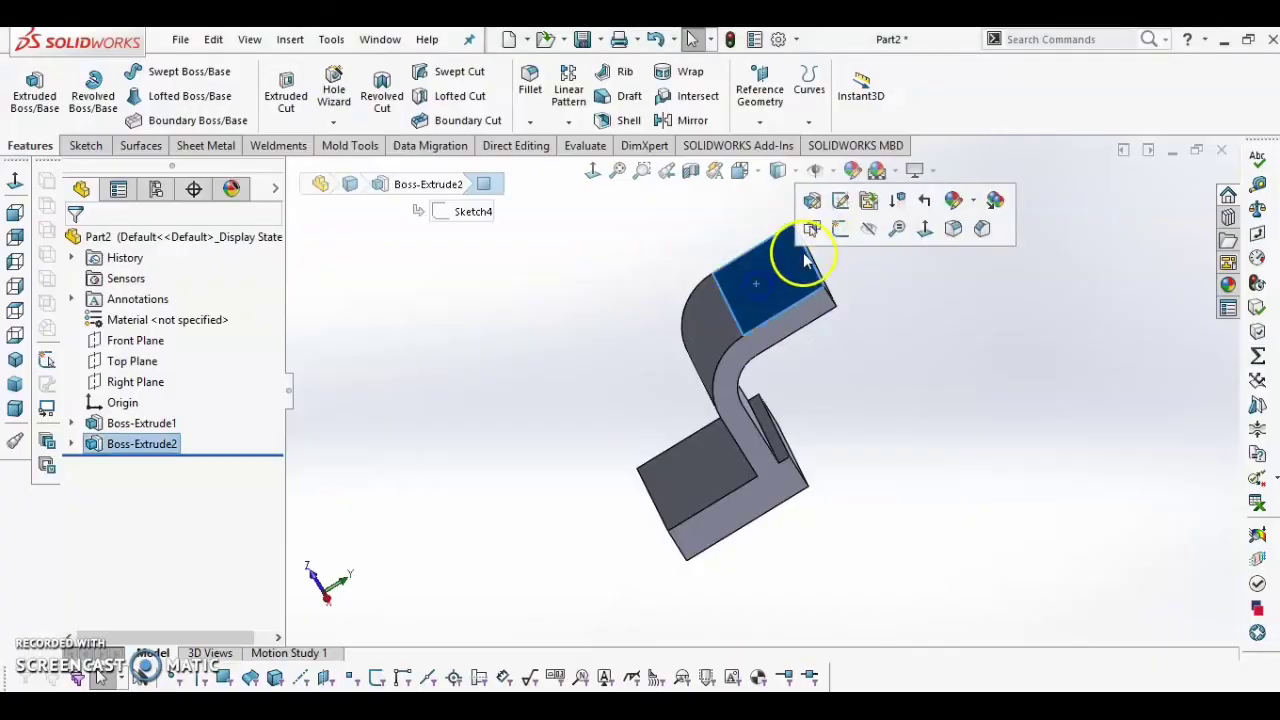
{"action": "left_click", "coordinate": [840, 230]}
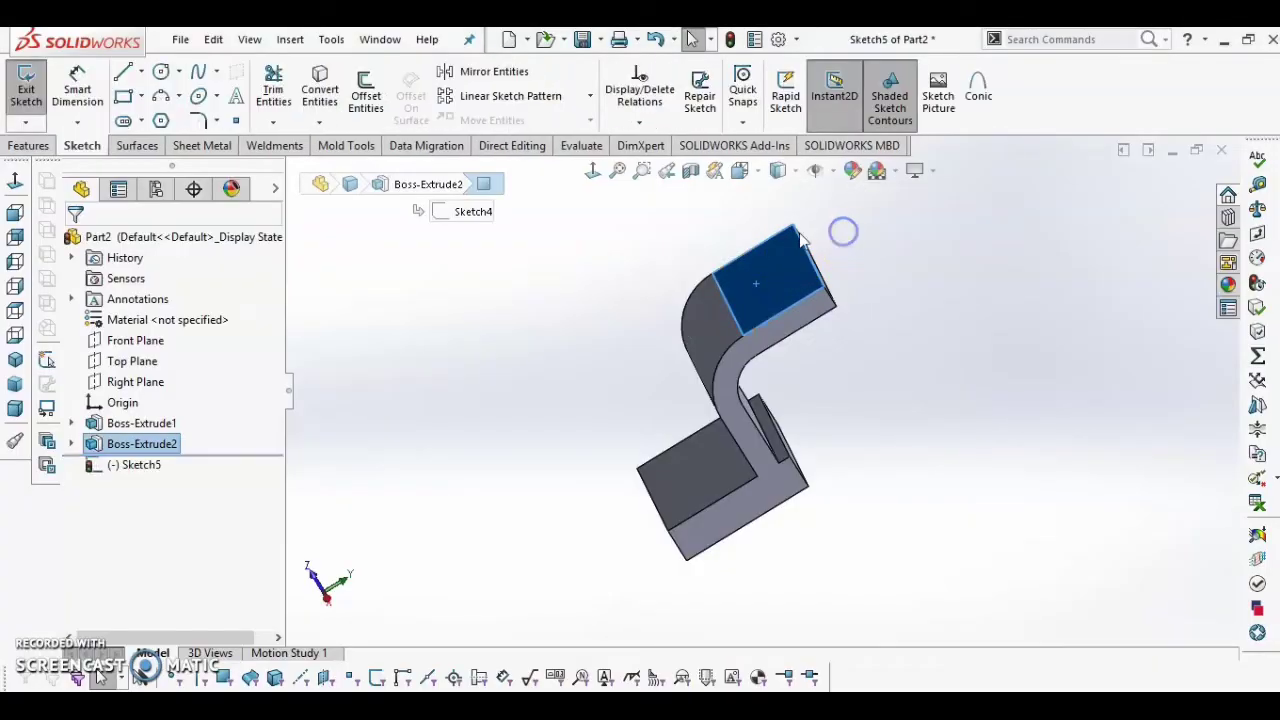
{"action": "left_click", "coordinate": [596, 172]}
{"action": "left_click", "coordinate": [500, 291]}
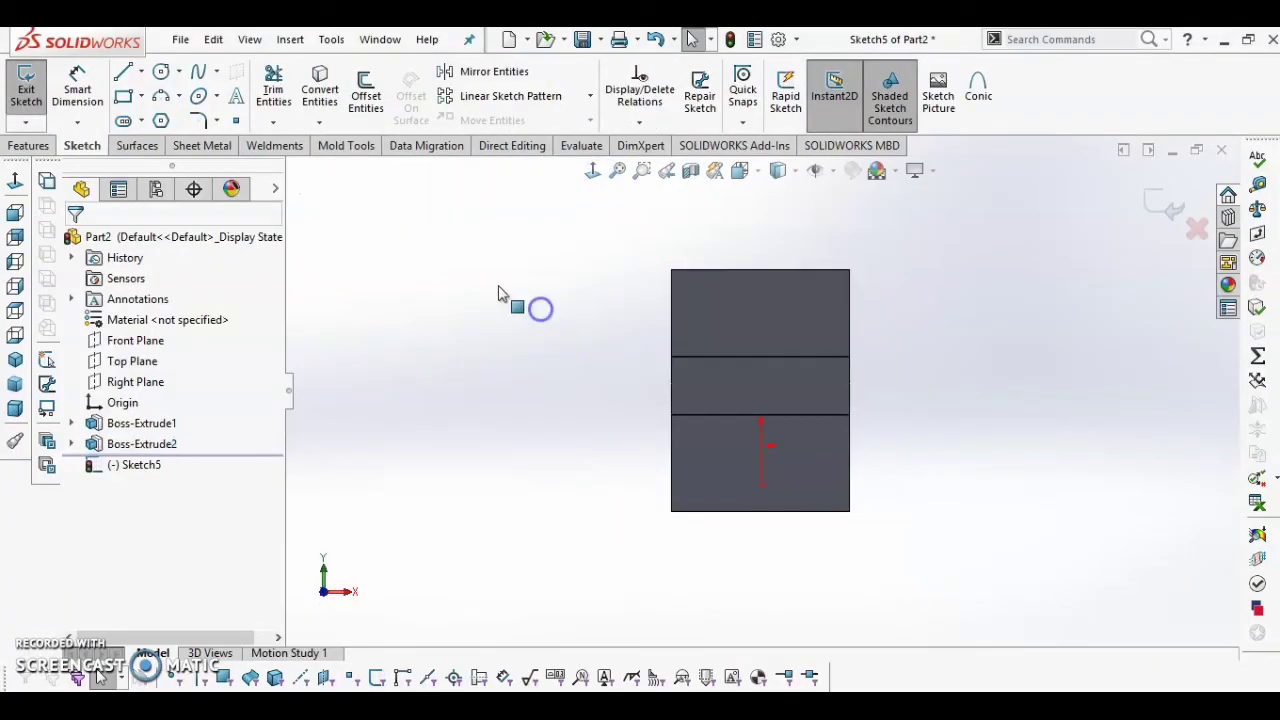
- Sketch two concentric circles about 74 mm and 47 mm in diameter, centred above the origin just beyond the arm's free edge
{"action": "right_click_drag", "start_coordinate": [495, 287], "coordinate": [568, 280]}
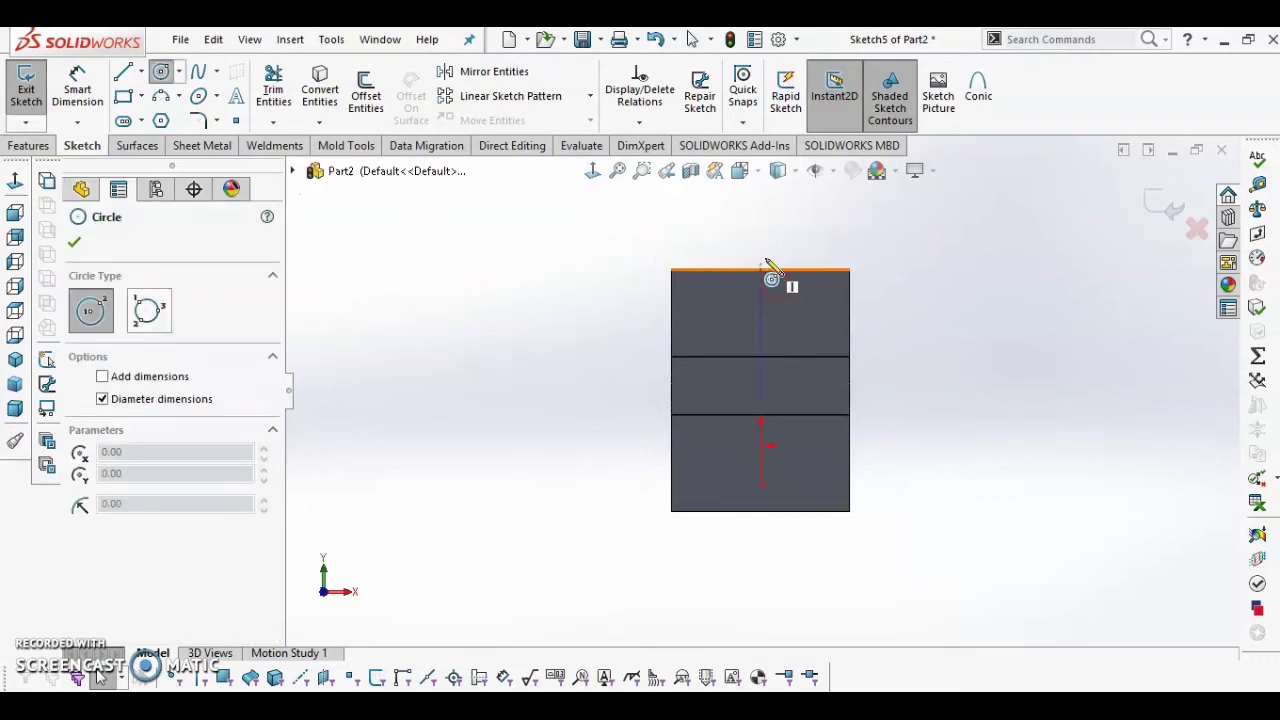
{"action": "left_click", "coordinate": [761, 252]}
{"action": "left_click", "coordinate": [762, 322]}
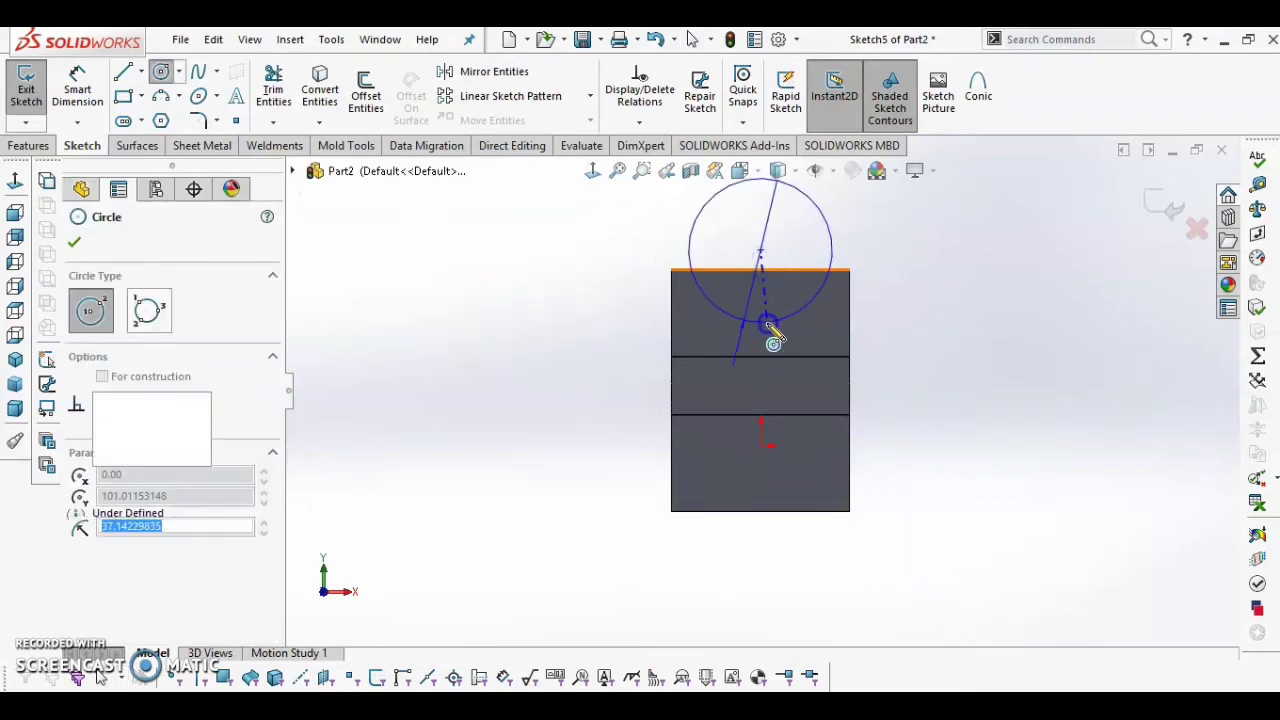
{"action": "left_click", "coordinate": [761, 250]}
{"action": "left_click", "coordinate": [786, 289]}
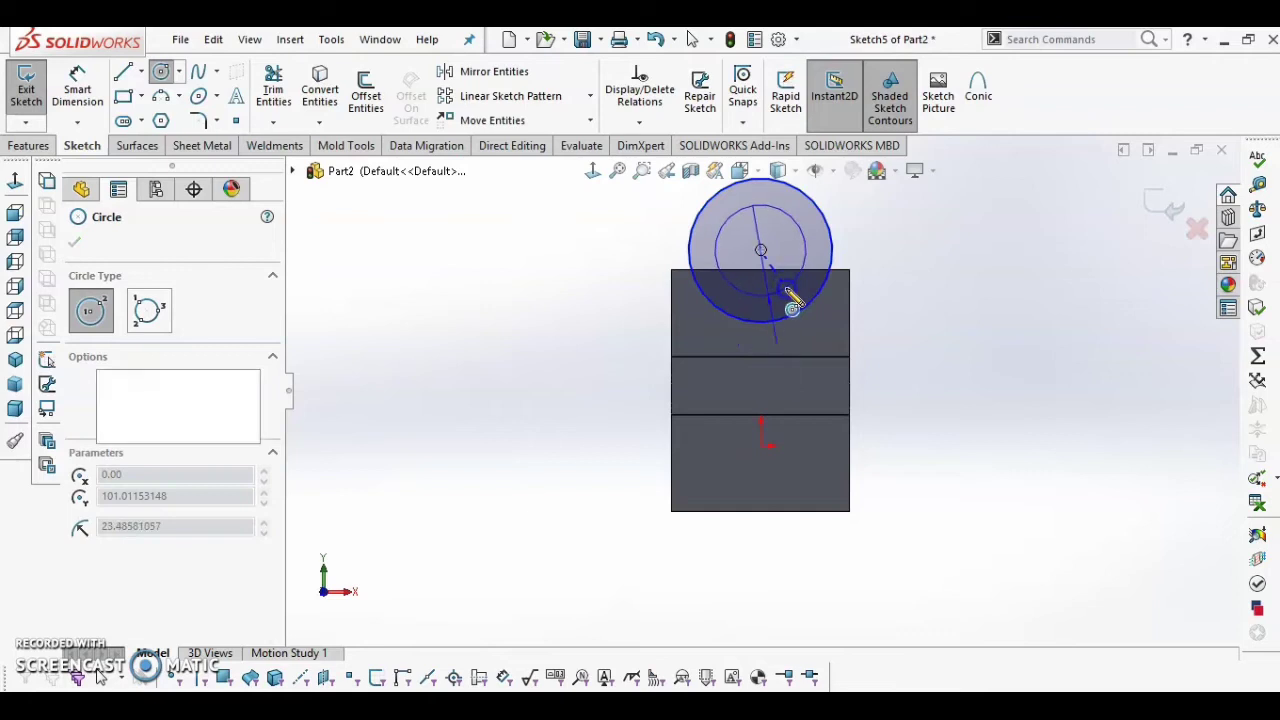
{"action": "key", "text": "Escape"}
{"action": "scroll", "coordinate": [883, 308], "scroll_direction": "up", "scroll_amount": 2}
- Check the boss size in original.jpg and dimension the outer circle's diameter to 80 mm
{"action": "right_click_drag", "start_coordinate": [869, 340], "coordinate": [877, 214]}
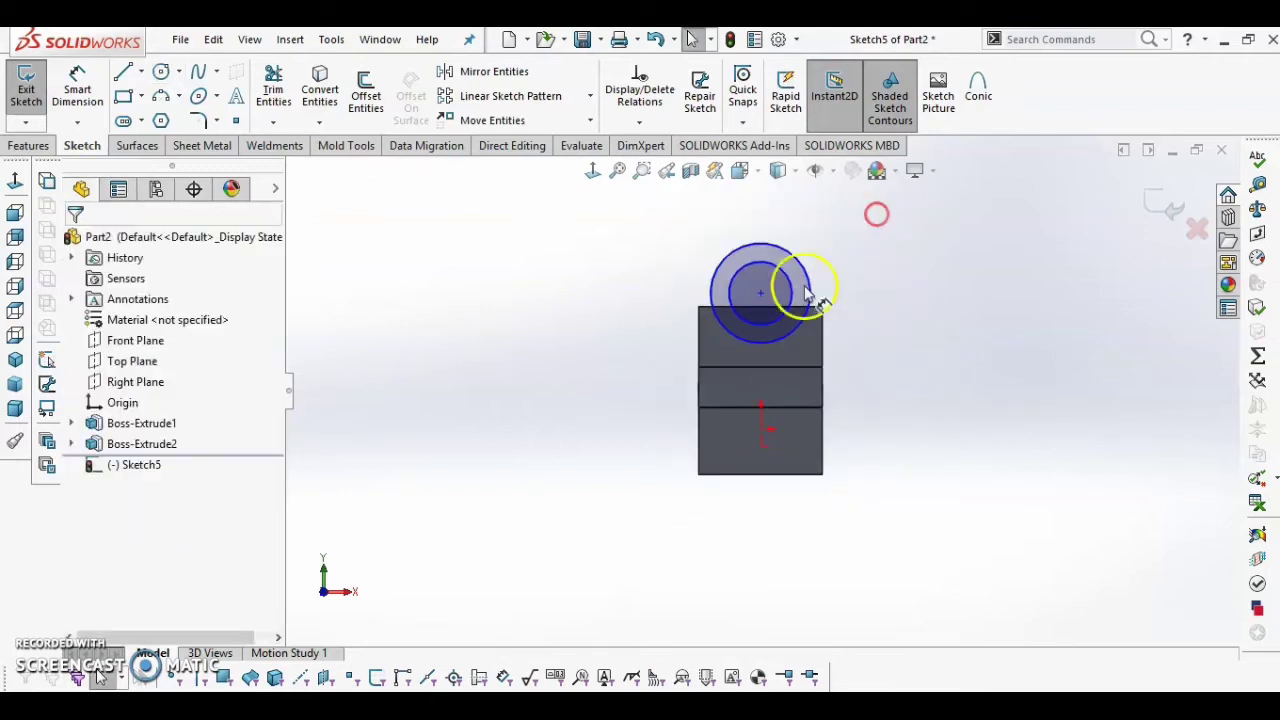
{"action": "scroll", "coordinate": [808, 290], "scroll_direction": "down", "scroll_amount": 4}
{"action": "left_click", "coordinate": [806, 316]}
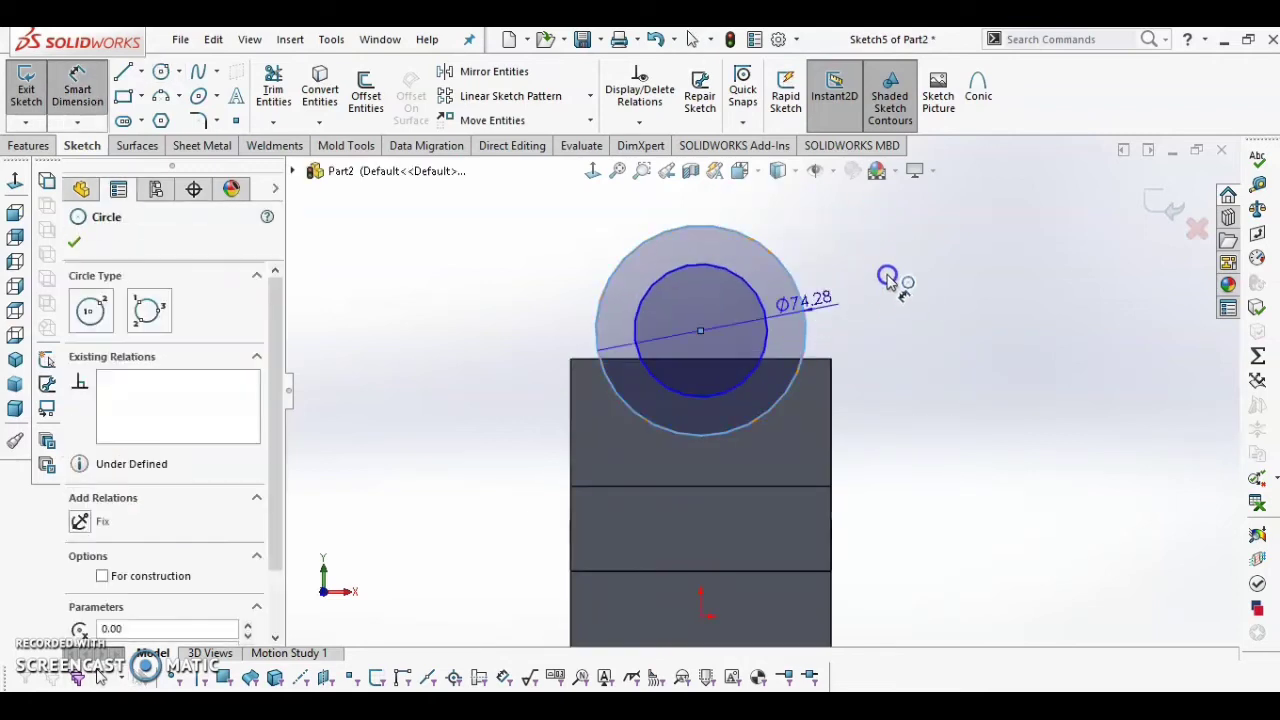
{"action": "key", "text": "alt+Tab"}
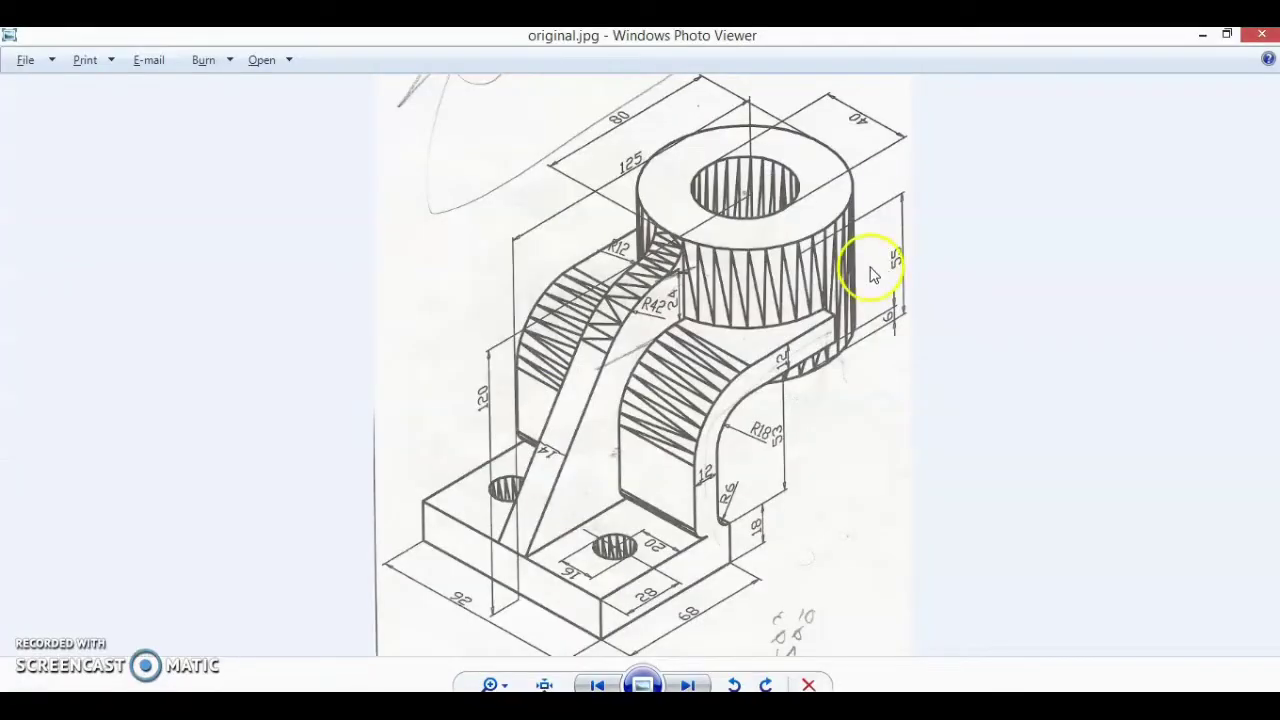
{"action": "key", "text": "alt+Tab"}
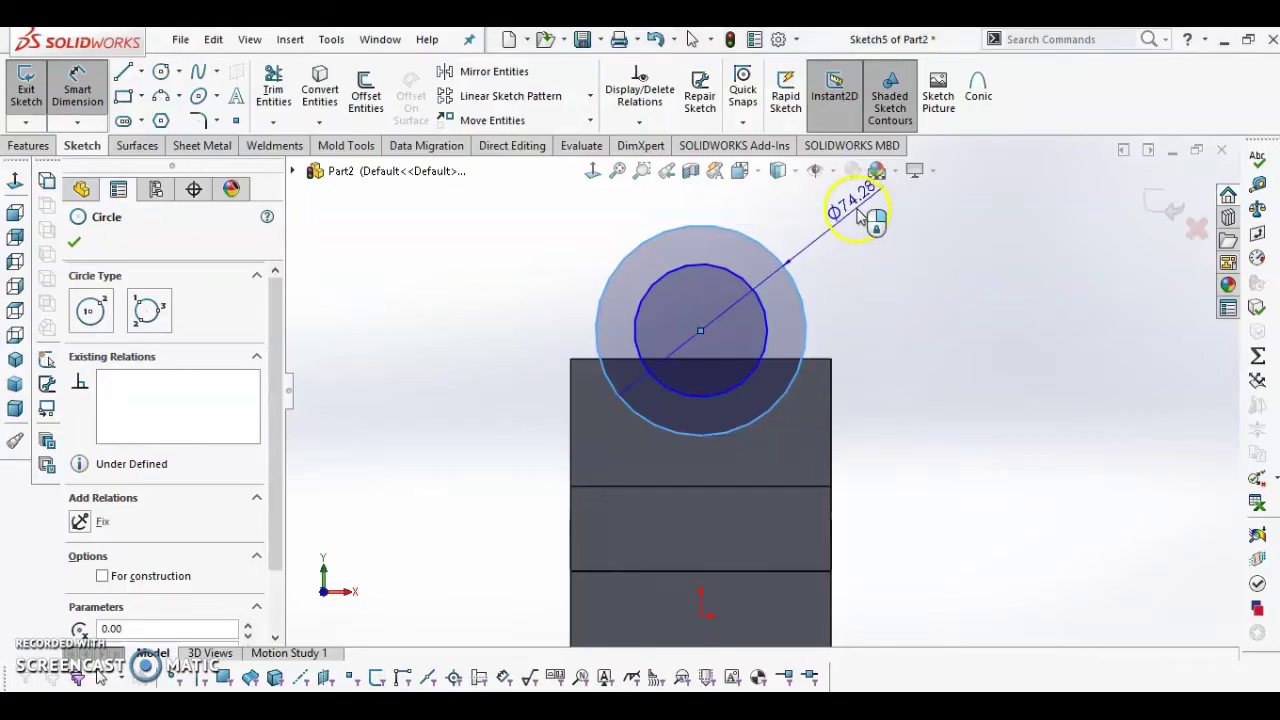
{"action": "left_click", "coordinate": [858, 215]}
{"action": "left_click", "coordinate": [877, 250]}
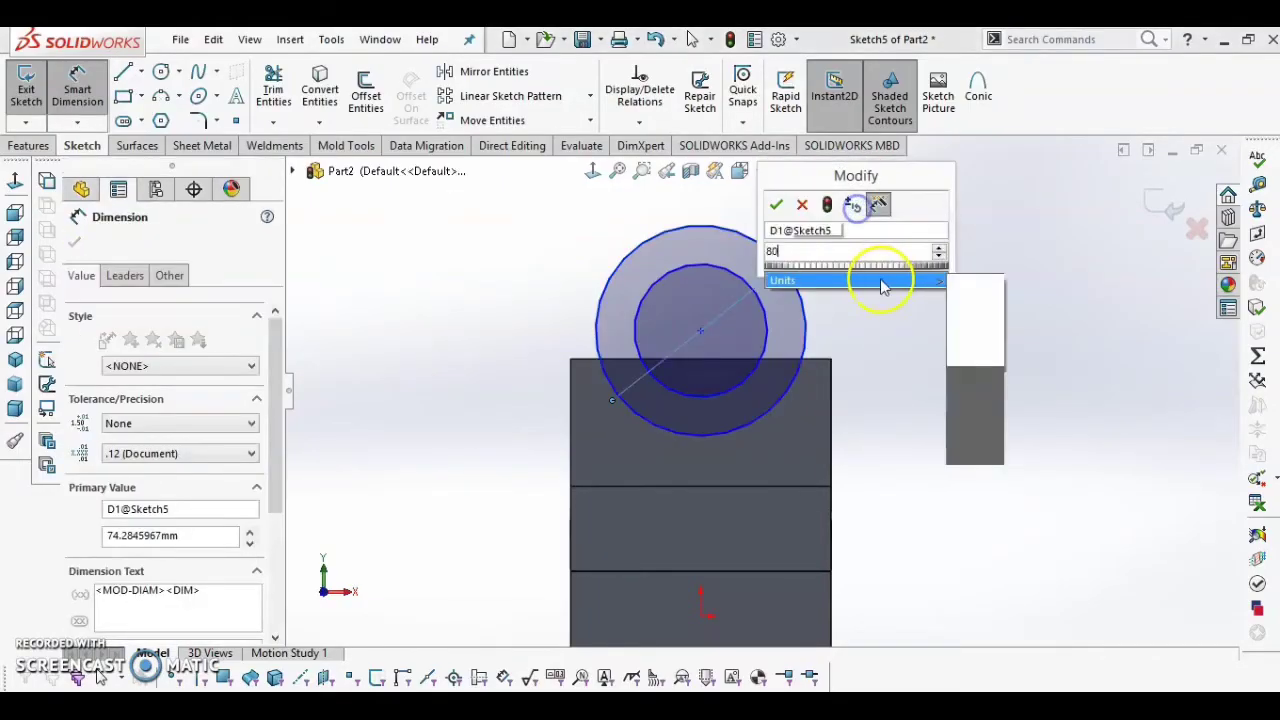
{"action": "left_click", "coordinate": [776, 206]}
- Dimension the inner circle's diameter to 40 mm
{"action": "left_click", "coordinate": [762, 352]}
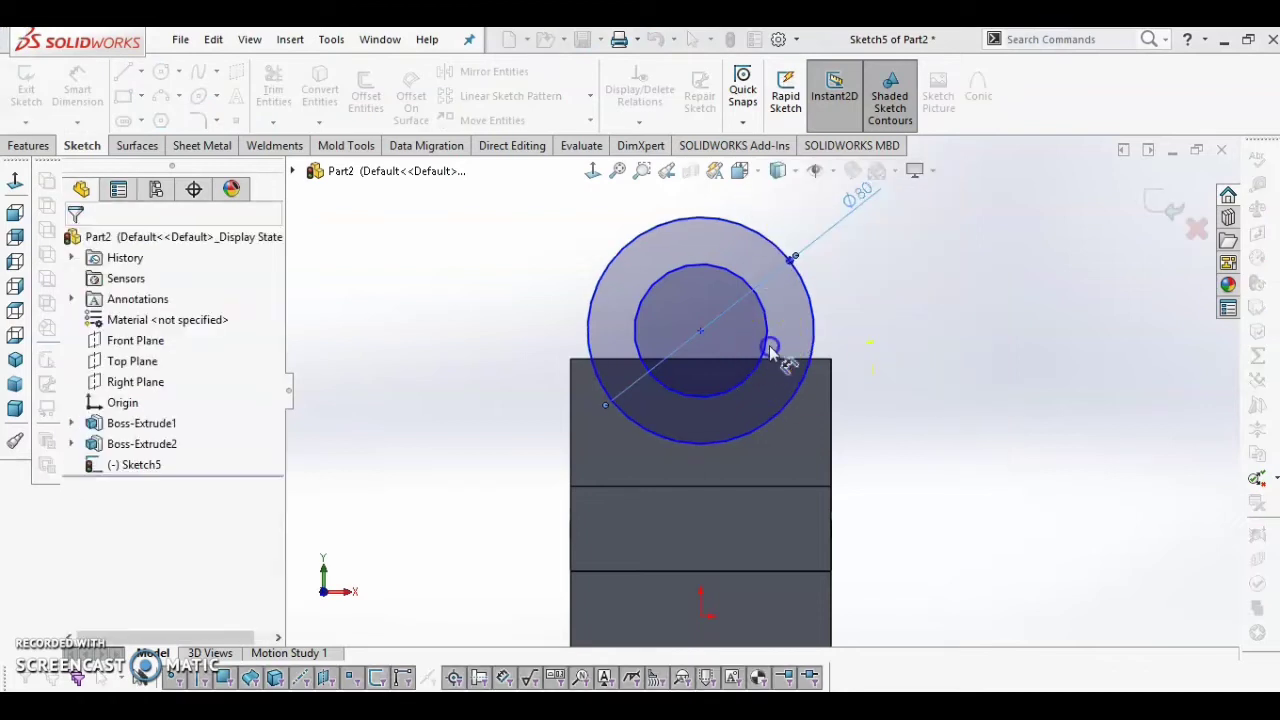
{"action": "left_click", "coordinate": [789, 333]}
{"action": "scroll", "coordinate": [771, 250], "scroll_direction": "up", "scroll_amount": 3}
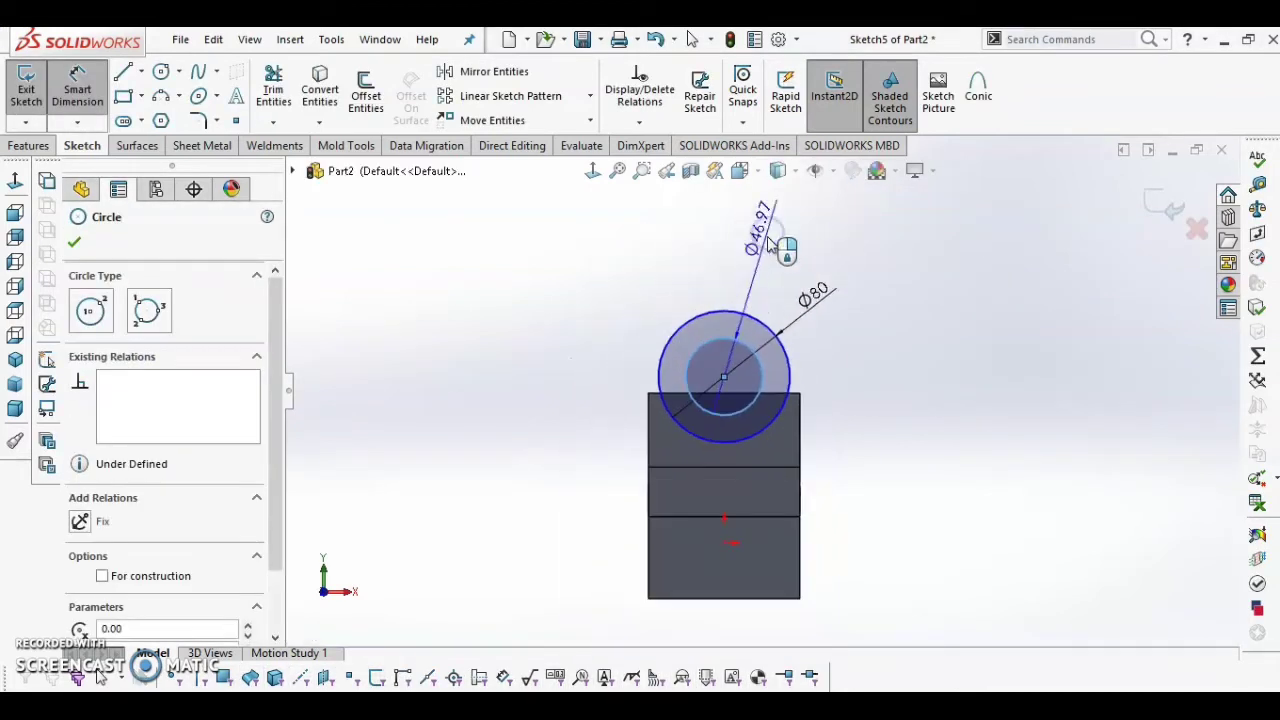
{"action": "scroll", "coordinate": [771, 250], "scroll_direction": "down", "scroll_amount": 3}
{"action": "left_click", "coordinate": [768, 300]}
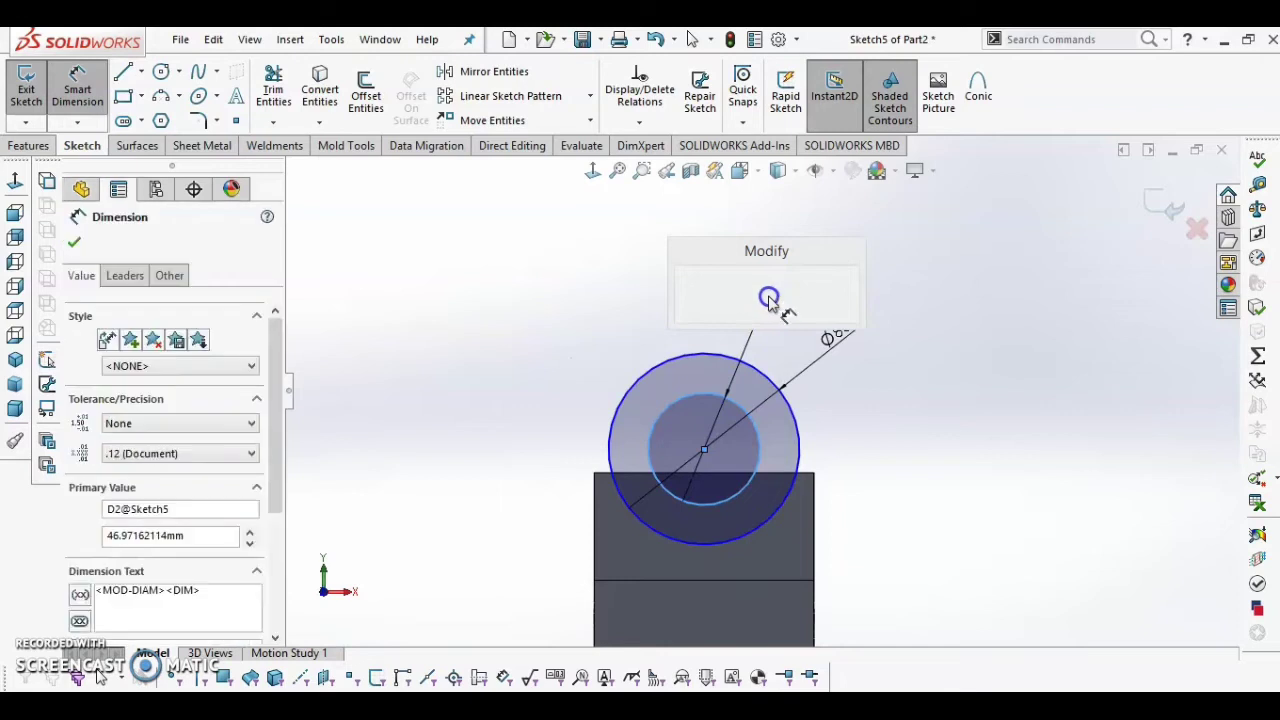
{"action": "left_click", "coordinate": [910, 412]}
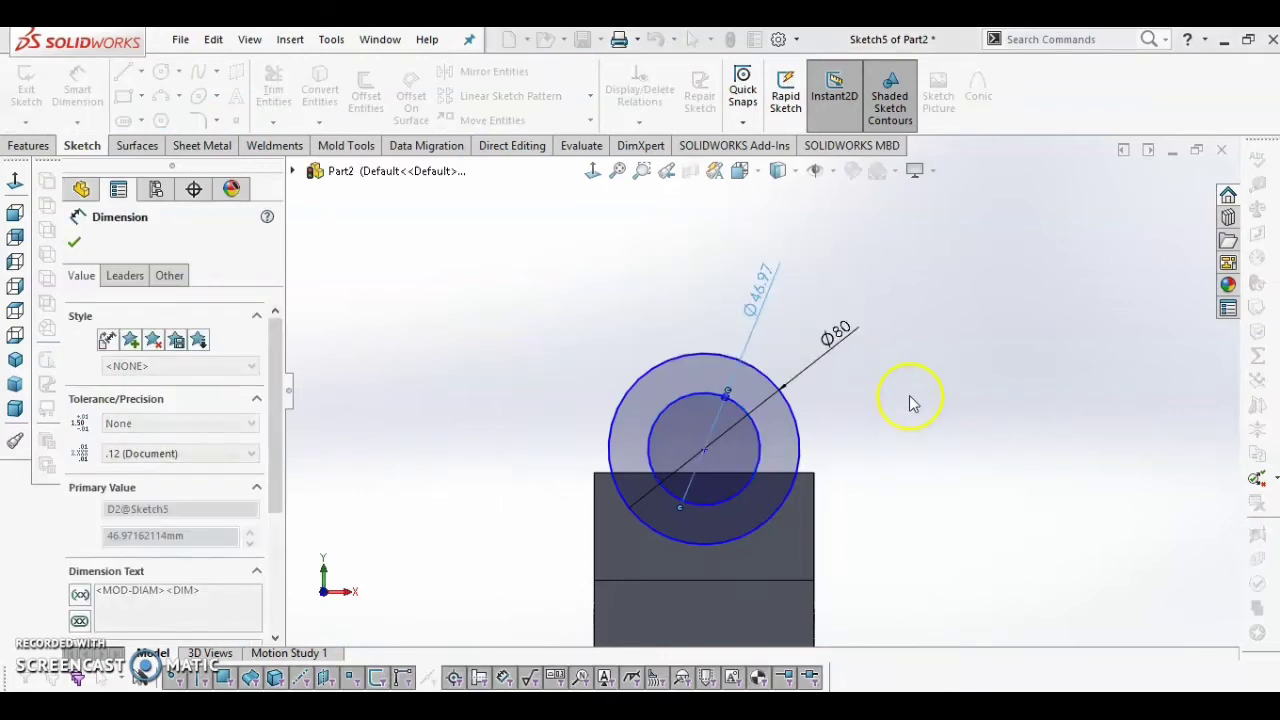
{"action": "left_click", "coordinate": [910, 398]}
{"action": "scroll", "coordinate": [849, 534], "scroll_direction": "up", "scroll_amount": 4}
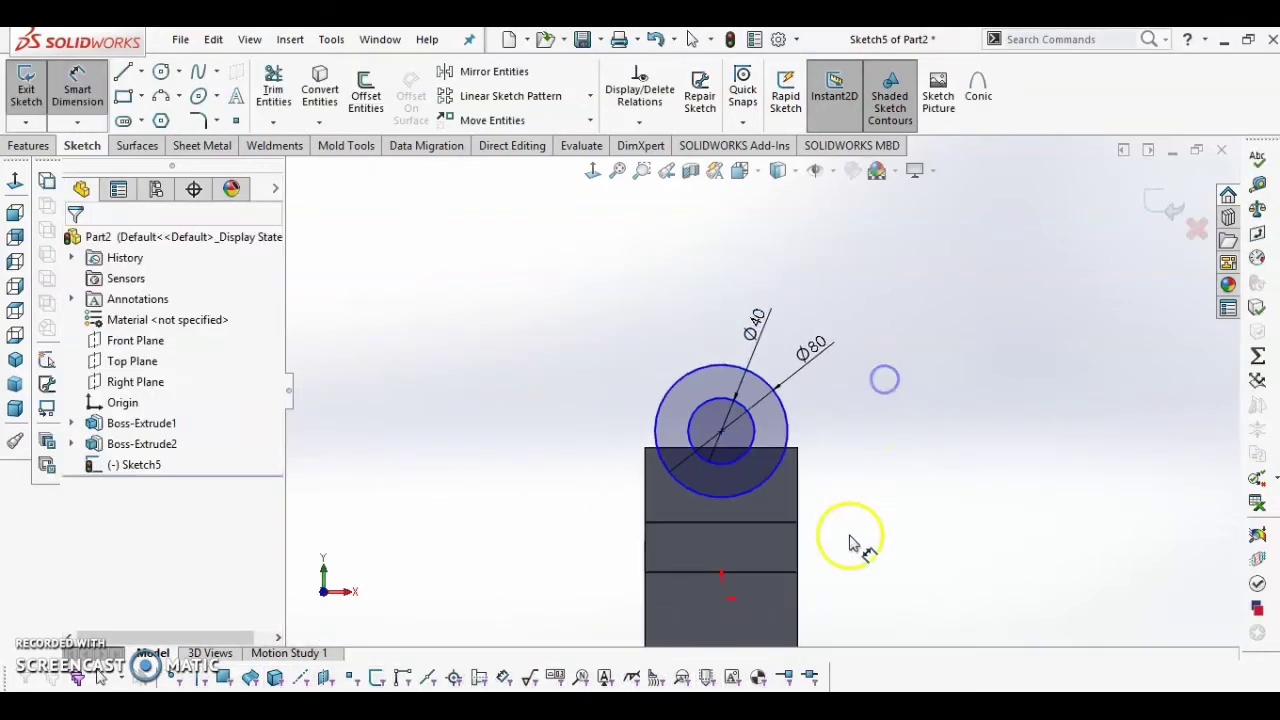
{"action": "scroll", "coordinate": [767, 548], "scroll_direction": "down", "scroll_amount": 3}
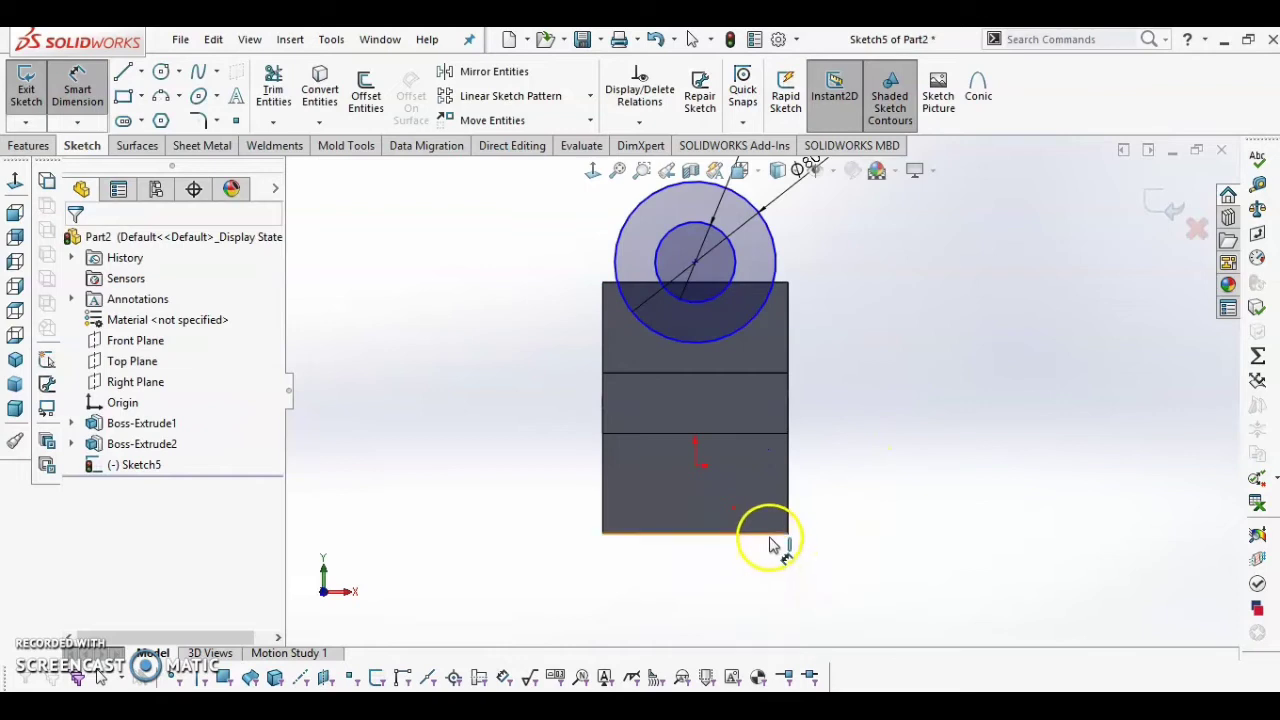
- Dimension the vertical distance from the base's lower edge to the centre of the concentric circles as 125 mm
{"action": "left_click", "coordinate": [693, 264]}
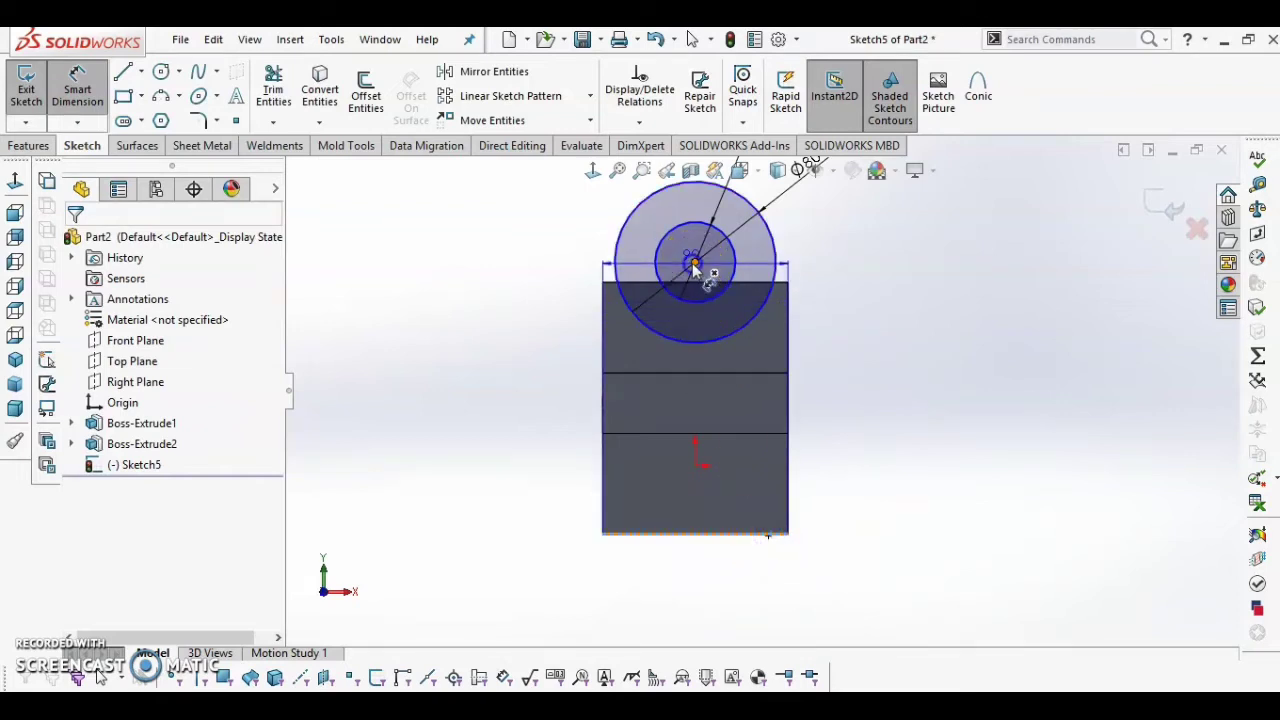
{"action": "left_click", "coordinate": [878, 364]}
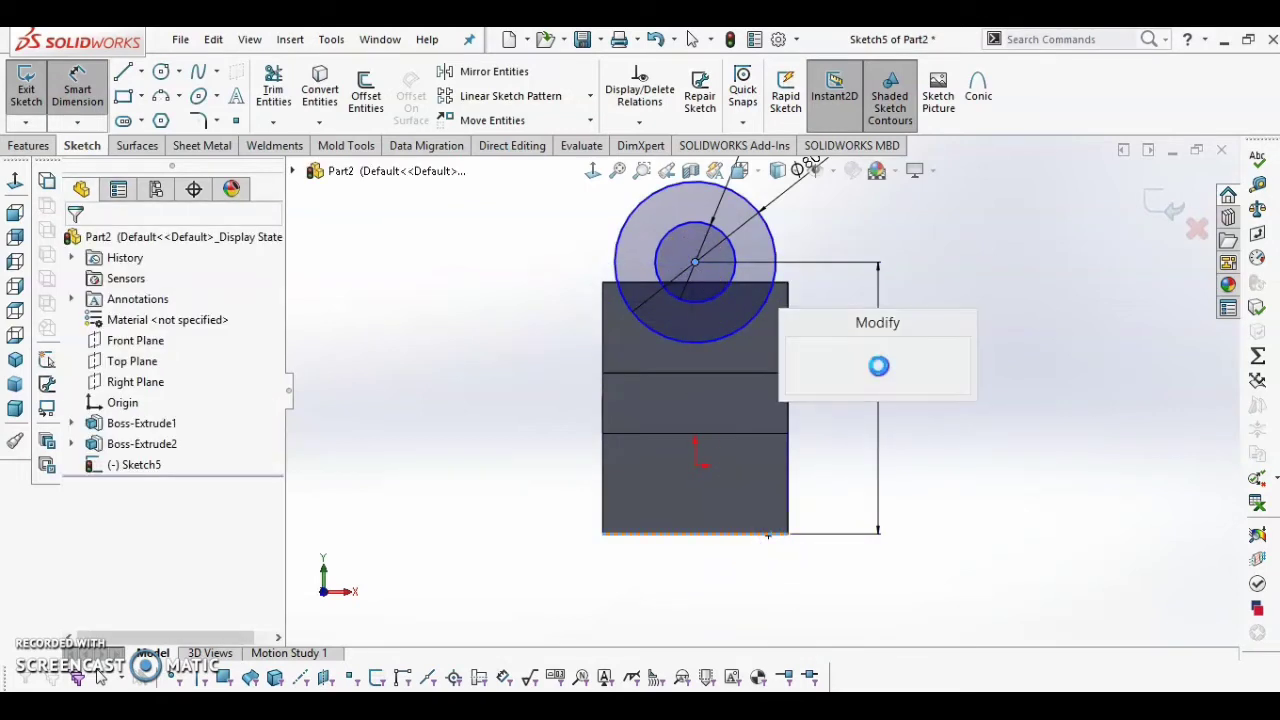
{"action": "type", "text": "125"}
{"action": "key", "text": "Return"}
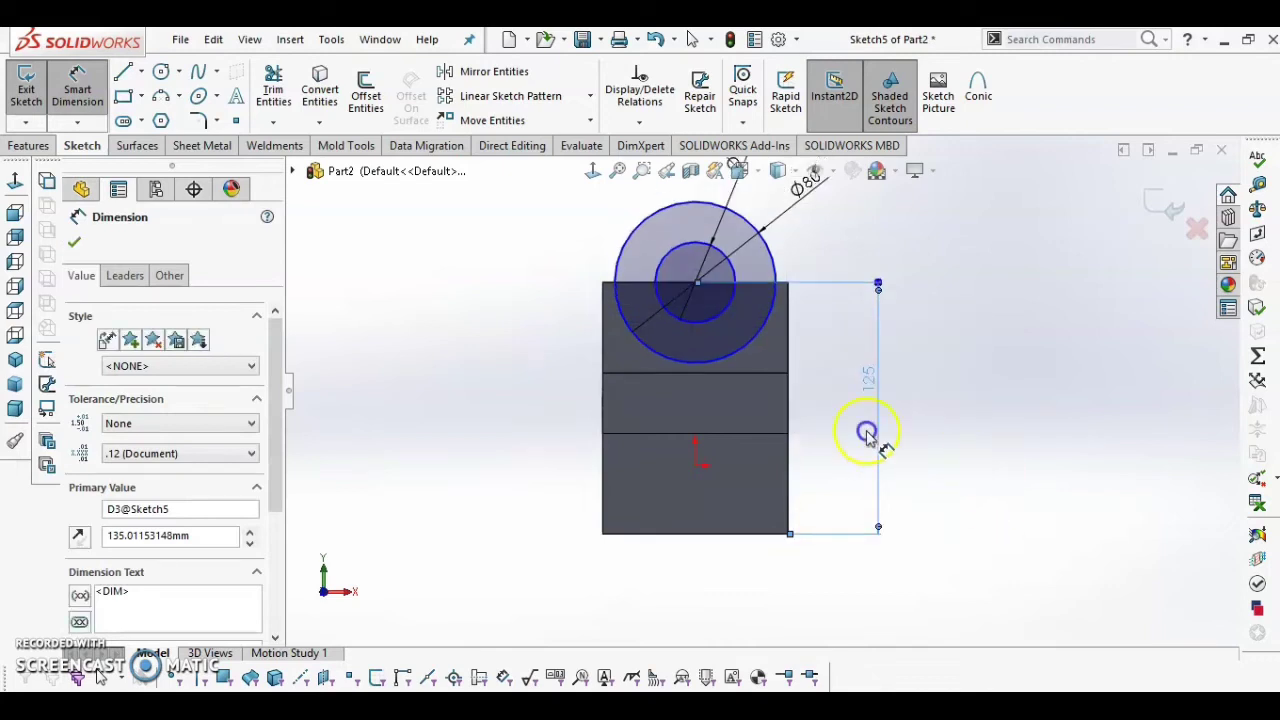
{"action": "left_click", "coordinate": [866, 433]}
{"action": "key", "text": "Escape"}
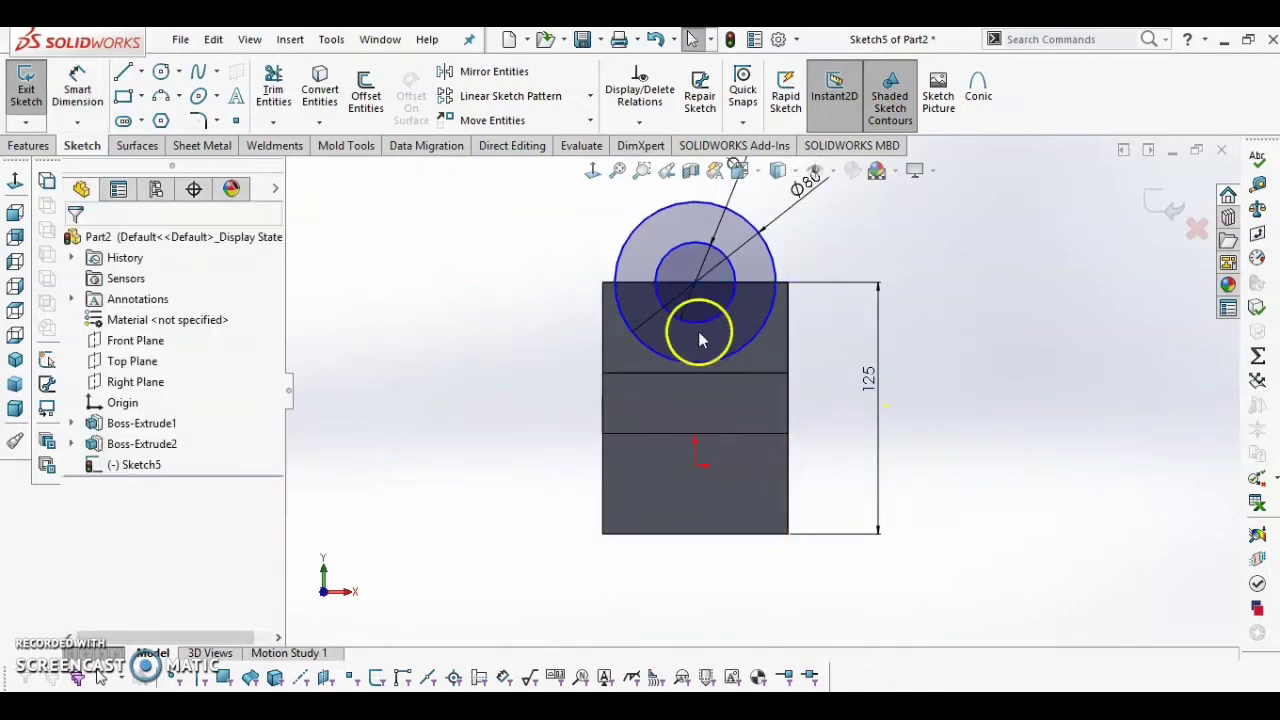
{"action": "left_click_drag", "start_coordinate": [695, 283], "coordinate": [690, 337]}
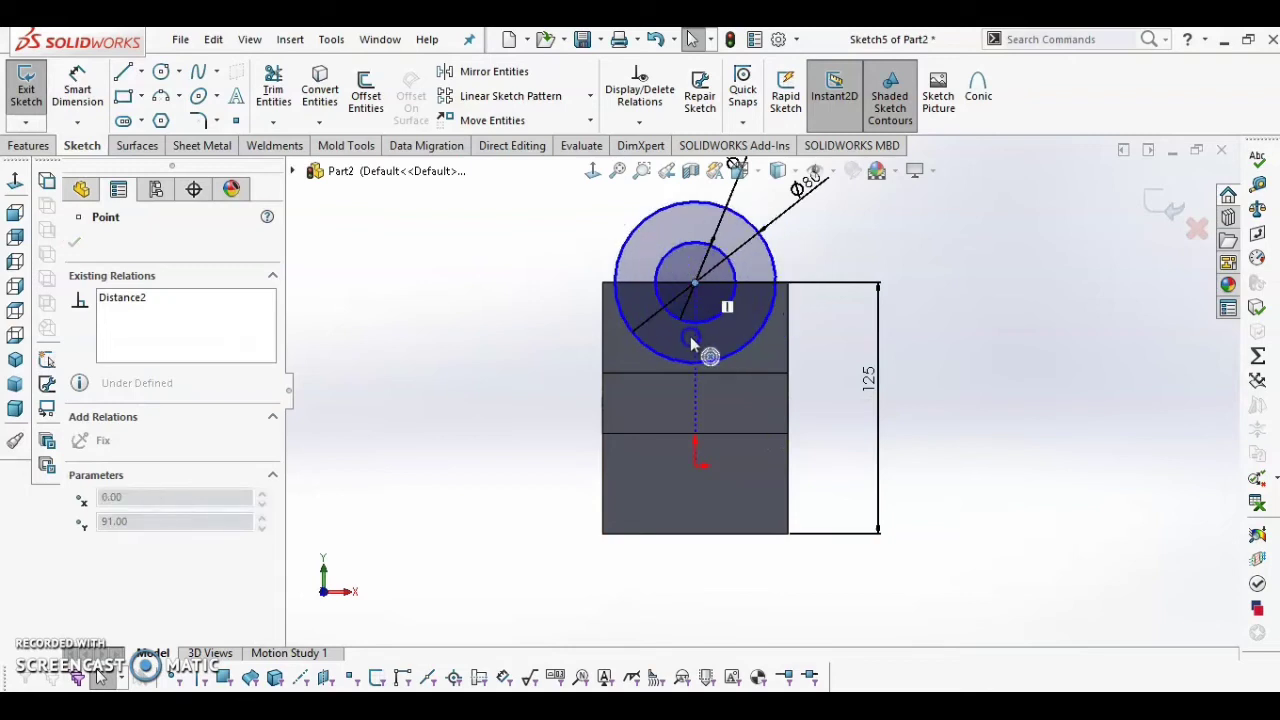
{"action": "left_click", "coordinate": [950, 426]}
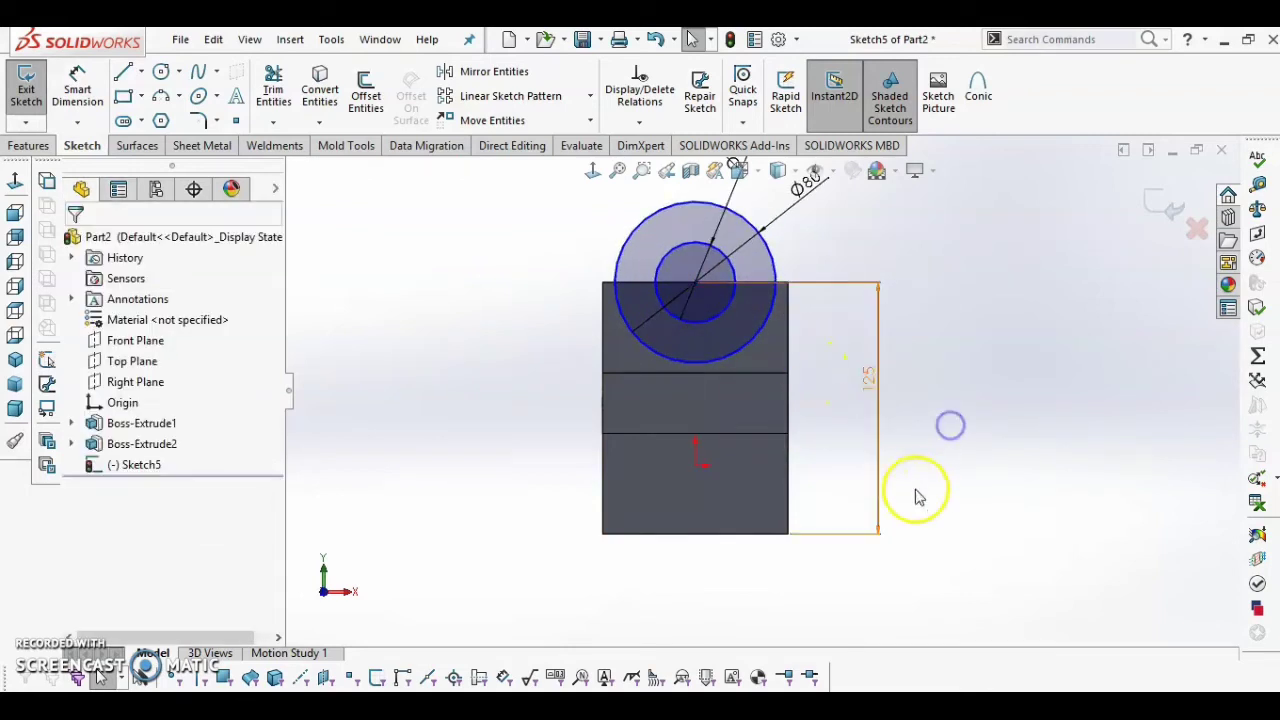
{"action": "left_click", "coordinate": [695, 284]}
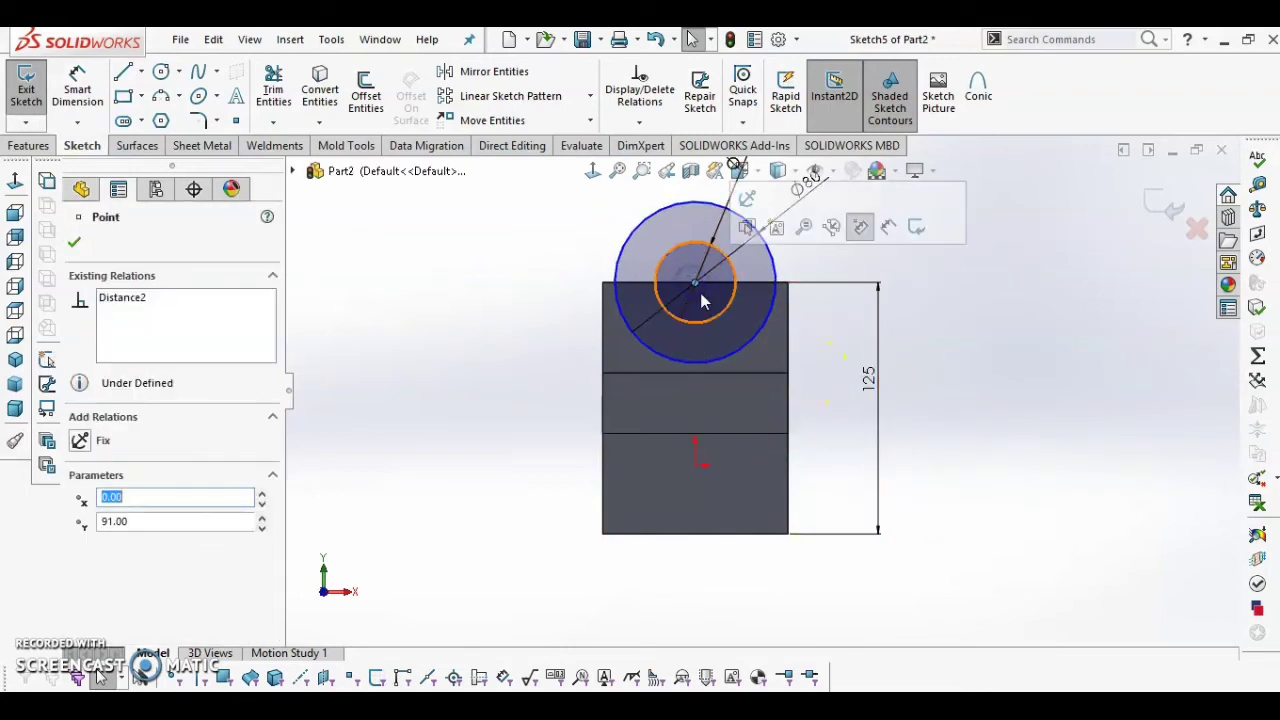
{"action": "left_click", "coordinate": [700, 464], "text": "ctrl"}
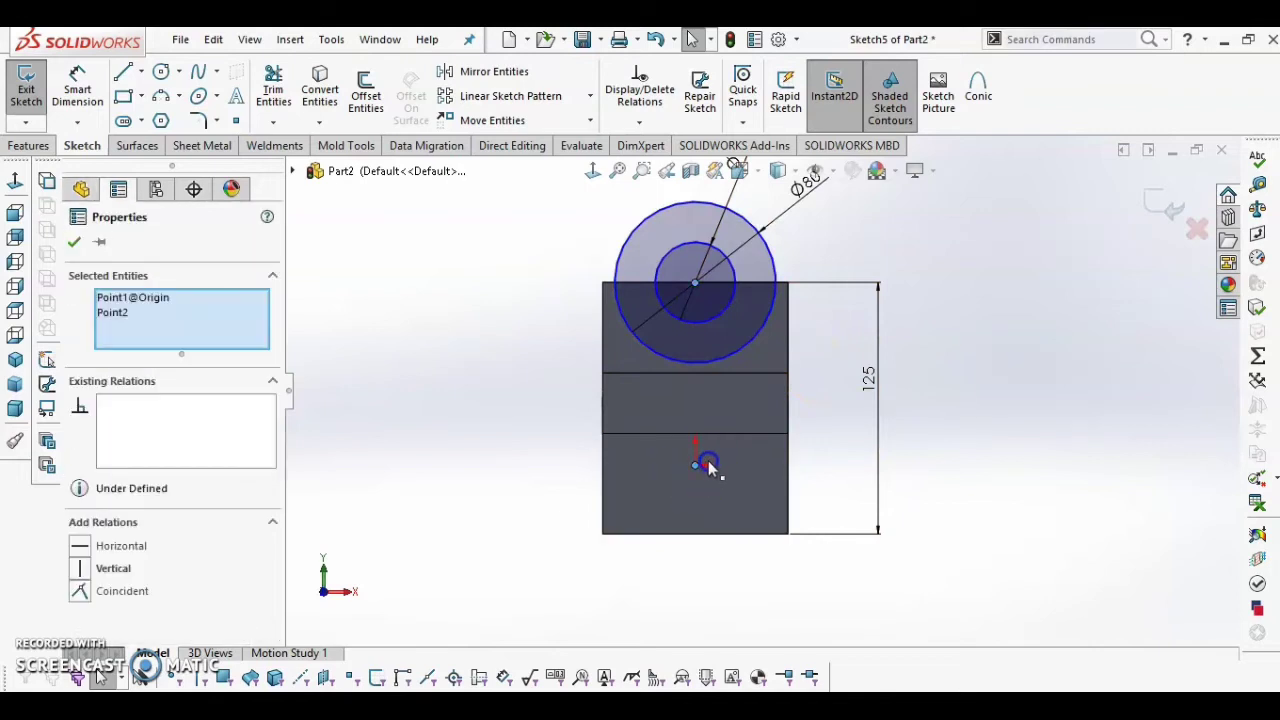
{"action": "left_click", "coordinate": [779, 381]}
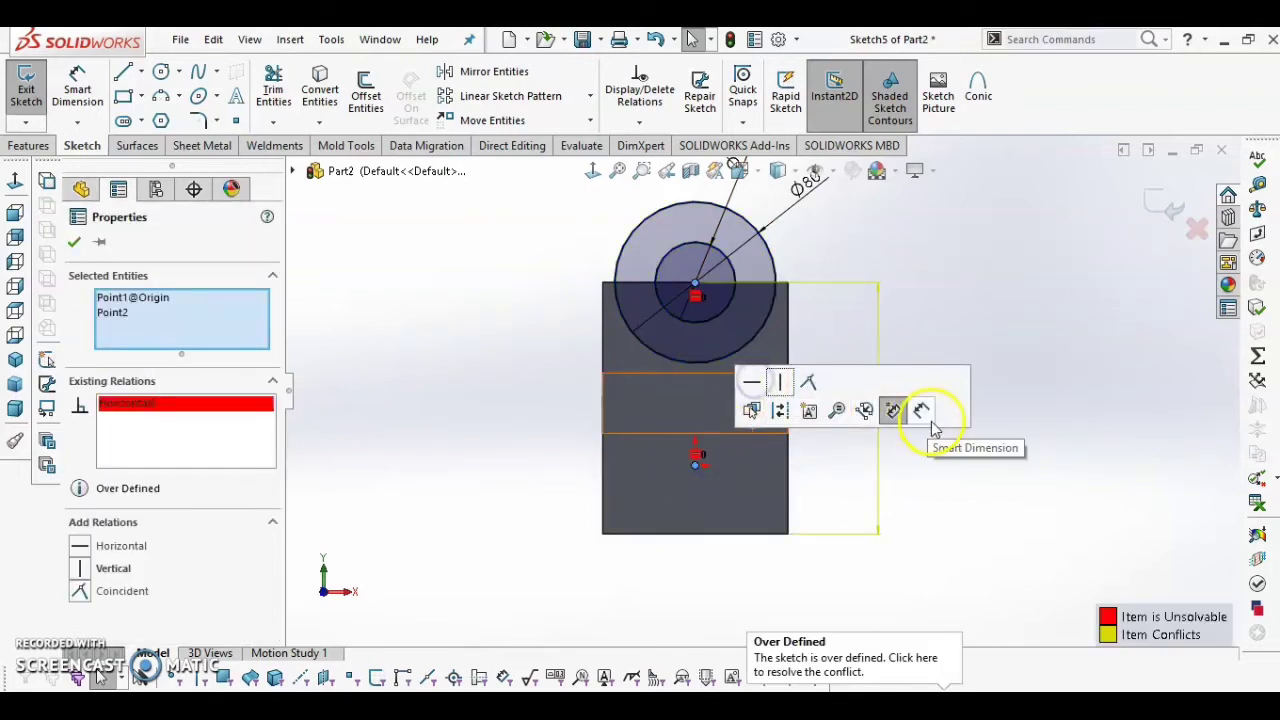
{"action": "right_click", "coordinate": [238, 410]}
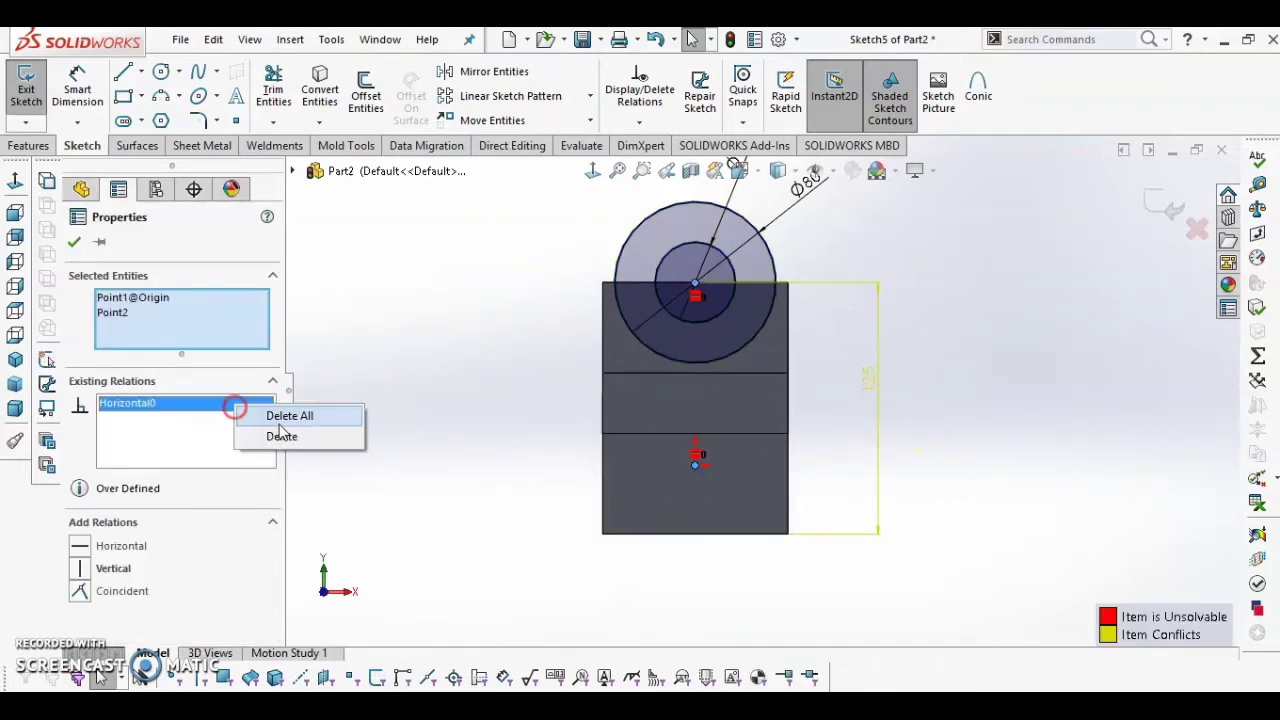
{"action": "left_click", "coordinate": [288, 432]}
{"action": "left_click", "coordinate": [541, 395]}
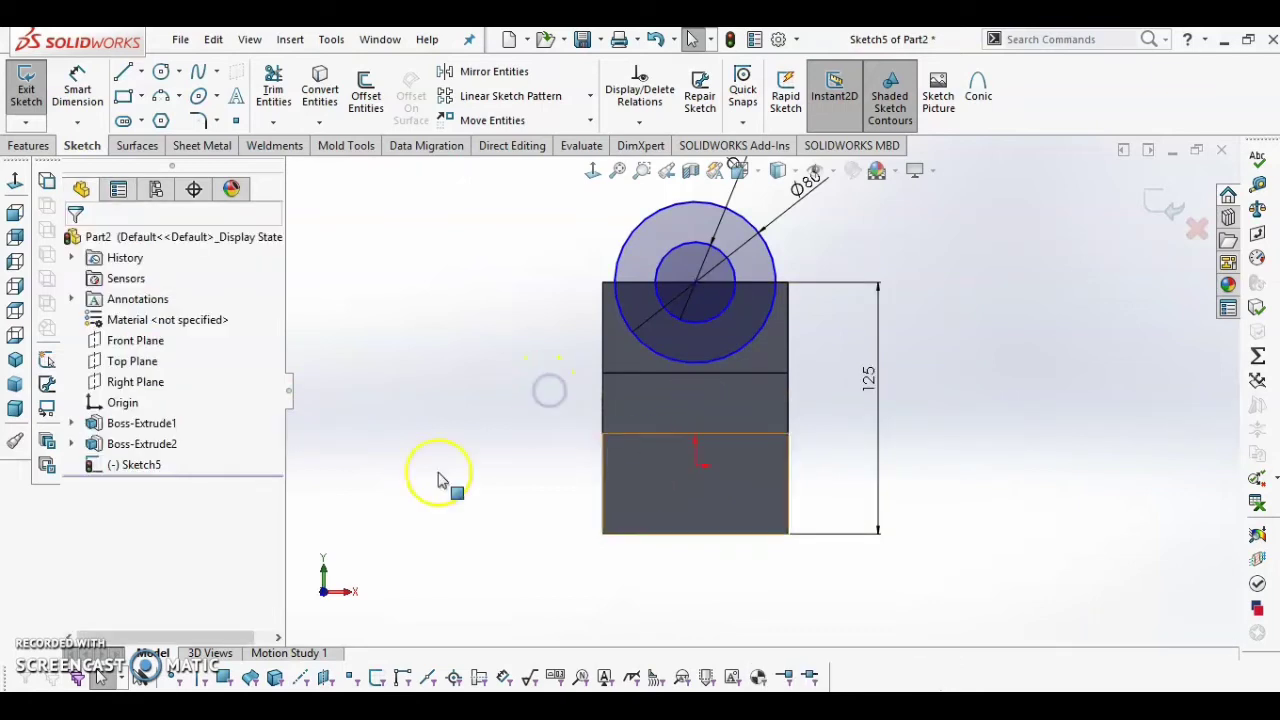
- Add a Vertical relation between the circles' common centre and the origin
{"action": "left_click", "coordinate": [694, 282]}
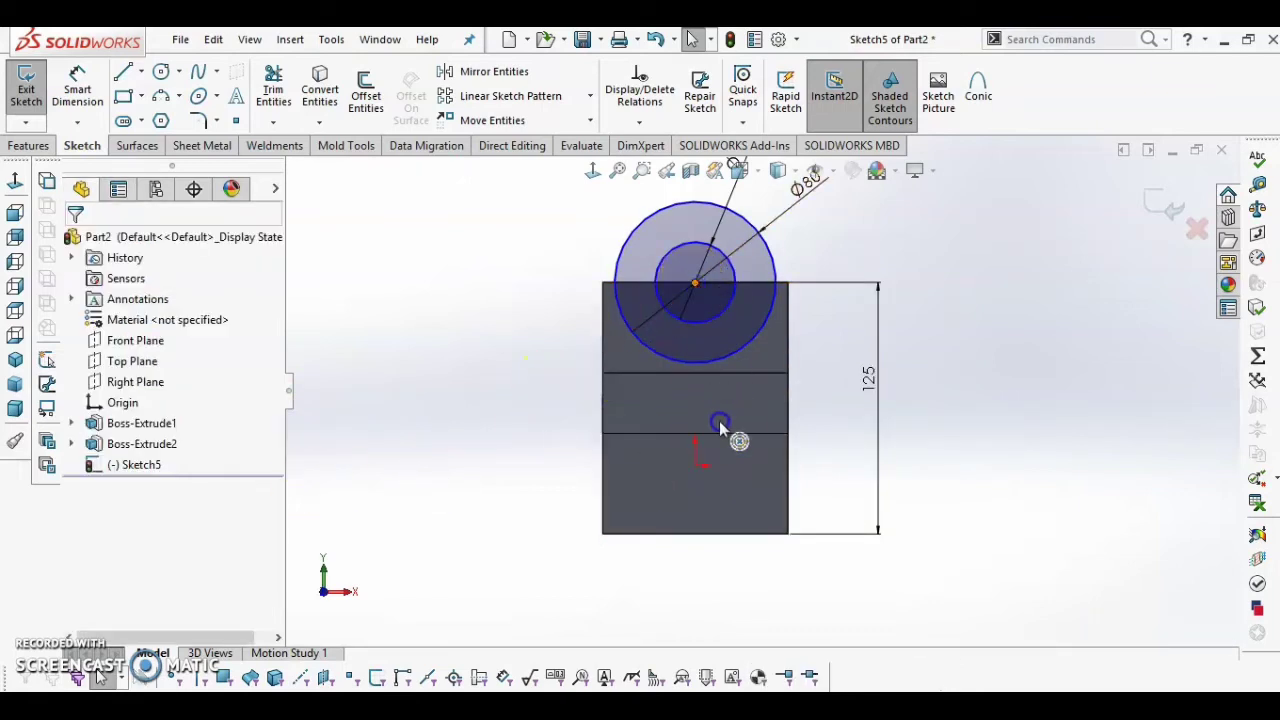
{"action": "left_click", "coordinate": [695, 466], "text": "ctrl"}
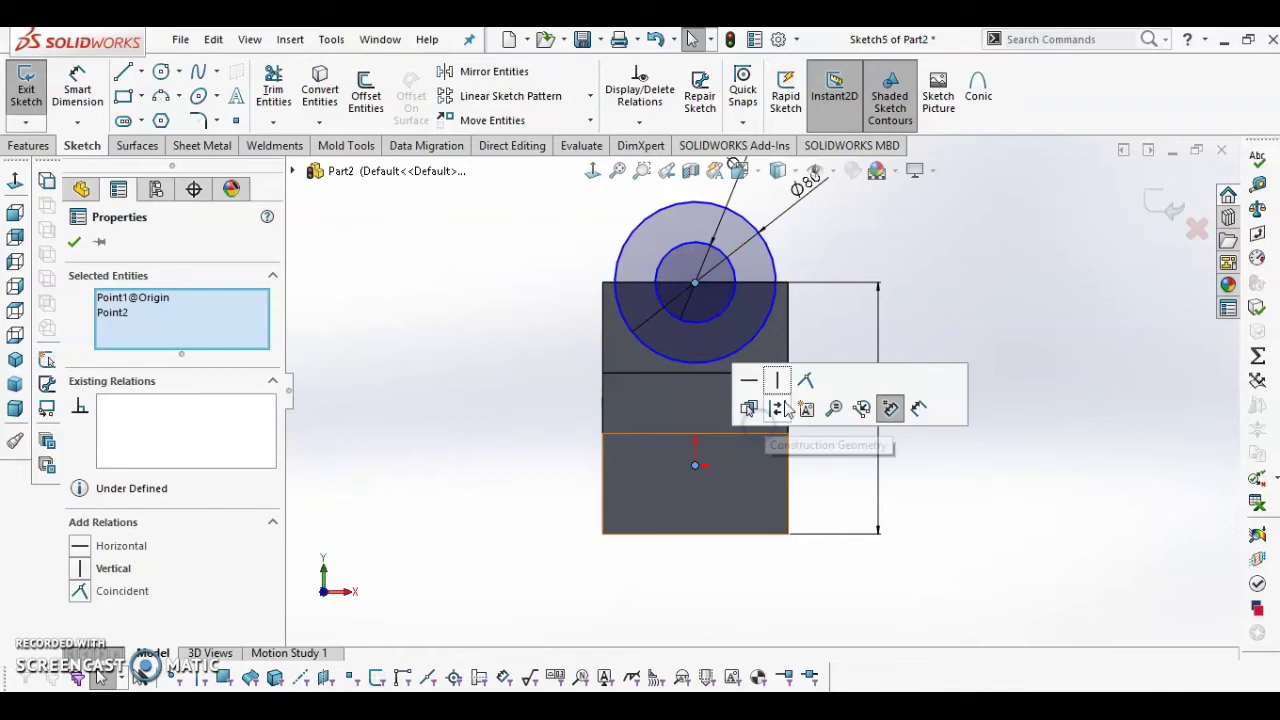
{"action": "left_click", "coordinate": [783, 378]}
{"action": "left_click", "coordinate": [970, 322]}
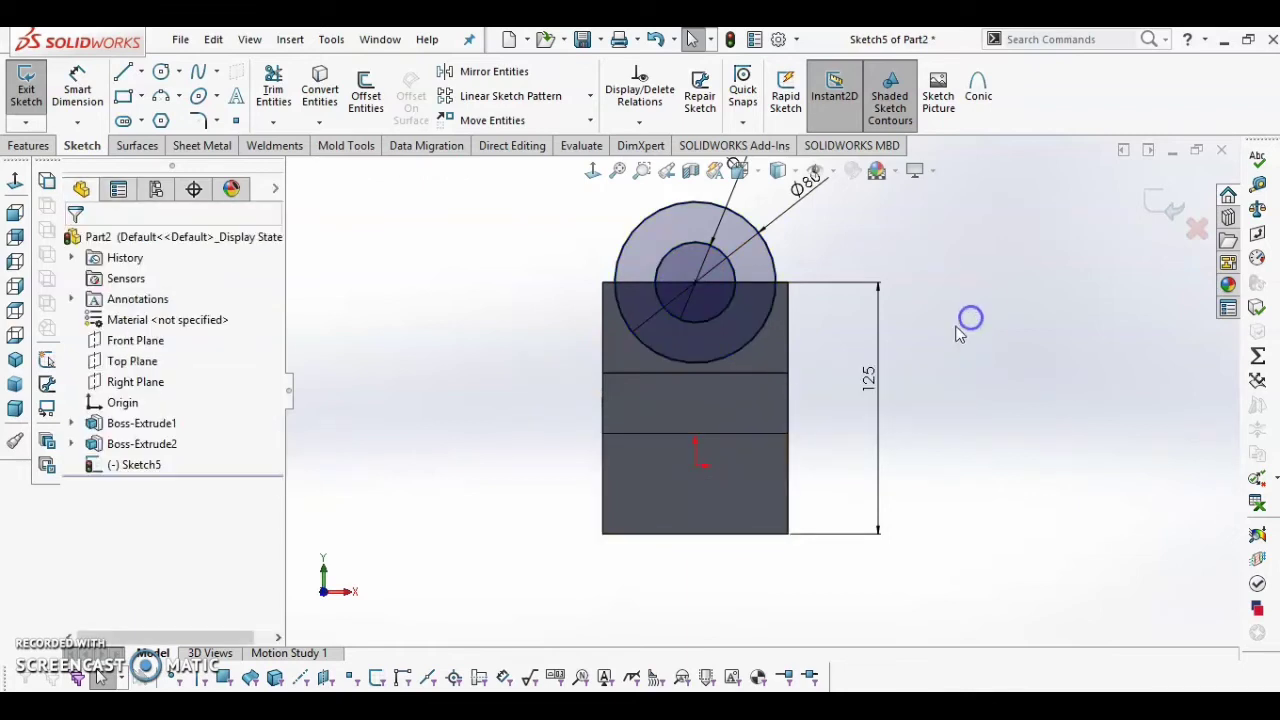
- Check the boss height in original.jpg and set up a 49 mm blind boss extrusion of the ring sketch above the arm's upper face
{"action": "mouse_move", "coordinate": [957, 333]}
{"action": "middle_mouse_down"}
{"action": "mouse_move", "coordinate": [800, 429]}
{"action": "mouse_move", "coordinate": [614, 380]}
{"action": "mouse_move", "coordinate": [680, 533]}
{"action": "middle_mouse_up"}
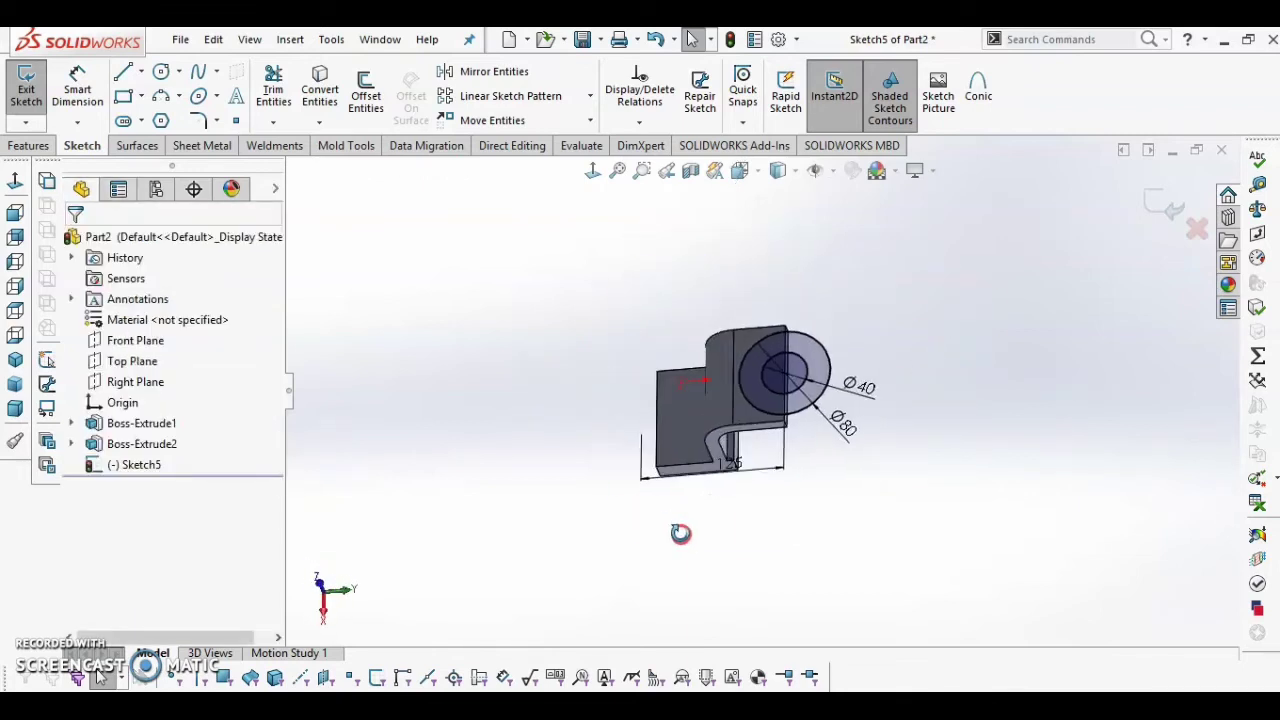
{"action": "scroll", "coordinate": [681, 534], "scroll_direction": "down", "scroll_amount": 1}
{"action": "key", "text": "alt+Tab"}
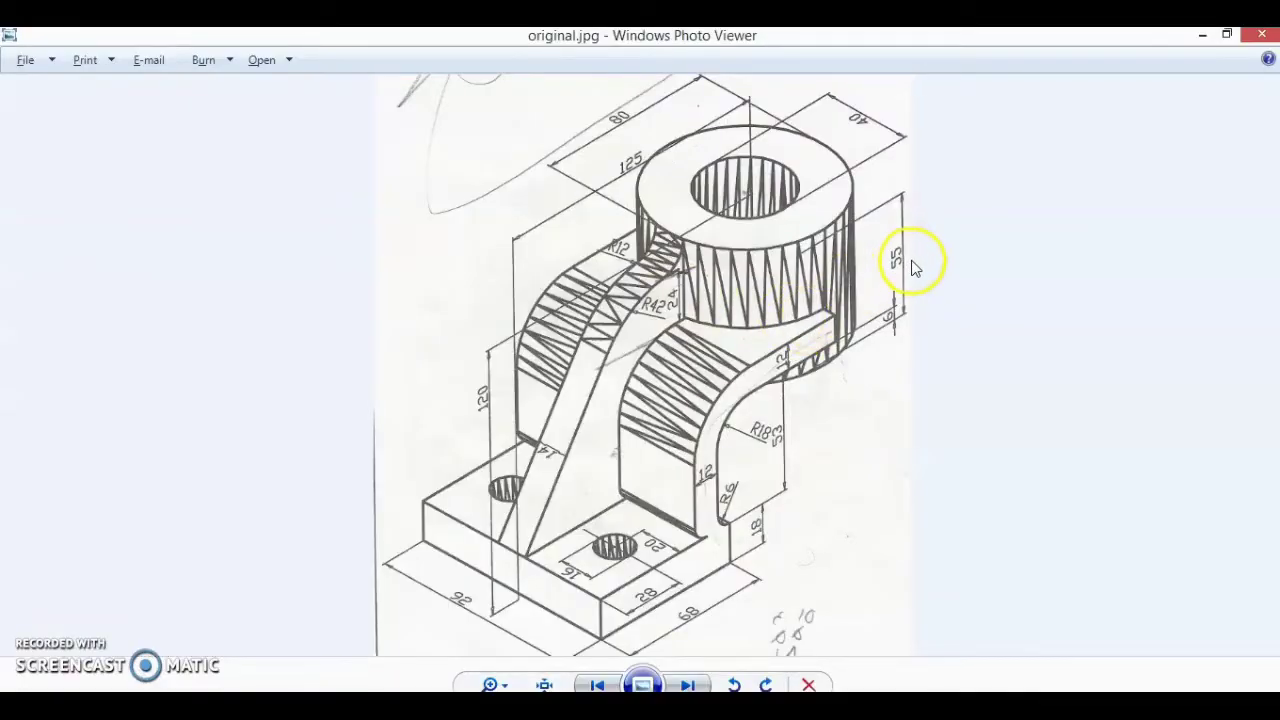
{"action": "key", "text": "alt+Tab"}
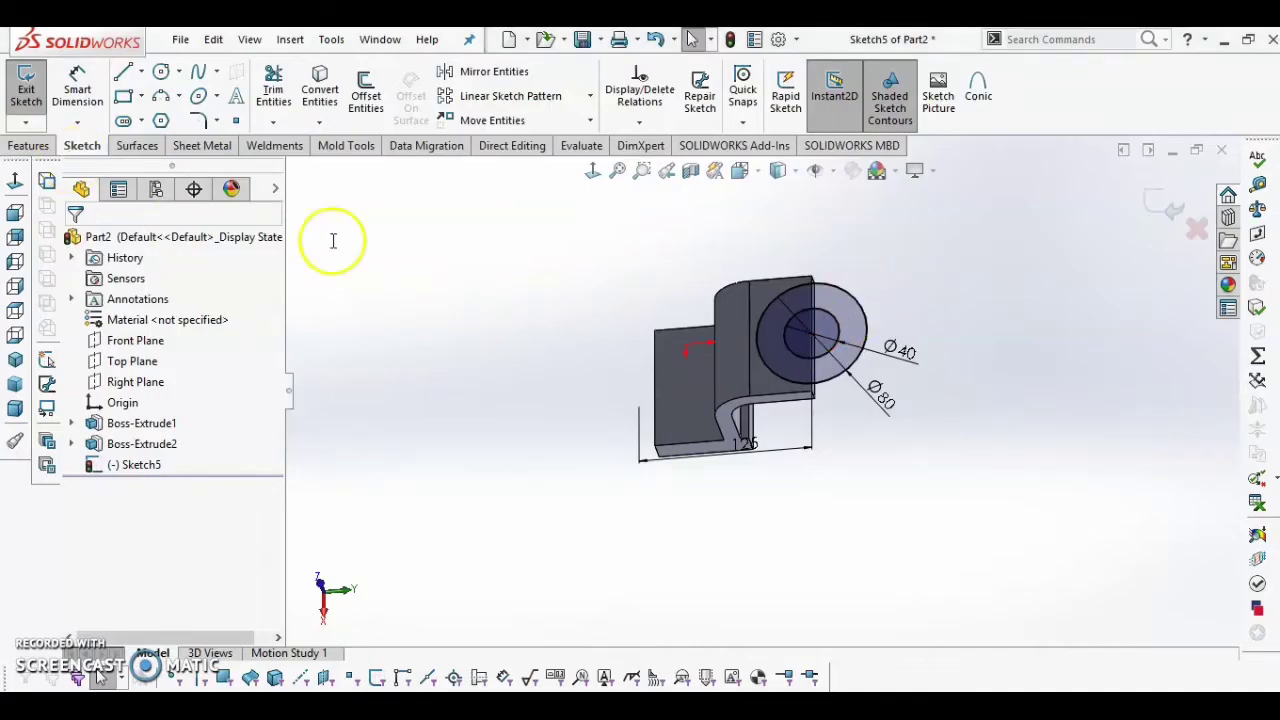
{"action": "key", "text": "alt+Tab"}
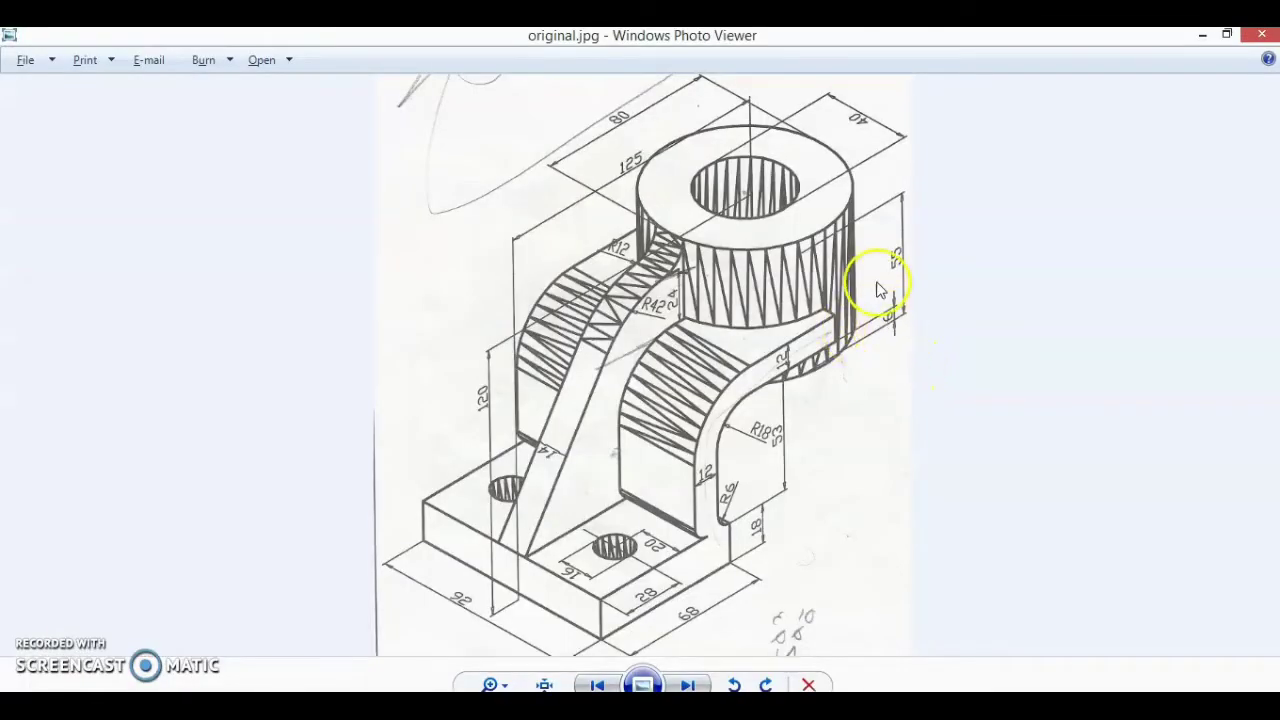
{"action": "key", "text": "alt+Tab"}
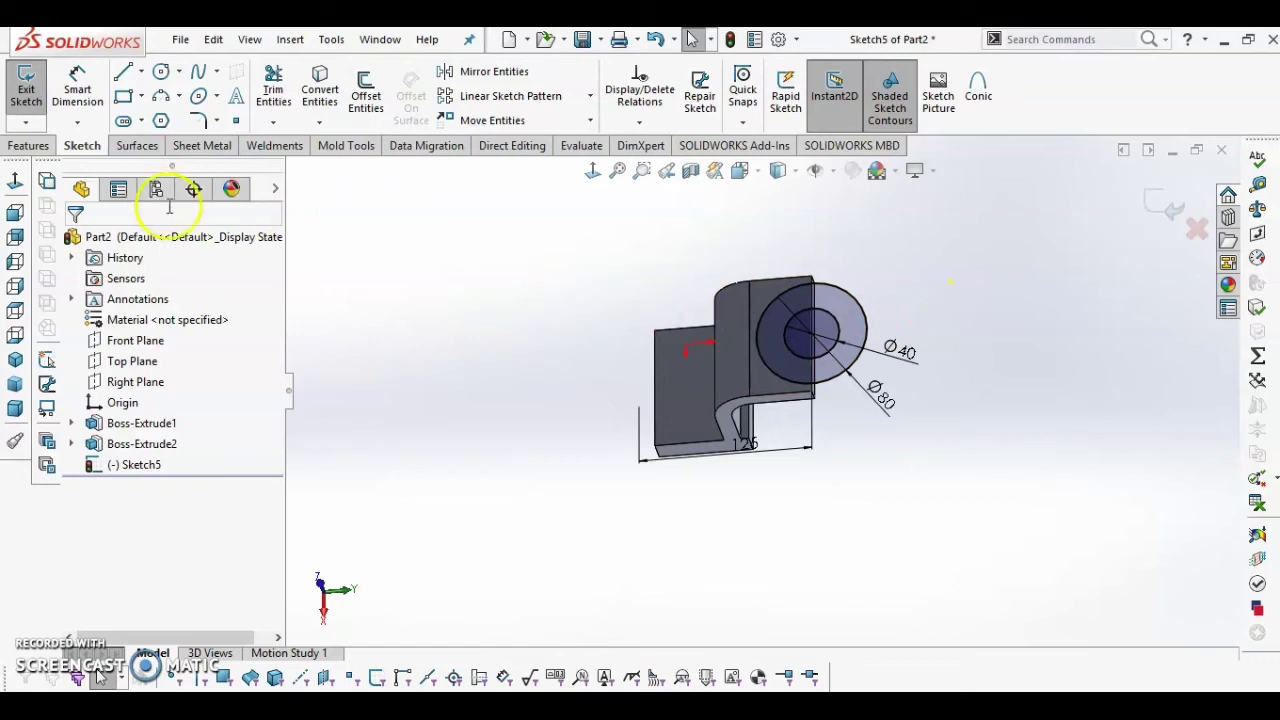
{"action": "left_click", "coordinate": [28, 145]}
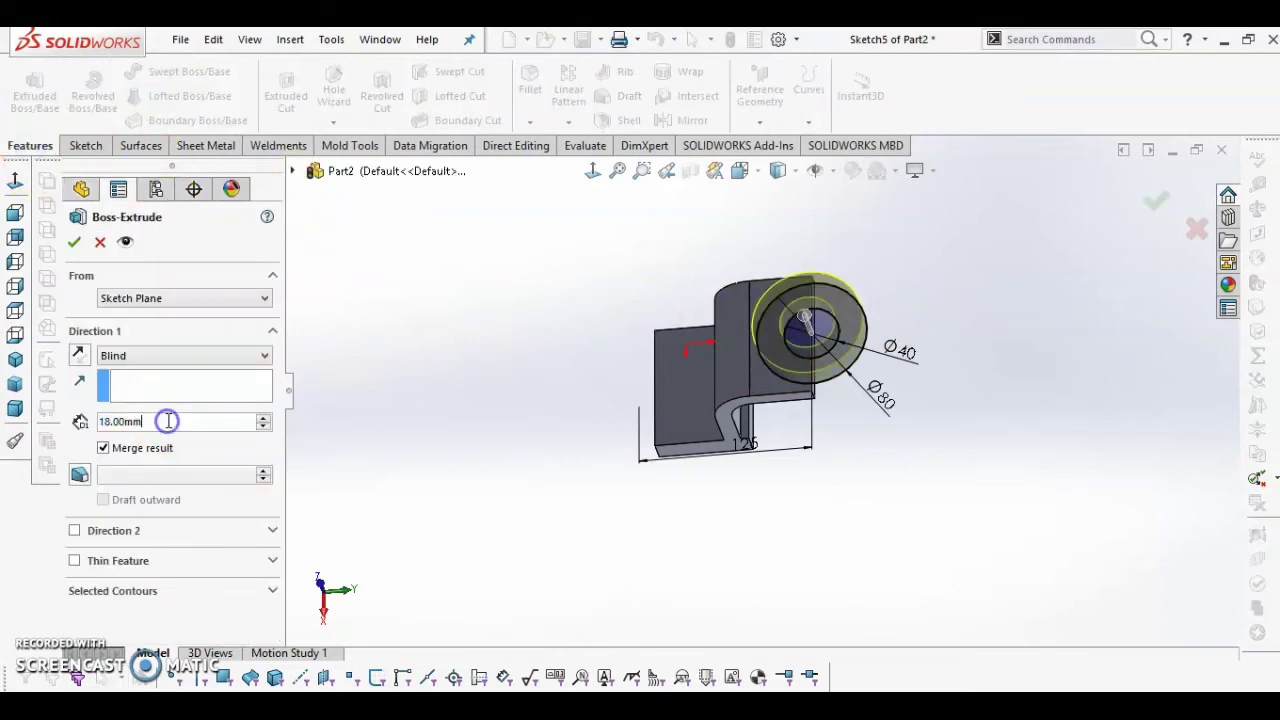
{"action": "type", "text": "49"}
{"action": "key", "text": "Return"}
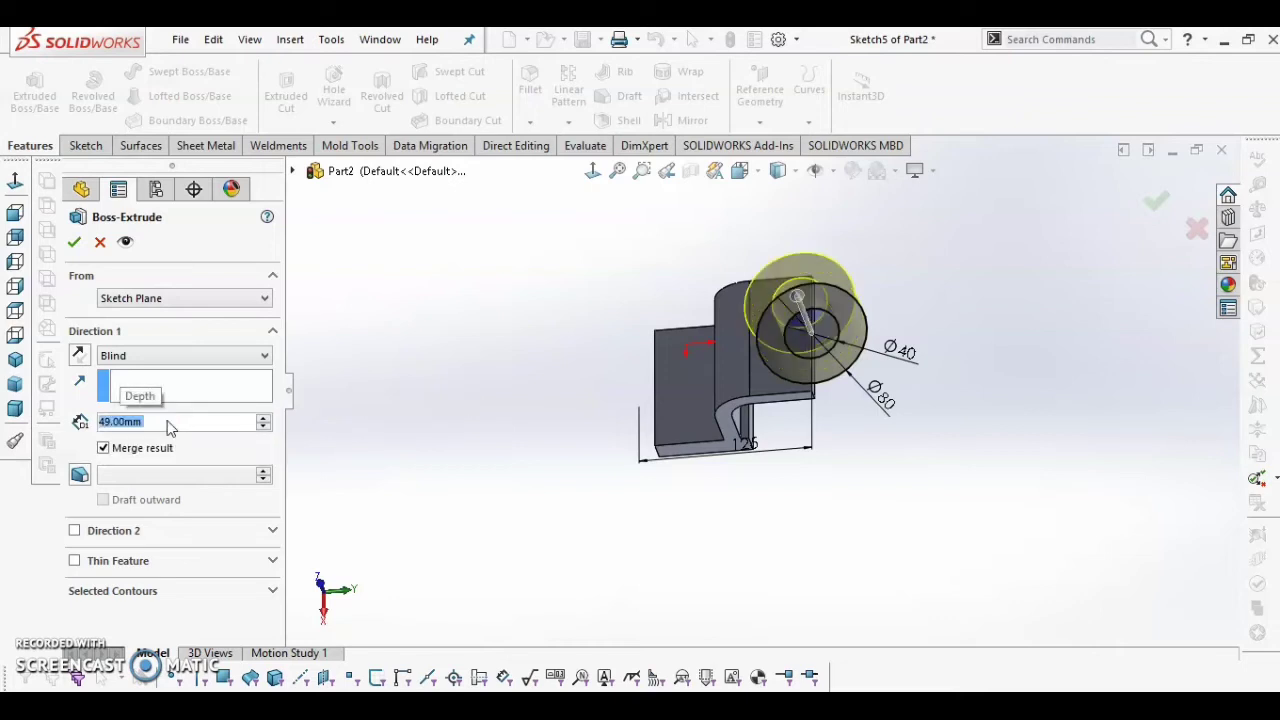
- Extend the boss extrusion 6 mm blind in the second direction, below the sketch plane, and complete the feature
{"action": "left_click", "coordinate": [77, 533]}
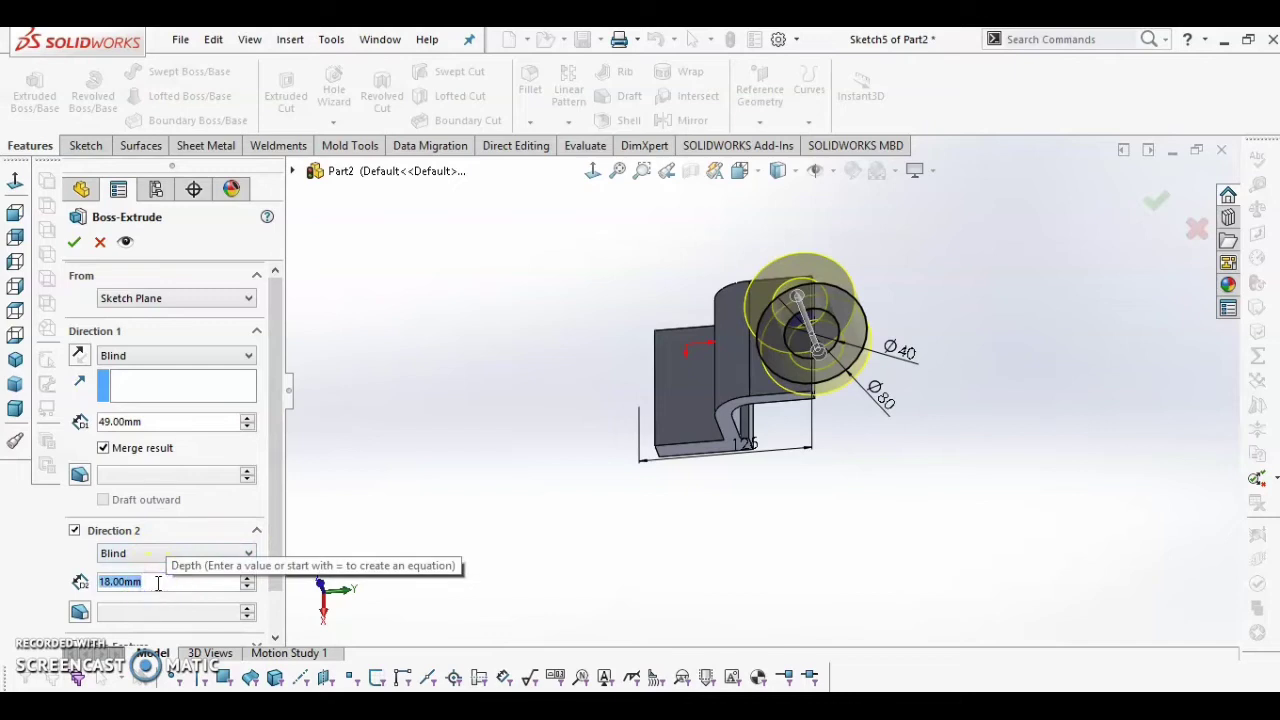
{"action": "type", "text": "6"}
{"action": "key", "text": "Return"}
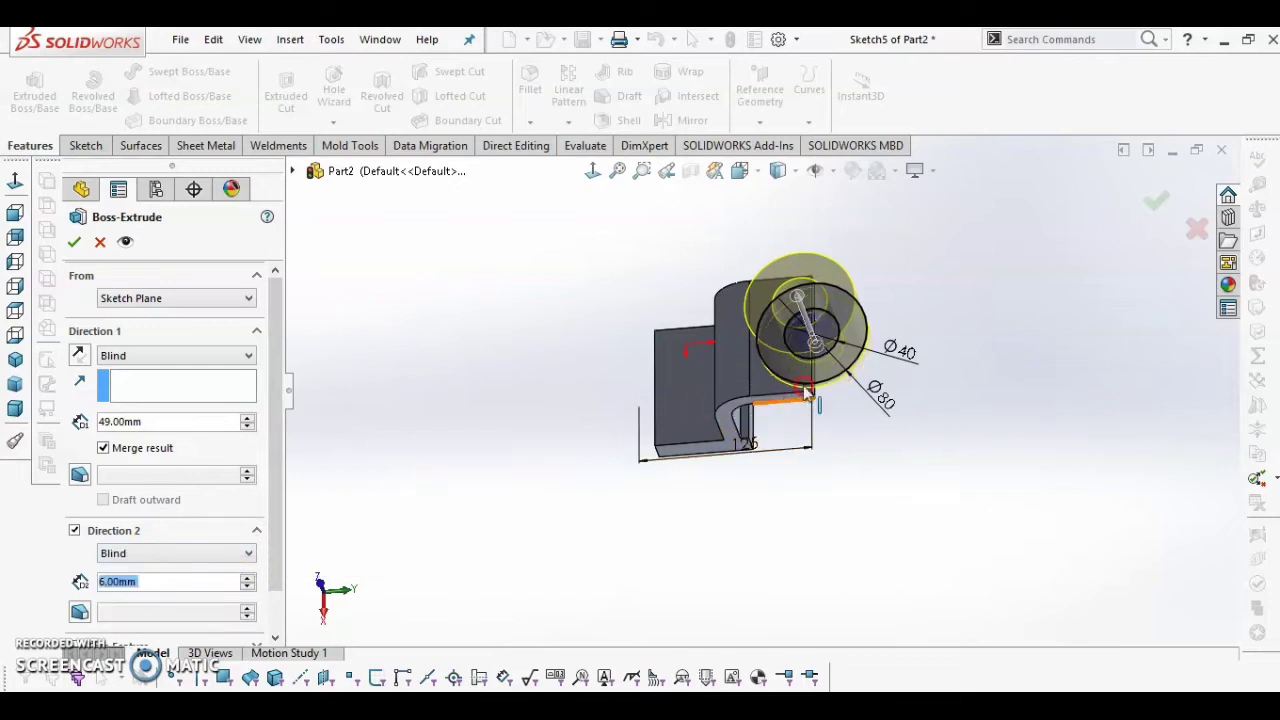
{"action": "middle_click_drag", "start_coordinate": [806, 390], "coordinate": [832, 318]}
{"action": "scroll", "coordinate": [844, 362], "scroll_direction": "down", "scroll_amount": 3}
{"action": "middle_click_drag", "start_coordinate": [844, 362], "coordinate": [814, 292]}
{"action": "scroll", "coordinate": [812, 300], "scroll_direction": "up", "scroll_amount": 1}
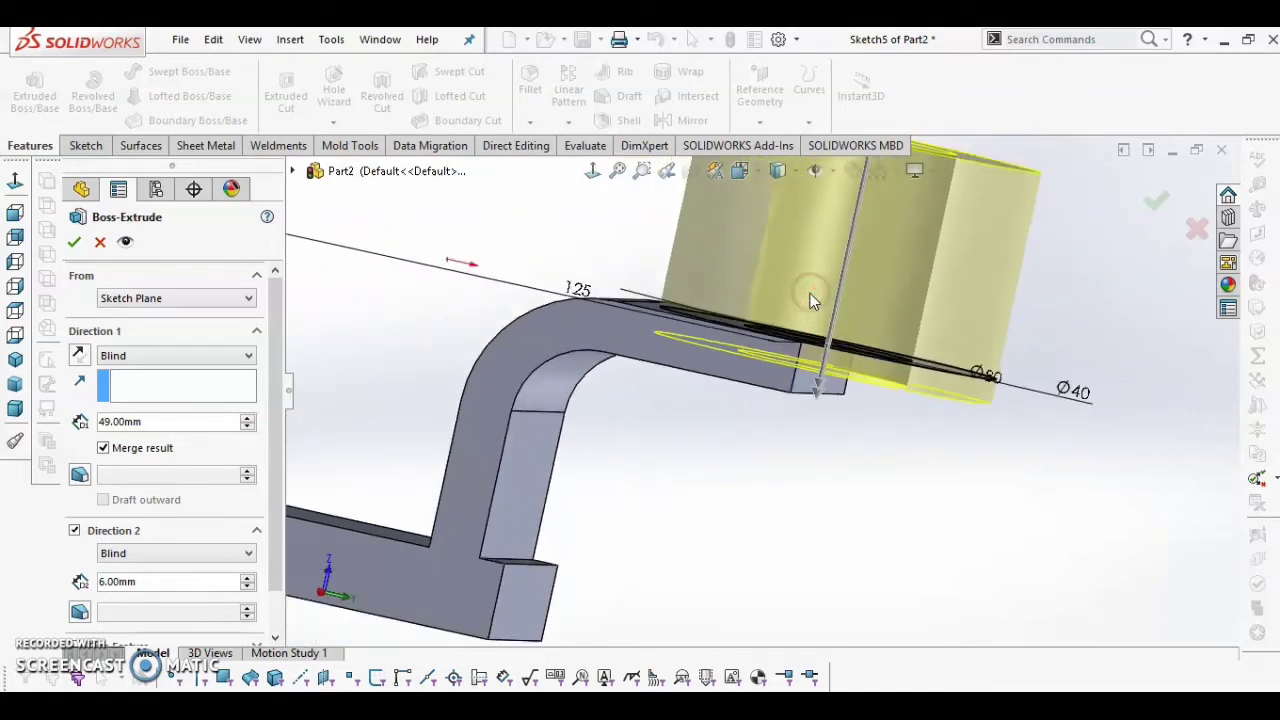
{"action": "scroll", "coordinate": [810, 294], "scroll_direction": "up", "scroll_amount": 2}
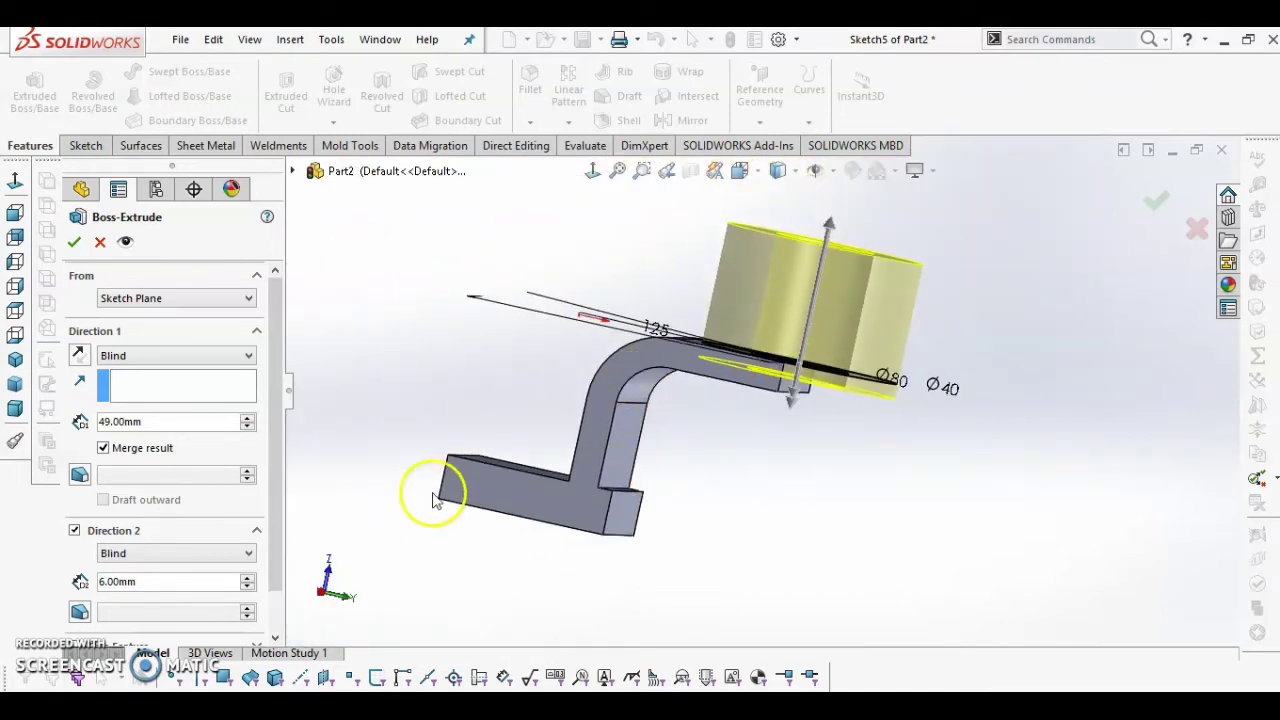
{"action": "left_click", "coordinate": [147, 588]}
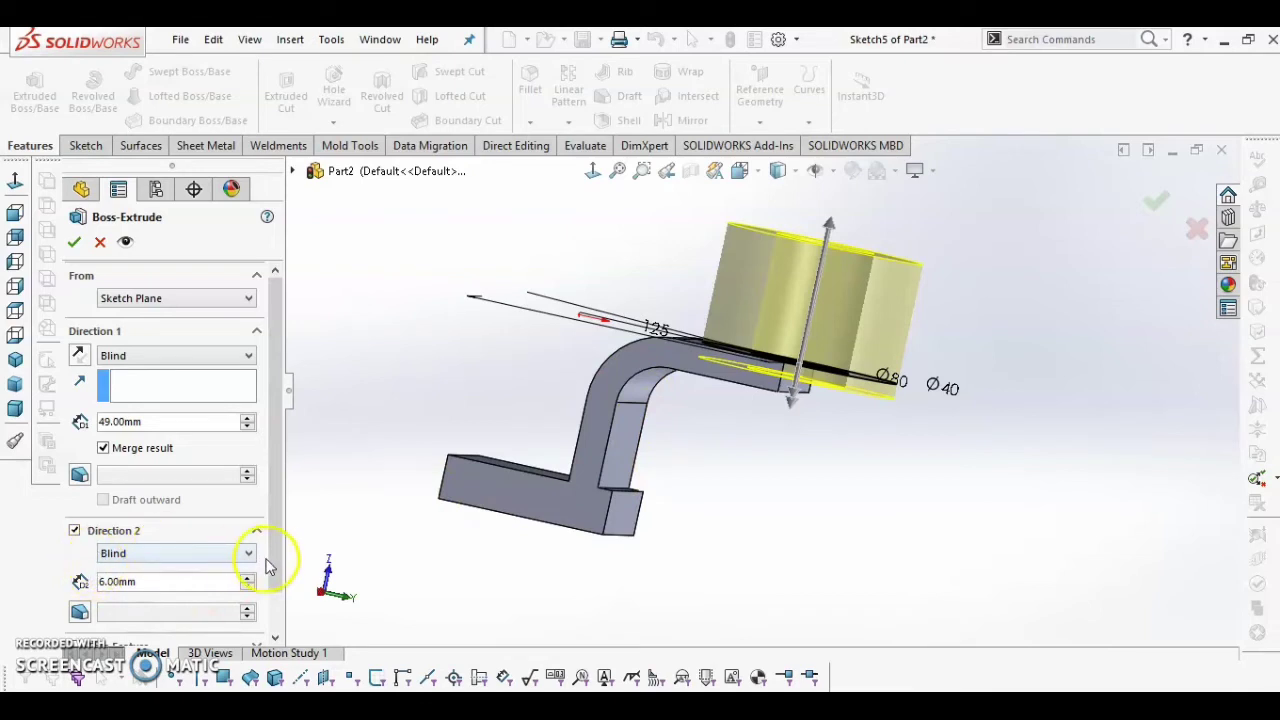
{"action": "scroll", "coordinate": [268, 565], "scroll_direction": "down", "scroll_amount": 1}
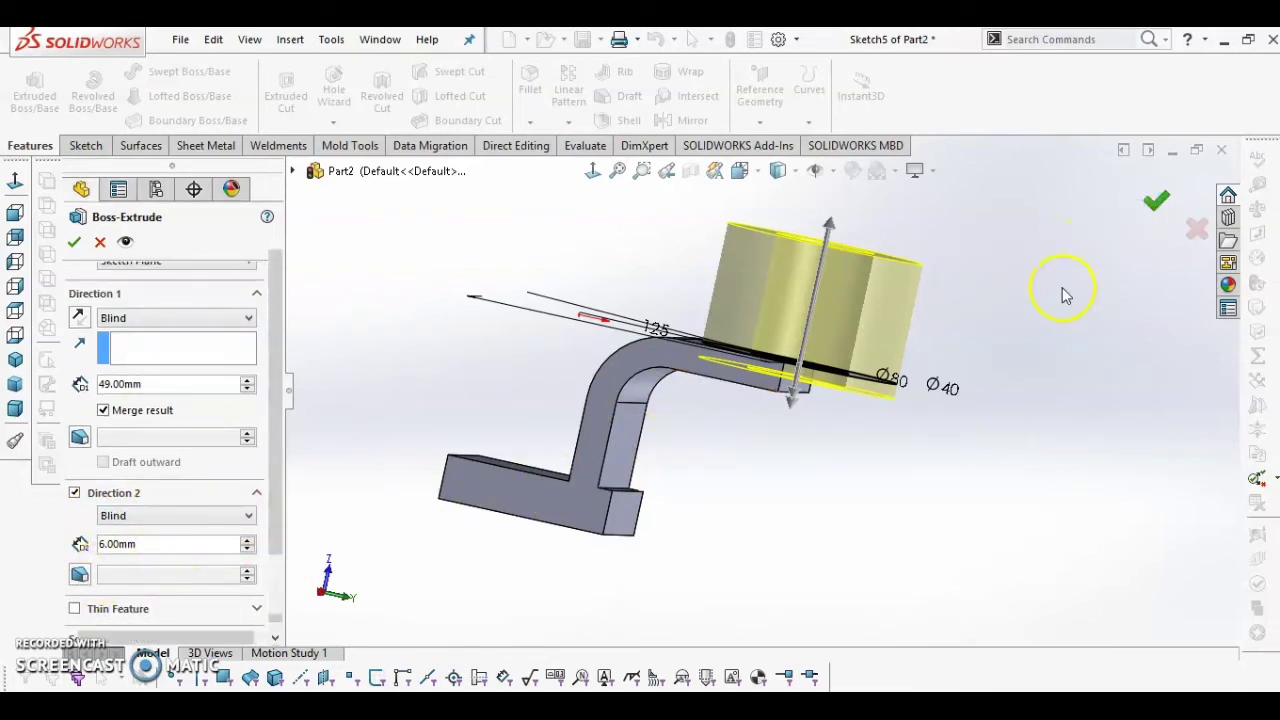
{"action": "left_click", "coordinate": [967, 415]}
- Measure the boss, picking its underside face and its upper end, and close the measurement
{"action": "left_click", "coordinate": [1257, 184]}
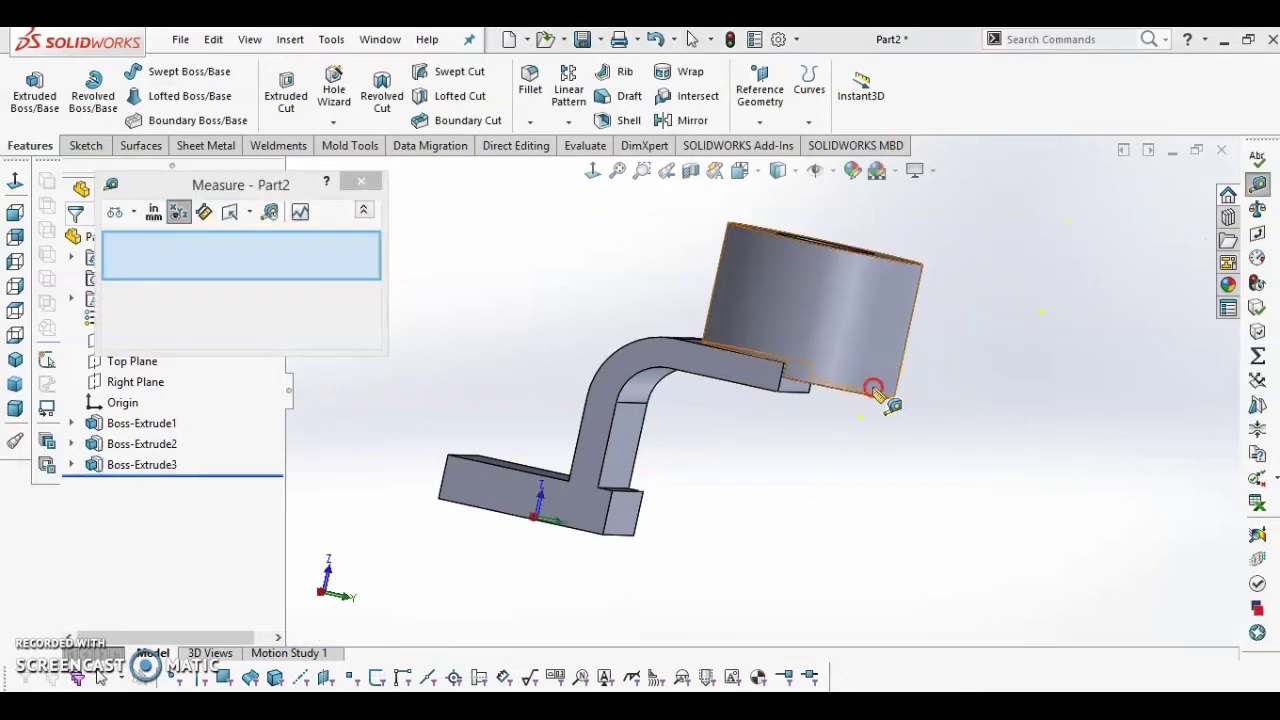
{"action": "middle_click_drag", "start_coordinate": [874, 388], "coordinate": [874, 308]}
{"action": "left_click", "coordinate": [860, 371]}
{"action": "scroll", "coordinate": [855, 361], "scroll_direction": "up", "scroll_amount": 3}
{"action": "middle_click_drag", "start_coordinate": [855, 361], "coordinate": [823, 503]}
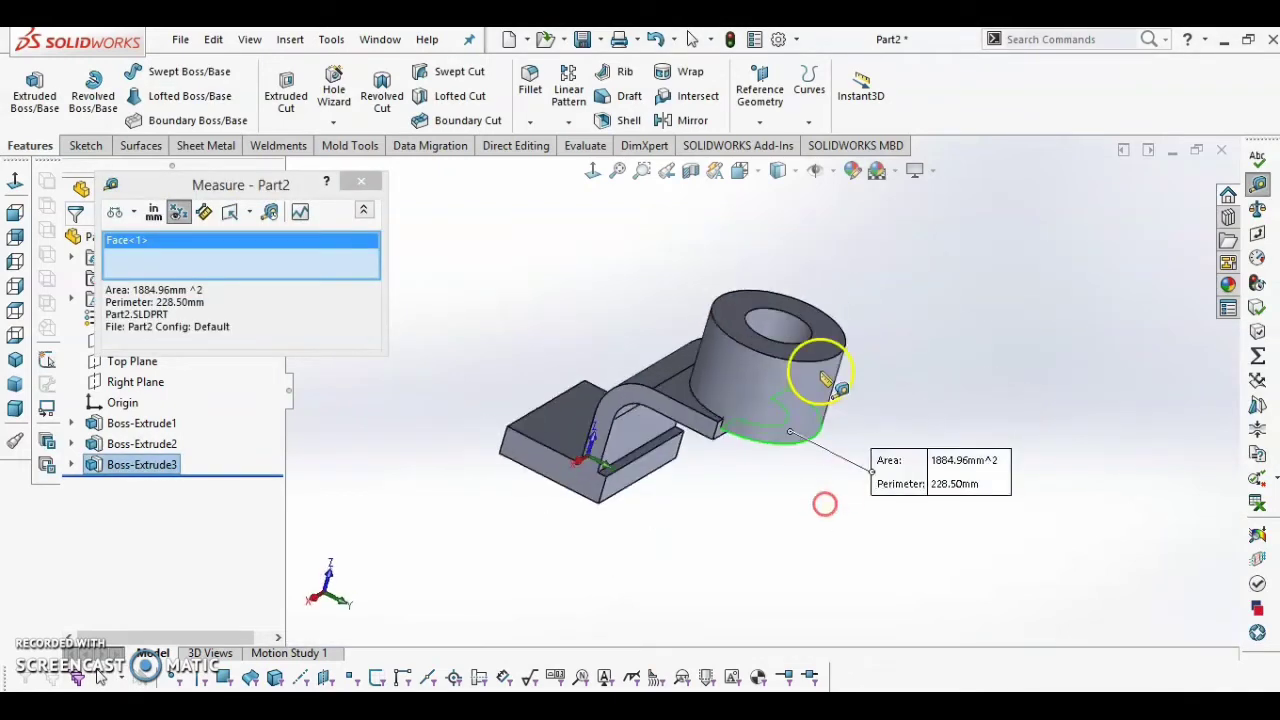
{"action": "scroll", "coordinate": [831, 343], "scroll_direction": "down", "scroll_amount": 2}
{"action": "left_click", "coordinate": [812, 341]}
{"action": "left_click", "coordinate": [922, 384]}
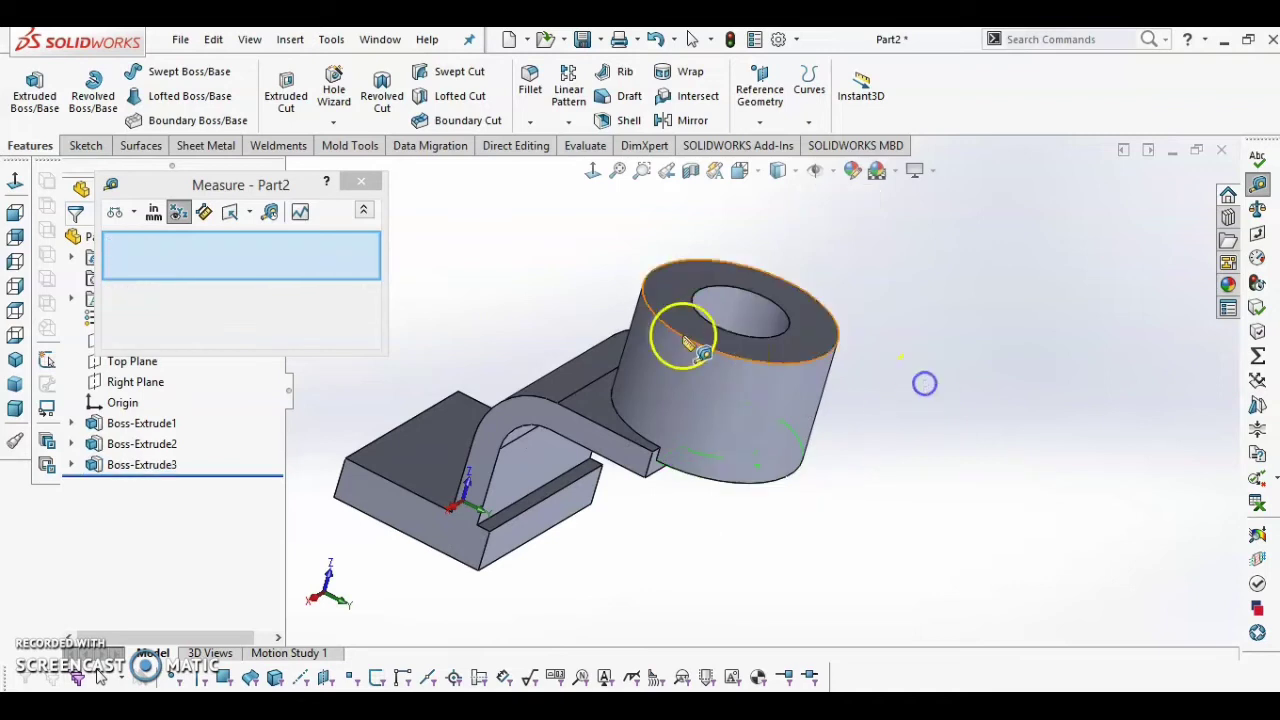
{"action": "left_click", "coordinate": [361, 181]}
{"action": "left_click", "coordinate": [558, 311]}
{"action": "scroll", "coordinate": [526, 290], "scroll_direction": "up", "scroll_amount": 3}
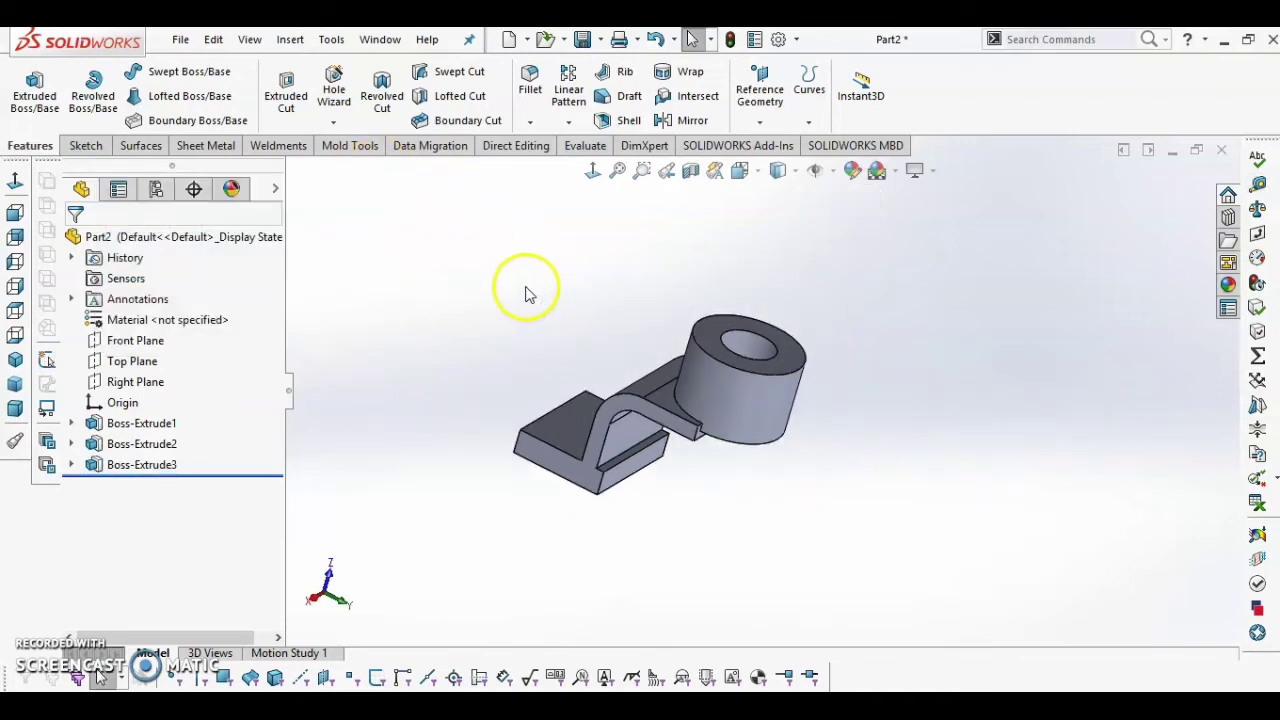
- Compare the joint between the boss's underside and the curved arm with the drawing in original.jpg
{"action": "key", "text": "alt+Tab"}
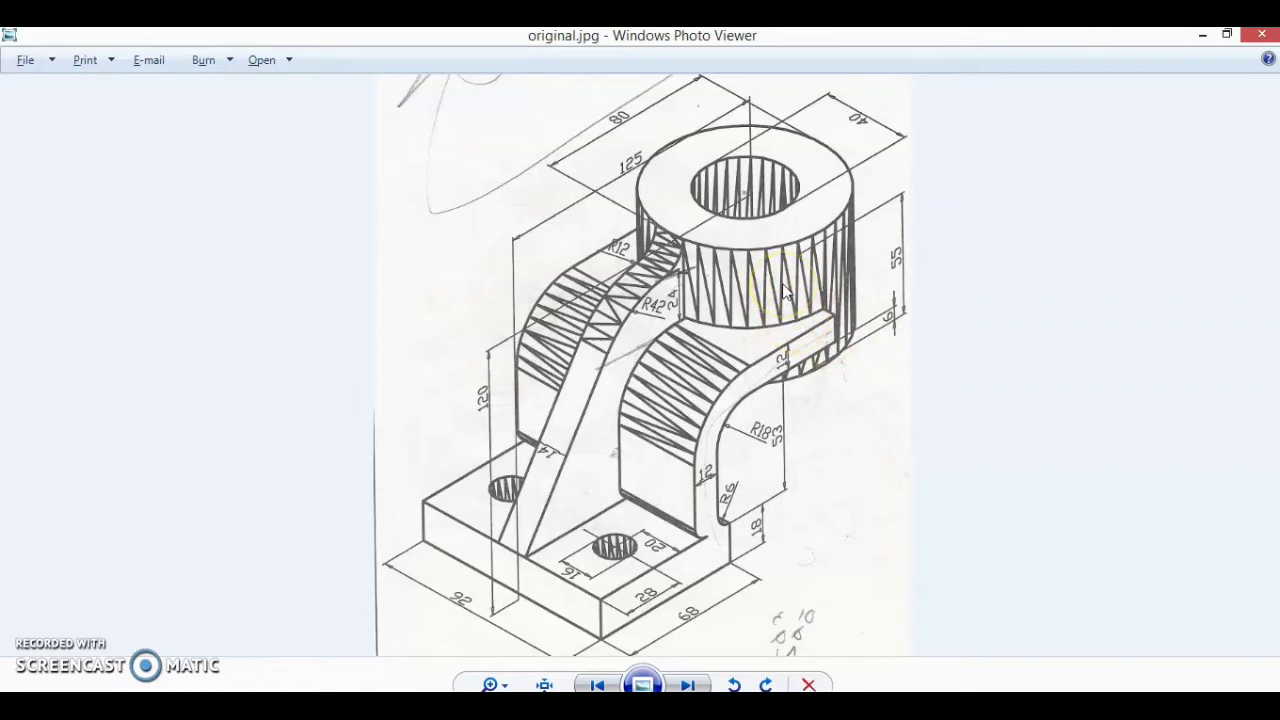
{"action": "key", "text": "alt+Tab"}
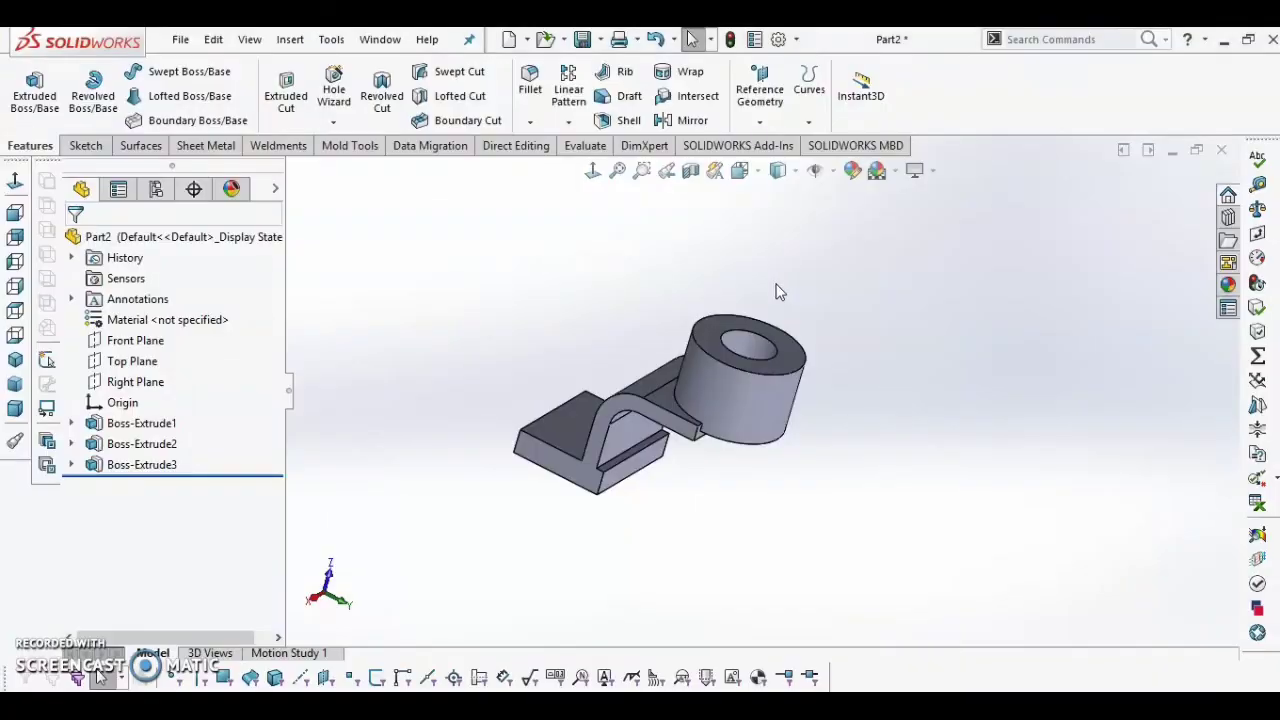
{"action": "middle_click_drag", "start_coordinate": [712, 428], "coordinate": [718, 247]}
{"action": "scroll", "coordinate": [730, 394], "scroll_direction": "down", "scroll_amount": 4}
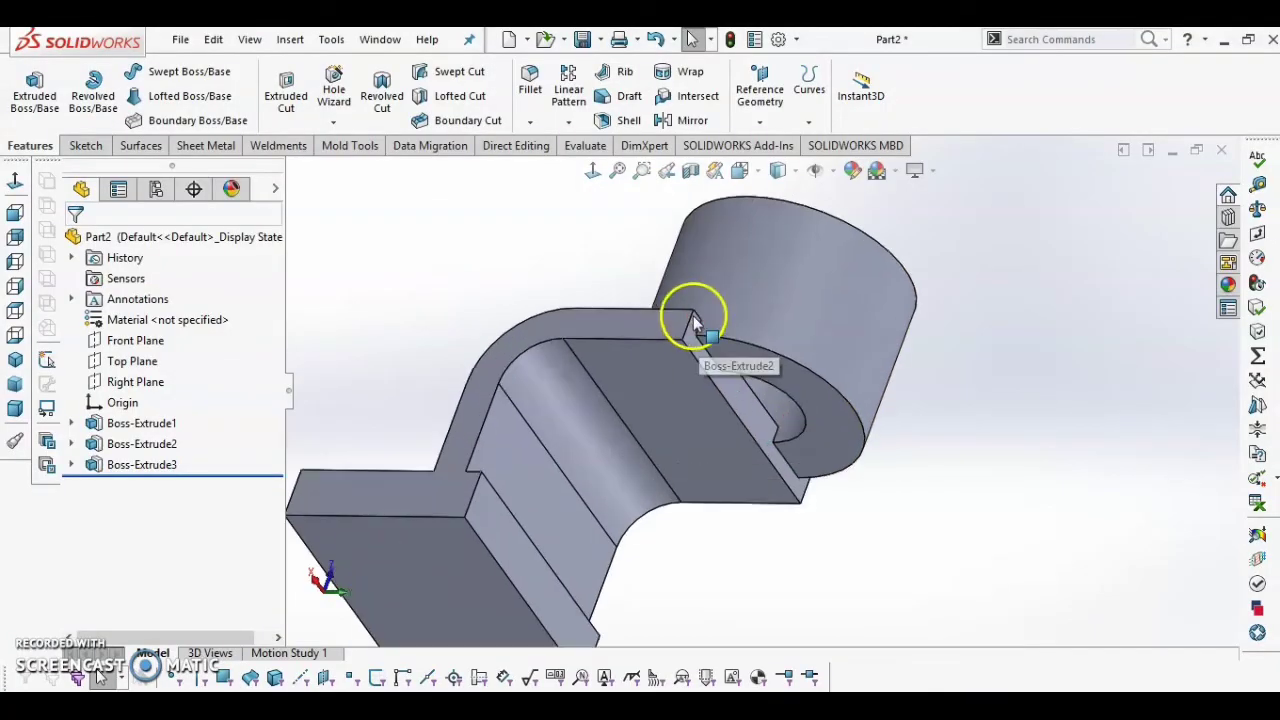
{"action": "middle_click_drag", "start_coordinate": [694, 324], "coordinate": [714, 435]}
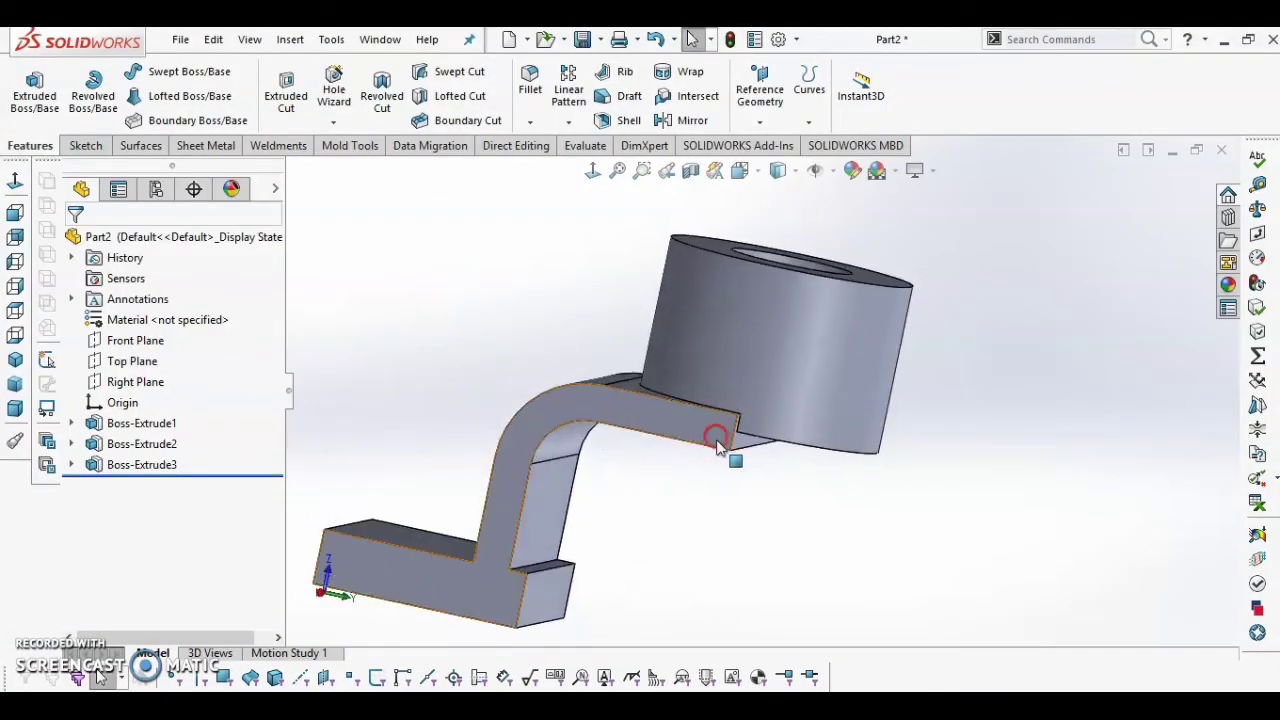
{"action": "key", "text": "alt+Tab"}
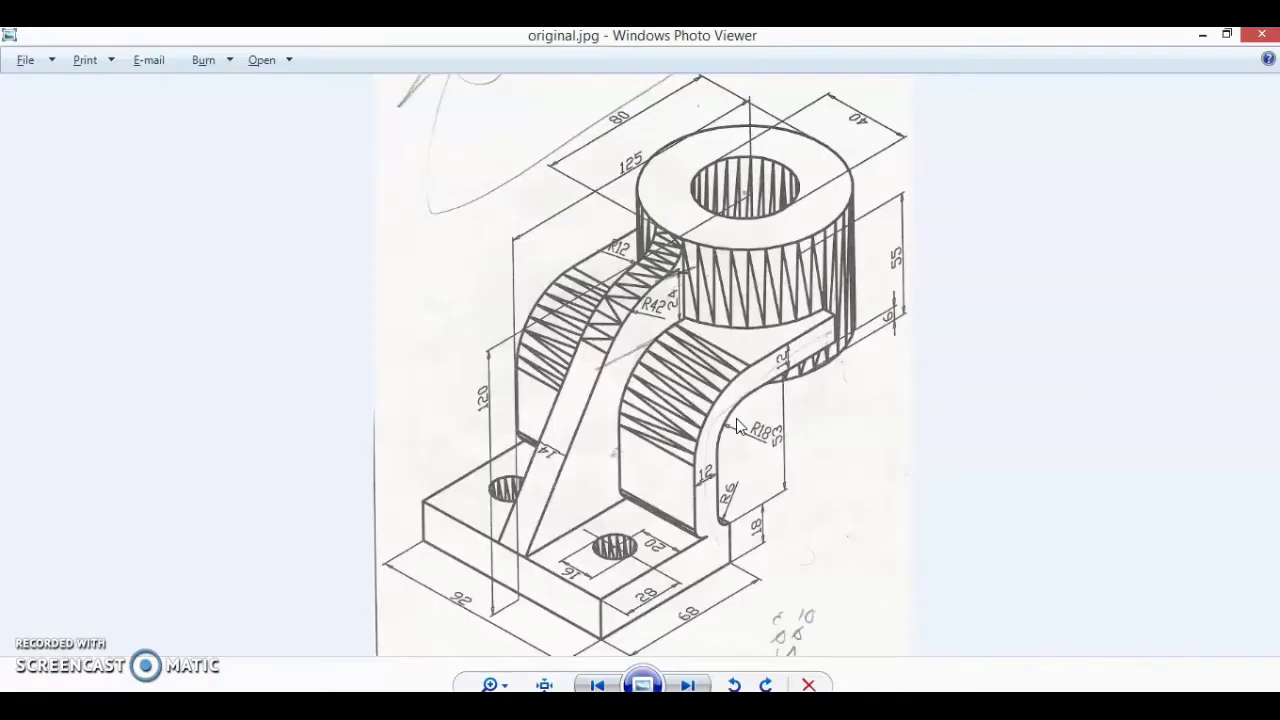
{"action": "key", "text": "alt+Tab"}
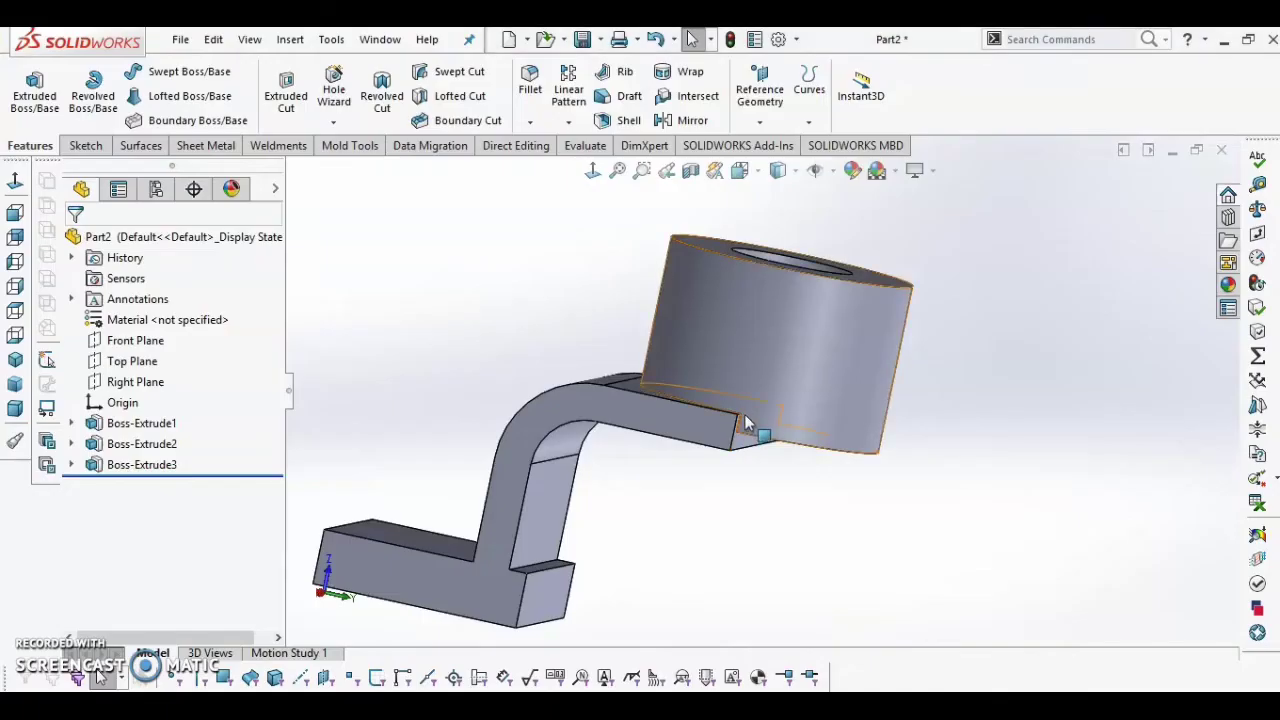
- Change the sketch plane of the boss's ring sketch to the arm's flat lower face
{"action": "middle_click_drag", "start_coordinate": [746, 420], "coordinate": [763, 337]}
{"action": "left_click", "coordinate": [70, 464]}
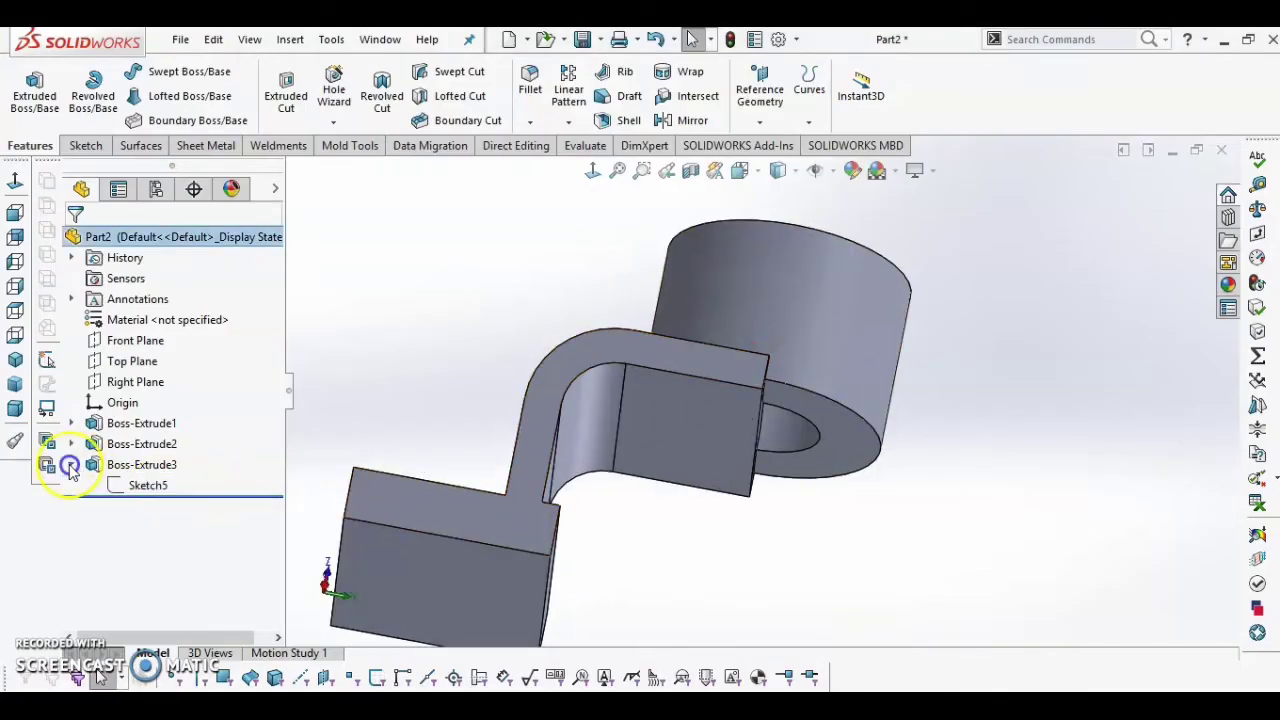
{"action": "left_click", "coordinate": [148, 485]}
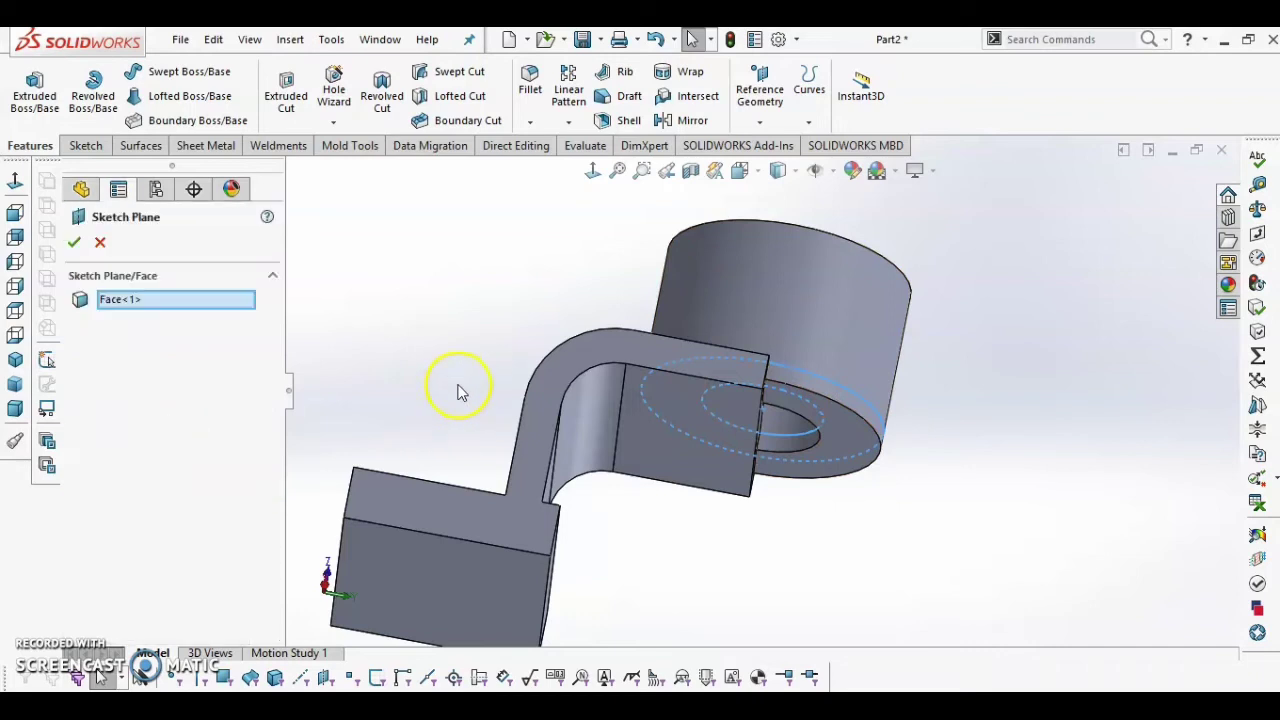
{"action": "left_click", "coordinate": [812, 364]}
{"action": "middle_click_drag", "start_coordinate": [782, 513], "coordinate": [758, 460]}
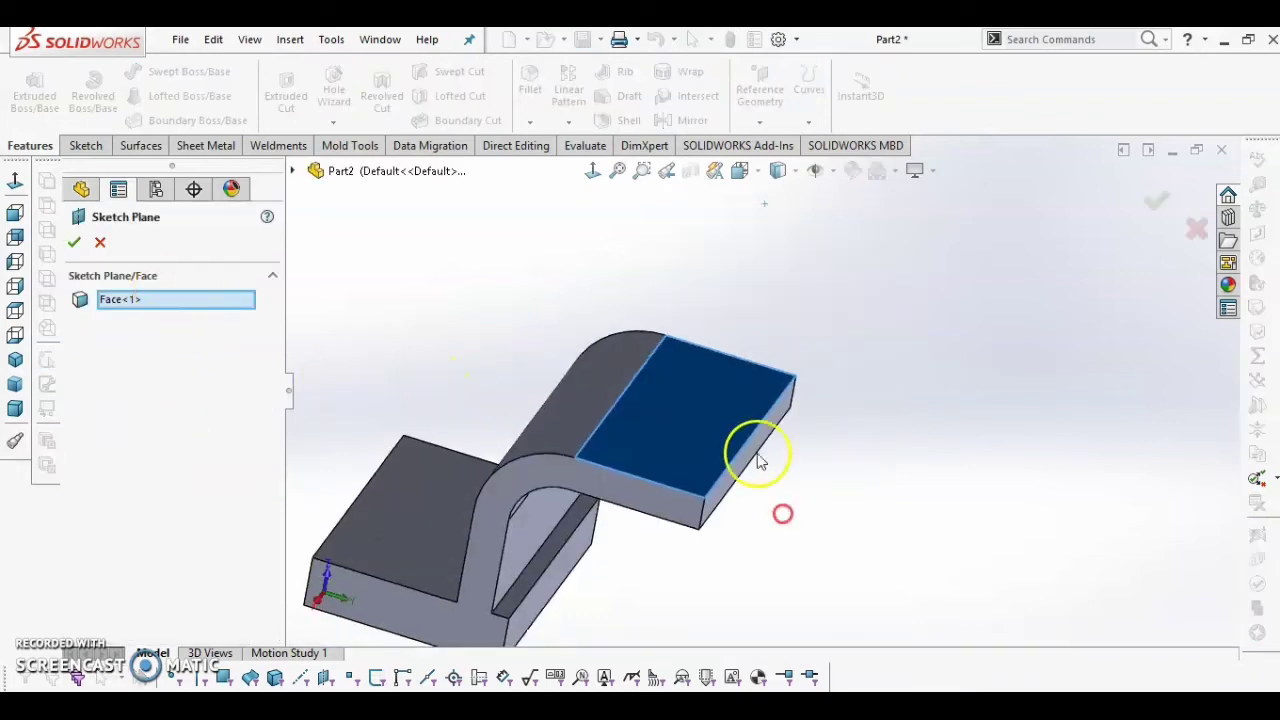
{"action": "middle_click_drag", "start_coordinate": [686, 500], "coordinate": [694, 320]}
{"action": "left_click", "coordinate": [658, 540]}
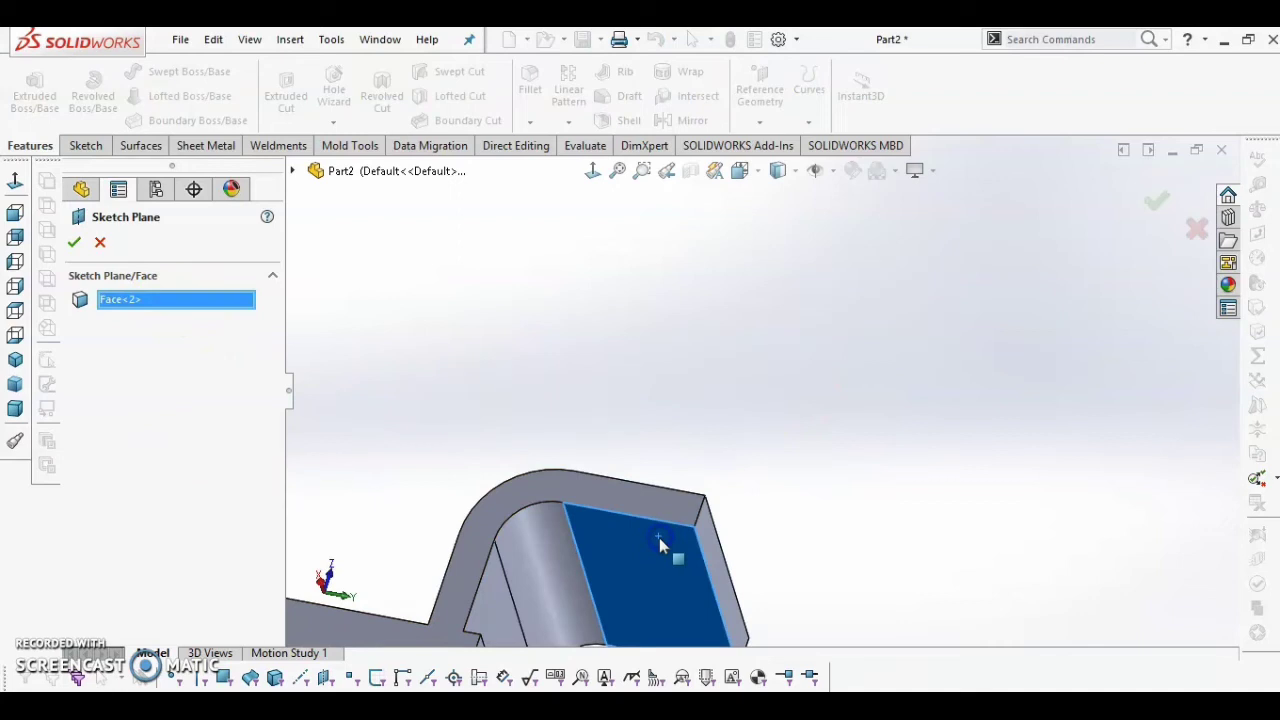
{"action": "left_click", "coordinate": [73, 246]}
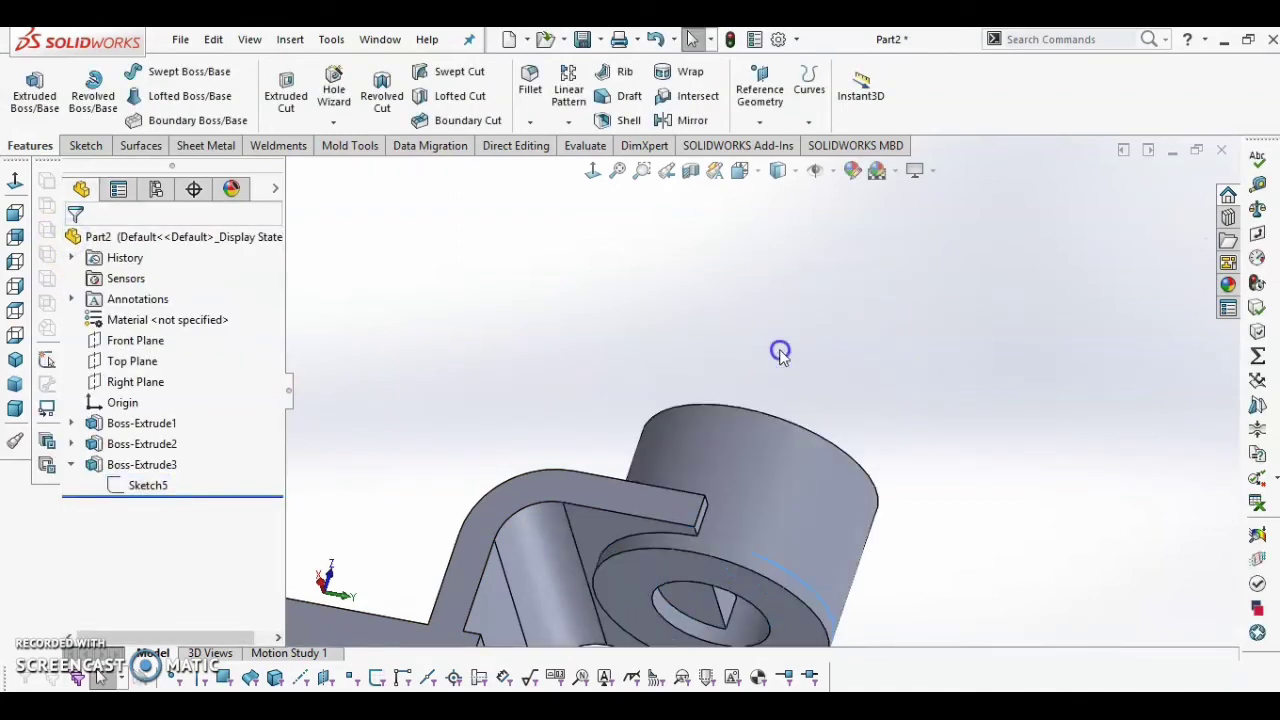
- Start a sketch on the part of the arm's upper face exposed inside the boss bore, viewed square-on
{"action": "middle_click_drag", "start_coordinate": [780, 353], "coordinate": [769, 644]}
{"action": "left_click", "coordinate": [594, 173]}
{"action": "scroll", "coordinate": [767, 387], "scroll_direction": "up", "scroll_amount": 2}
{"action": "middle_click_drag", "start_coordinate": [790, 372], "coordinate": [781, 661]}
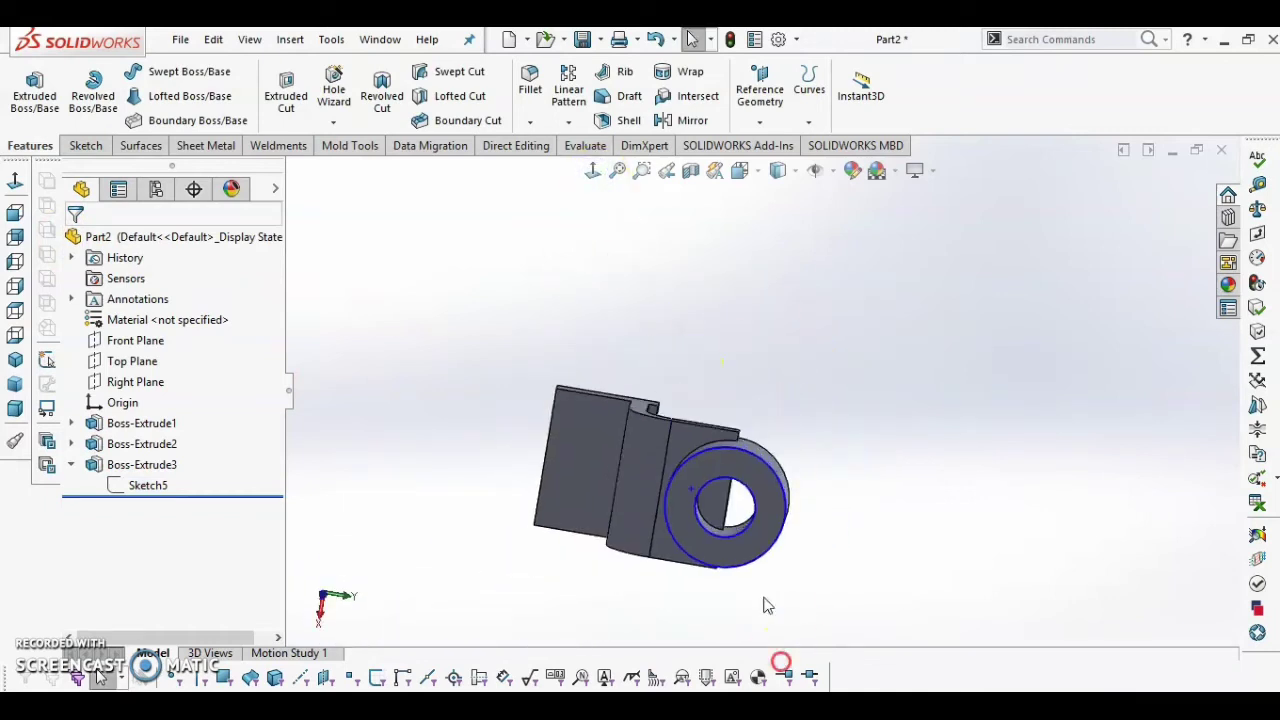
{"action": "scroll", "coordinate": [767, 605], "scroll_direction": "up", "scroll_amount": 2}
{"action": "left_click", "coordinate": [735, 425]}
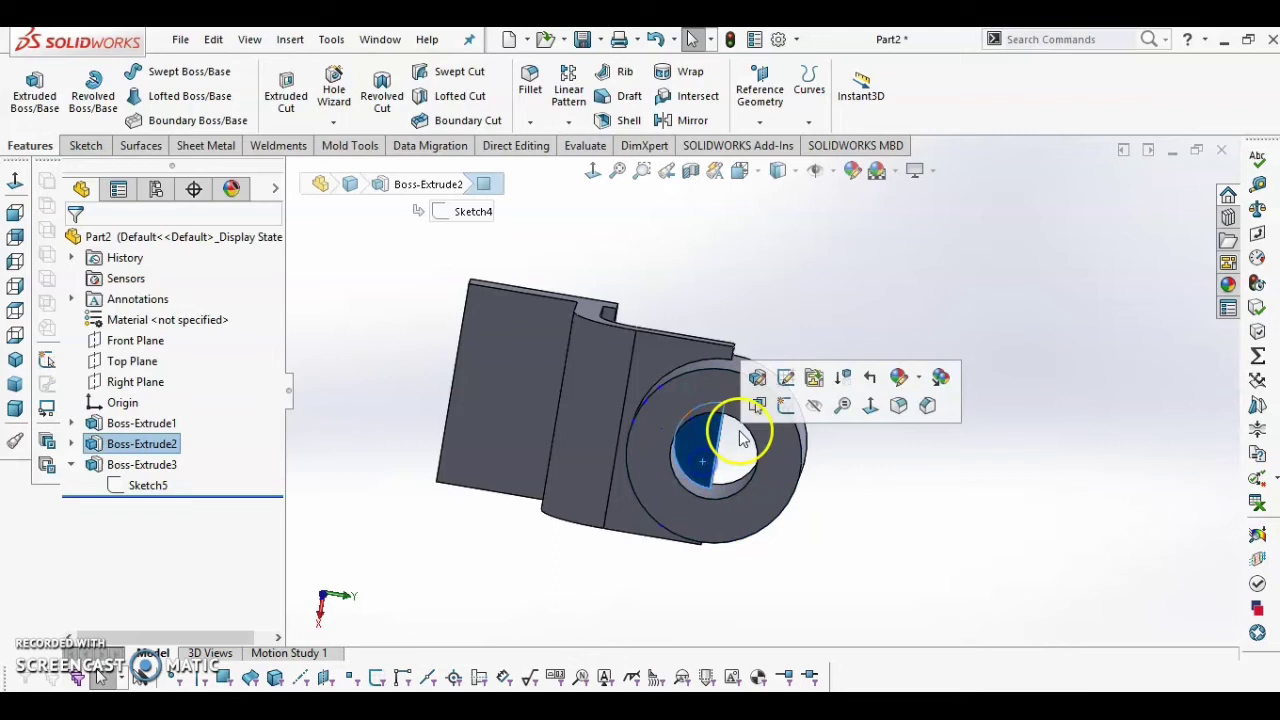
{"action": "left_click", "coordinate": [785, 405]}
{"action": "left_click", "coordinate": [592, 170]}
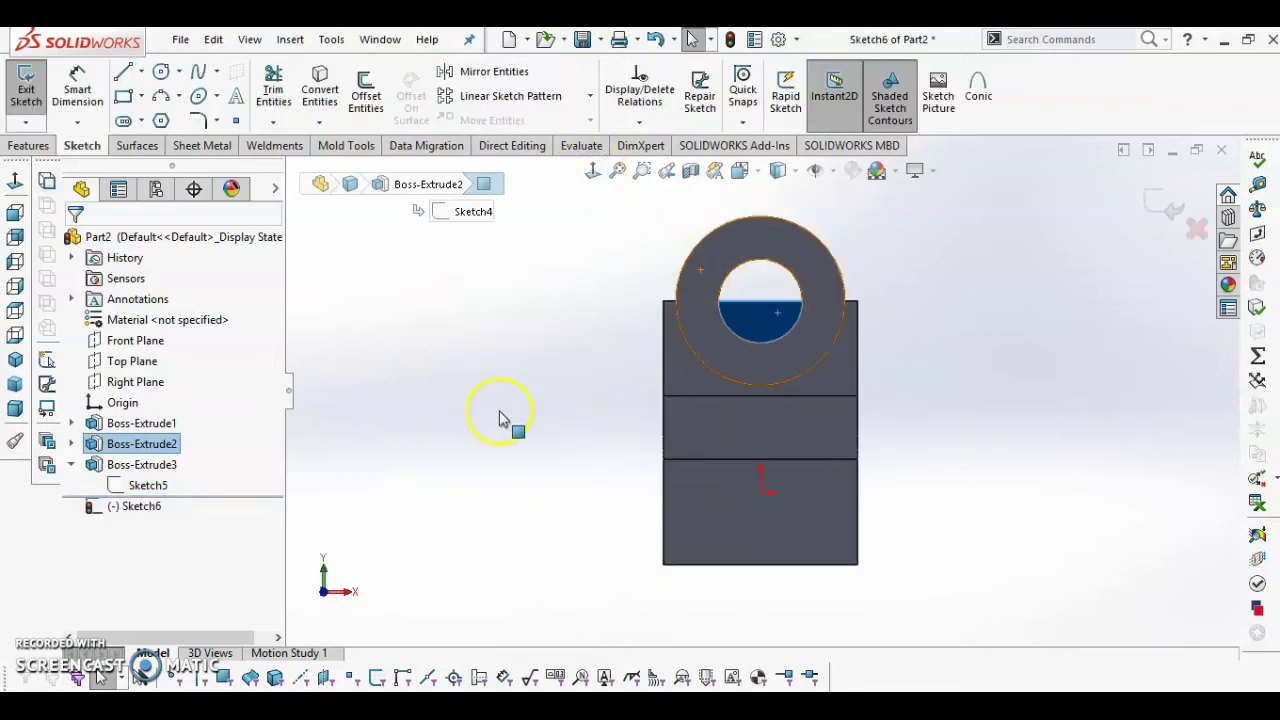
{"action": "right_click_drag", "start_coordinate": [637, 373], "coordinate": [683, 374]}
{"action": "scroll", "coordinate": [778, 310], "scroll_direction": "down", "scroll_amount": 3}
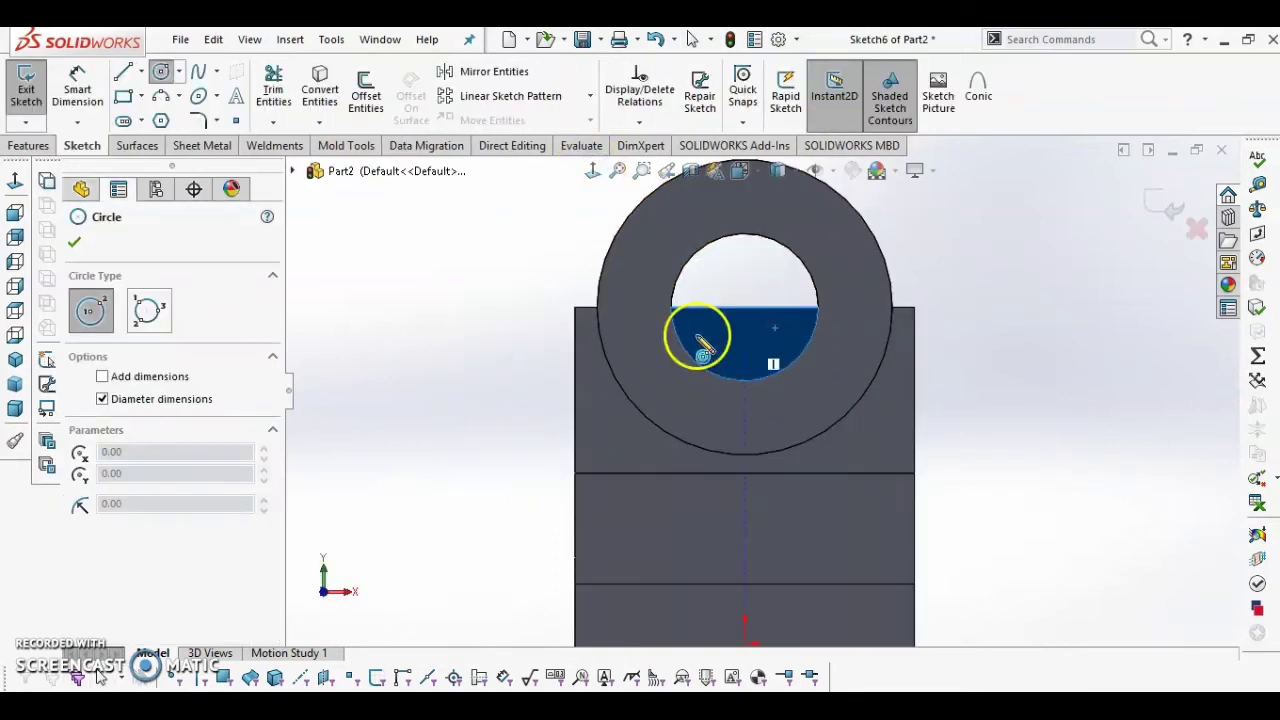
{"action": "key", "text": "Escape"}
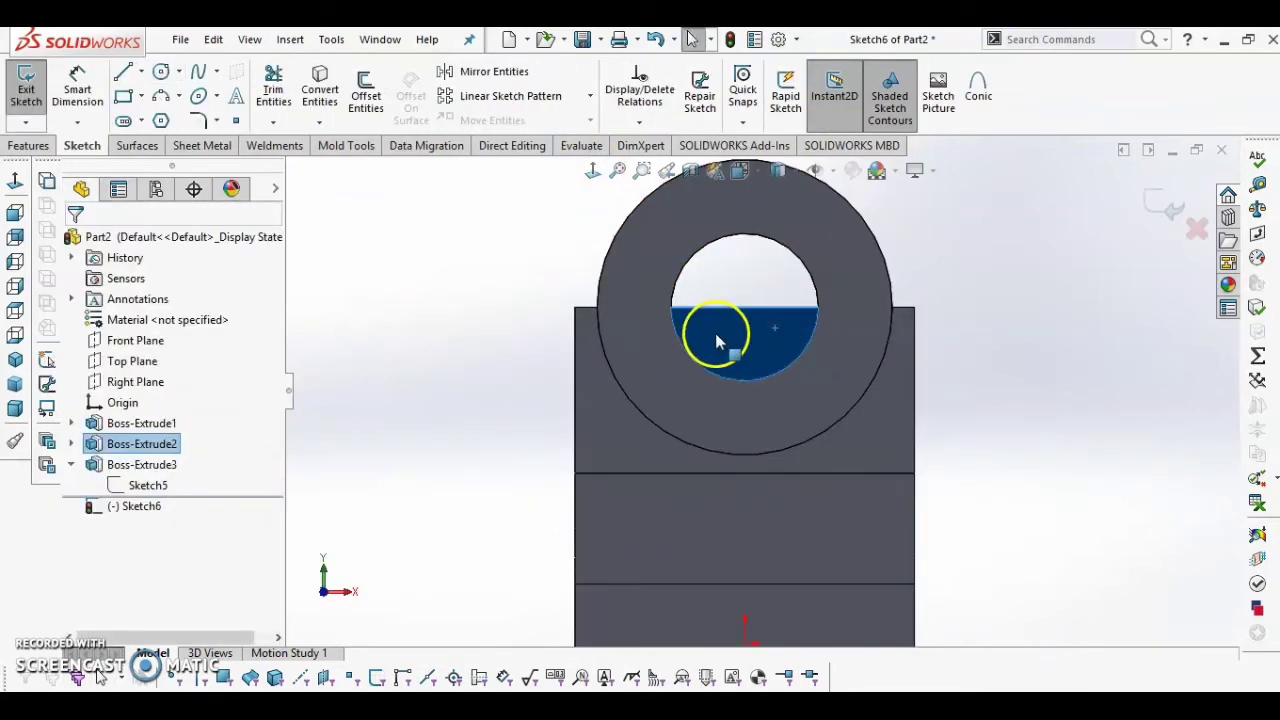
- Convert the exposed half-round face's edges into the sketch and cut them Through All to clear the bore through the arm
{"action": "left_click", "coordinate": [314, 105]}
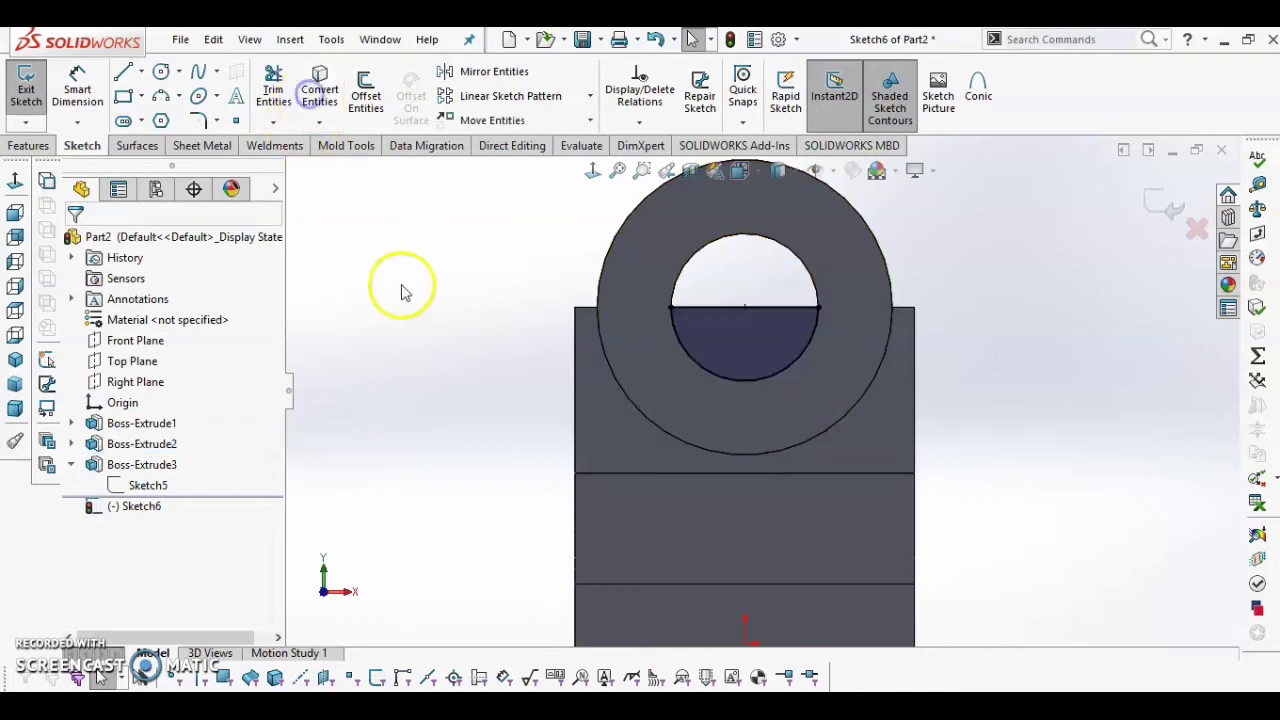
{"action": "left_click", "coordinate": [27, 146]}
{"action": "left_click", "coordinate": [286, 95]}
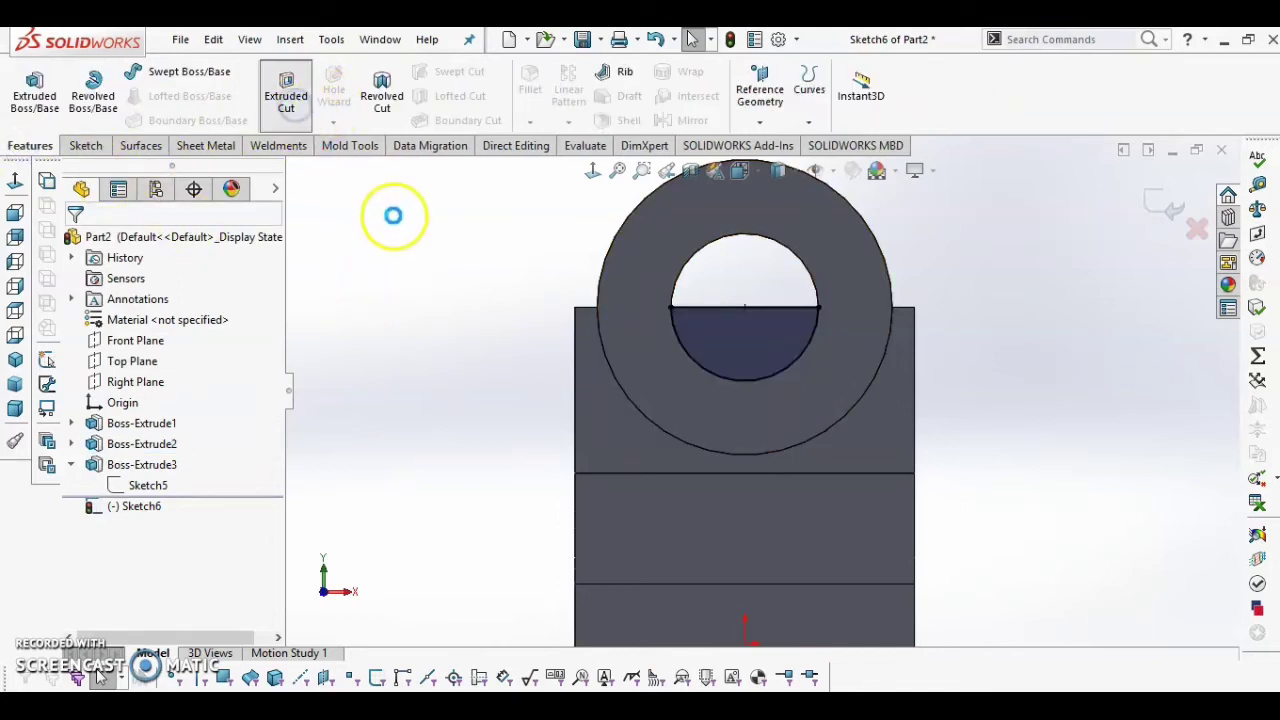
{"action": "left_click", "coordinate": [697, 430]}
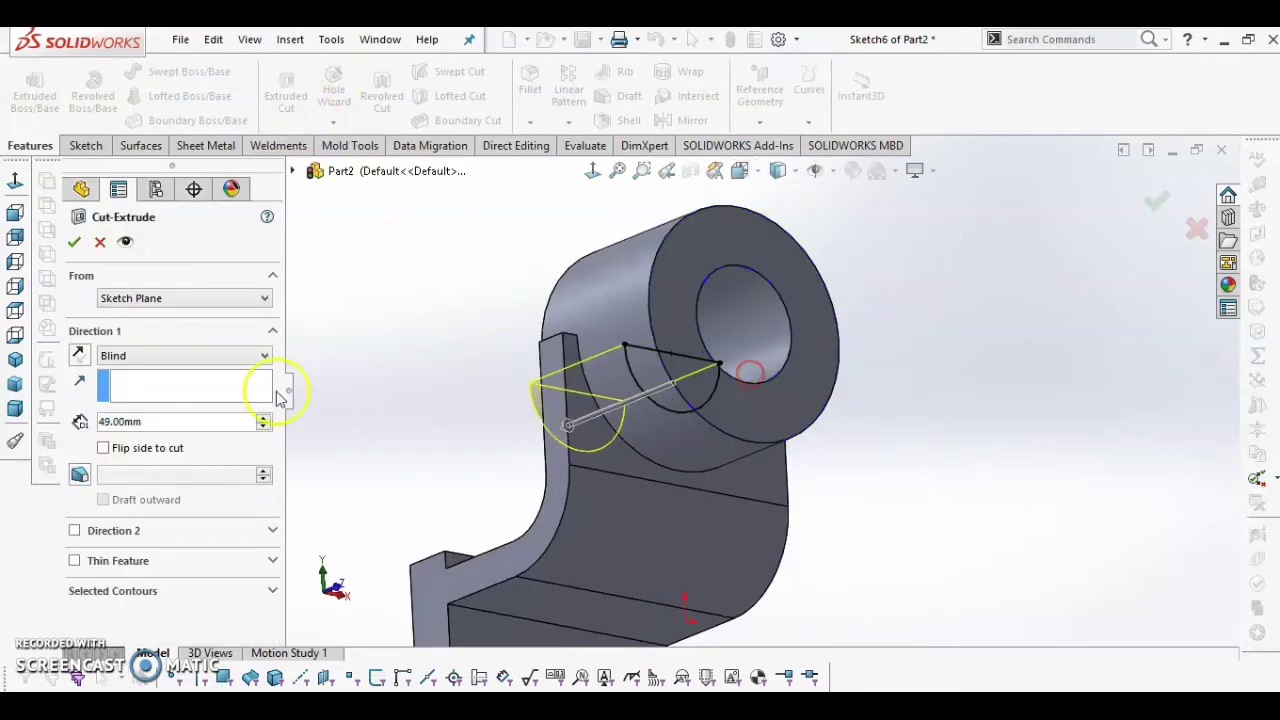
{"action": "left_click", "coordinate": [140, 357]}
{"action": "left_click", "coordinate": [130, 385]}
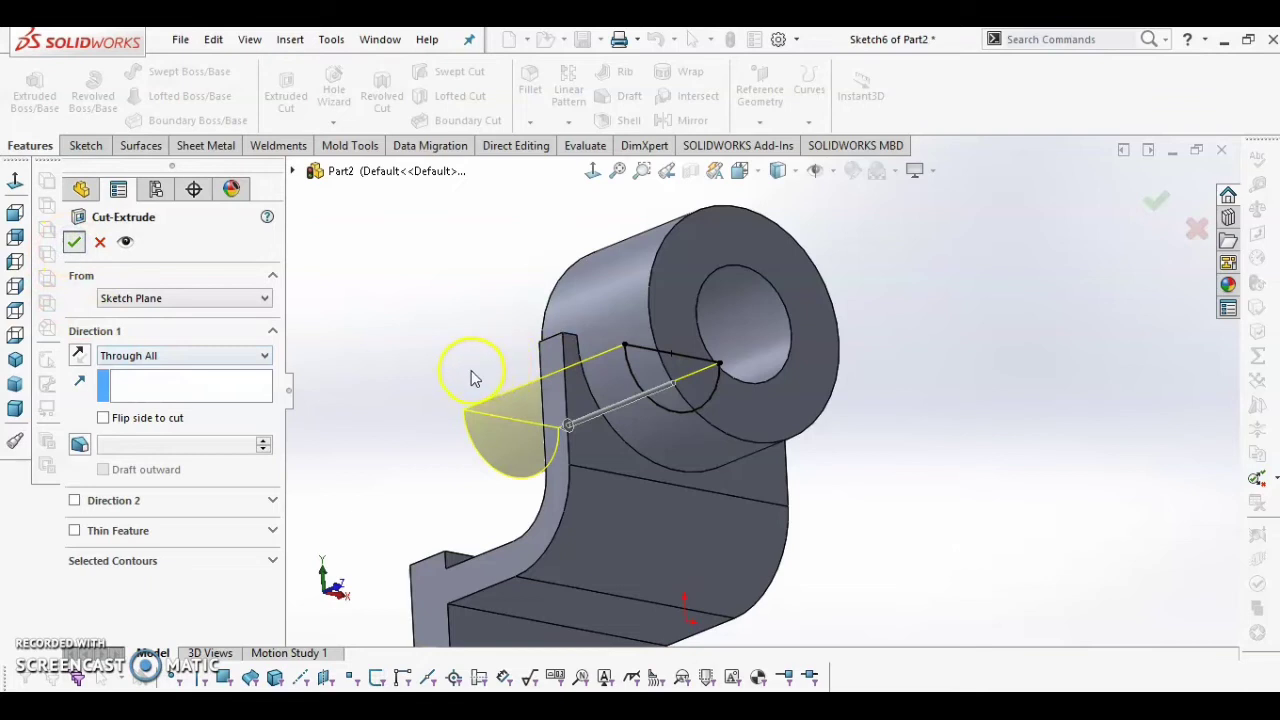
- Inspect the part from the side and at an angle to check the boss and the cleared bore
{"action": "middle_click_drag", "start_coordinate": [718, 426], "coordinate": [723, 386]}
{"action": "left_click", "coordinate": [594, 171]}
{"action": "middle_click", "coordinate": [551, 267]}
{"action": "middle_click", "coordinate": [551, 267]}
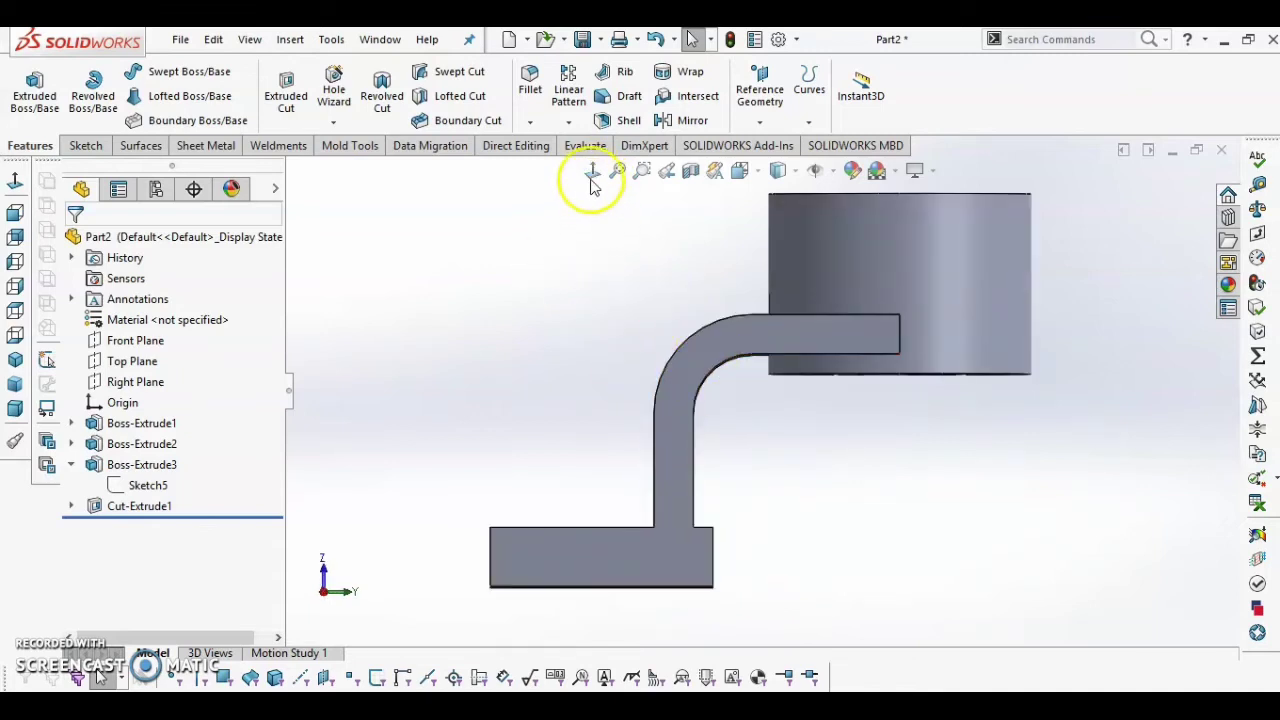
{"action": "left_click", "coordinate": [592, 180]}
{"action": "left_click", "coordinate": [558, 257]}
{"action": "scroll", "coordinate": [562, 350], "scroll_direction": "up", "scroll_amount": 4}
{"action": "middle_click", "coordinate": [560, 348]}
{"action": "middle_click", "coordinate": [560, 348]}
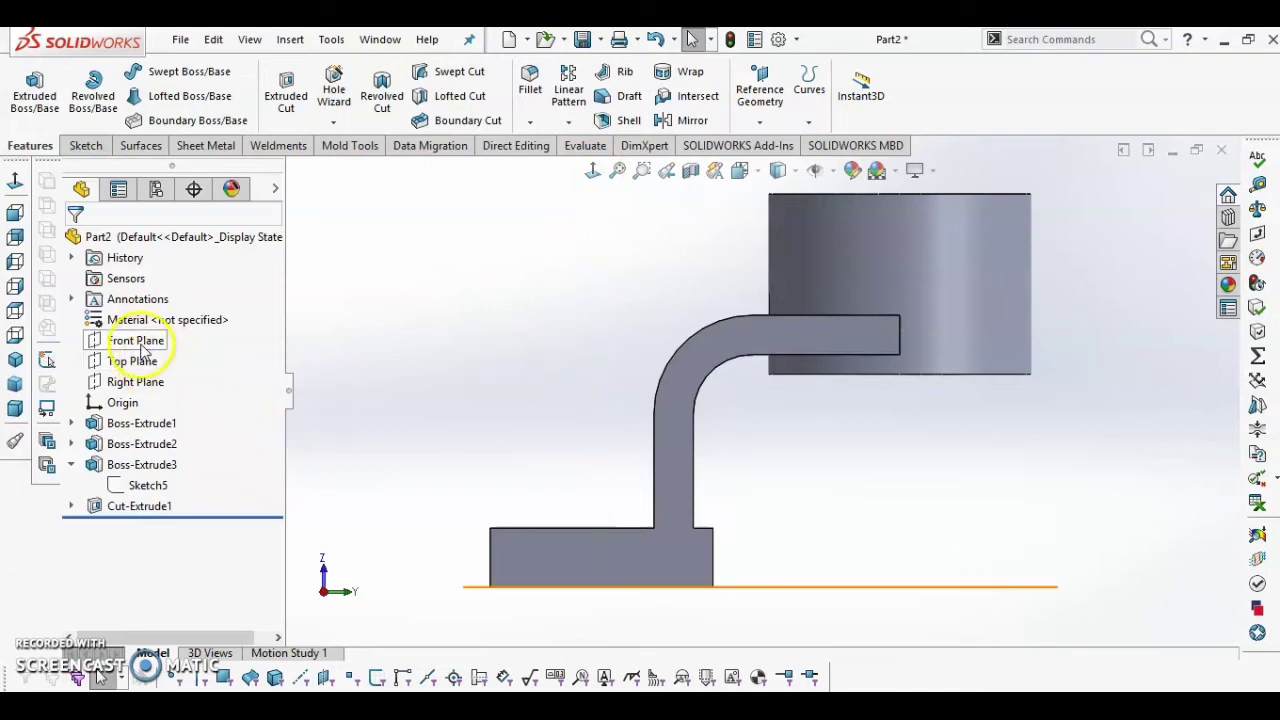
{"action": "scroll", "coordinate": [560, 405], "scroll_direction": "up", "scroll_amount": 3}
{"action": "middle_click_drag", "start_coordinate": [560, 405], "coordinate": [648, 506]}
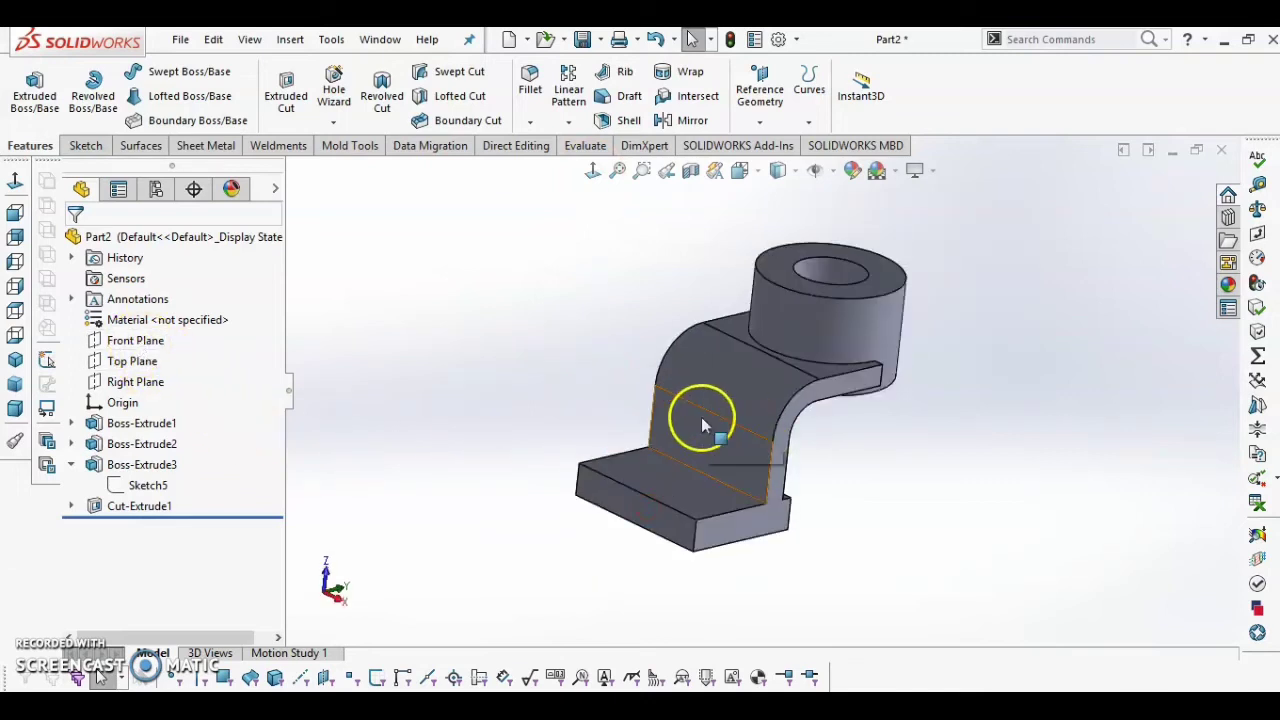
- Start a new sketch on the Right Plane, viewed square-on around the boss and arm
{"action": "left_click", "coordinate": [148, 380]}
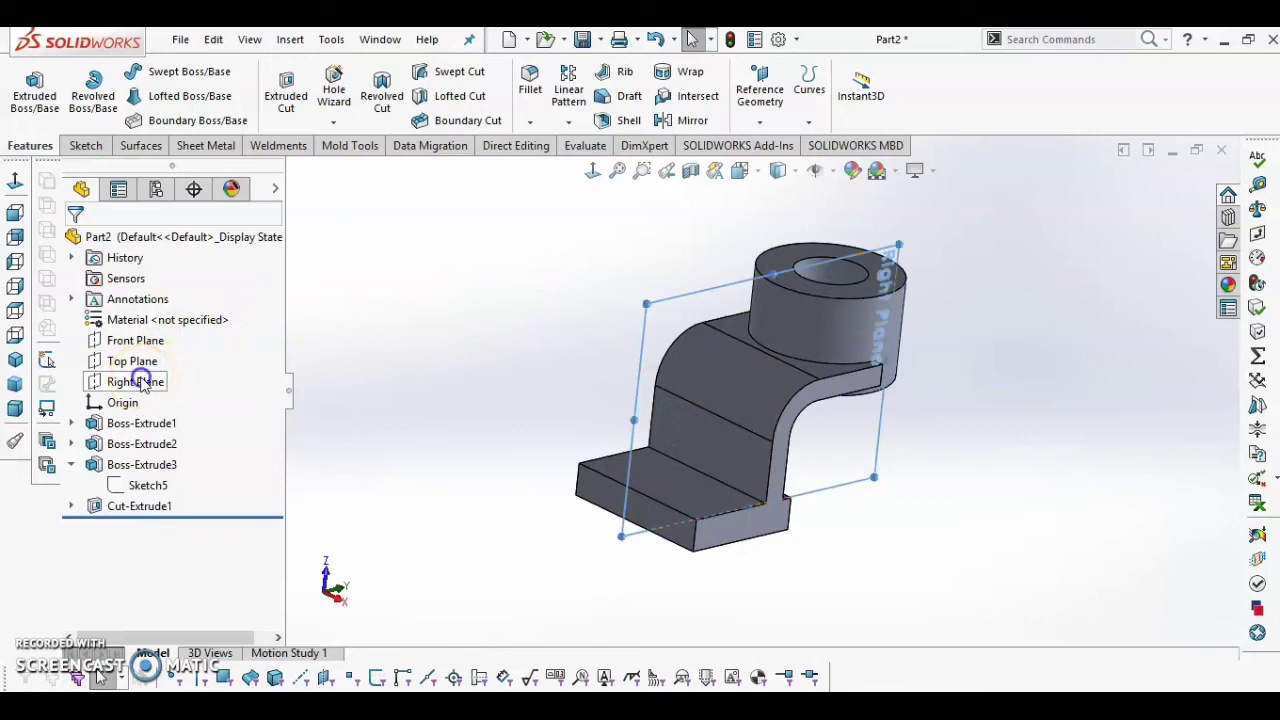
{"action": "left_click", "coordinate": [157, 349]}
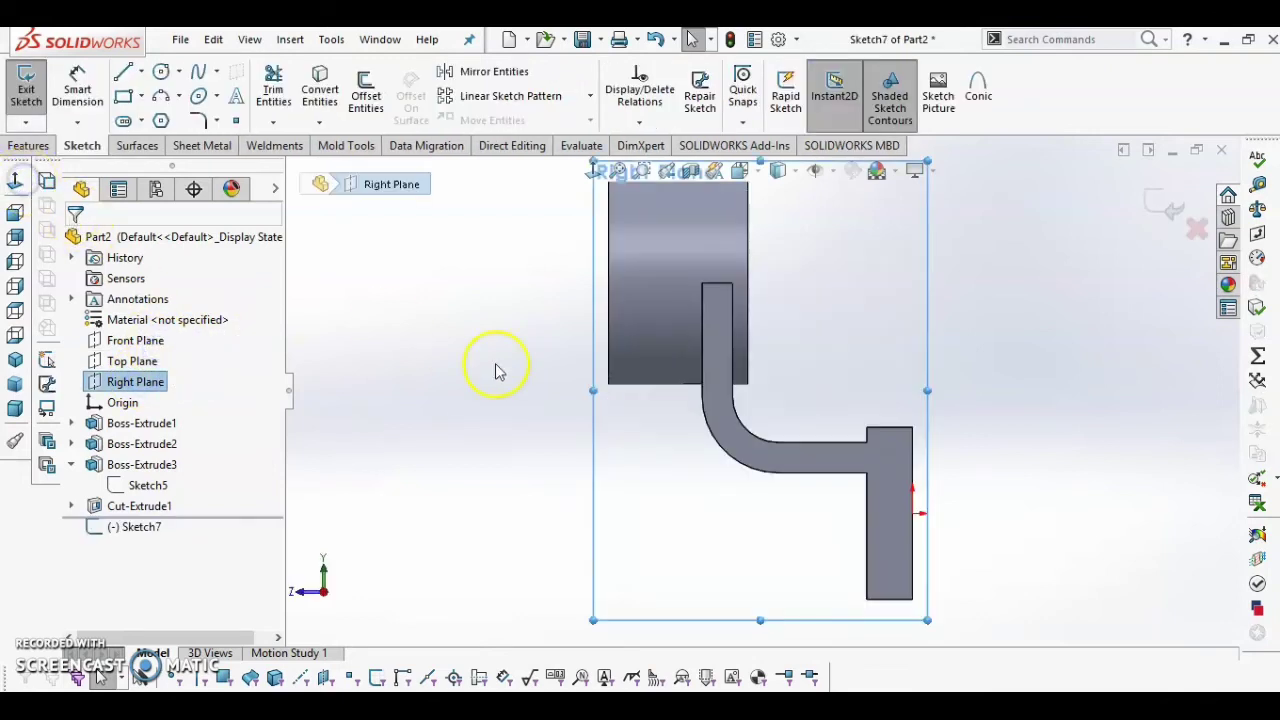
{"action": "right_click_drag", "start_coordinate": [497, 370], "coordinate": [343, 354]}
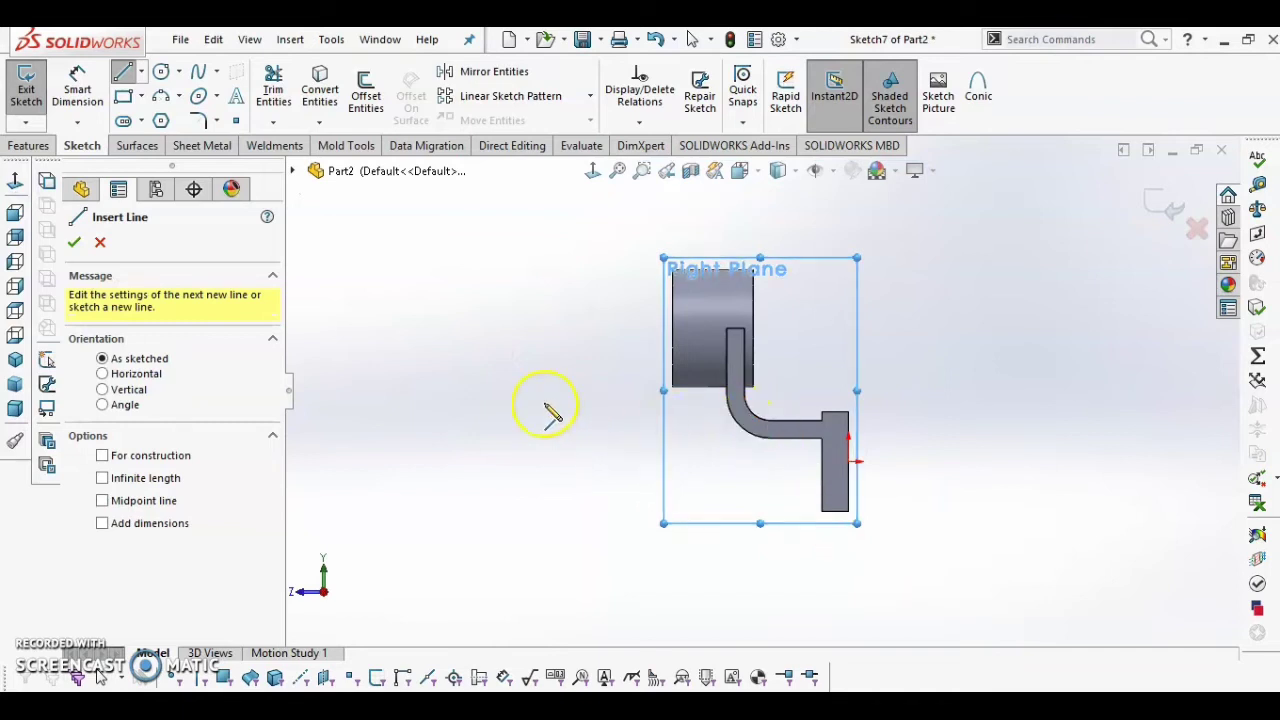
{"action": "right_click_drag", "start_coordinate": [711, 380], "coordinate": [674, 406]}
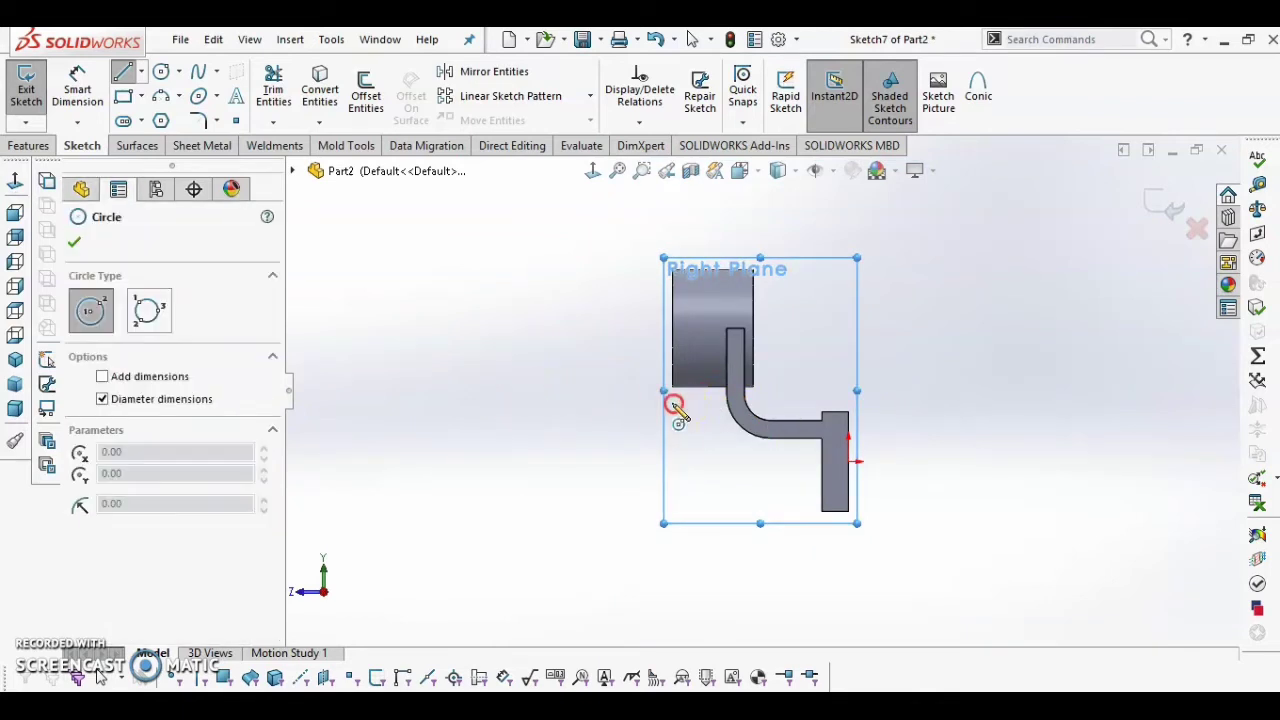
{"action": "scroll", "coordinate": [674, 405], "scroll_direction": "down", "scroll_amount": 4}
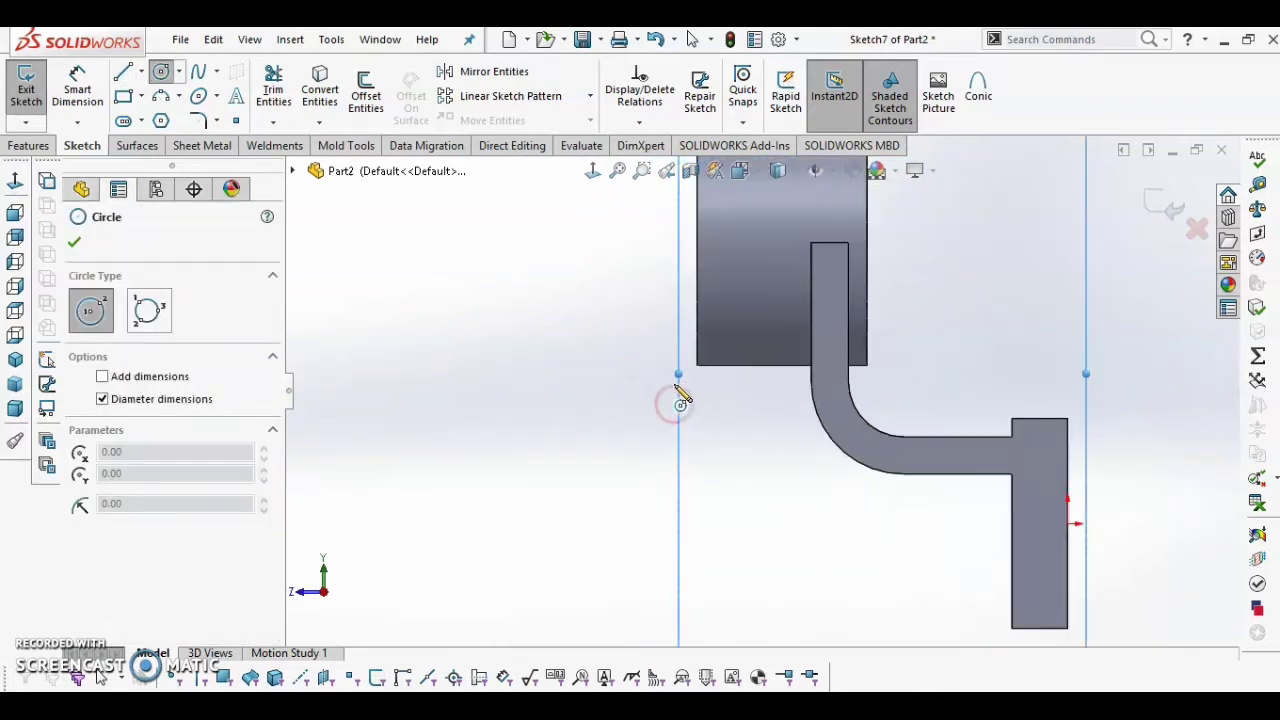
- Draw a three-point arc beside the boss, starting at its upper rim and curving down towards the arm's bend
{"action": "left_click", "coordinate": [217, 122]}
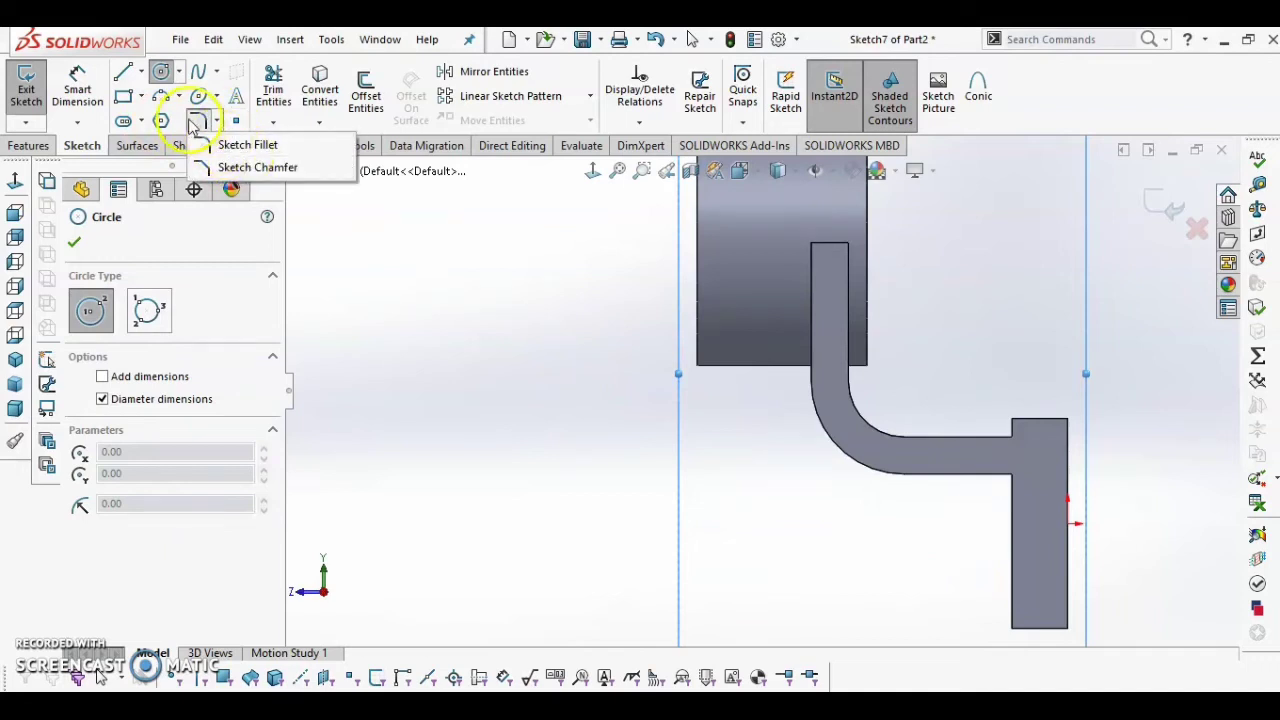
{"action": "left_click", "coordinate": [181, 97]}
{"action": "left_click", "coordinate": [207, 165]}
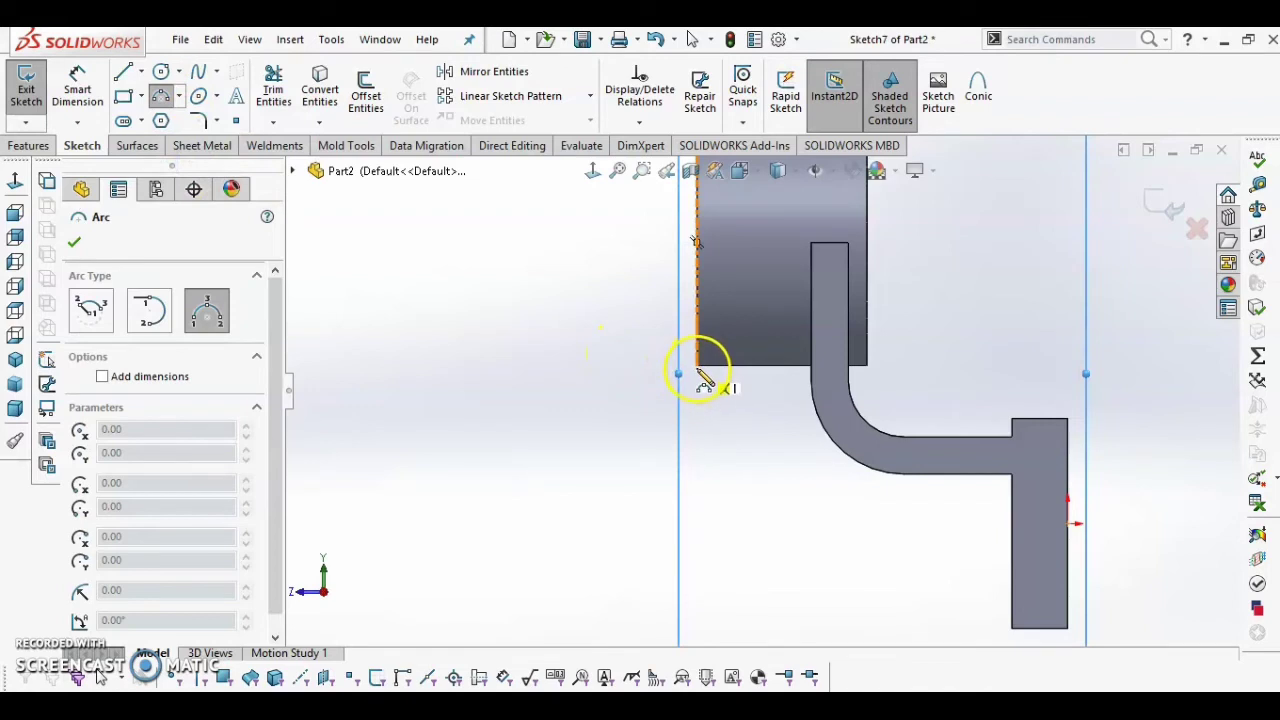
{"action": "left_click", "coordinate": [698, 368]}
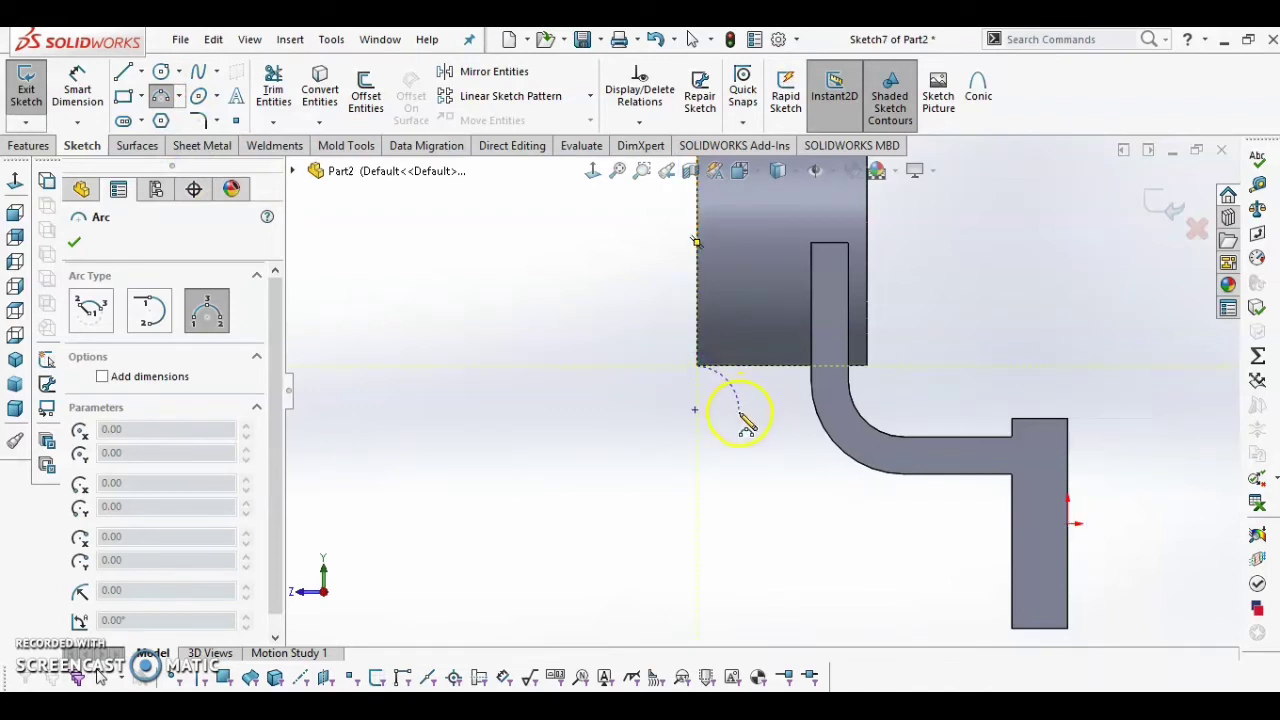
{"action": "left_click", "coordinate": [749, 436]}
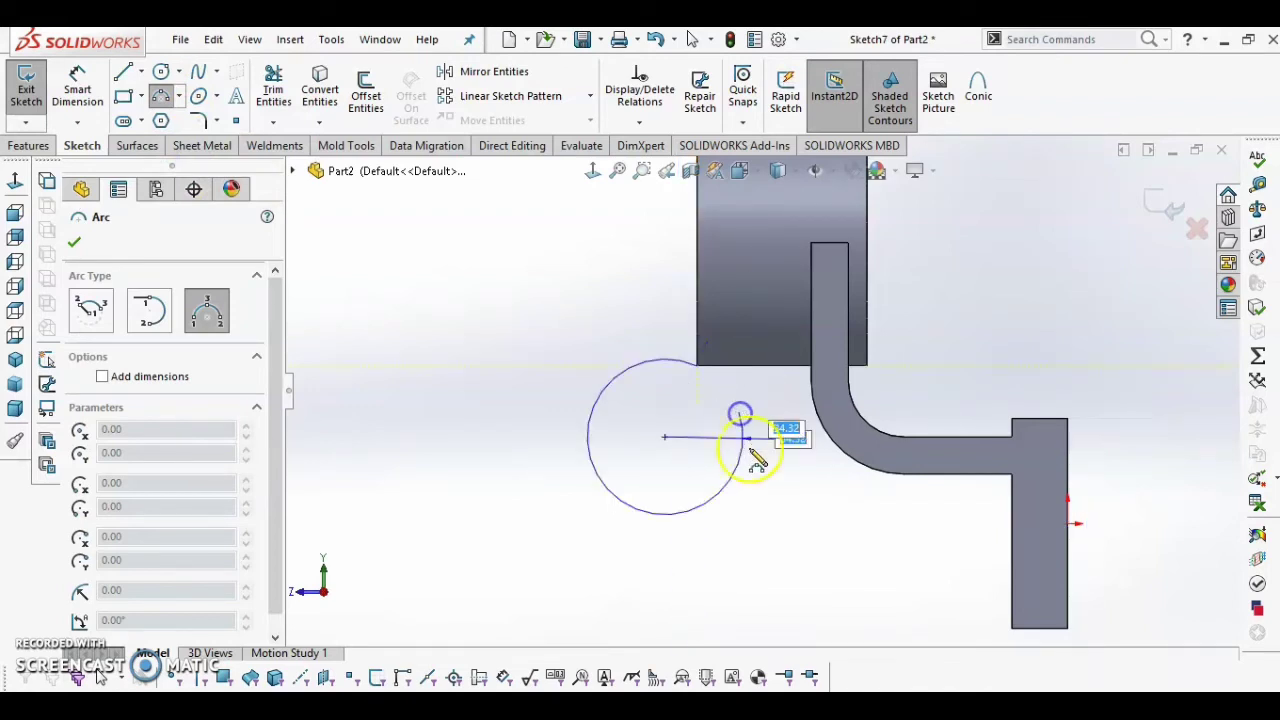
{"action": "left_click", "coordinate": [733, 395]}
{"action": "key", "text": "Escape"}
- Attach the arc's starting endpoint to the corner of the boss's upper rim
{"action": "scroll", "coordinate": [690, 400], "scroll_direction": "down", "scroll_amount": 5}
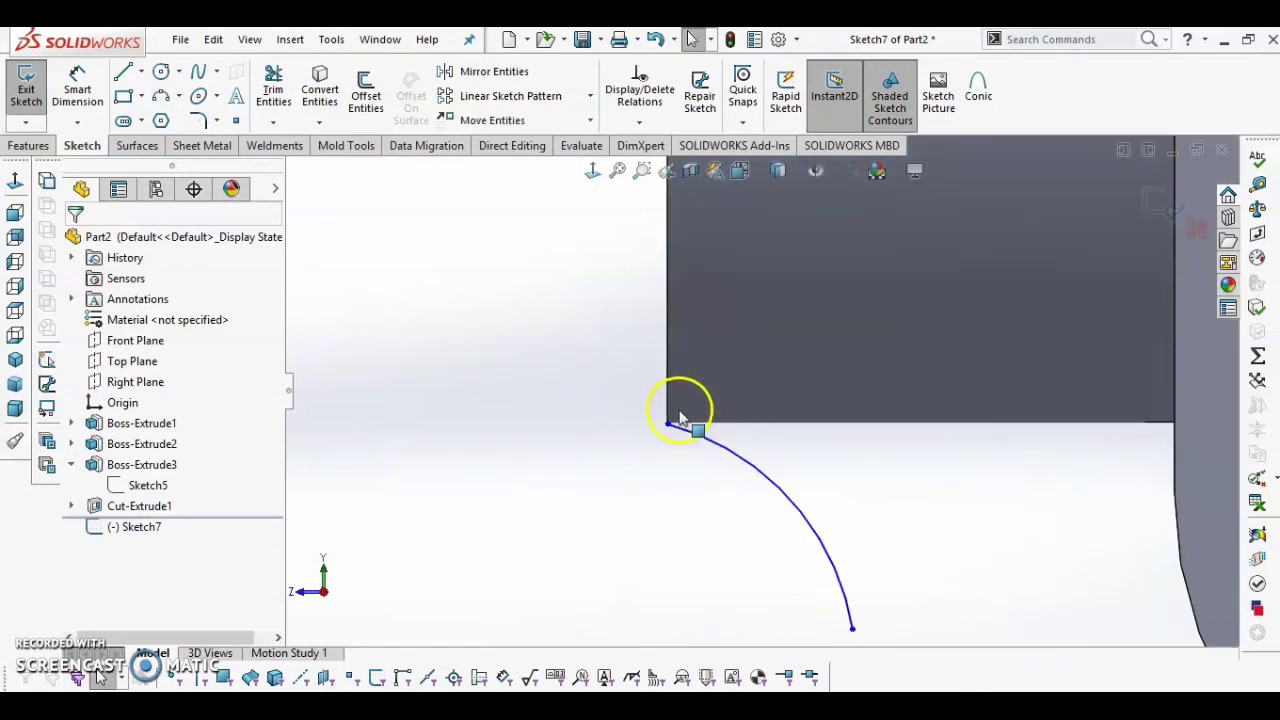
{"action": "mouse_move", "coordinate": [668, 425]}
{"action": "left_mouse_down"}
{"action": "mouse_move", "coordinate": [664, 338]}
{"action": "mouse_move", "coordinate": [669, 425]}
{"action": "left_mouse_up"}
{"action": "left_click", "coordinate": [603, 443]}
{"action": "left_click", "coordinate": [595, 427]}
{"action": "scroll", "coordinate": [600, 428], "scroll_direction": "up", "scroll_amount": 4}
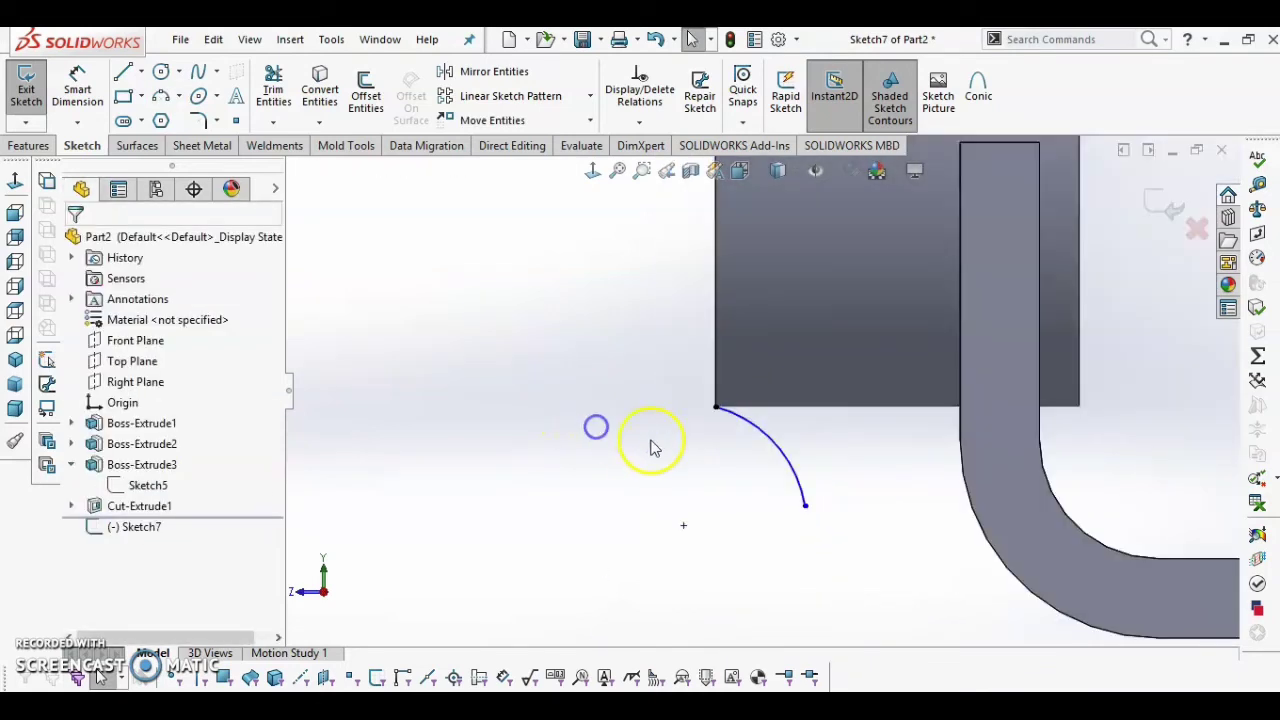
{"action": "scroll", "coordinate": [757, 437], "scroll_direction": "up", "scroll_amount": 2}
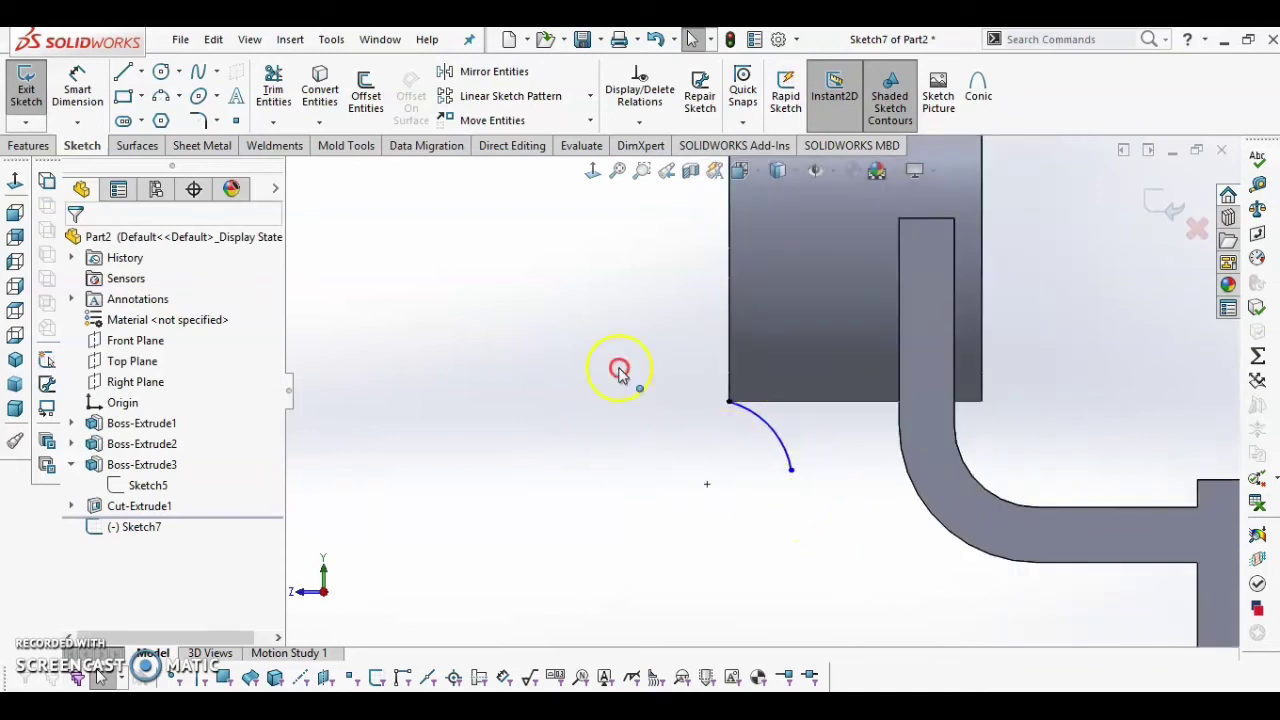
- Check the arc's radius in original.jpg and dimension the arc beside the boss to a 12 mm radius
{"action": "right_click_drag", "start_coordinate": [613, 341], "coordinate": [622, 390]}
{"action": "key", "text": "alt+Tab"}
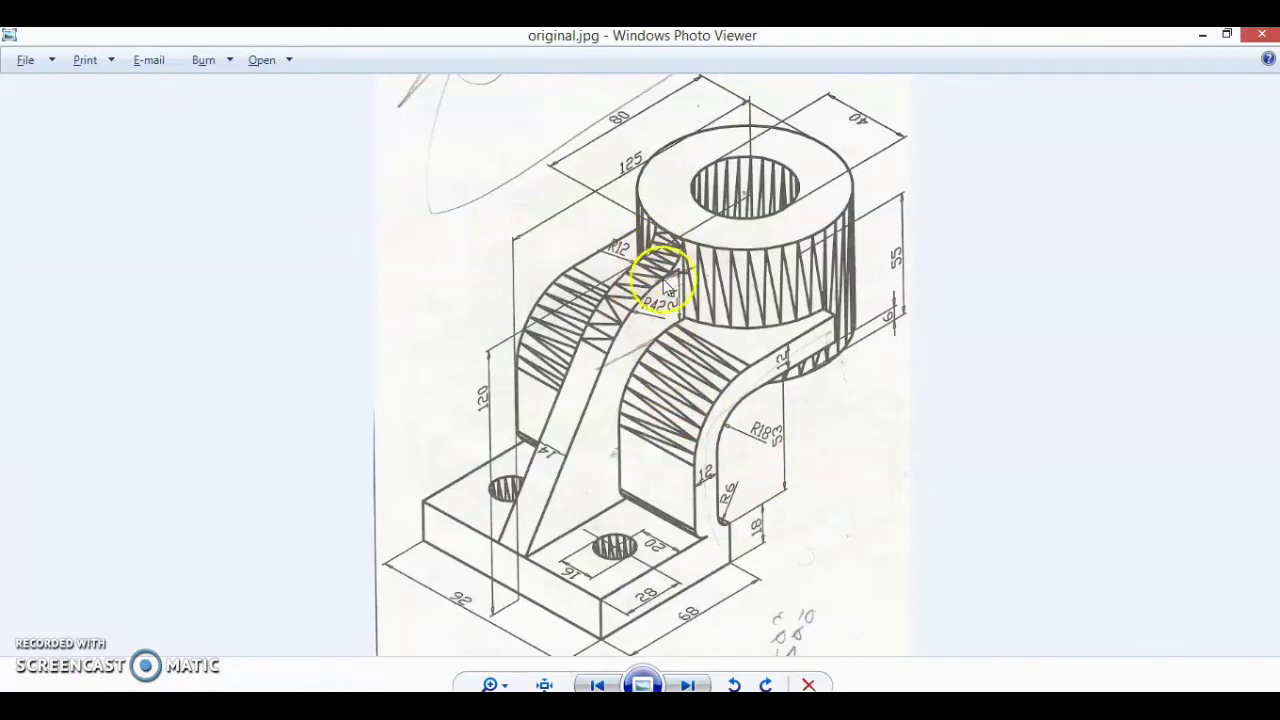
{"action": "key", "text": "alt+Tab"}
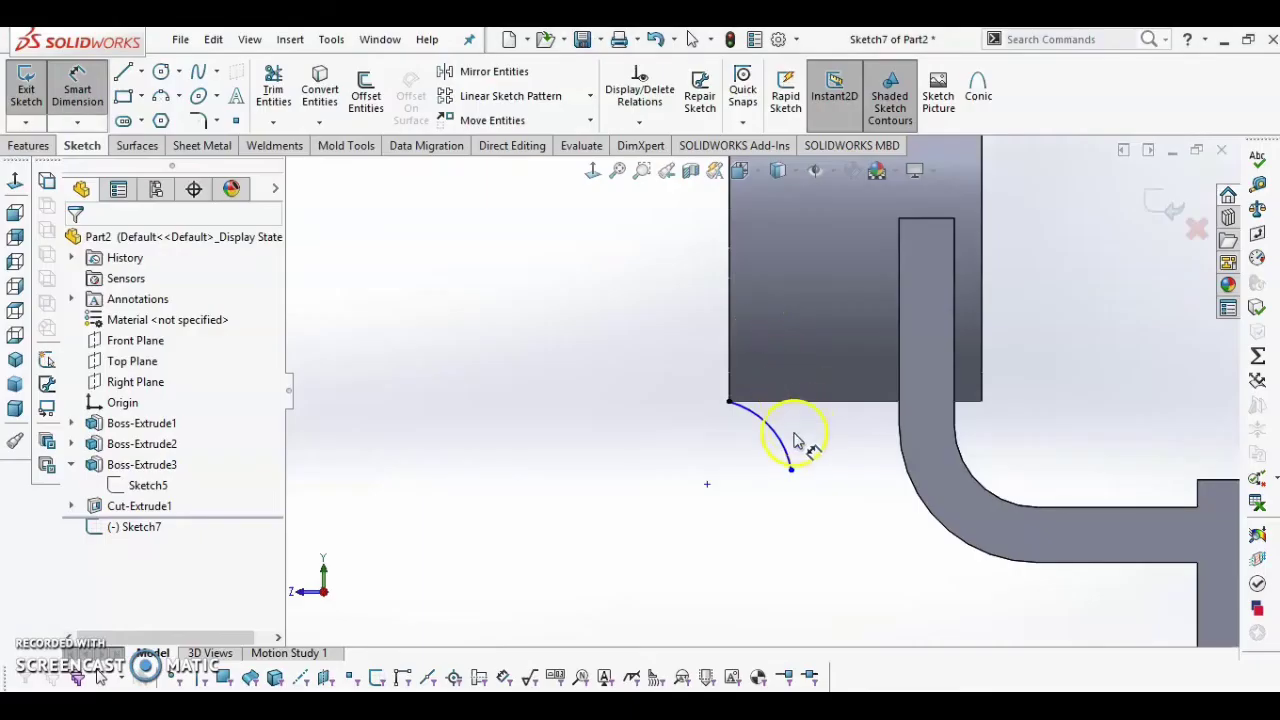
{"action": "left_click", "coordinate": [779, 440]}
{"action": "left_click", "coordinate": [828, 412]}
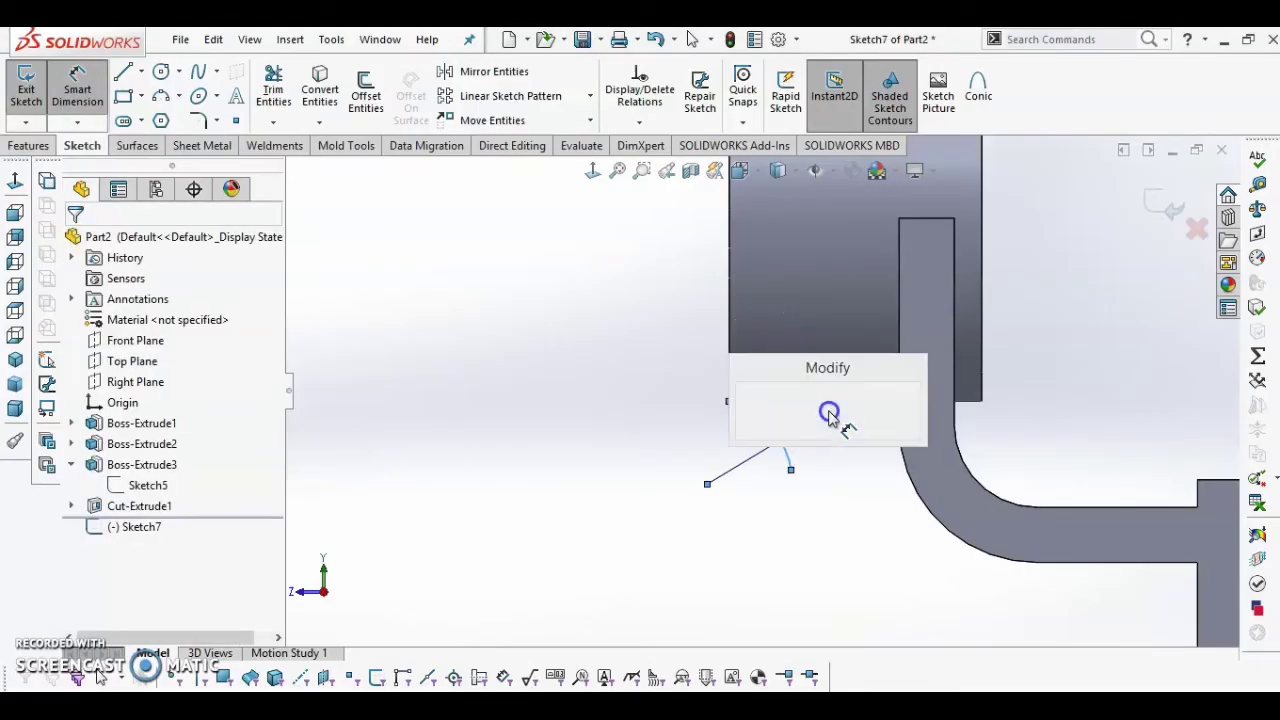
{"action": "type", "text": "12"}
{"action": "key", "text": "Return"}
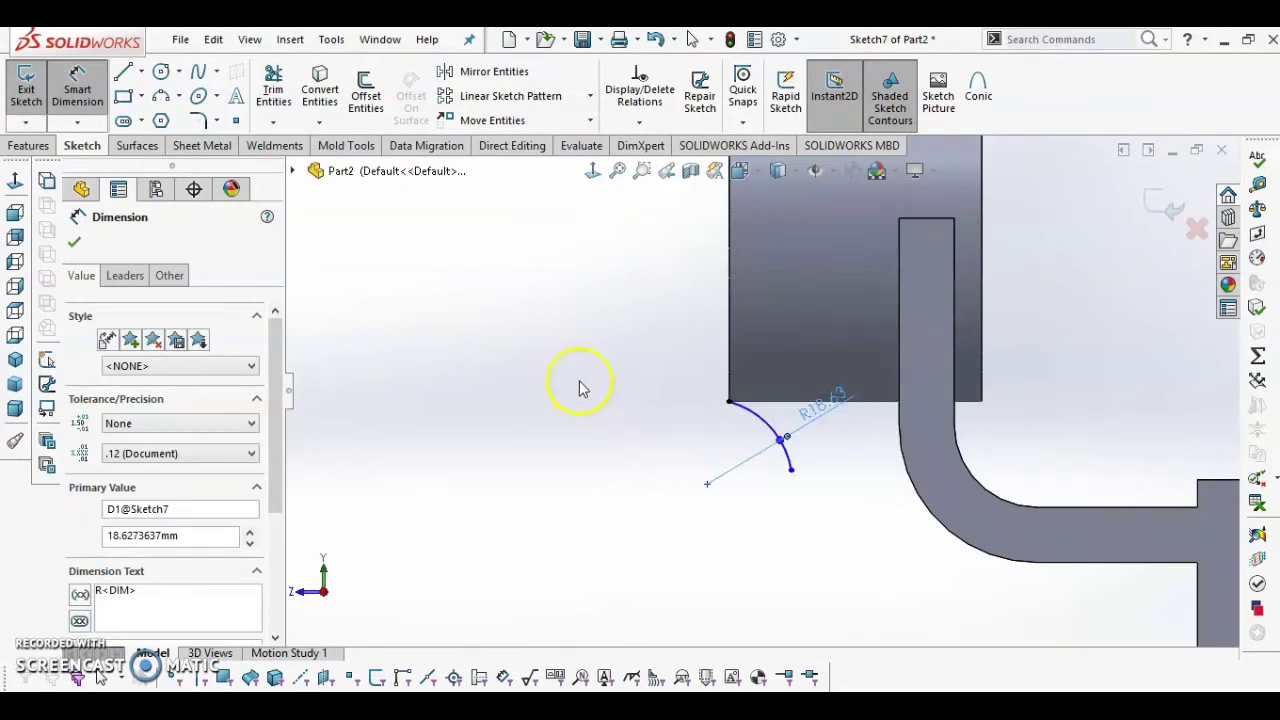
- Dimension the horizontal distance between the R12 arc's free endpoint and the arm's straight edge to 24 mm
{"action": "left_click", "coordinate": [902, 428]}
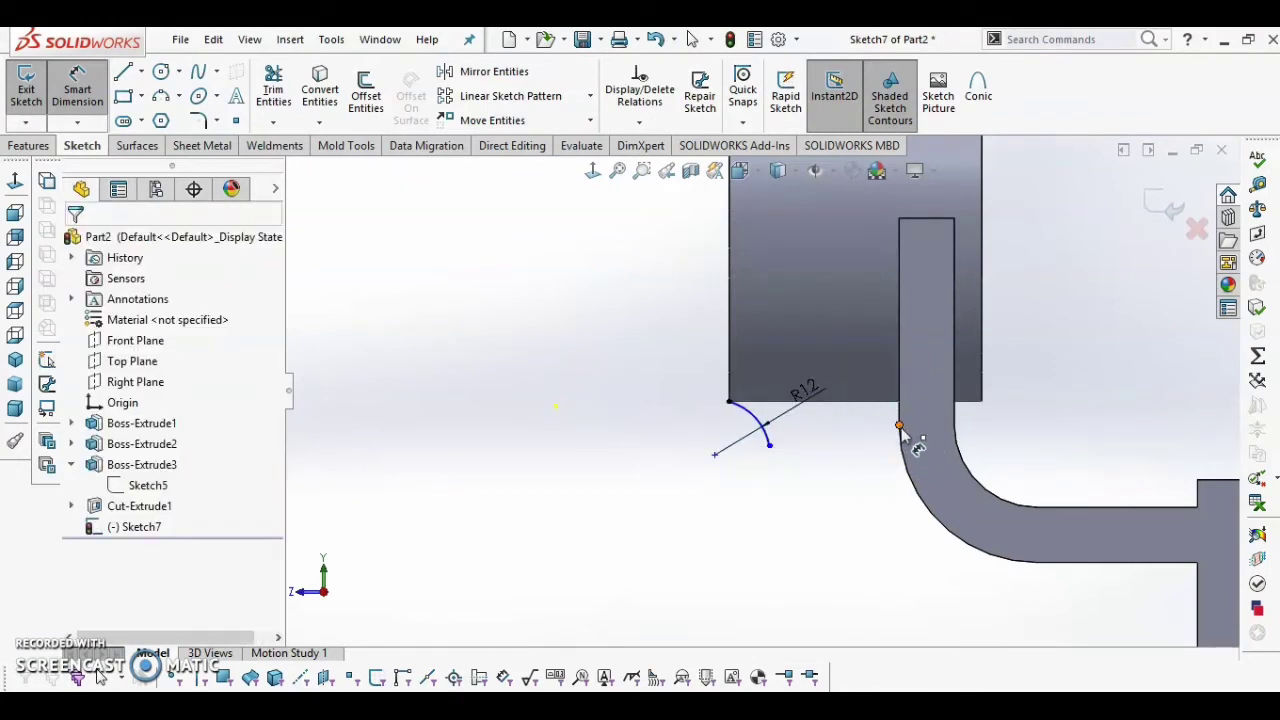
{"action": "mouse_move", "coordinate": [902, 420]}
{"action": "left_mouse_down"}
{"action": "mouse_move", "coordinate": [809, 443]}
{"action": "mouse_move", "coordinate": [769, 428]}
{"action": "left_mouse_up"}
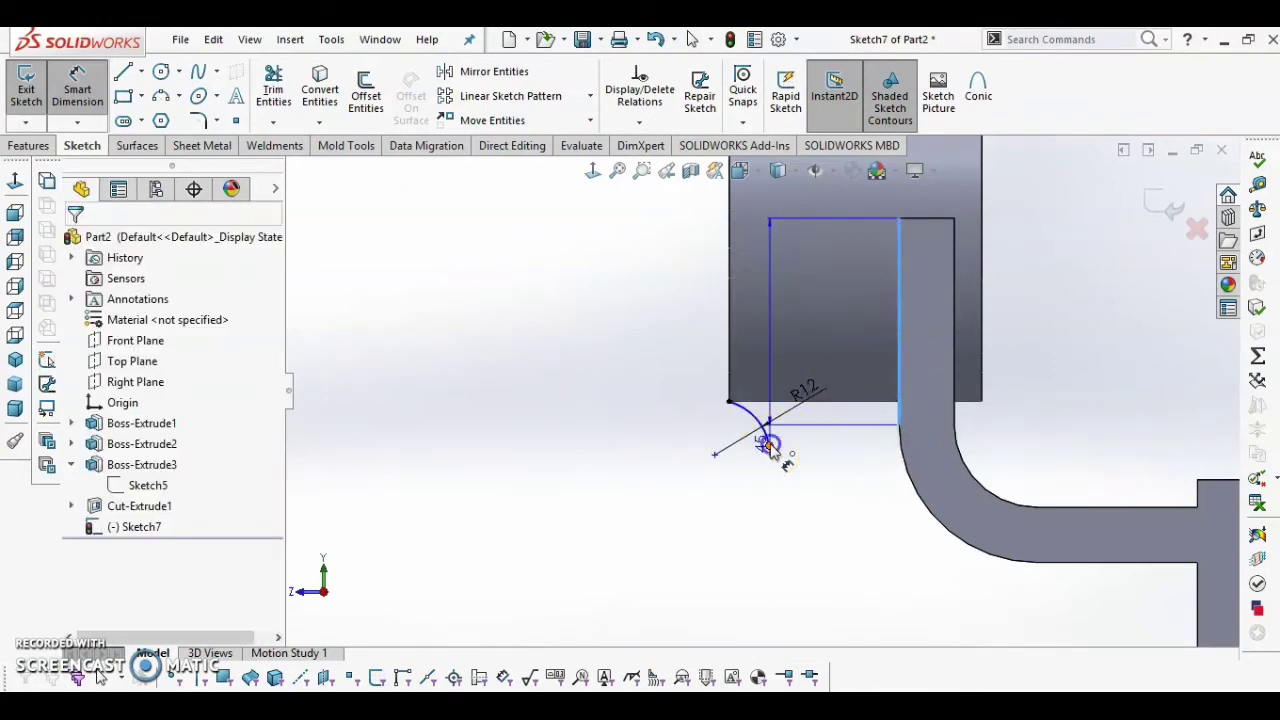
{"action": "left_click", "coordinate": [827, 477]}
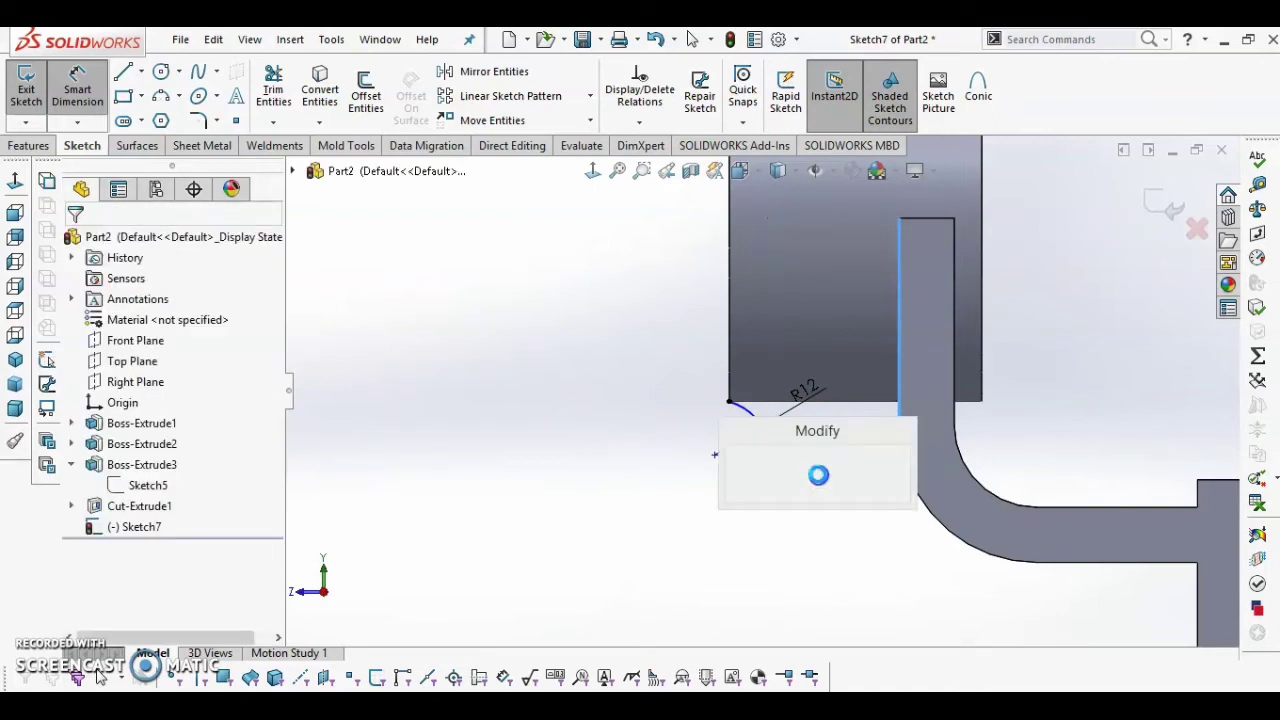
{"action": "type", "text": "24"}
{"action": "left_click", "coordinate": [586, 386]}
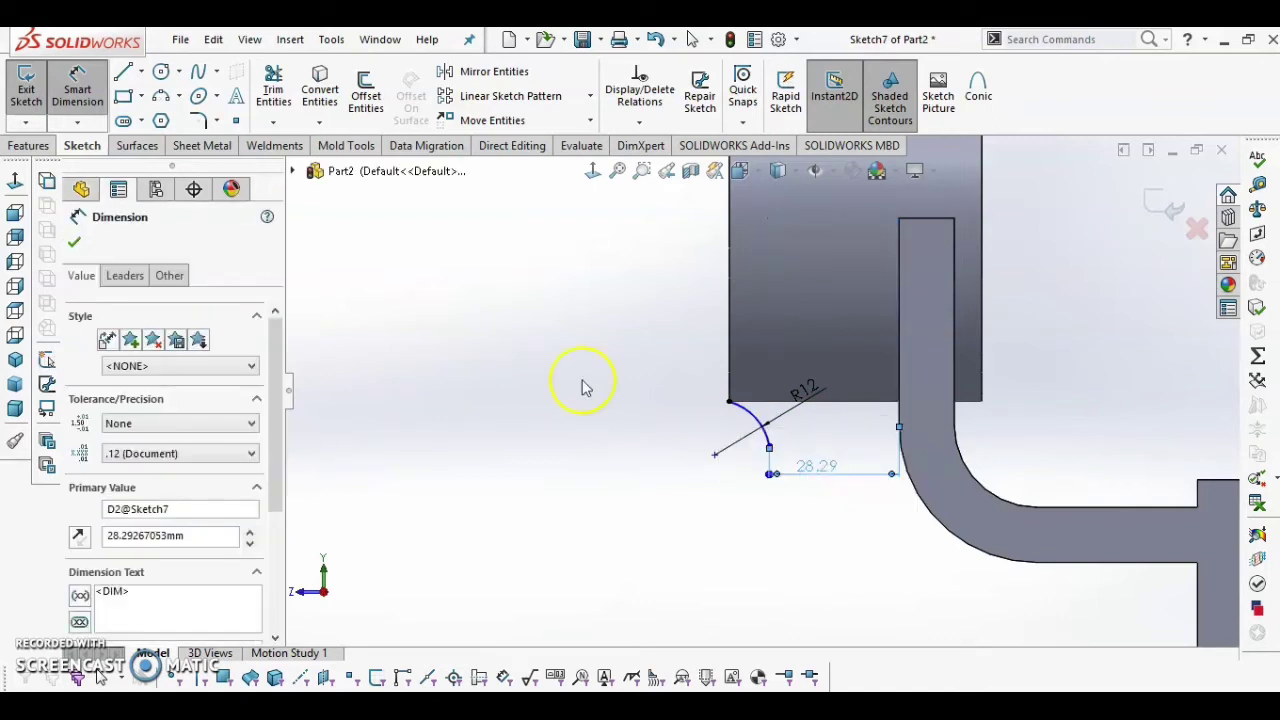
{"action": "left_click", "coordinate": [528, 352]}
- Consult original.jpg and draw a second three-point arc from the R12 arc's lower endpoint, curving down towards the base plate
{"action": "key", "text": "alt+Tab"}
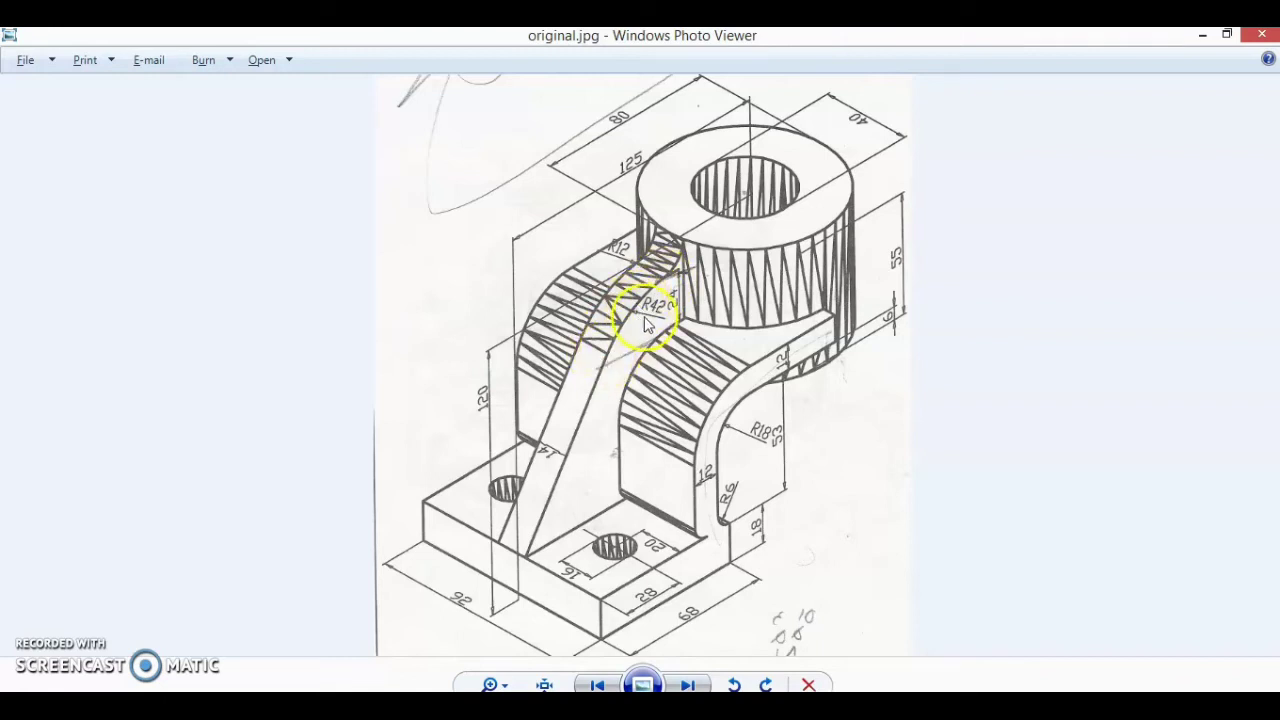
{"action": "key", "text": "alt+Tab"}
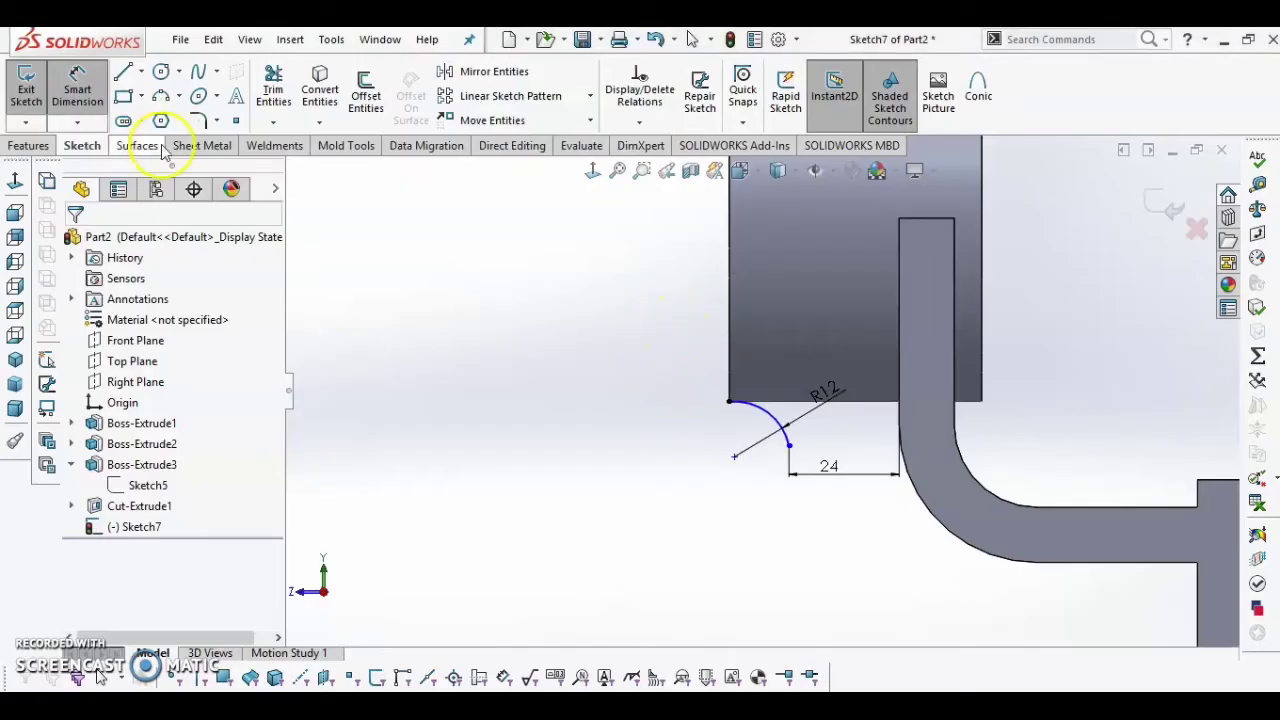
{"action": "left_click", "coordinate": [216, 120]}
{"action": "left_click", "coordinate": [200, 163]}
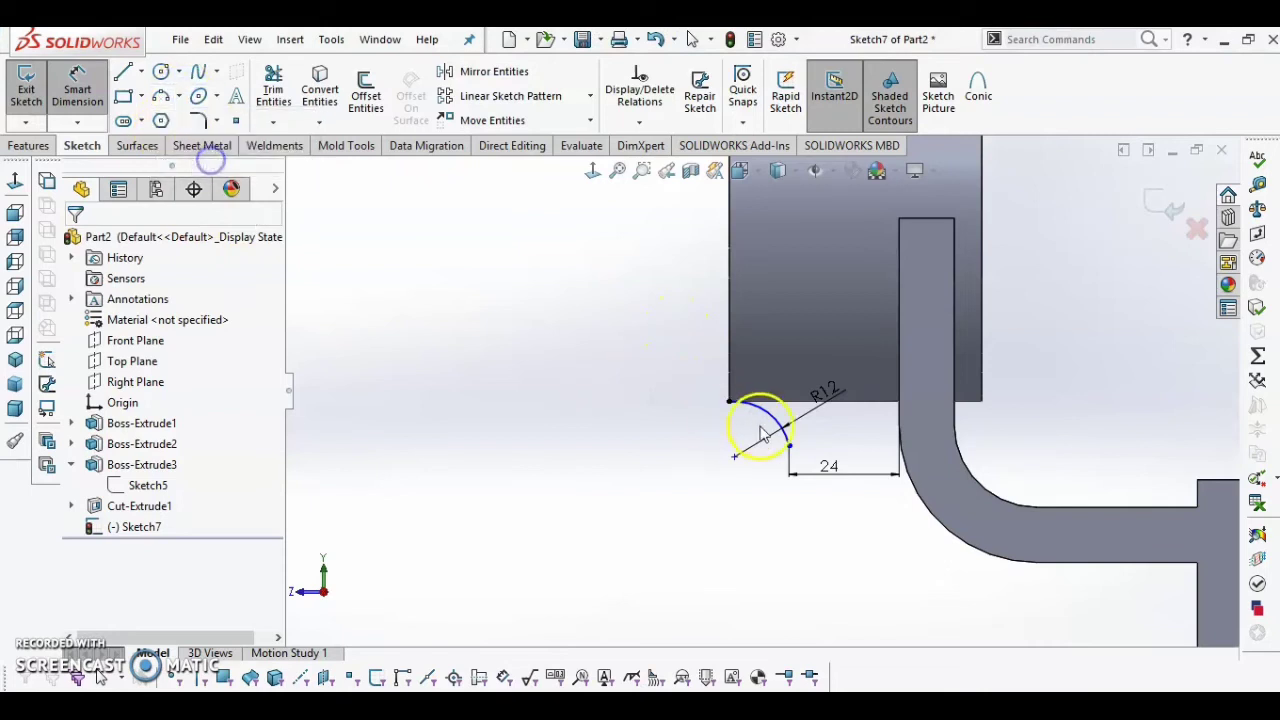
{"action": "left_click", "coordinate": [790, 446]}
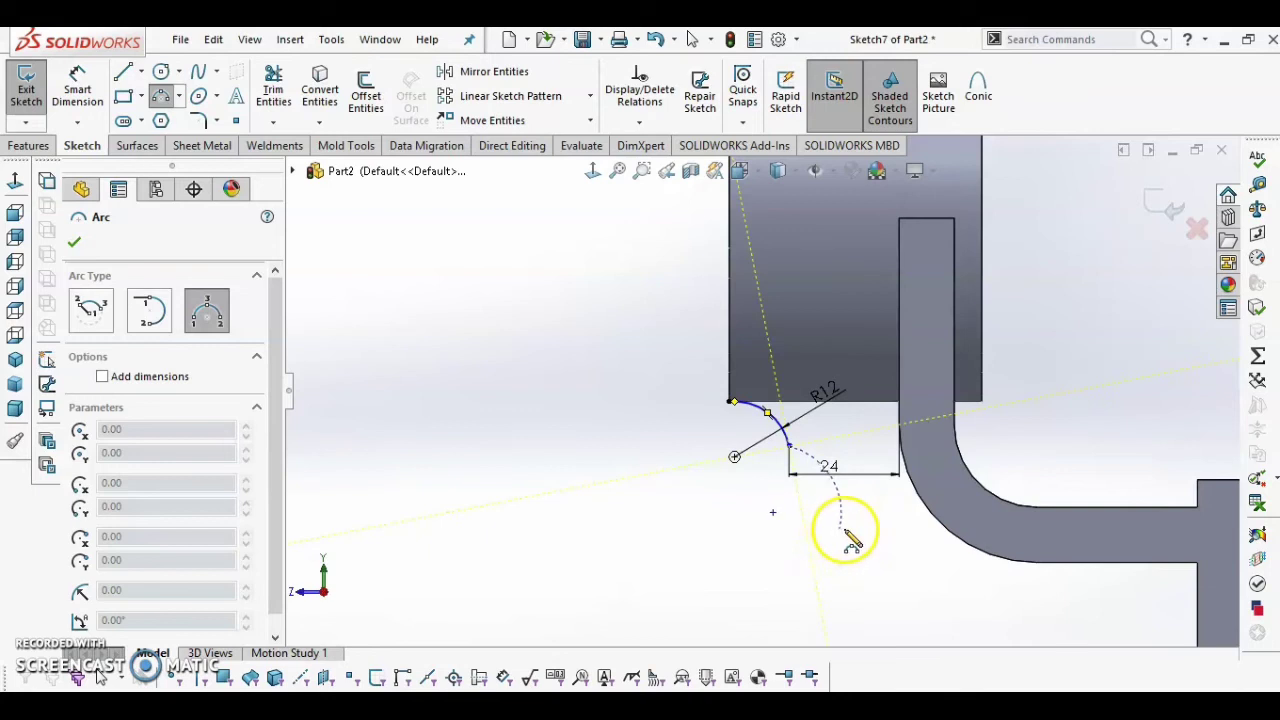
{"action": "left_click", "coordinate": [863, 535]}
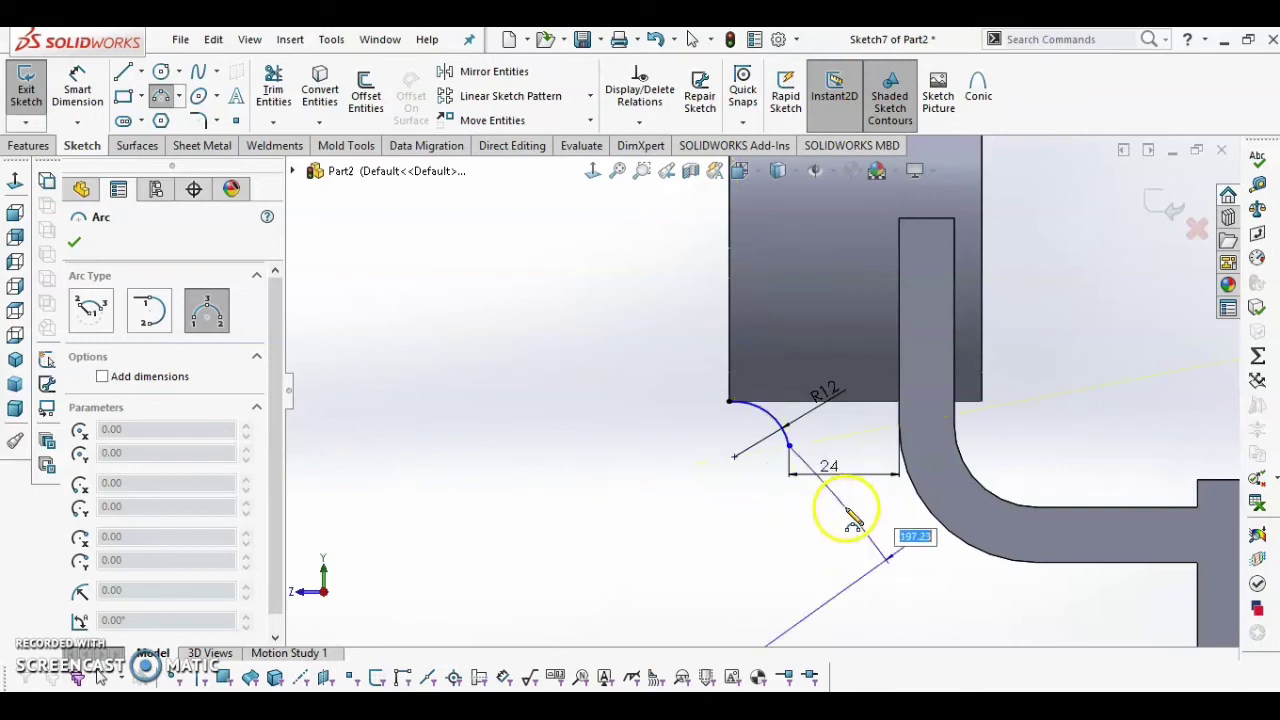
{"action": "left_click", "coordinate": [828, 516]}
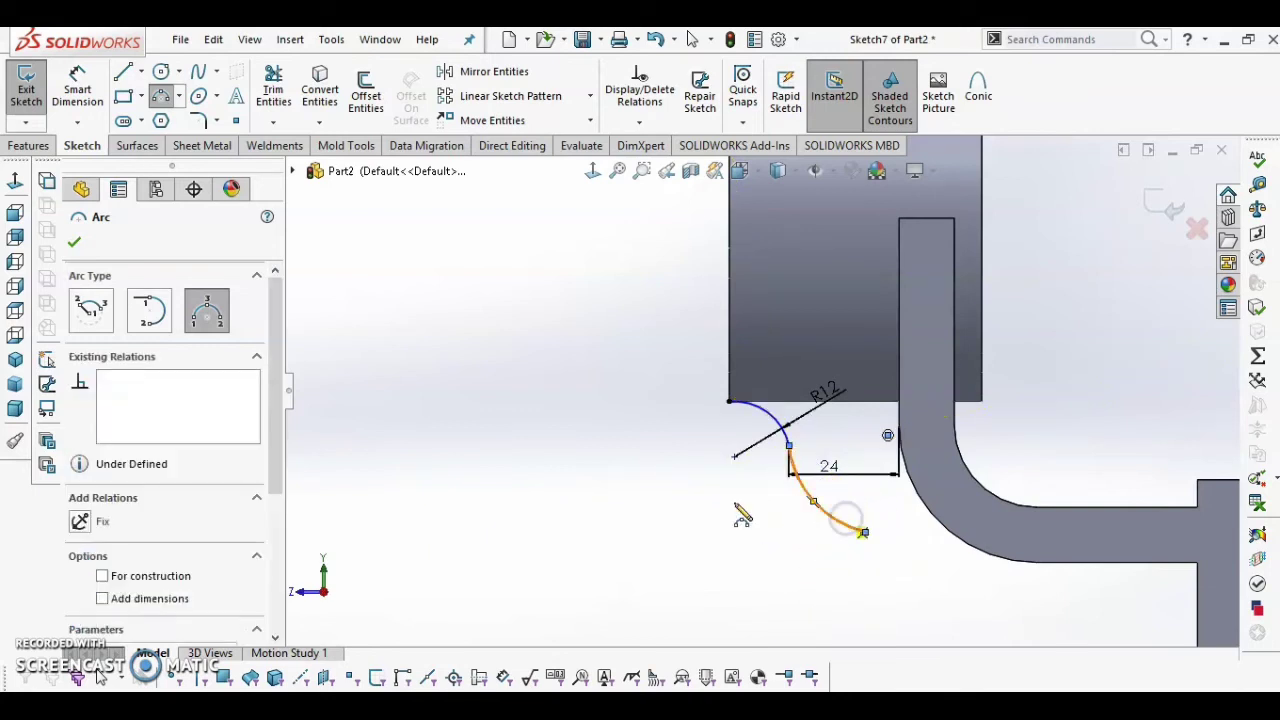
{"action": "key", "text": "Escape"}
{"action": "left_click", "coordinate": [490, 490]}
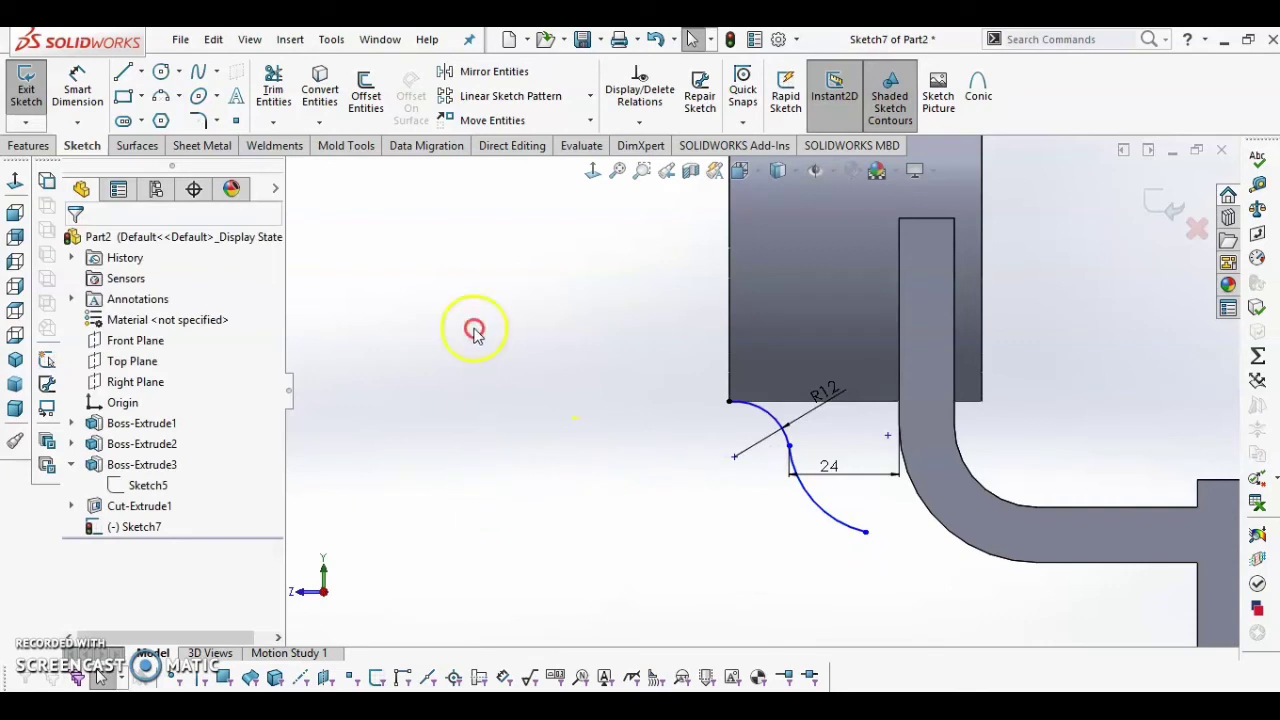
- Dimension the second arc to a 42 mm radius
{"action": "right_click_drag", "start_coordinate": [474, 328], "coordinate": [474, 268]}
{"action": "left_click", "coordinate": [802, 540]}
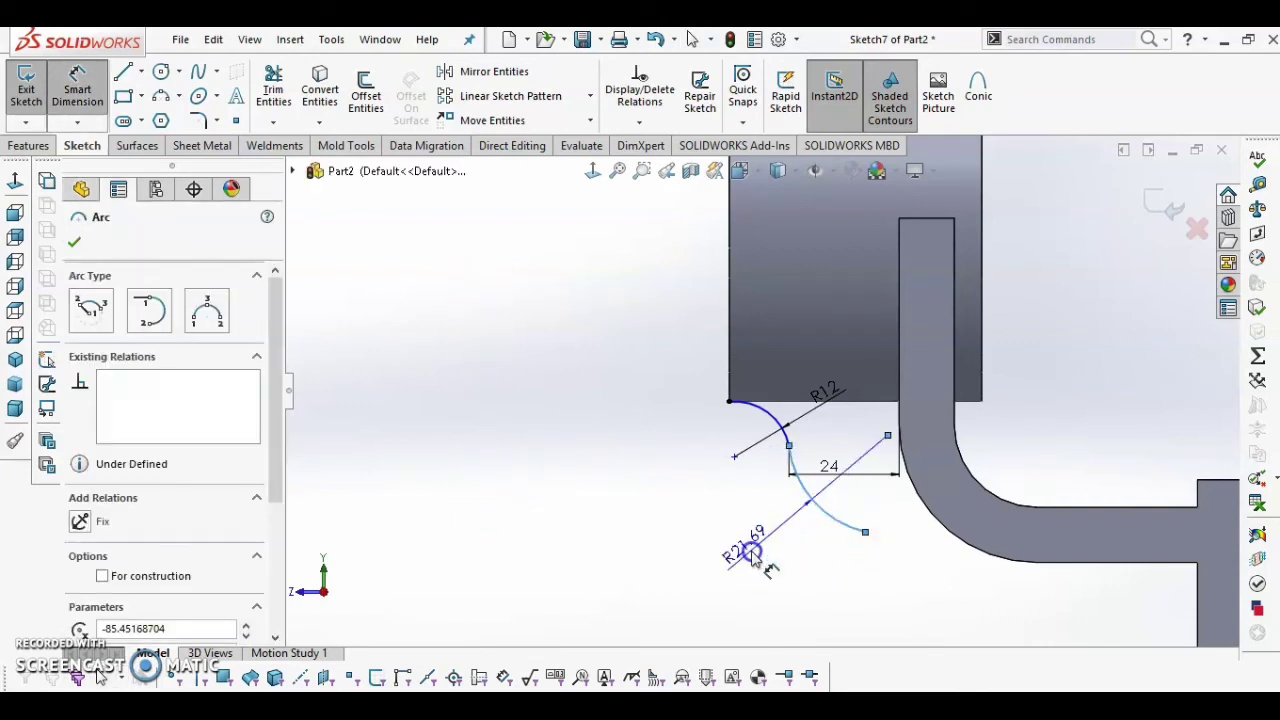
{"action": "left_click", "coordinate": [752, 555]}
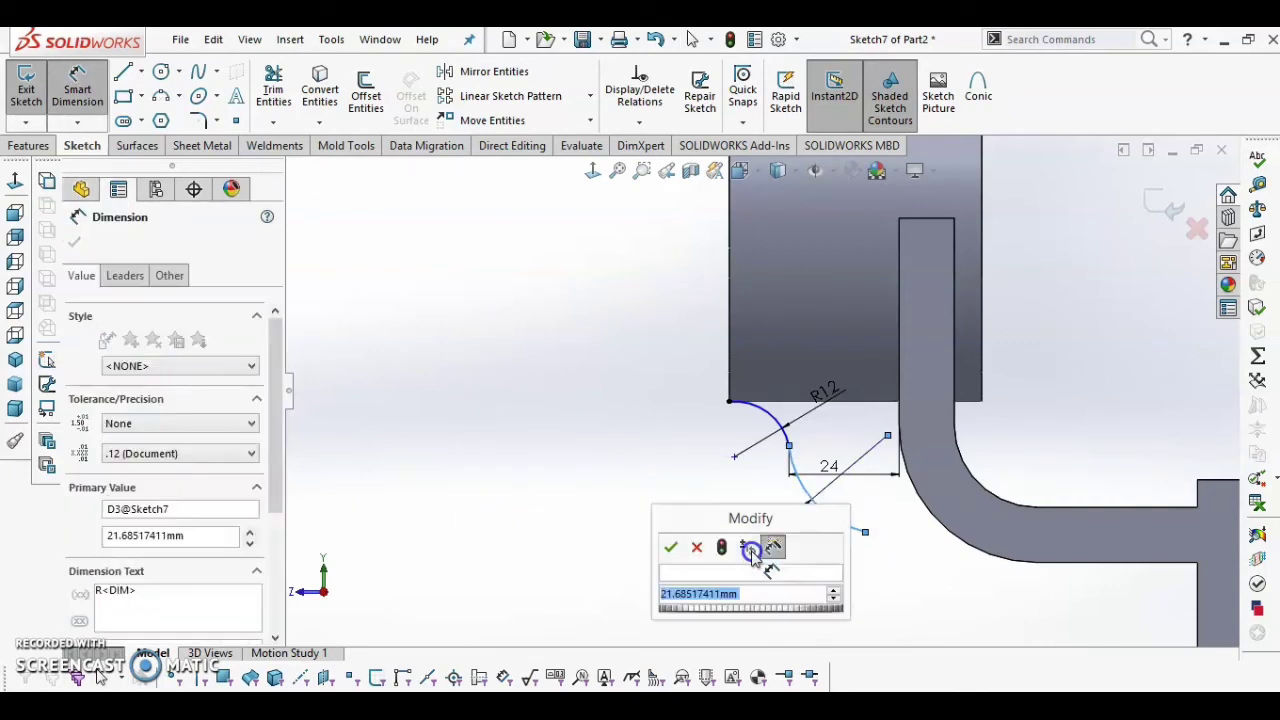
{"action": "type", "text": "42"}
{"action": "key", "text": "Return"}
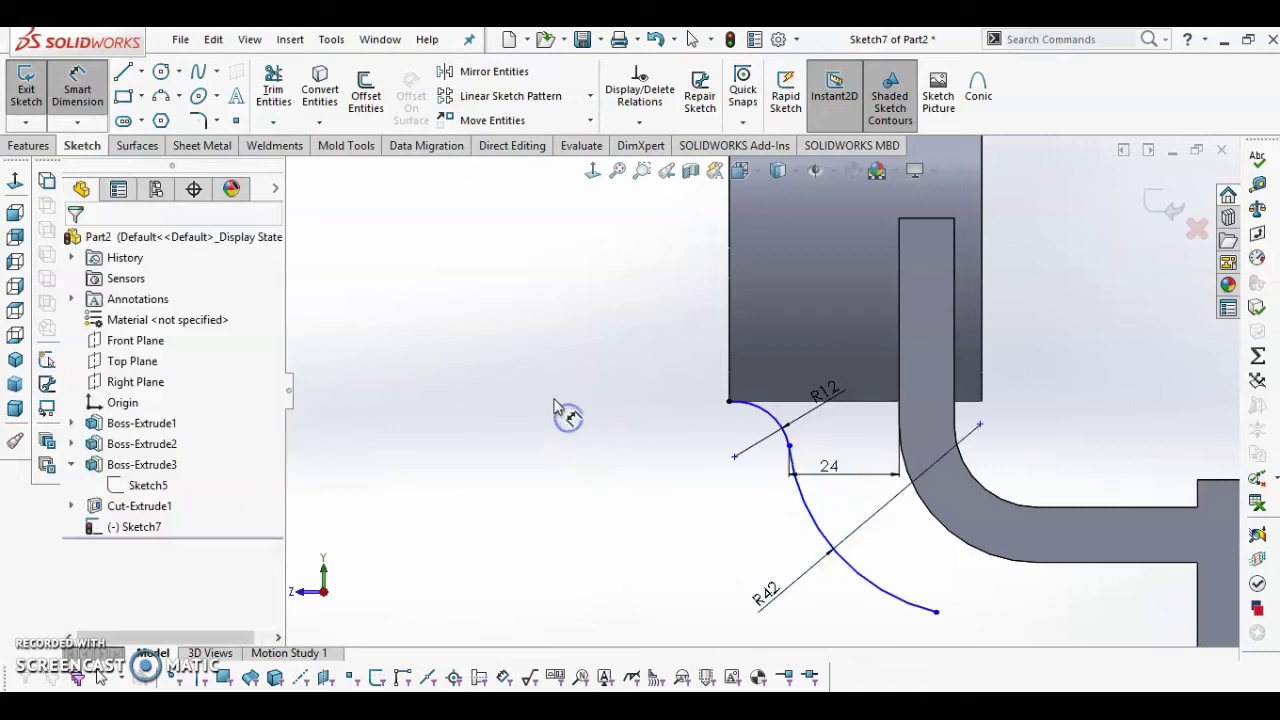
- Compare the sketched rib arcs with the rib's outline and dimensions in original.jpg
{"action": "scroll", "coordinate": [771, 486], "scroll_direction": "up", "scroll_amount": 2}
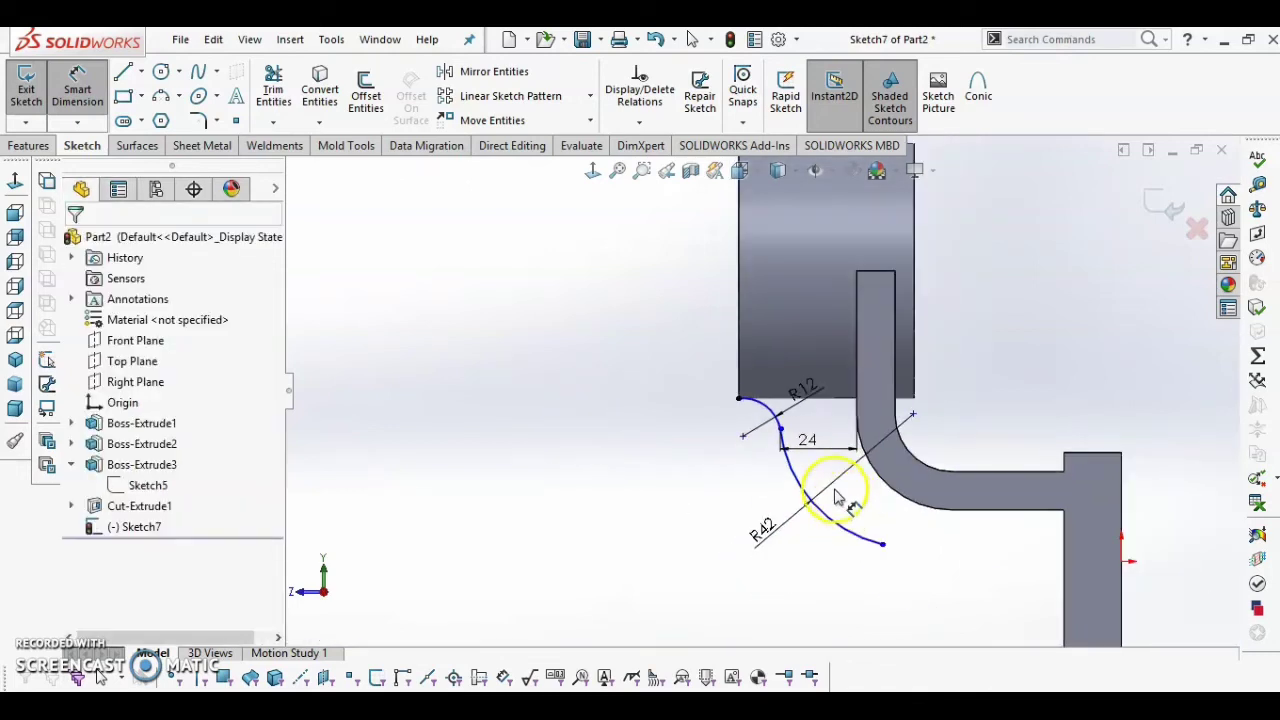
{"action": "key", "text": "alt+Tab"}
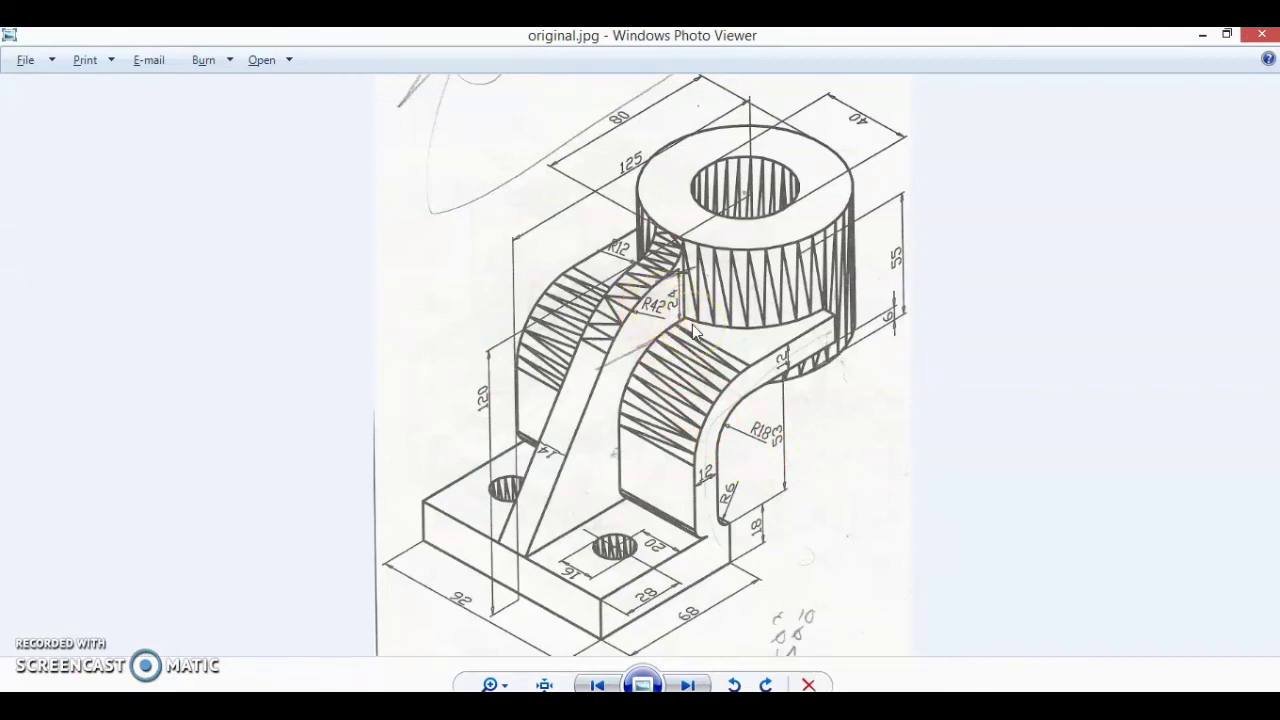
{"action": "key", "text": "alt+Tab"}
{"action": "left_click", "coordinate": [785, 445]}
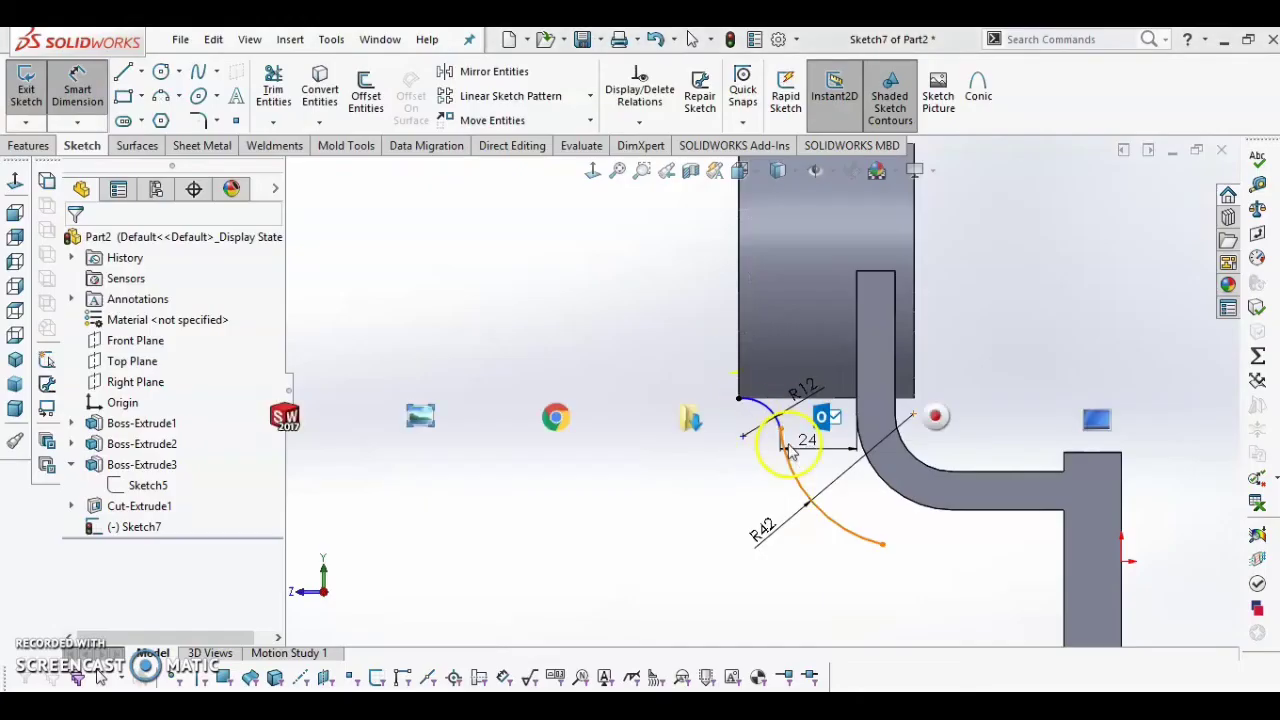
{"action": "key", "text": "alt+Tab"}
{"action": "key", "text": "alt+Tab"}
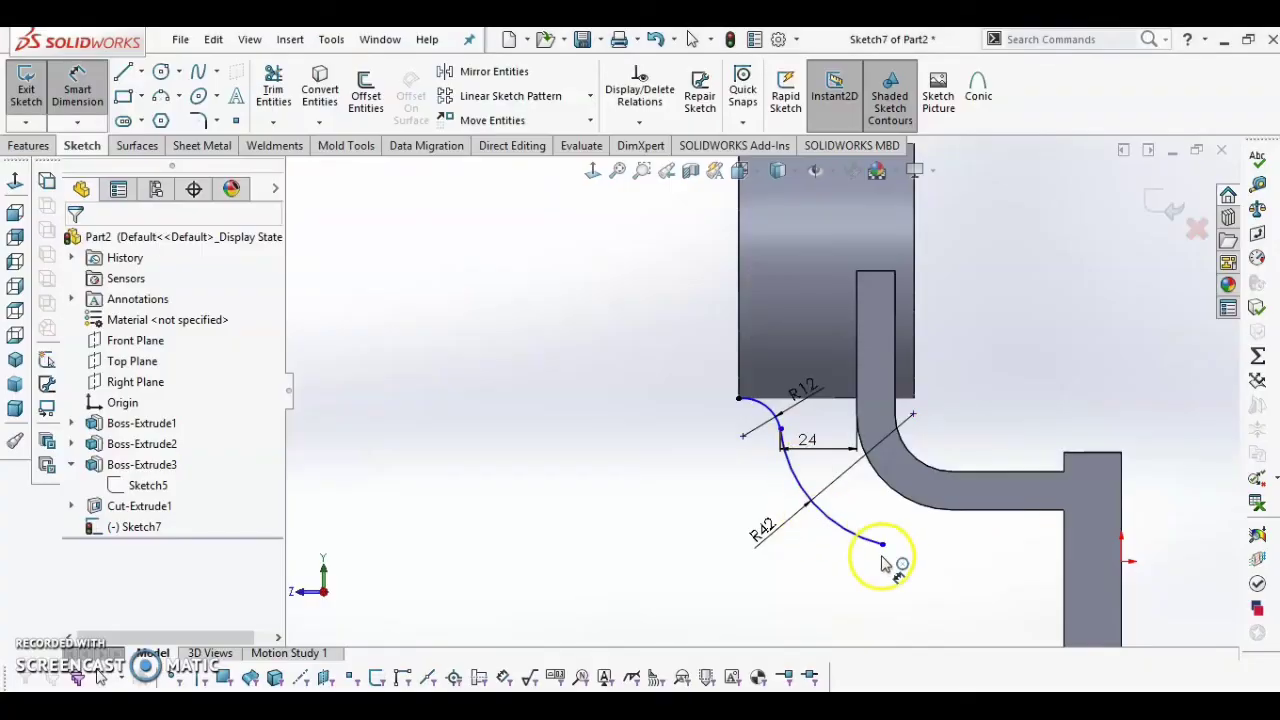
{"action": "scroll", "coordinate": [889, 540], "scroll_direction": "up", "scroll_amount": 2}
- Draw a straight sloping line from the base plate's lower inner corner to a point on the R42 arc
{"action": "right_click_drag", "start_coordinate": [990, 366], "coordinate": [850, 350]}
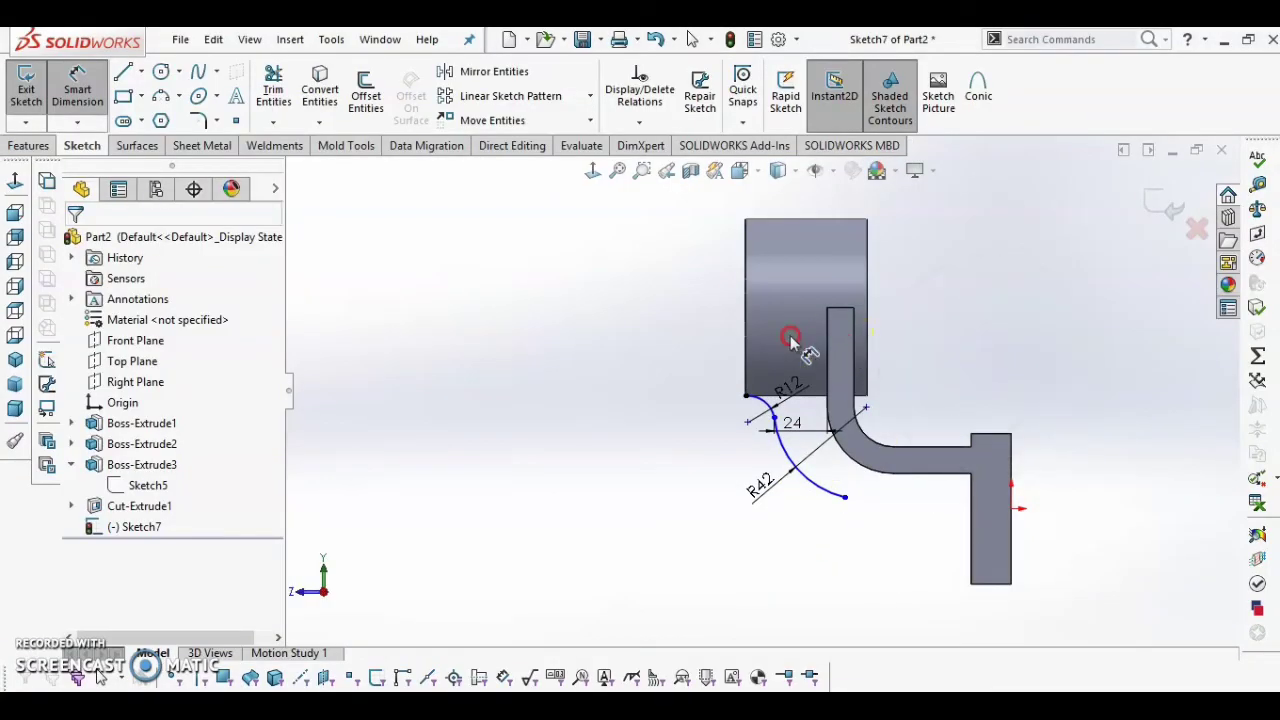
{"action": "key", "text": "alt+Tab"}
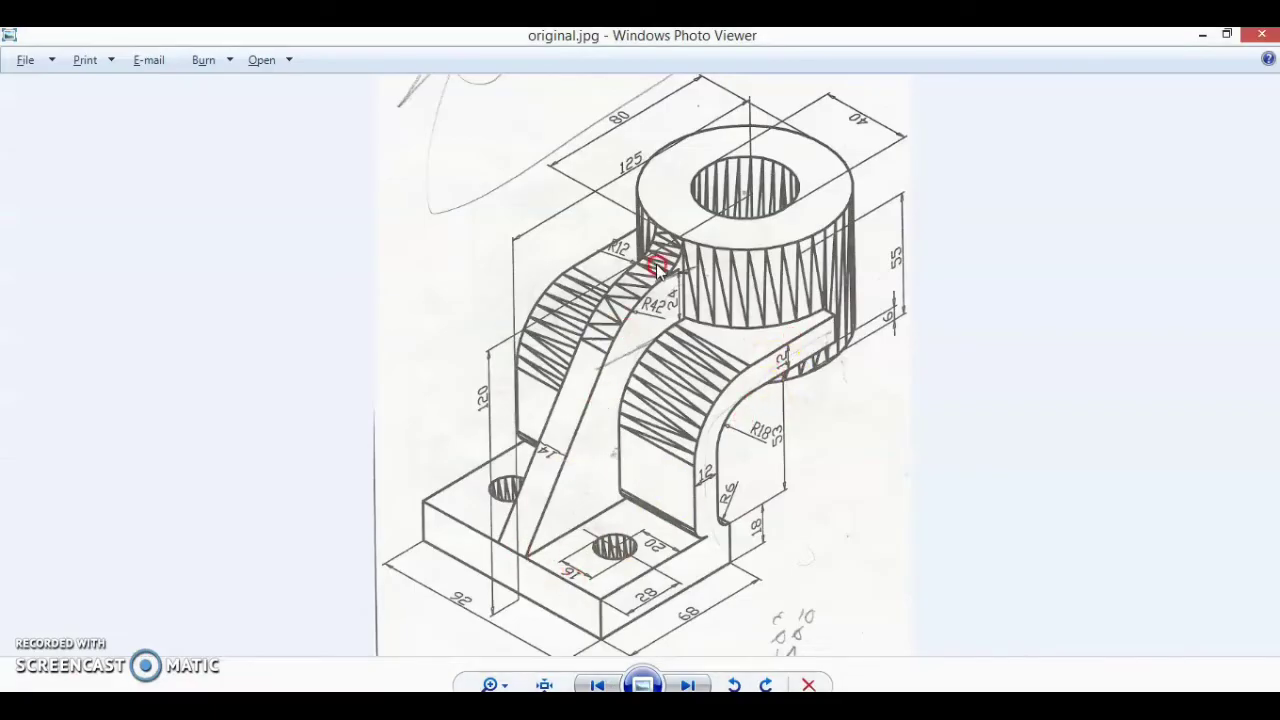
{"action": "key", "text": "alt+Tab"}
{"action": "scroll", "coordinate": [839, 524], "scroll_direction": "up", "scroll_amount": 2}
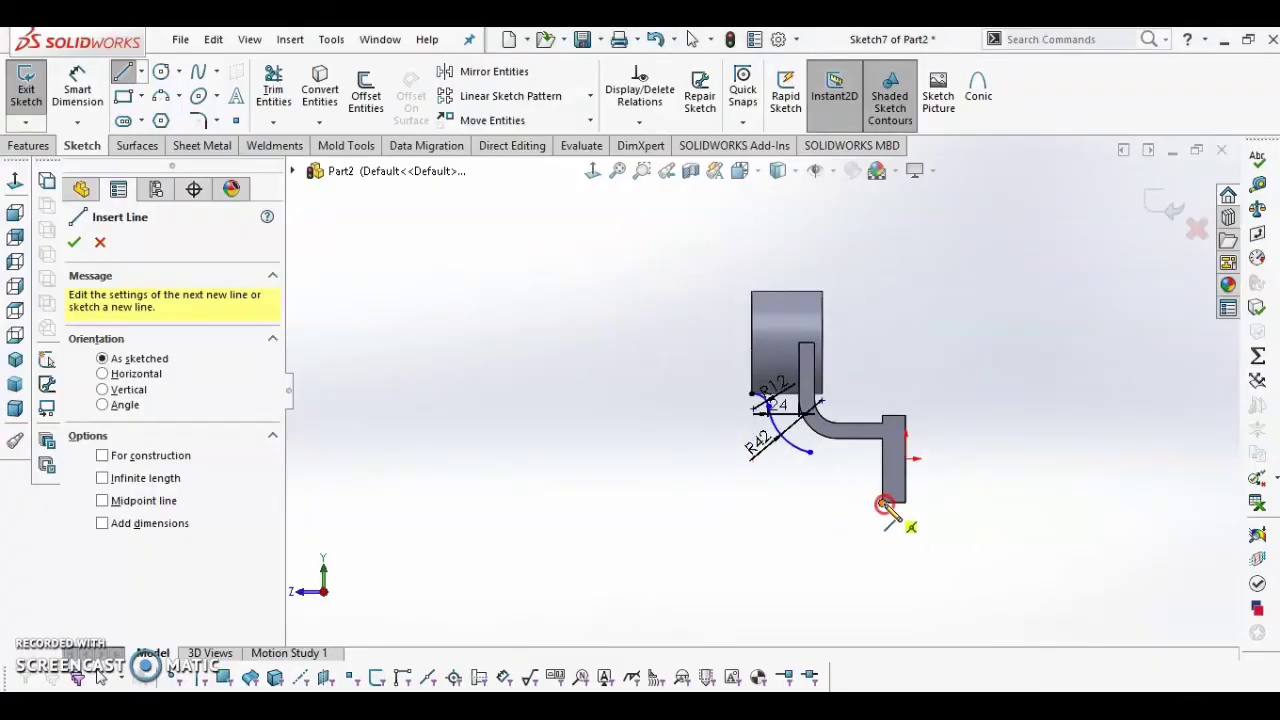
{"action": "left_click", "coordinate": [884, 503]}
{"action": "scroll", "coordinate": [760, 425], "scroll_direction": "down", "scroll_amount": 1}
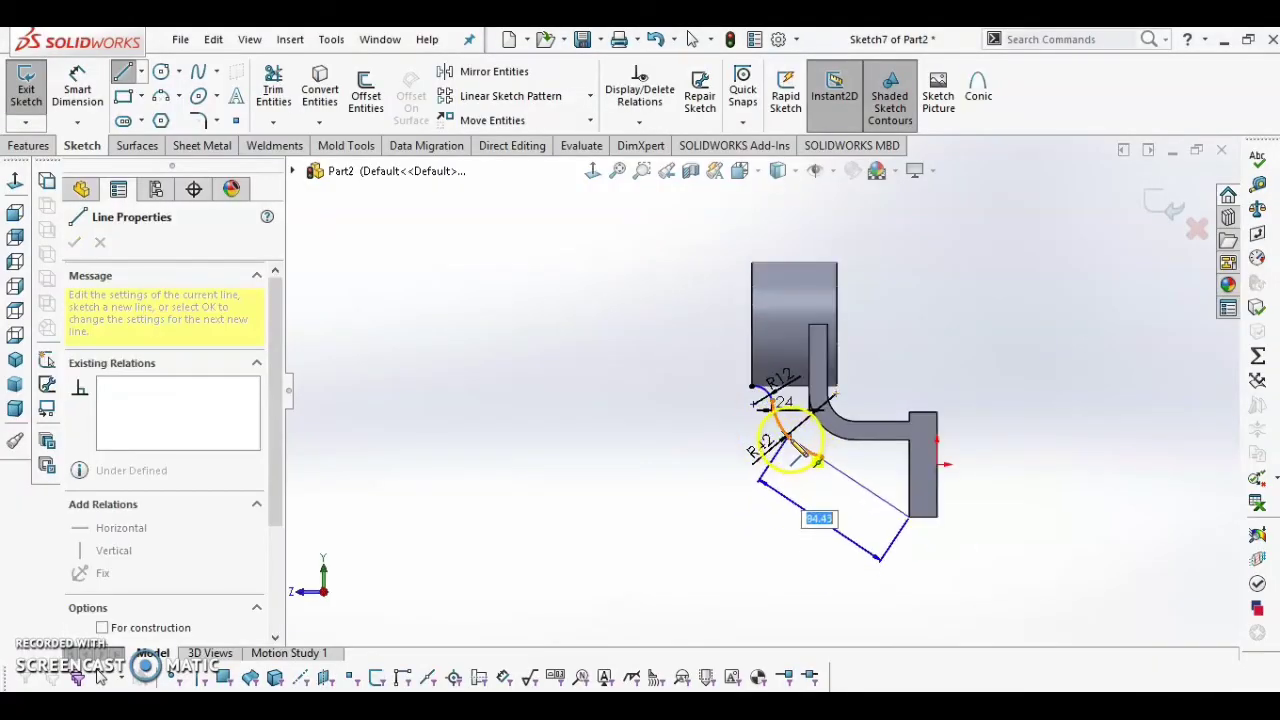
{"action": "left_click", "coordinate": [818, 463]}
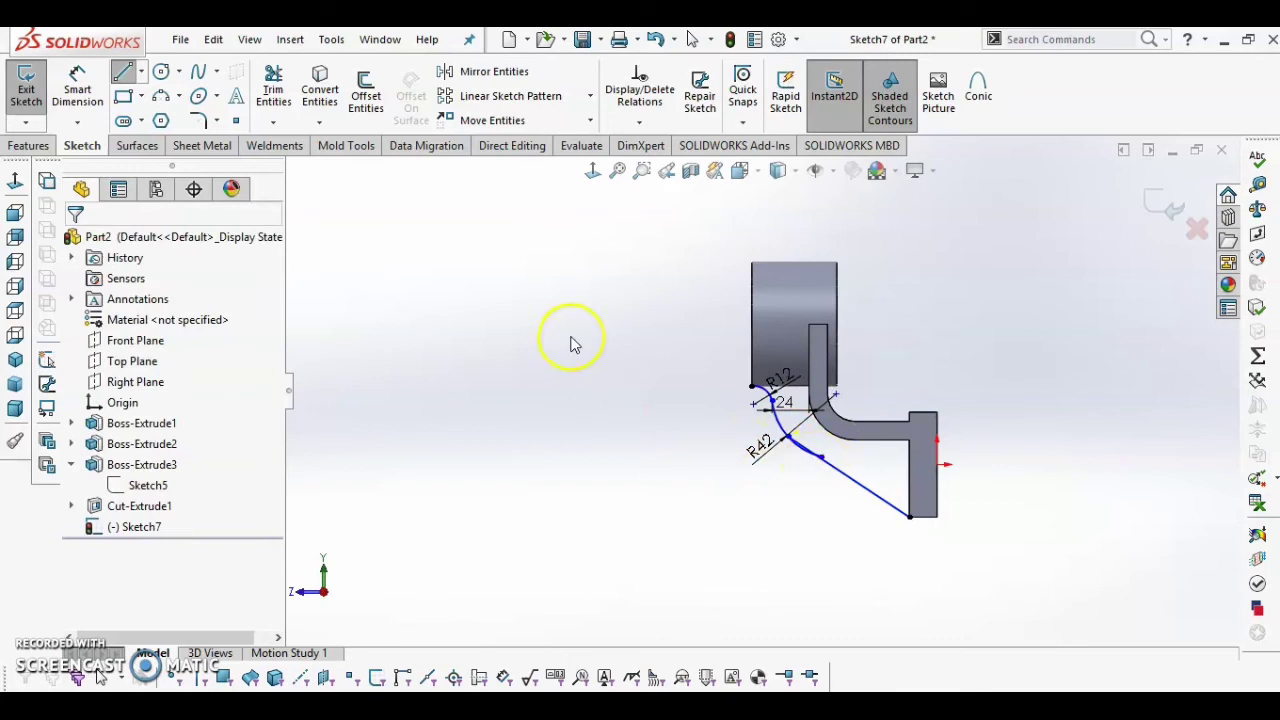
- Trim away the excess of the R42 arc beyond its junction with the sloping line
{"action": "right_click_drag", "start_coordinate": [571, 343], "coordinate": [560, 408]}
{"action": "scroll", "coordinate": [812, 460], "scroll_direction": "up", "scroll_amount": 5}
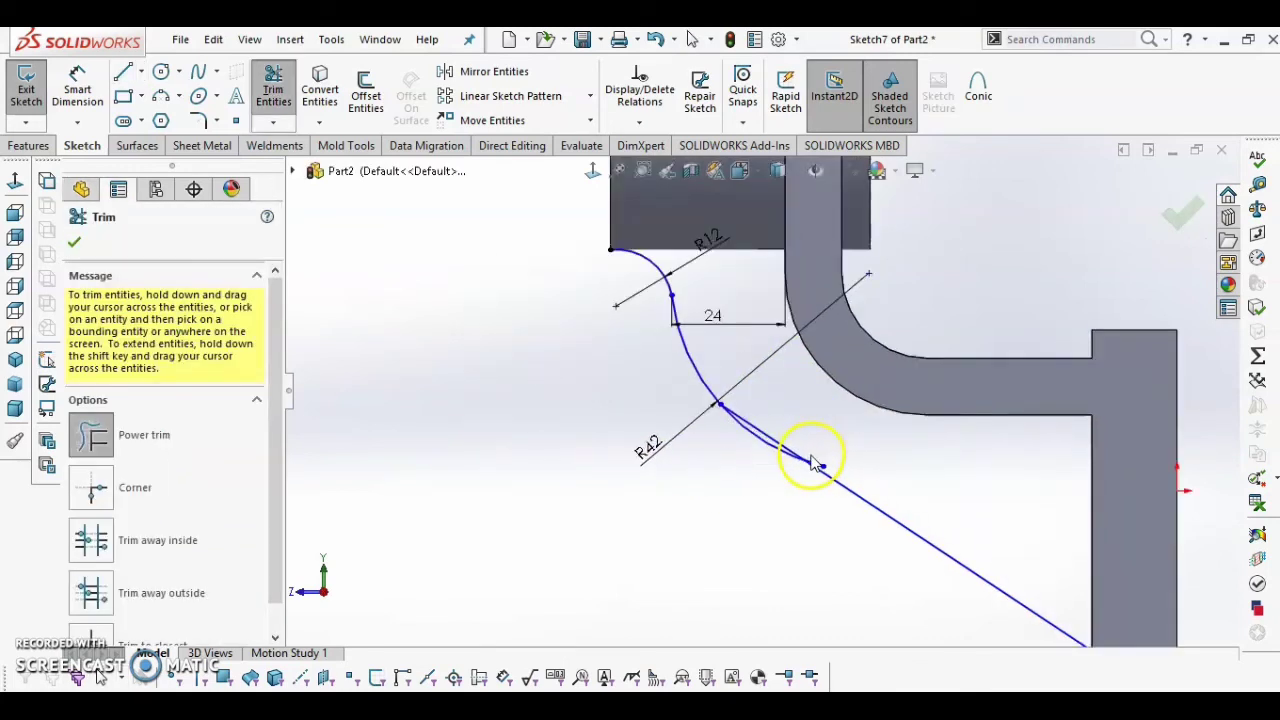
{"action": "scroll", "coordinate": [812, 460], "scroll_direction": "up", "scroll_amount": 3}
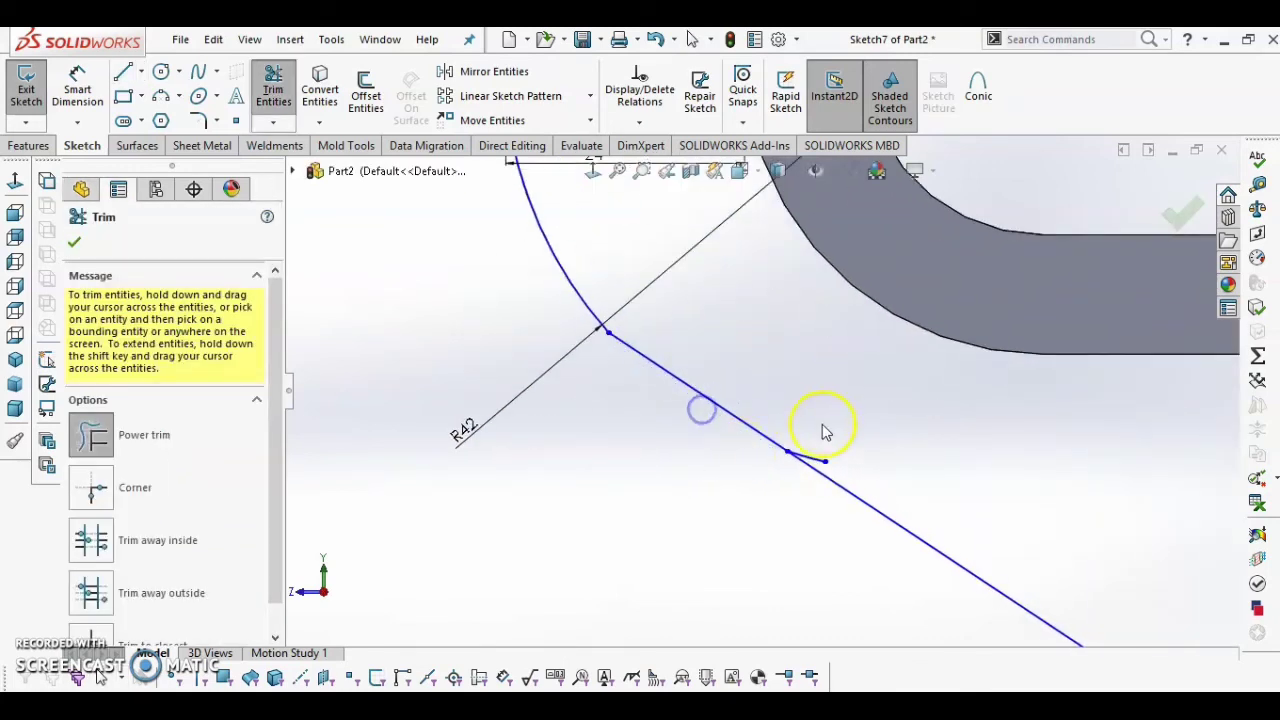
{"action": "scroll", "coordinate": [822, 432], "scroll_direction": "up", "scroll_amount": 3}
{"action": "scroll", "coordinate": [755, 430], "scroll_direction": "down", "scroll_amount": 6}
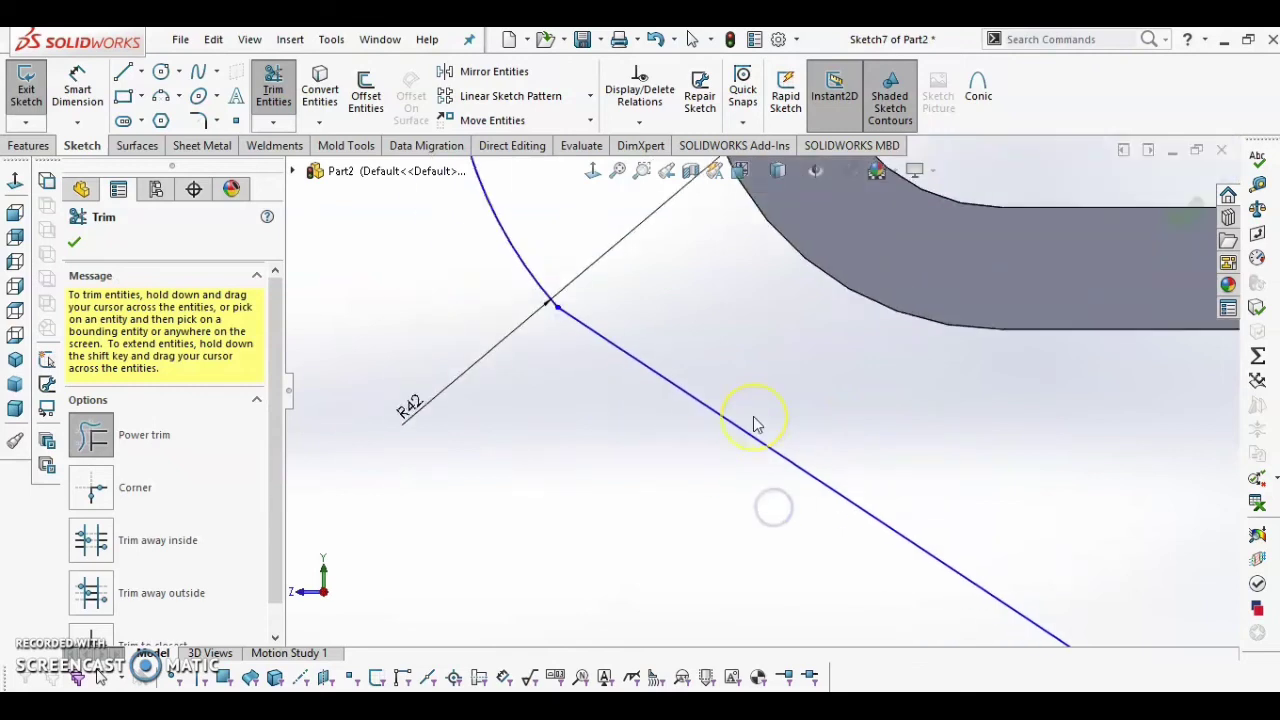
{"action": "scroll", "coordinate": [740, 390], "scroll_direction": "up", "scroll_amount": 2}
{"action": "scroll", "coordinate": [738, 378], "scroll_direction": "down", "scroll_amount": 6}
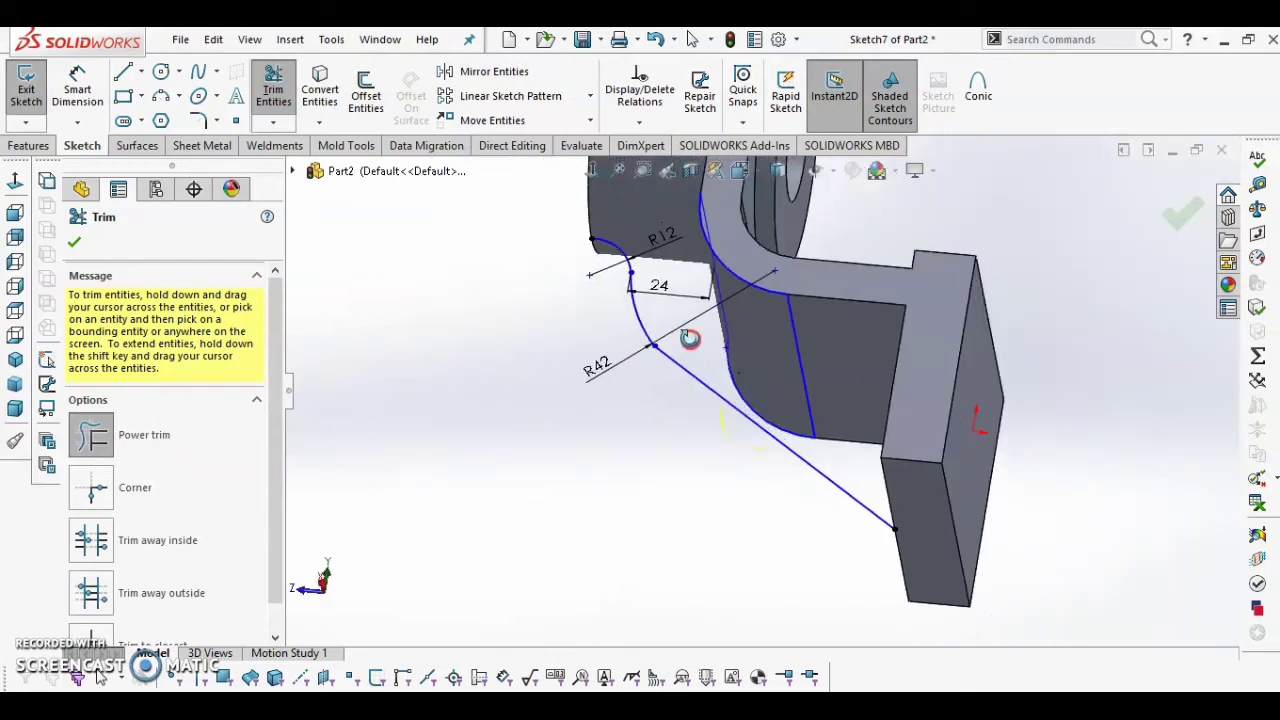
{"action": "key", "text": "Escape"}
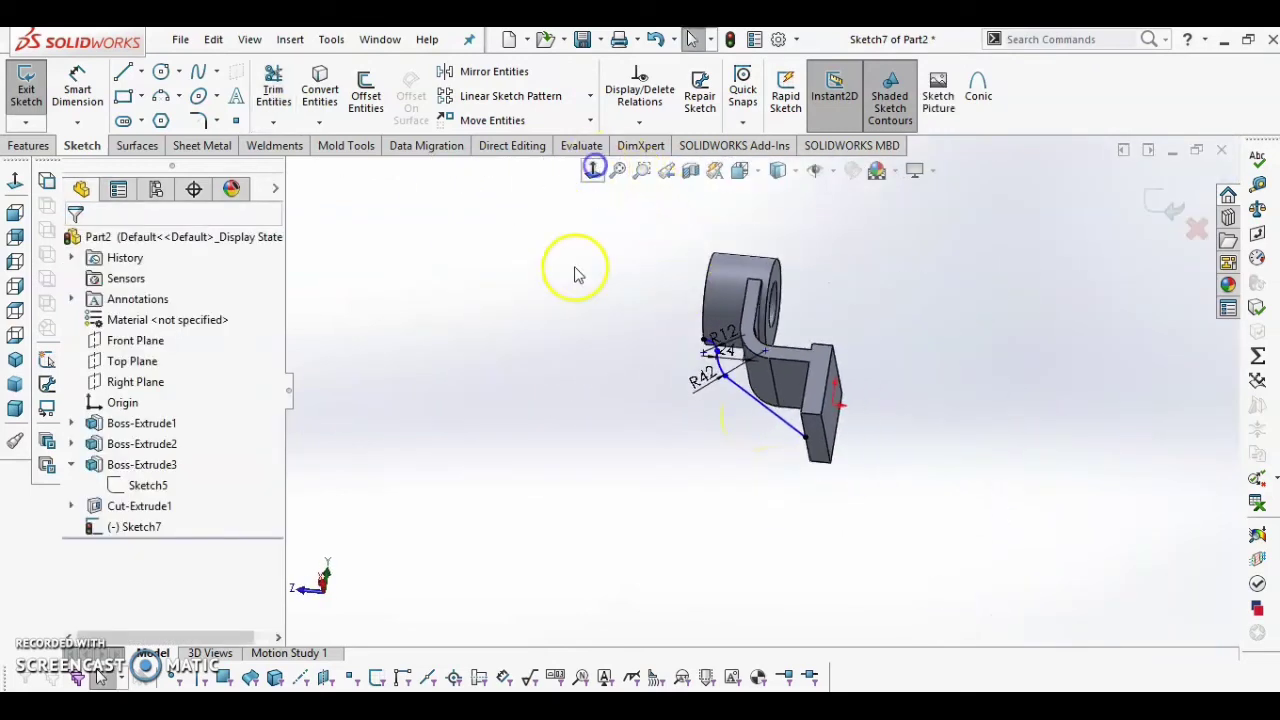
- Convert the inner edges of the base plate and arm and the boss's lower edge into sketch entities, closing the rib profile
{"action": "left_click", "coordinate": [574, 273]}
{"action": "scroll", "coordinate": [706, 395], "scroll_direction": "up", "scroll_amount": 1}
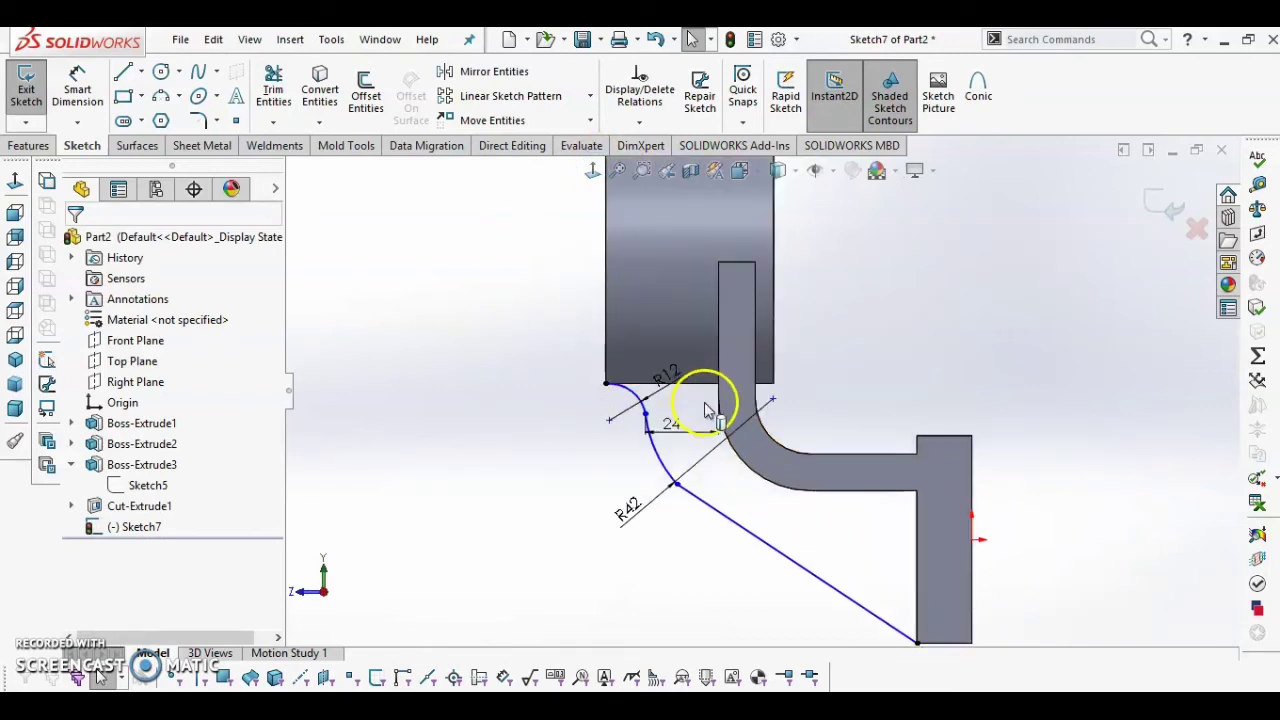
{"action": "scroll", "coordinate": [830, 490], "scroll_direction": "down", "scroll_amount": 2}
{"action": "left_click", "coordinate": [894, 512]}
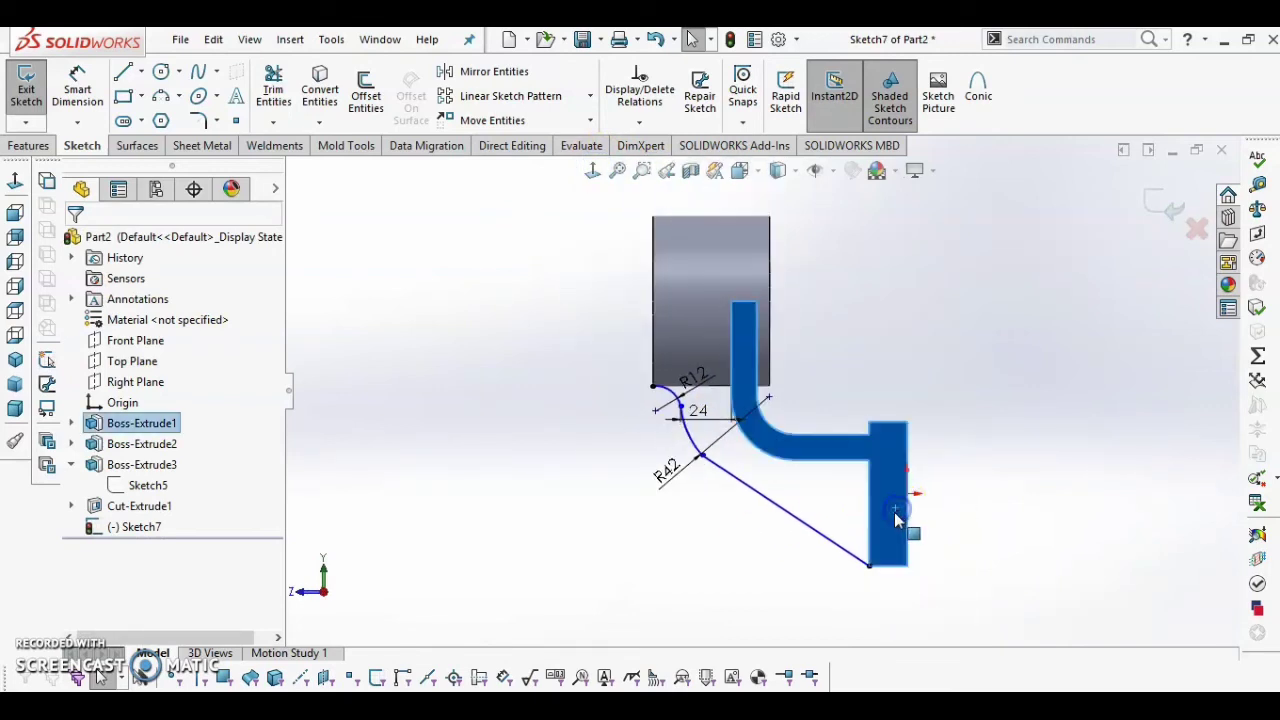
{"action": "left_click", "coordinate": [988, 535]}
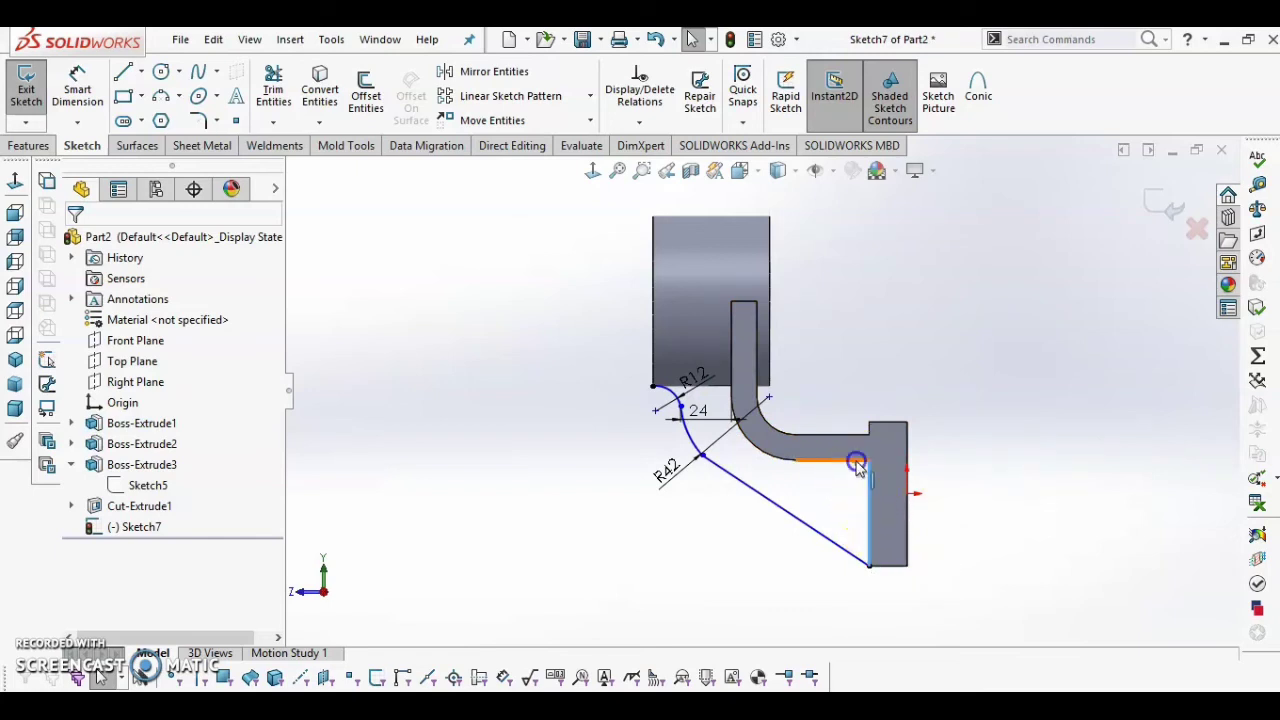
{"action": "left_click", "coordinate": [742, 422]}
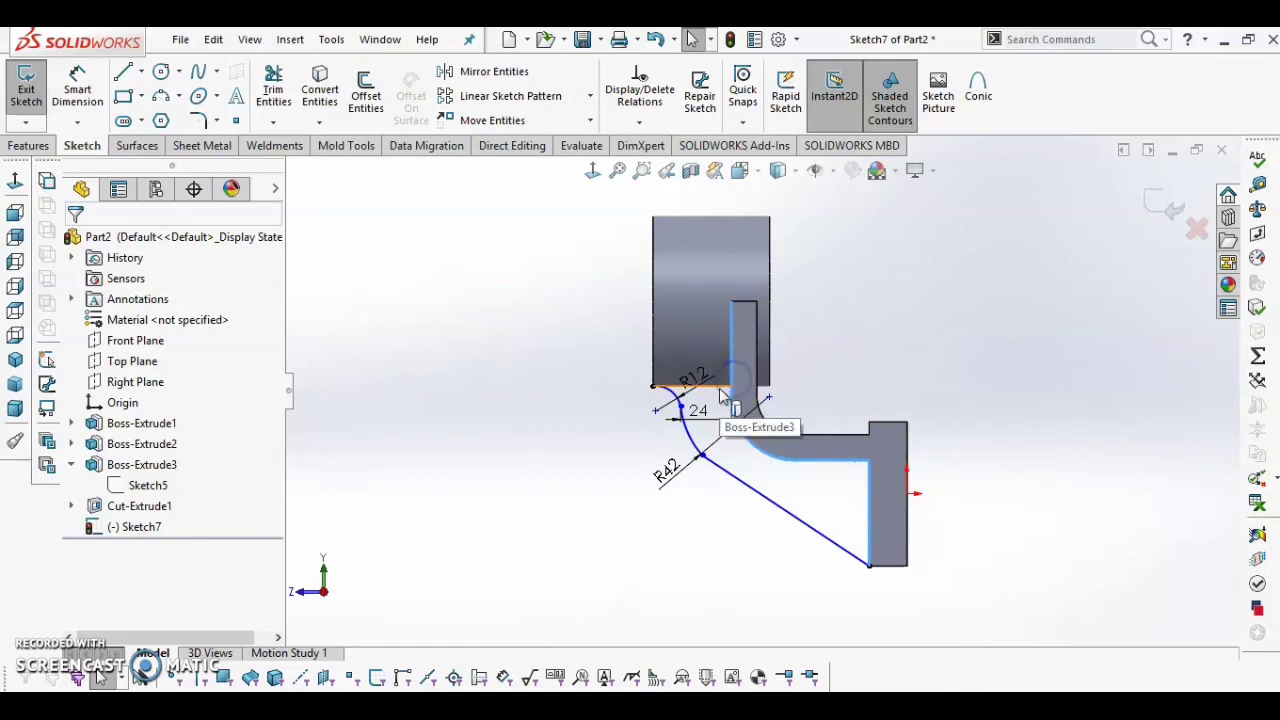
{"action": "left_click", "coordinate": [722, 396]}
{"action": "left_click", "coordinate": [320, 90]}
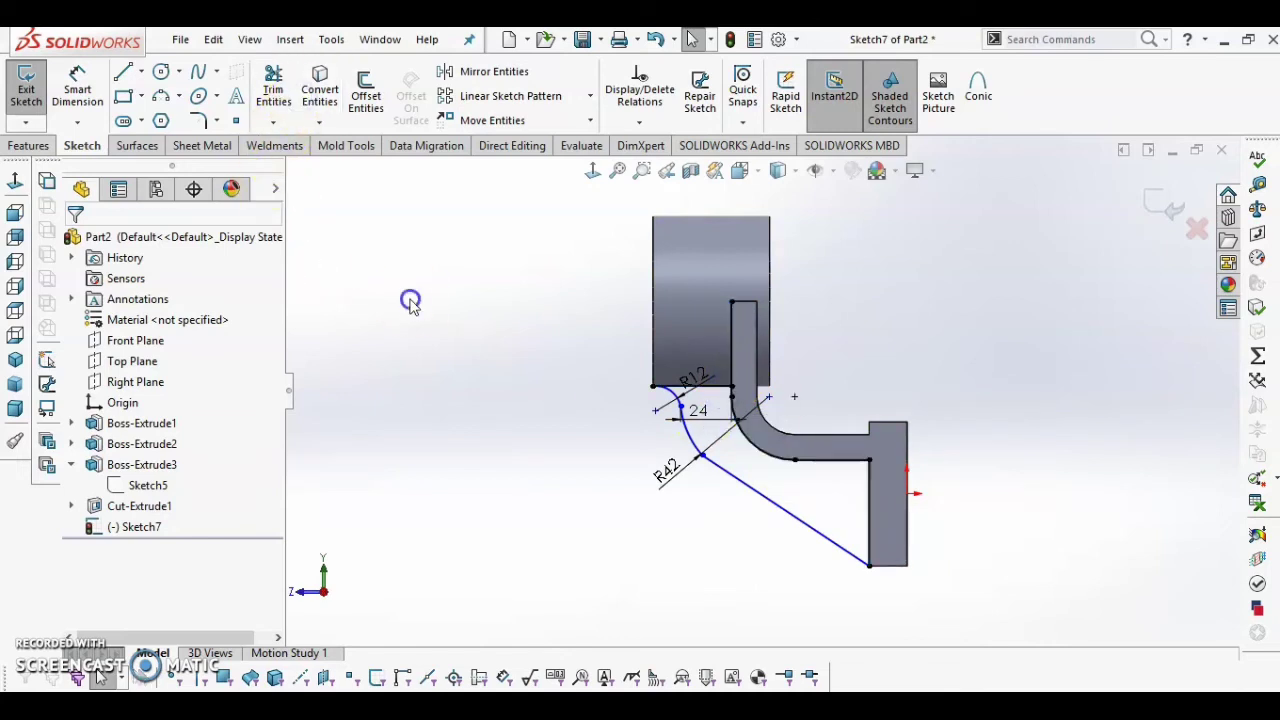
- Trim away the converted arm edge beyond its junction with the boss's lower edge
{"action": "scroll", "coordinate": [840, 450], "scroll_direction": "down", "scroll_amount": 3}
{"action": "right_click_drag", "start_coordinate": [963, 314], "coordinate": [810, 306]}
{"action": "left_click_drag", "start_coordinate": [800, 278], "coordinate": [606, 280]}
{"action": "scroll", "coordinate": [734, 312], "scroll_direction": "up", "scroll_amount": 5}
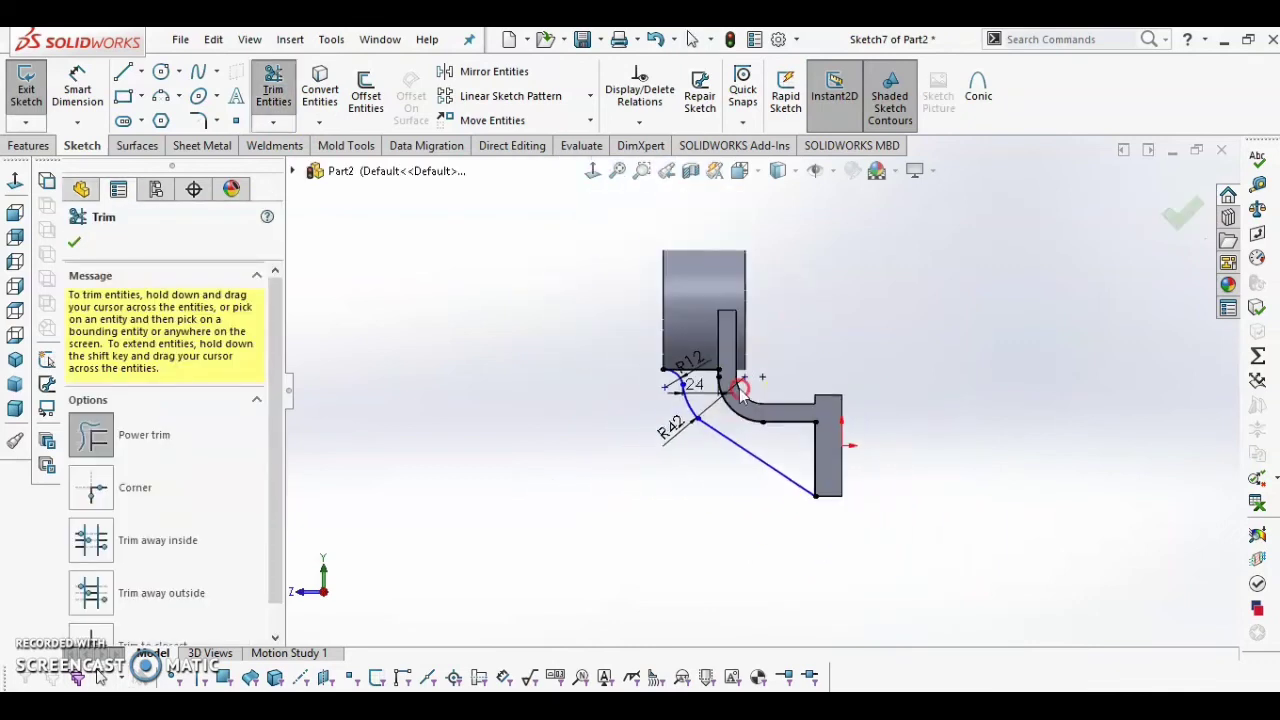
- Start a boss extrusion of the closed rib region with Mid Plane as the end condition
{"action": "mouse_move", "coordinate": [746, 382]}
{"action": "middle_mouse_down"}
{"action": "mouse_move", "coordinate": [772, 376]}
{"action": "mouse_move", "coordinate": [794, 392]}
{"action": "mouse_move", "coordinate": [712, 396]}
{"action": "middle_mouse_up"}
{"action": "scroll", "coordinate": [776, 392], "scroll_direction": "down", "scroll_amount": 3}
{"action": "scroll", "coordinate": [740, 412], "scroll_direction": "up", "scroll_amount": 2}
{"action": "left_click", "coordinate": [26, 90]}
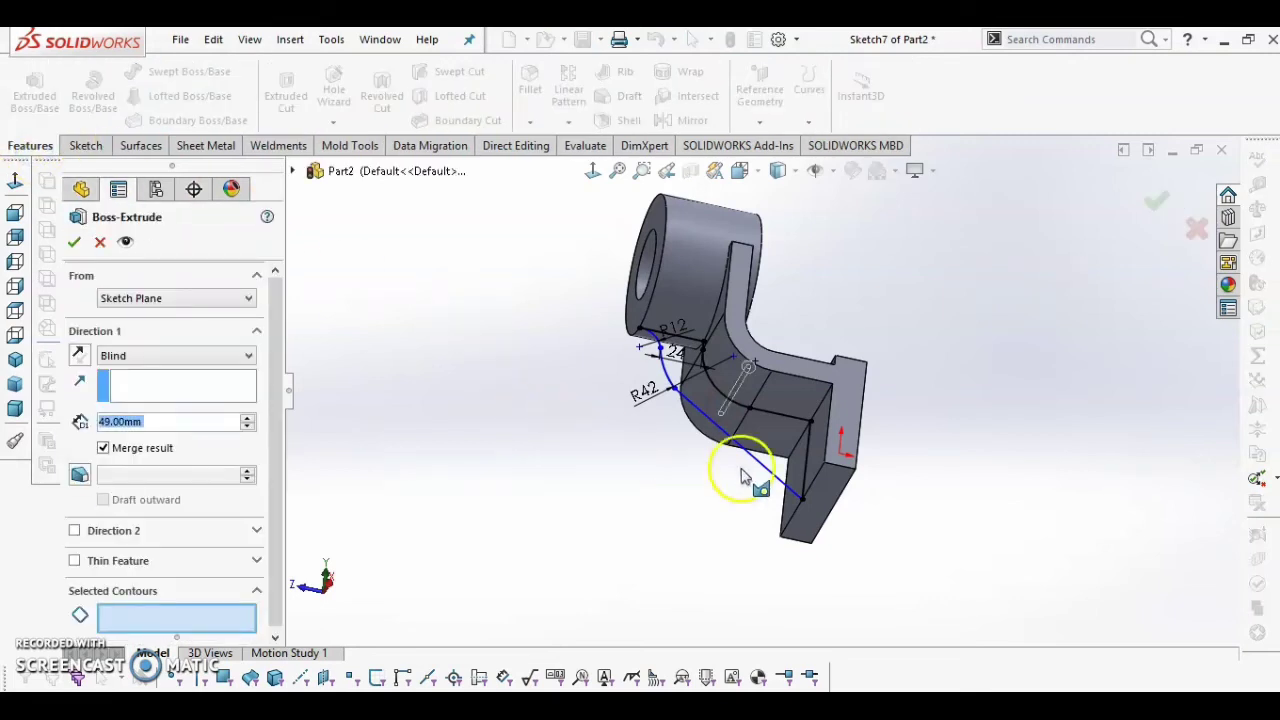
{"action": "left_click", "coordinate": [208, 614]}
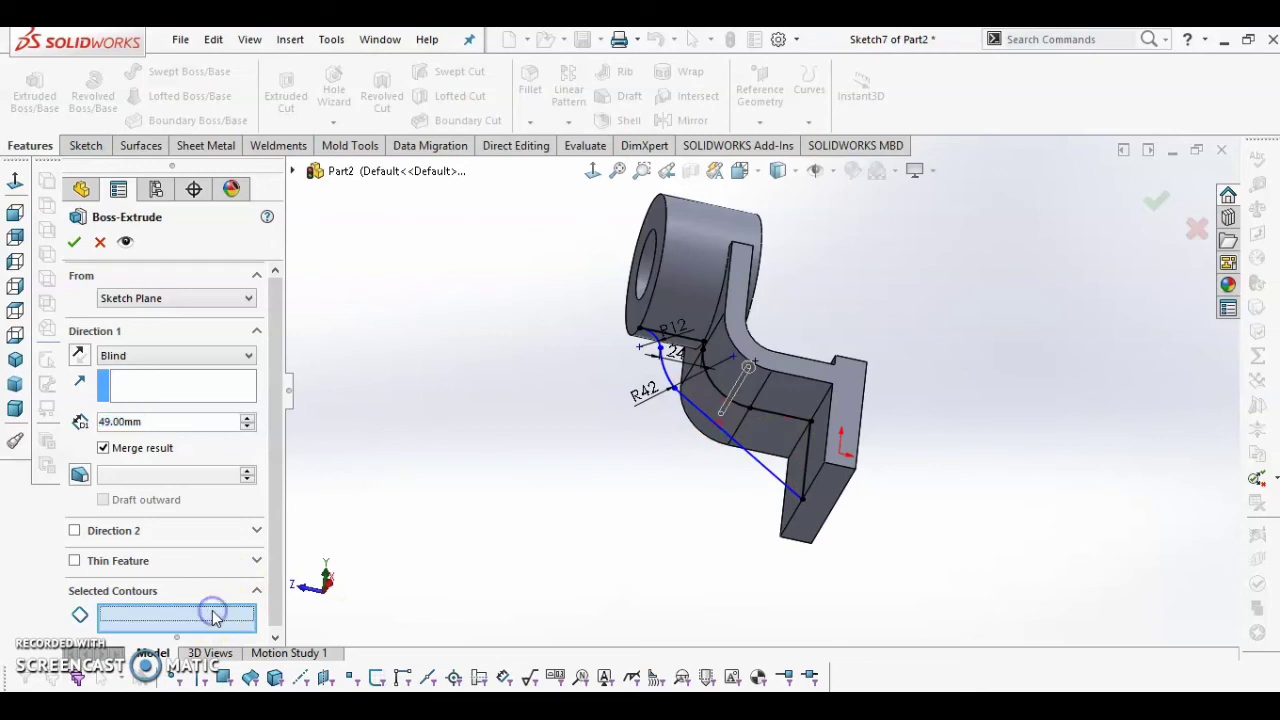
{"action": "left_click", "coordinate": [720, 436]}
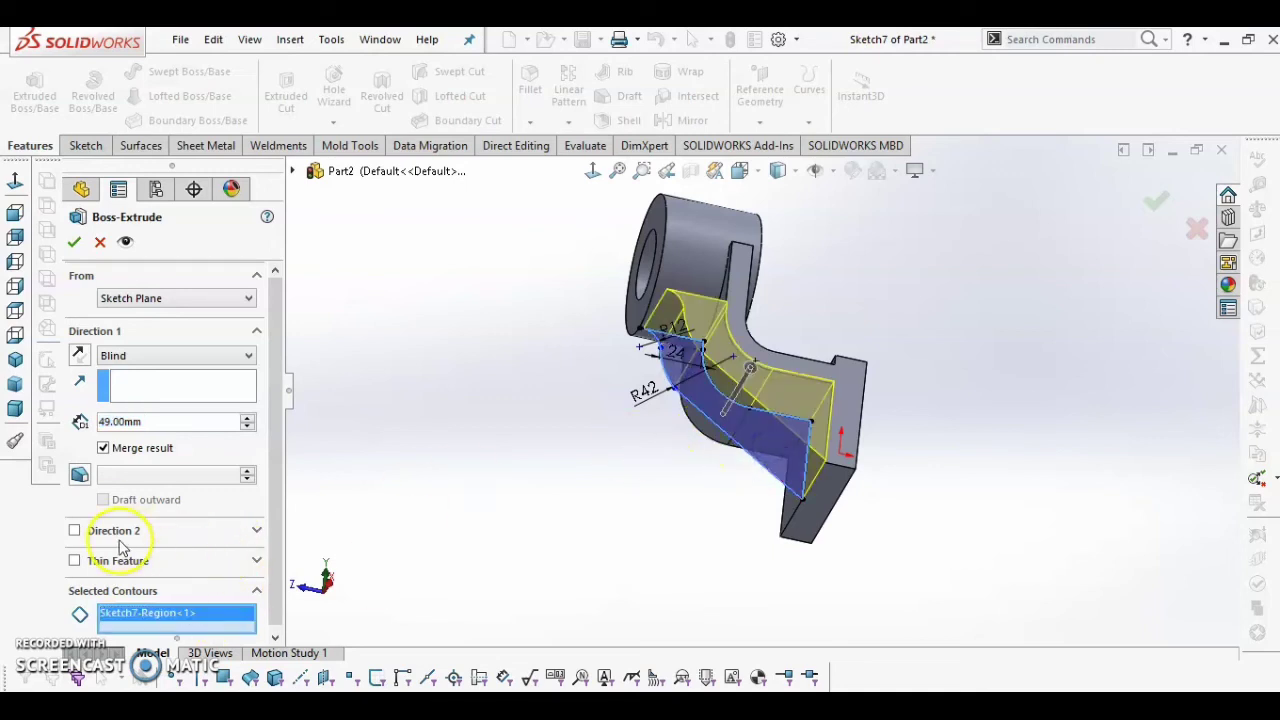
{"action": "left_click", "coordinate": [172, 357]}
{"action": "left_click", "coordinate": [165, 447]}
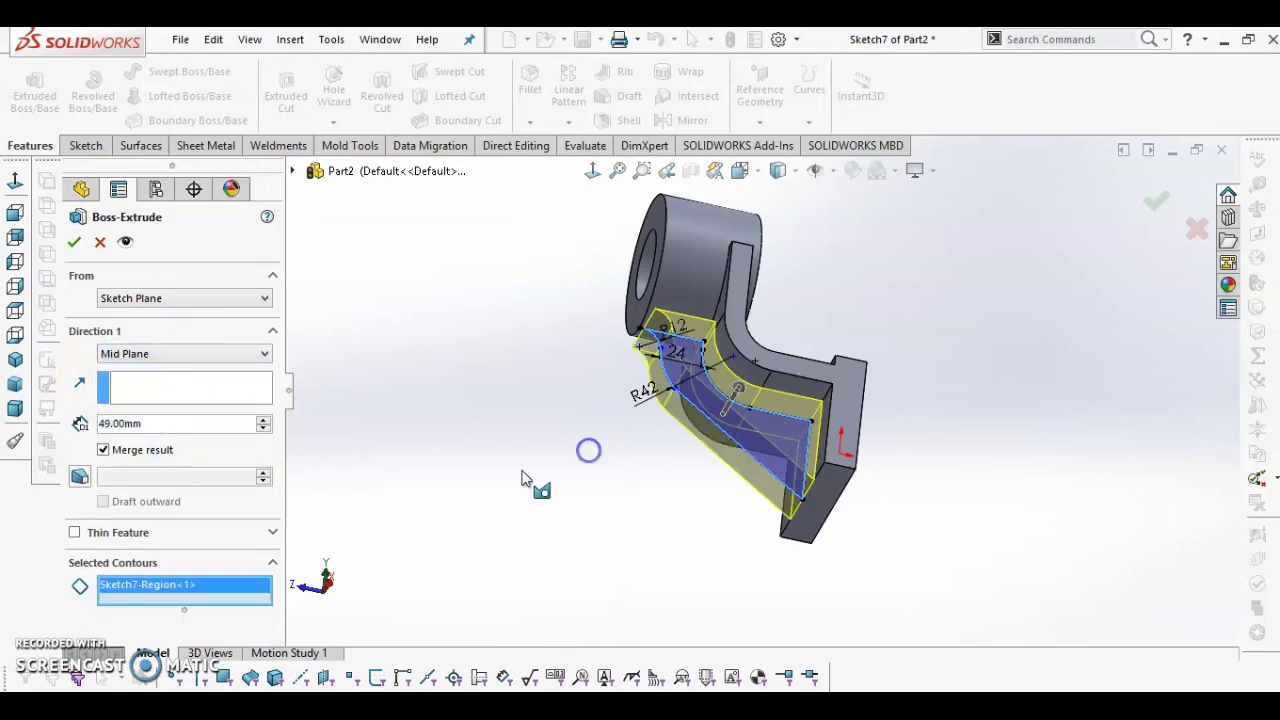
- Check the rib thickness in original.jpg and finish the rib extrusion with a depth of 14 mm
{"action": "key", "text": "alt+Tab"}
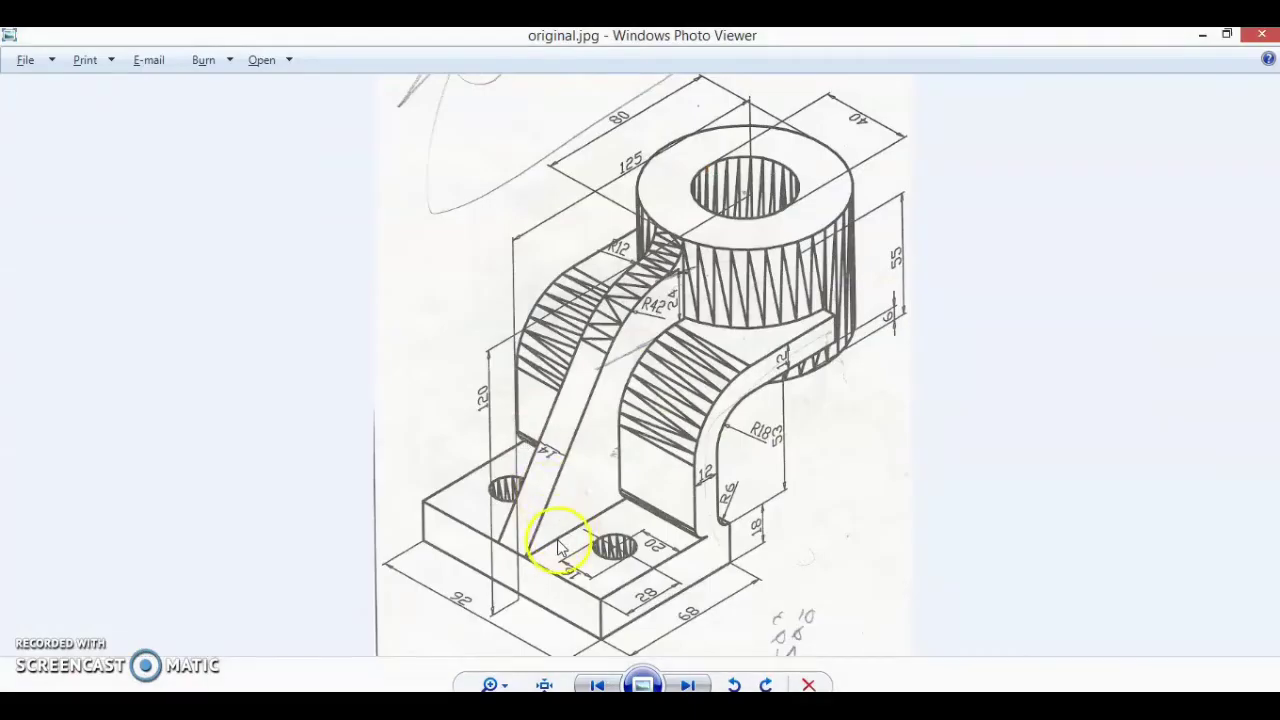
{"action": "key", "text": "alt+Tab"}
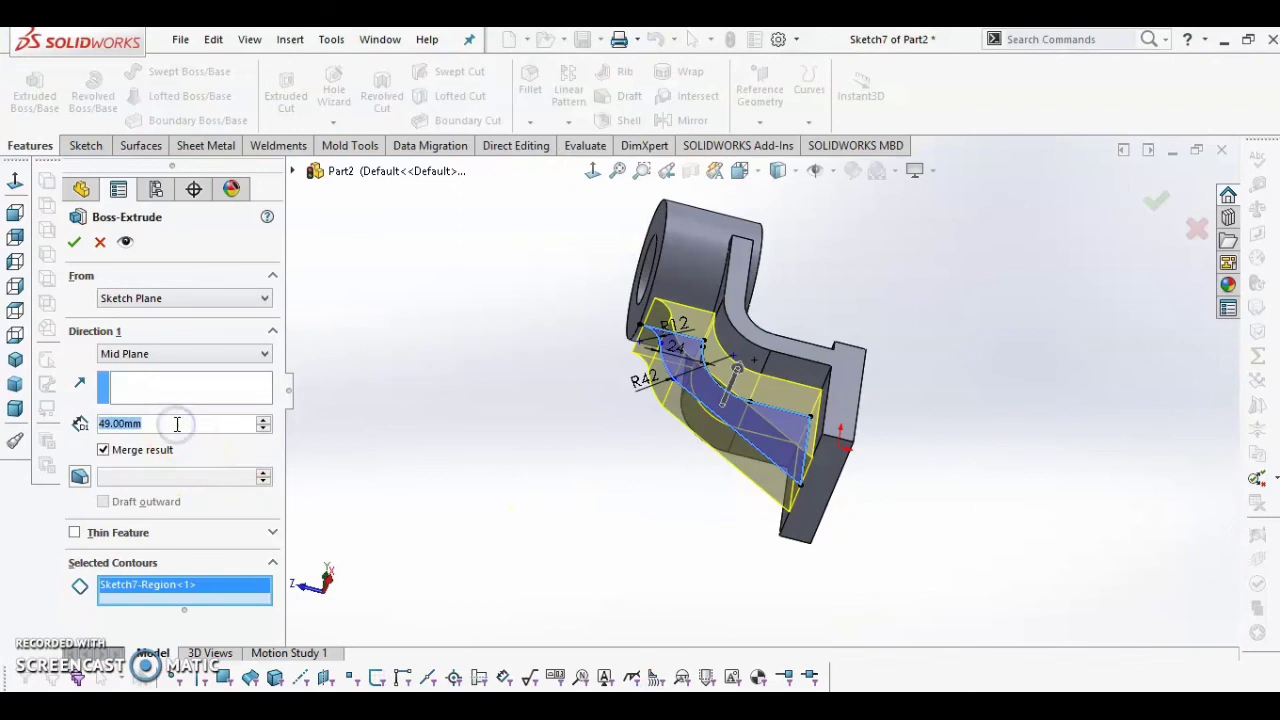
{"action": "type", "text": "14"}
{"action": "key", "text": "Return"}
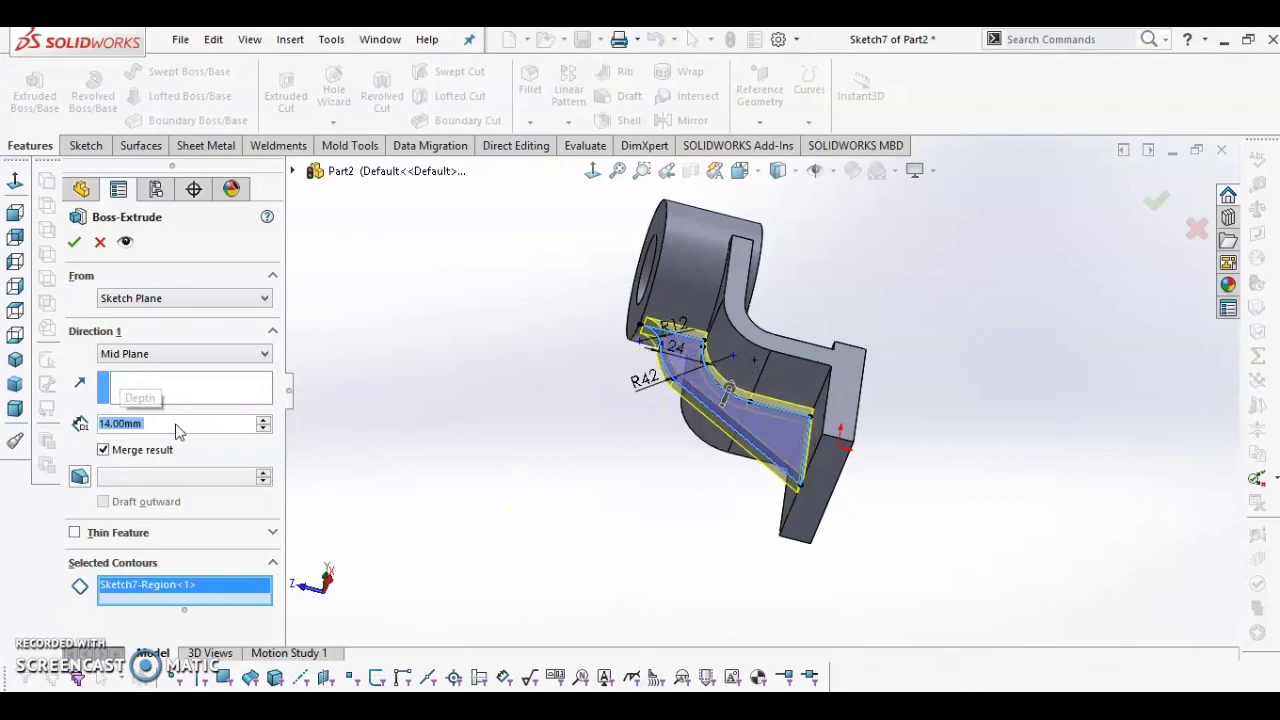
{"action": "left_click", "coordinate": [80, 242]}
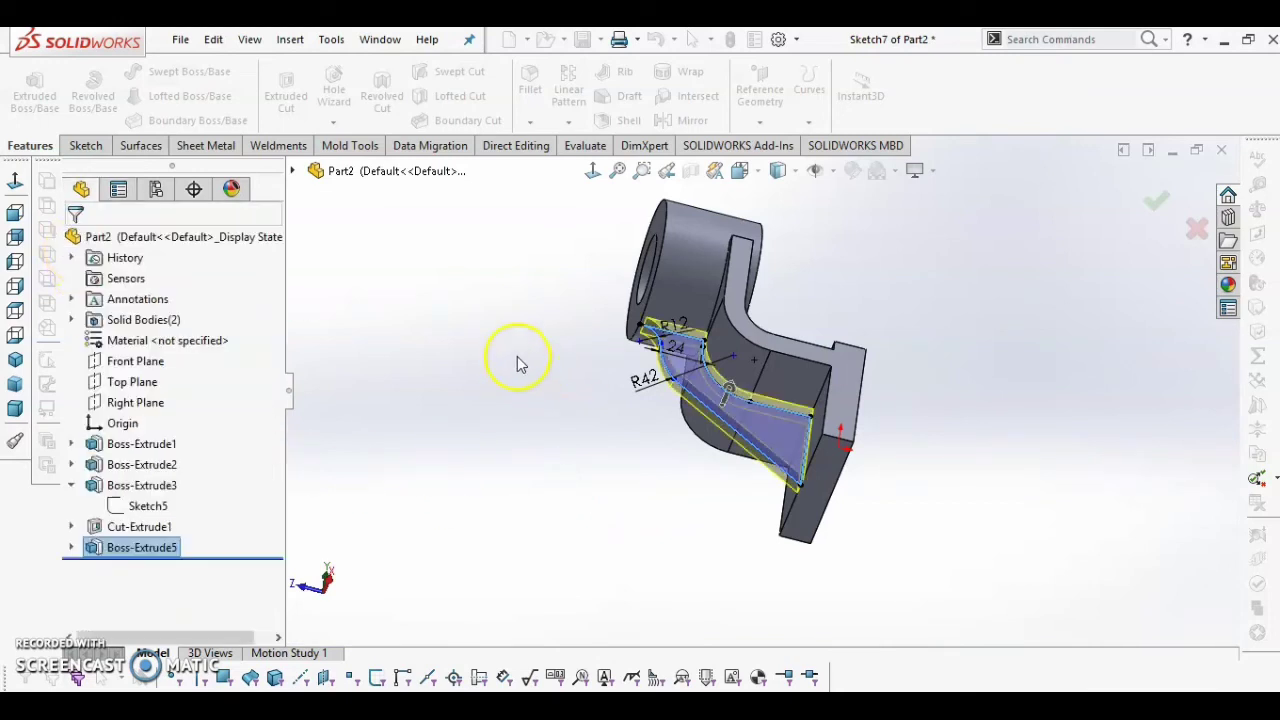
- Inspect the rib and boss from several angles and examine the base plate holes in original.jpg
{"action": "middle_click_drag", "start_coordinate": [606, 393], "coordinate": [714, 271]}
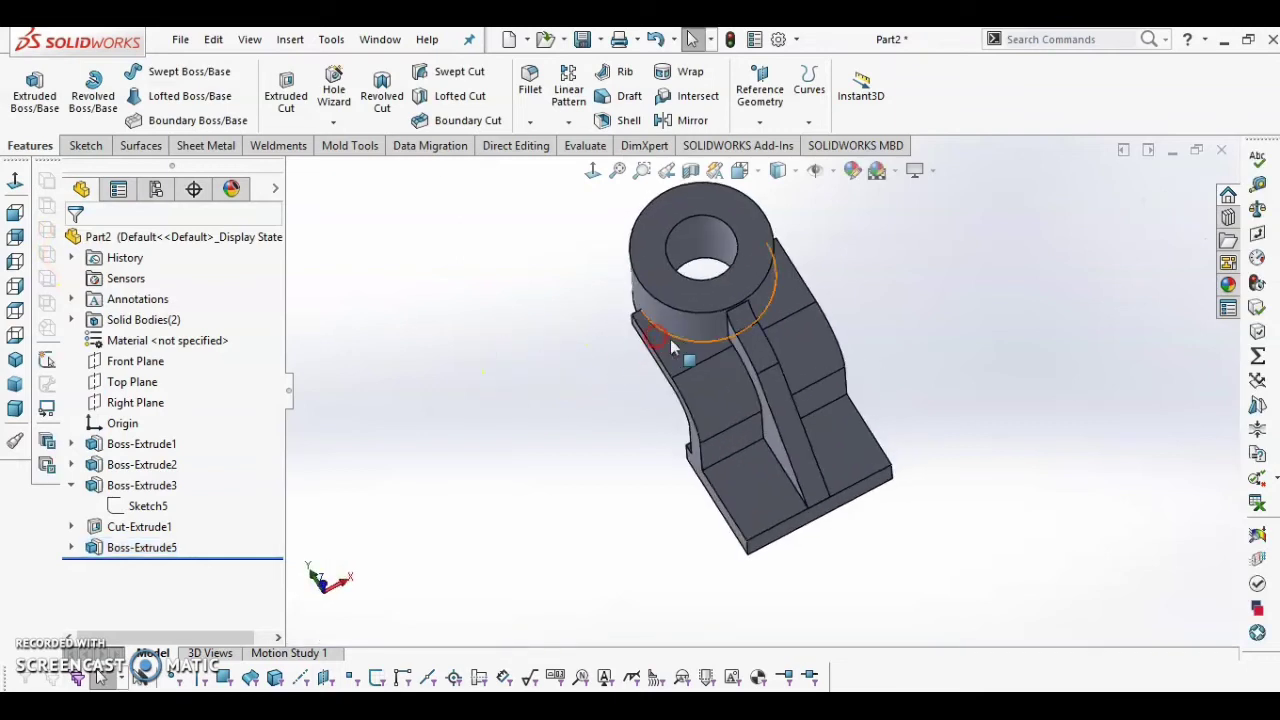
{"action": "scroll", "coordinate": [734, 337], "scroll_direction": "up", "scroll_amount": 5}
{"action": "left_click", "coordinate": [745, 300]}
{"action": "middle_click_drag", "start_coordinate": [805, 225], "coordinate": [718, 261]}
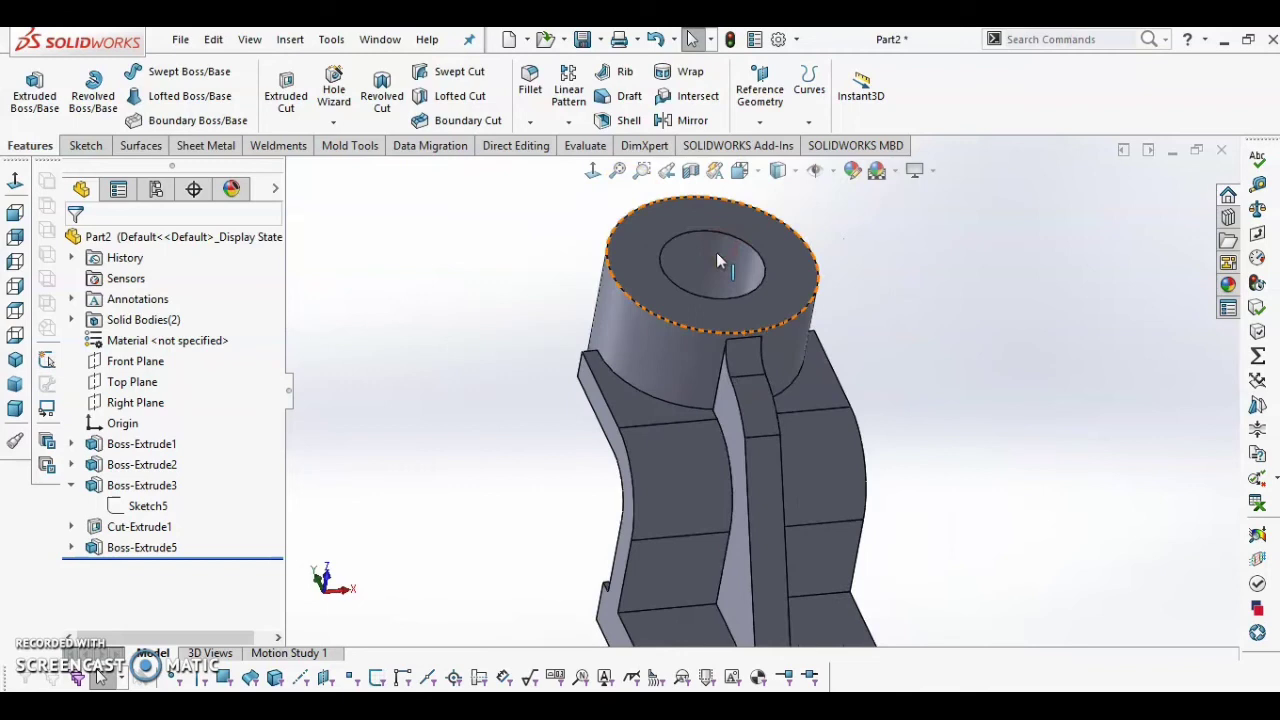
{"action": "left_click", "coordinate": [592, 170]}
{"action": "middle_click_drag", "start_coordinate": [520, 266], "coordinate": [684, 480]}
{"action": "key", "text": "alt+Tab"}
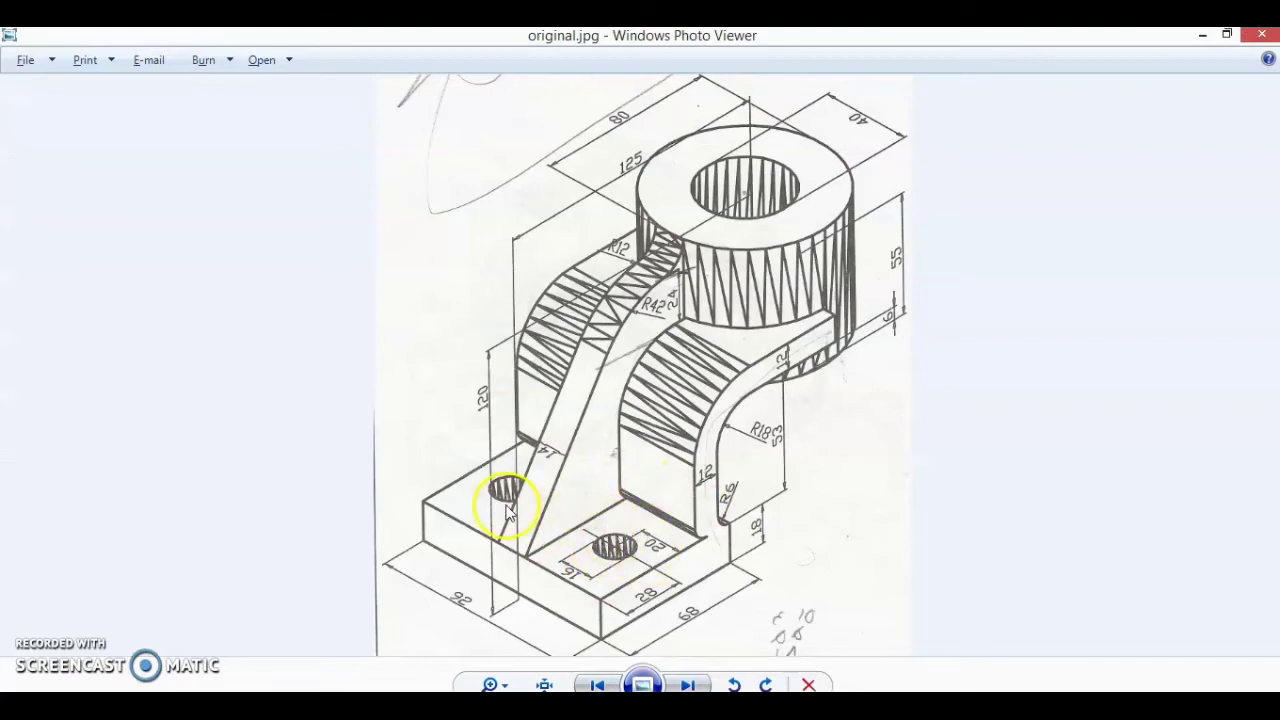
{"action": "key", "text": "alt+Tab"}
- Start a sketch on the base plate's rib-side face and draw a circle on the plate to one side of the rib
{"action": "left_click", "coordinate": [592, 171]}
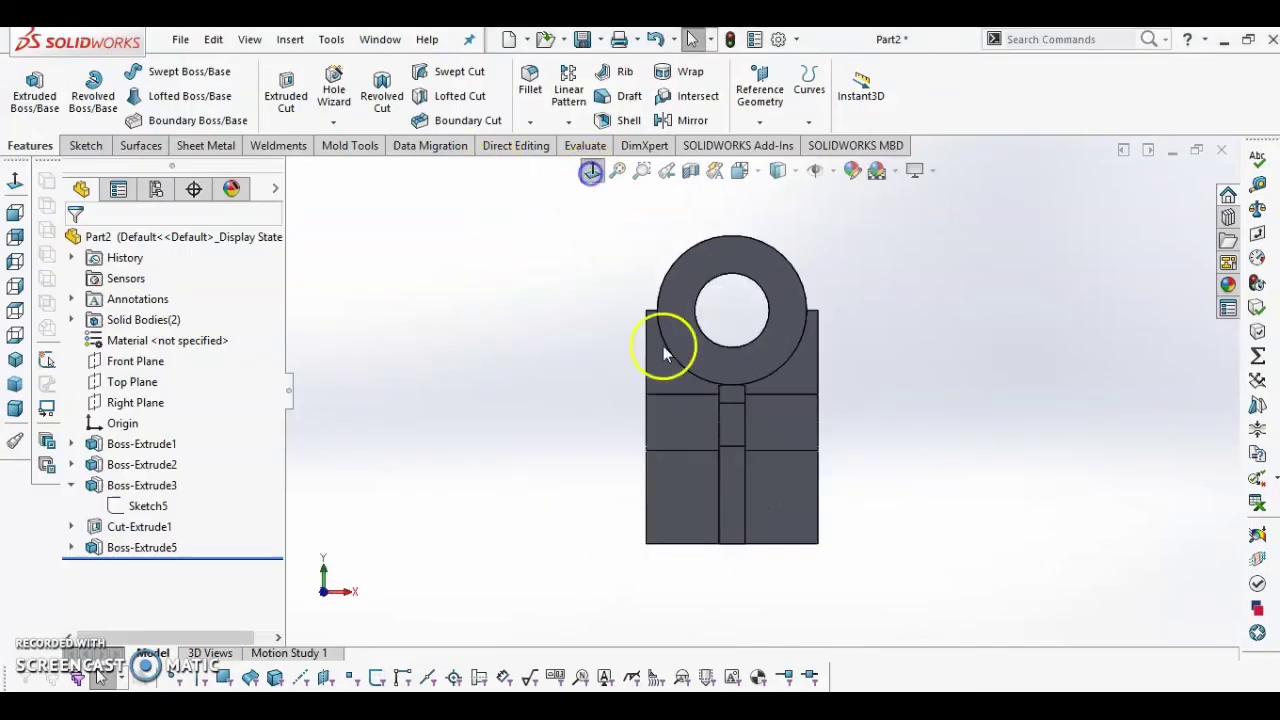
{"action": "left_click", "coordinate": [766, 497]}
{"action": "left_click", "coordinate": [856, 435]}
{"action": "left_click", "coordinate": [478, 445]}
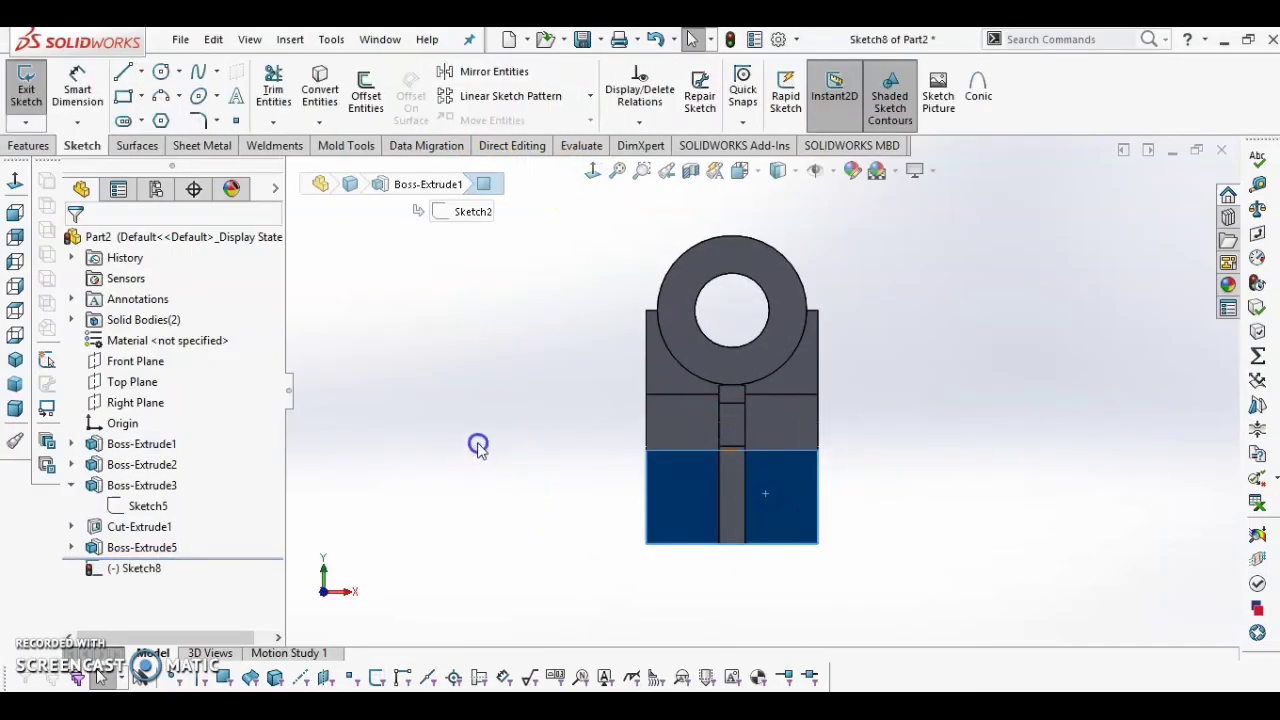
{"action": "right_click_drag", "start_coordinate": [806, 459], "coordinate": [770, 492]}
{"action": "scroll", "coordinate": [769, 492], "scroll_direction": "down", "scroll_amount": 2}
{"action": "left_click", "coordinate": [782, 489]}
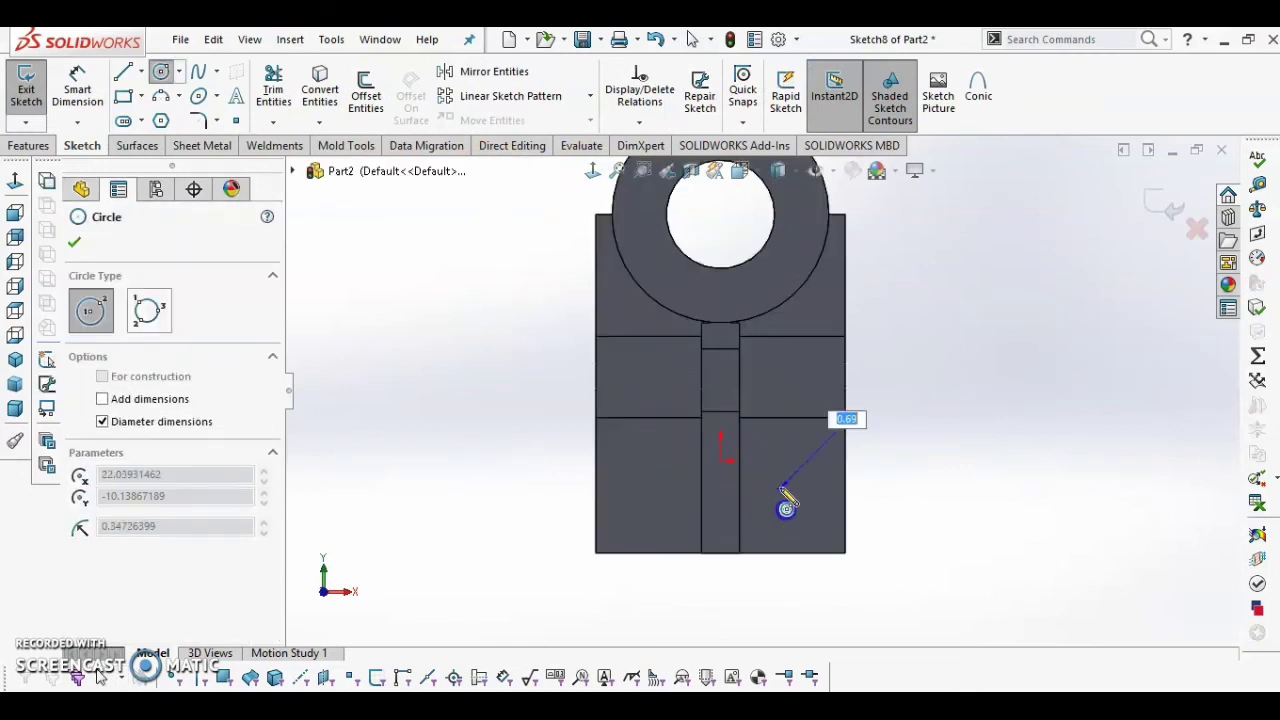
- Check the hole size in original.jpg and dimension the circle's diameter to 16 mm
{"action": "key", "text": "alt+Tab"}
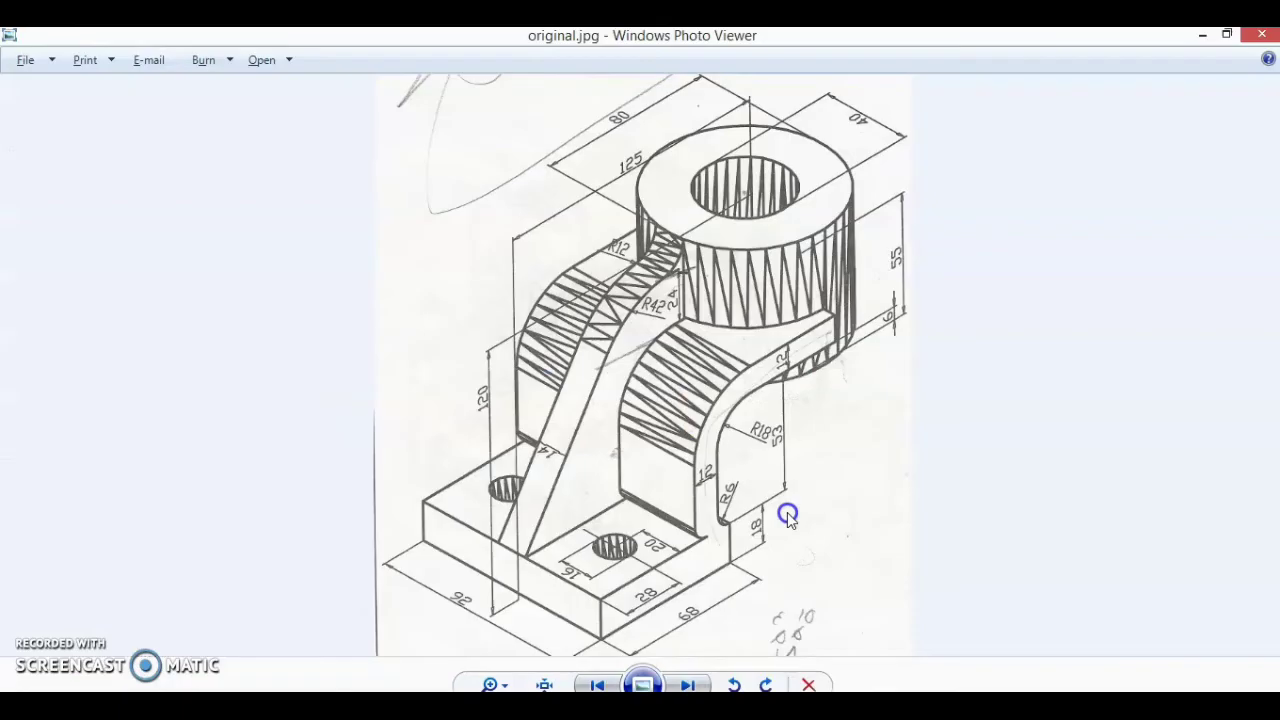
{"action": "key", "text": "alt+Tab"}
{"action": "right_click_drag", "start_coordinate": [895, 533], "coordinate": [881, 428]}
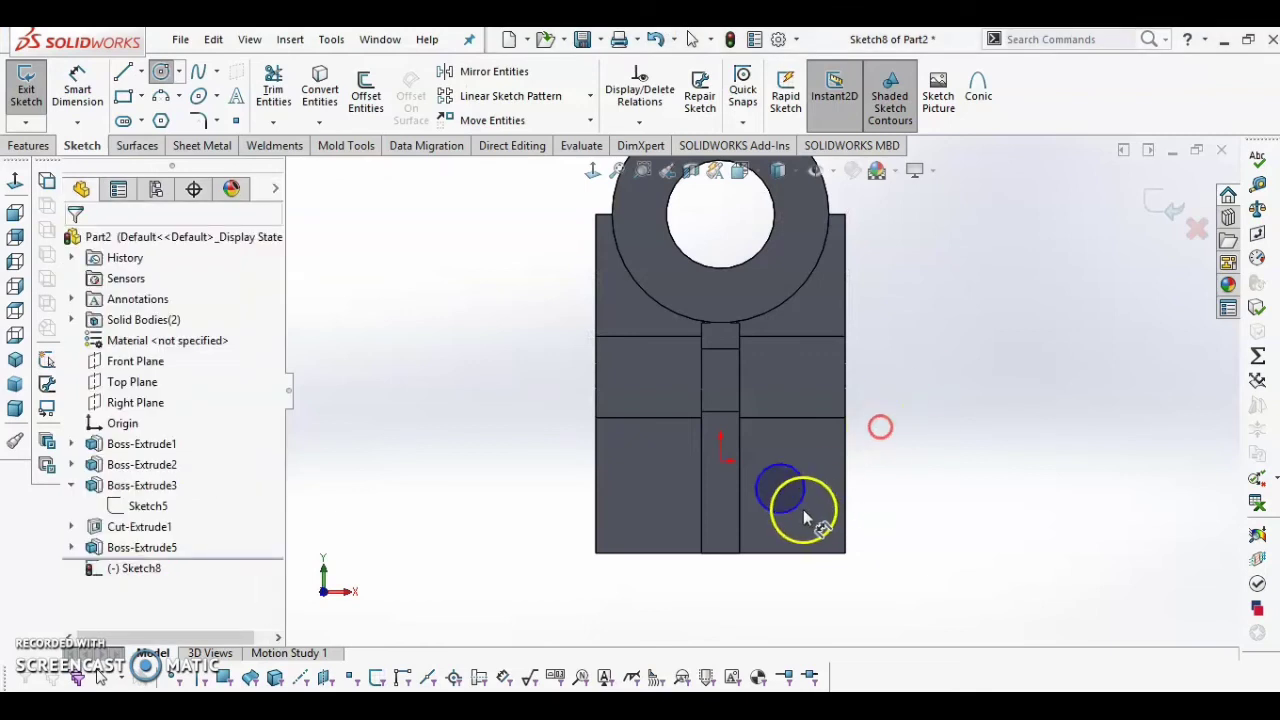
{"action": "left_click", "coordinate": [797, 509]}
{"action": "left_click", "coordinate": [890, 443]}
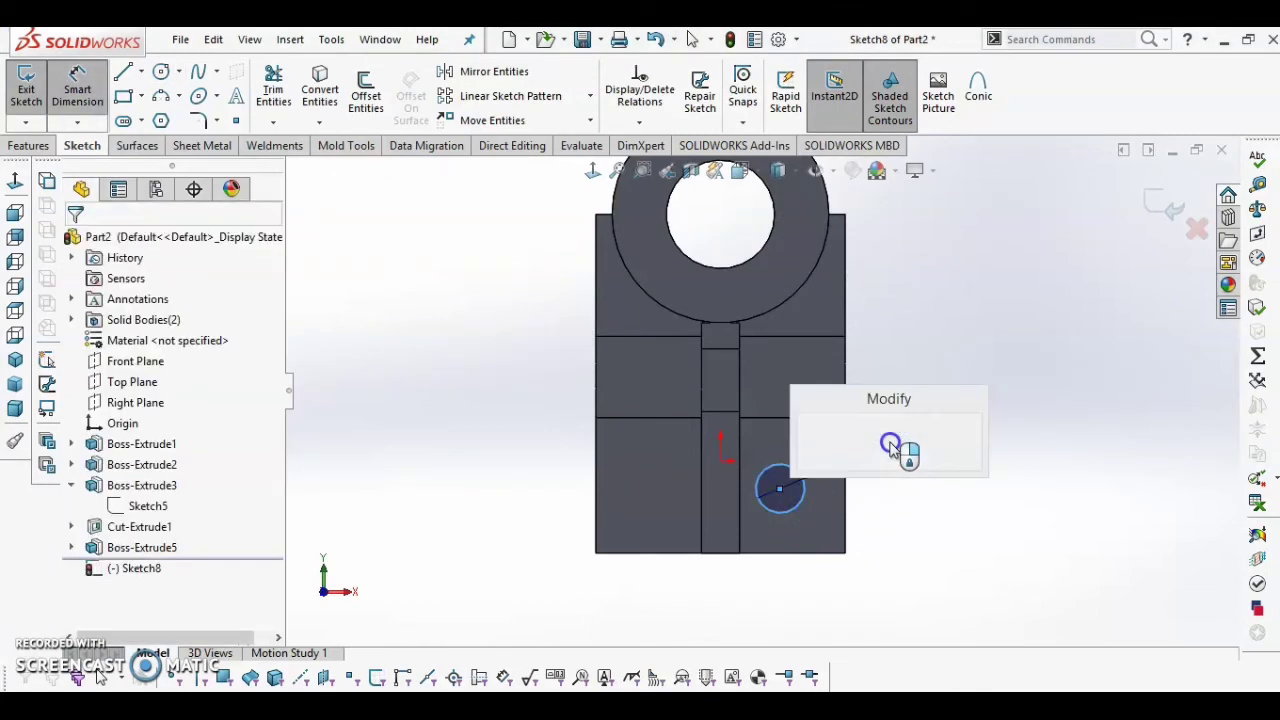
{"action": "type", "text": "16"}
{"action": "key", "text": "Return"}
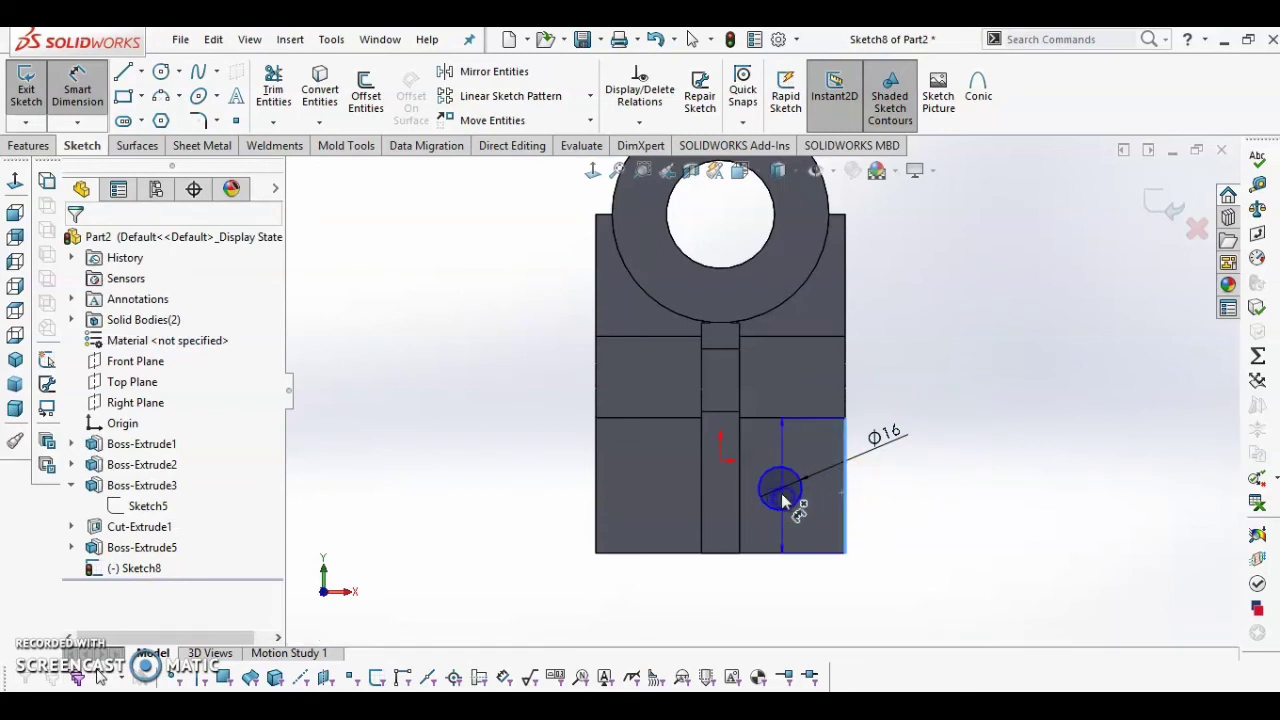
- Dimension the circle's center 20 mm from the base plate's side edge and 28 mm from its lower edge
{"action": "left_click", "coordinate": [788, 553]}
{"action": "left_click", "coordinate": [794, 572]}
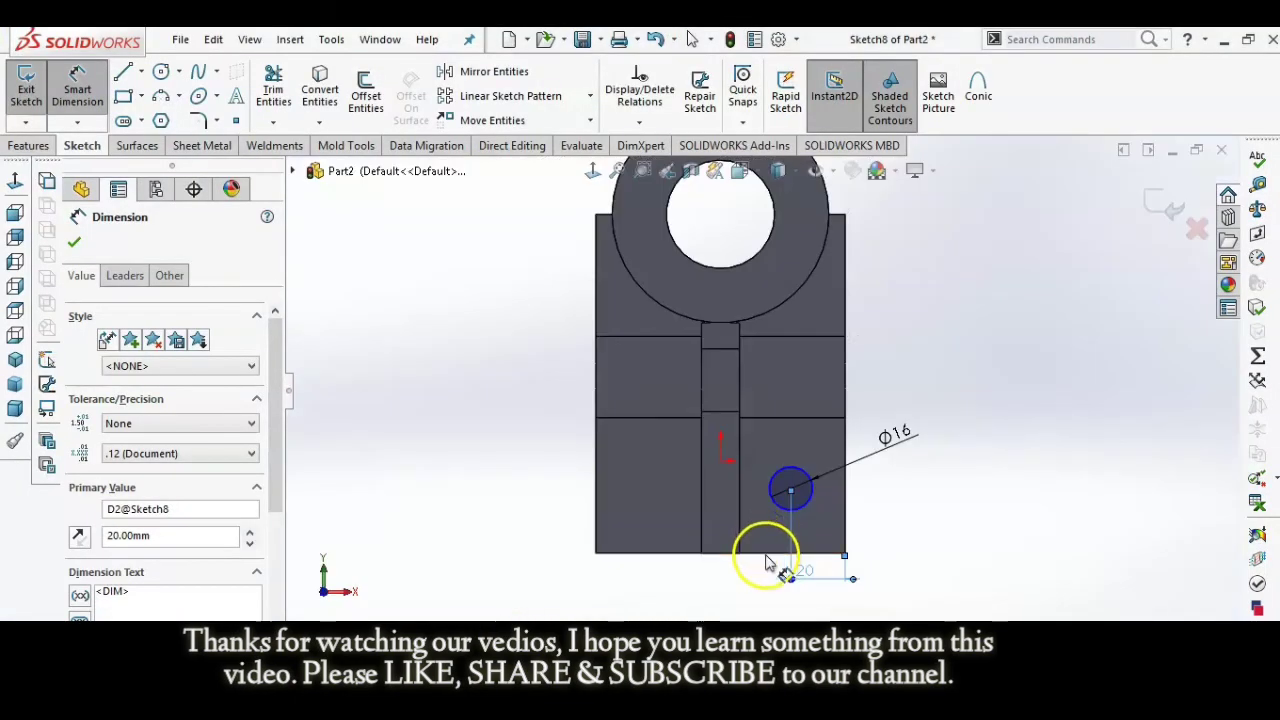
{"action": "left_click", "coordinate": [772, 558]}
{"action": "left_click", "coordinate": [791, 491]}
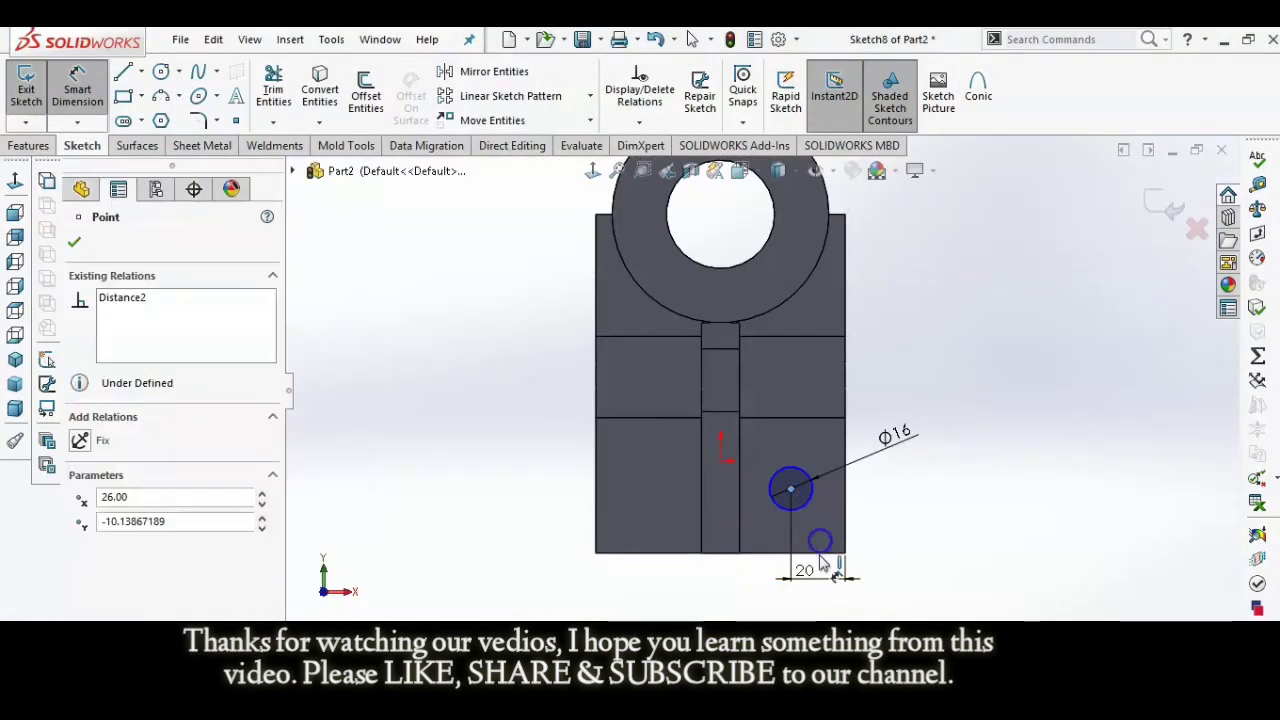
{"action": "left_click", "coordinate": [822, 558]}
{"action": "left_click", "coordinate": [900, 560]}
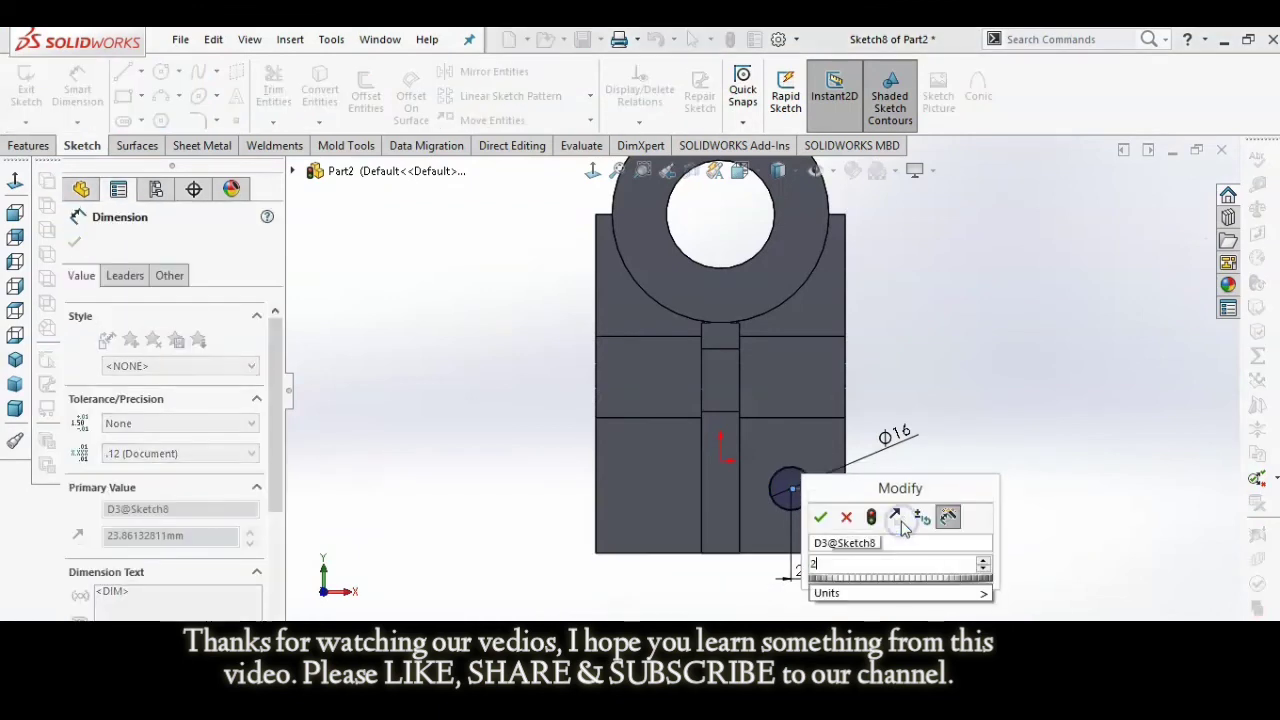
{"action": "type", "text": "28"}
{"action": "key", "text": "Return"}
{"action": "left_click", "coordinate": [963, 480]}
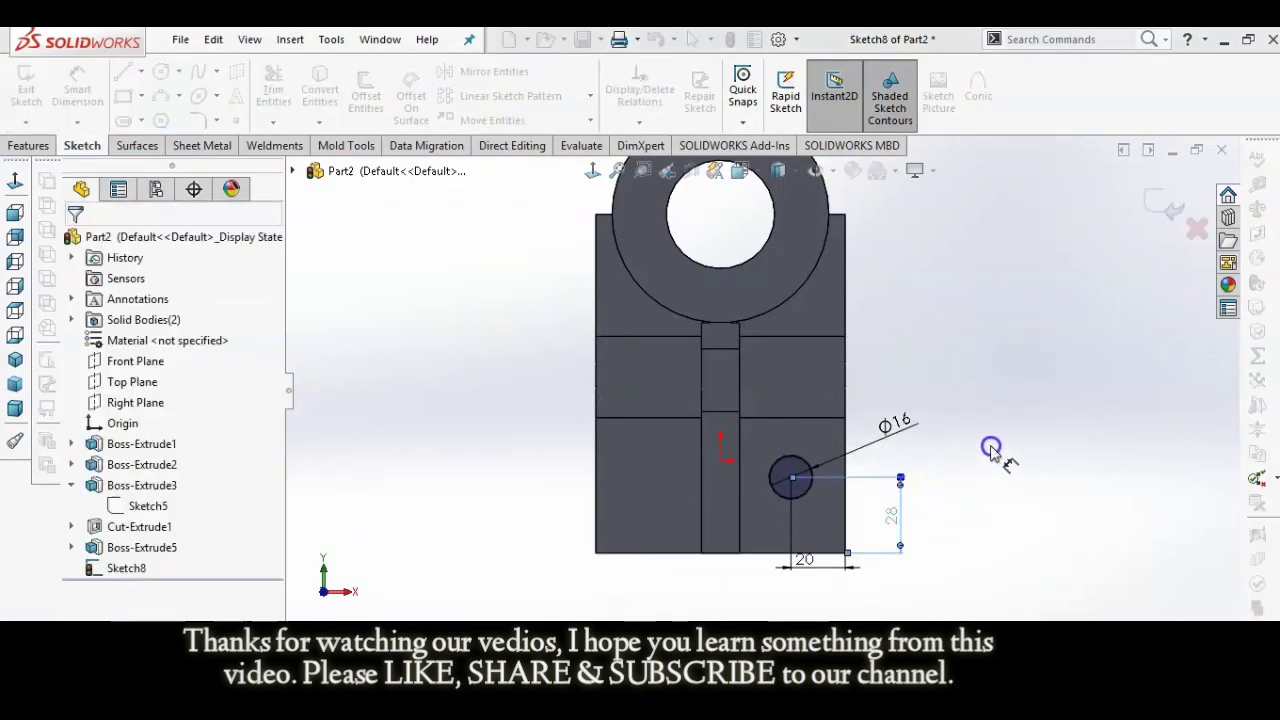
{"action": "key", "text": "Escape"}
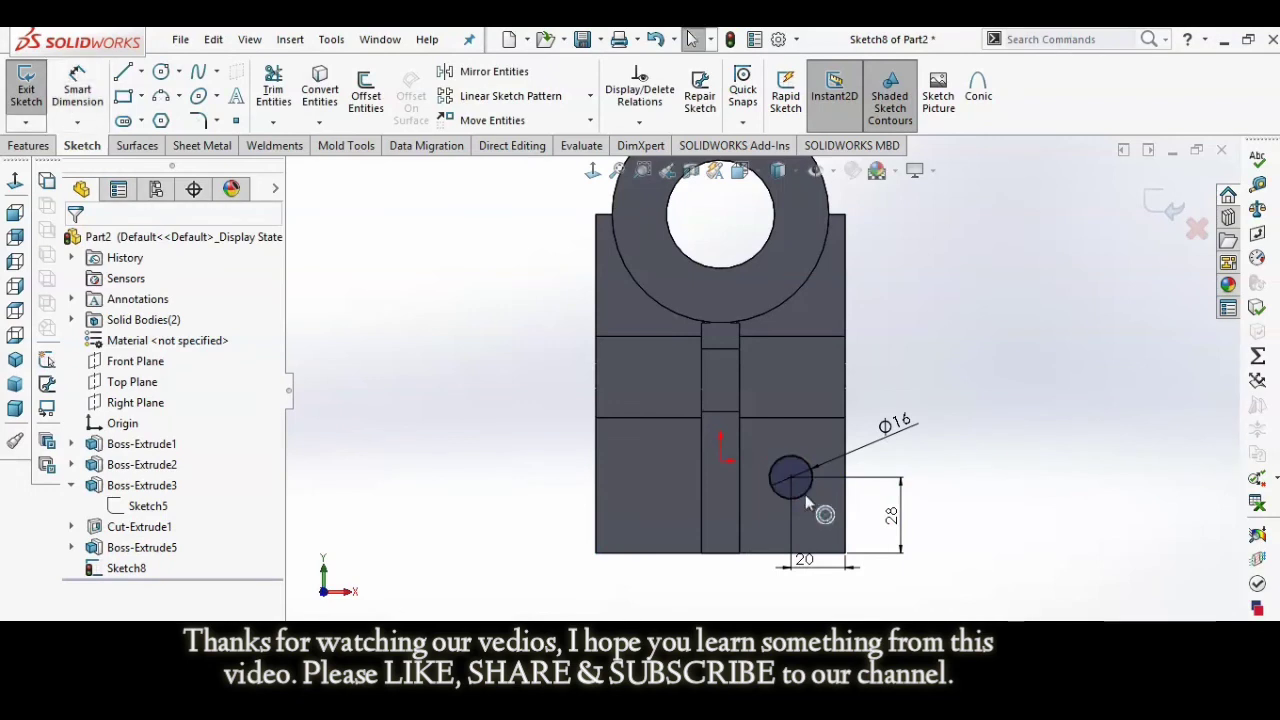
- Draw a vertical line about 90 mm long along the rib's middle, in line with the origin, and make it construction geometry
{"action": "right_click_drag", "start_coordinate": [692, 570], "coordinate": [710, 573]}
{"action": "scroll", "coordinate": [726, 583], "scroll_direction": "up", "scroll_amount": 1}
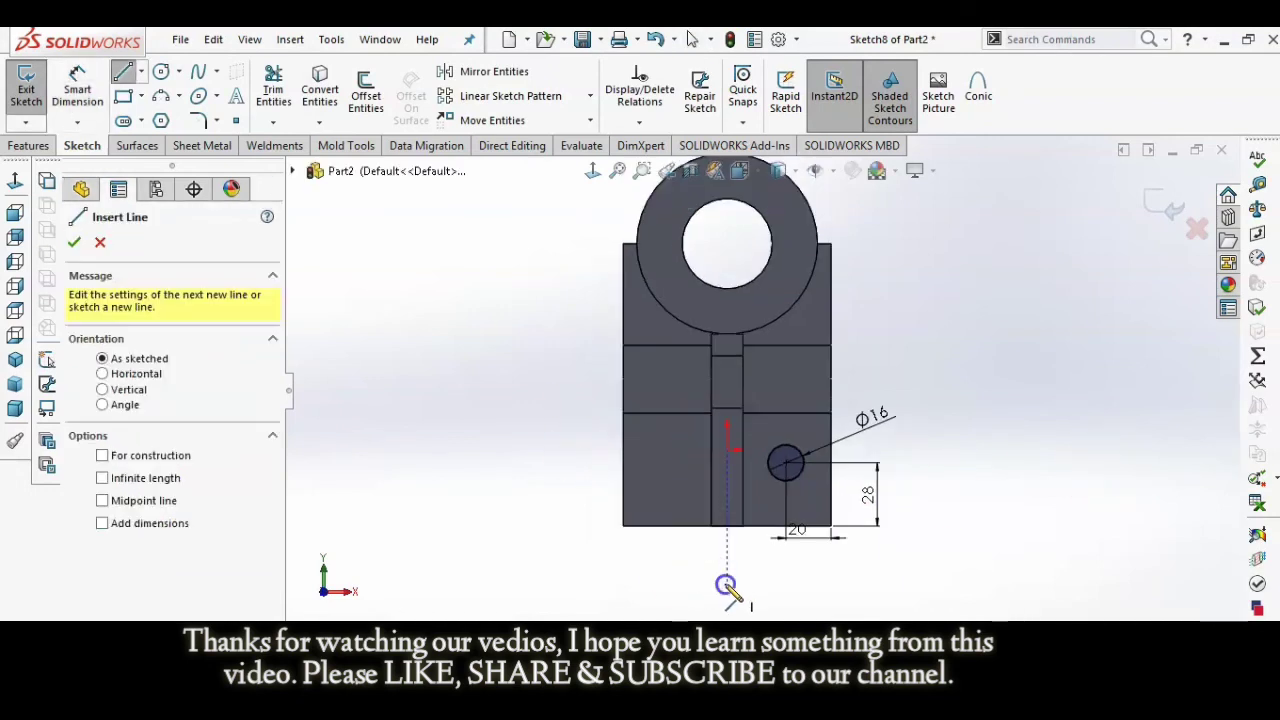
{"action": "left_click", "coordinate": [726, 585]}
{"action": "left_click", "coordinate": [727, 380]}
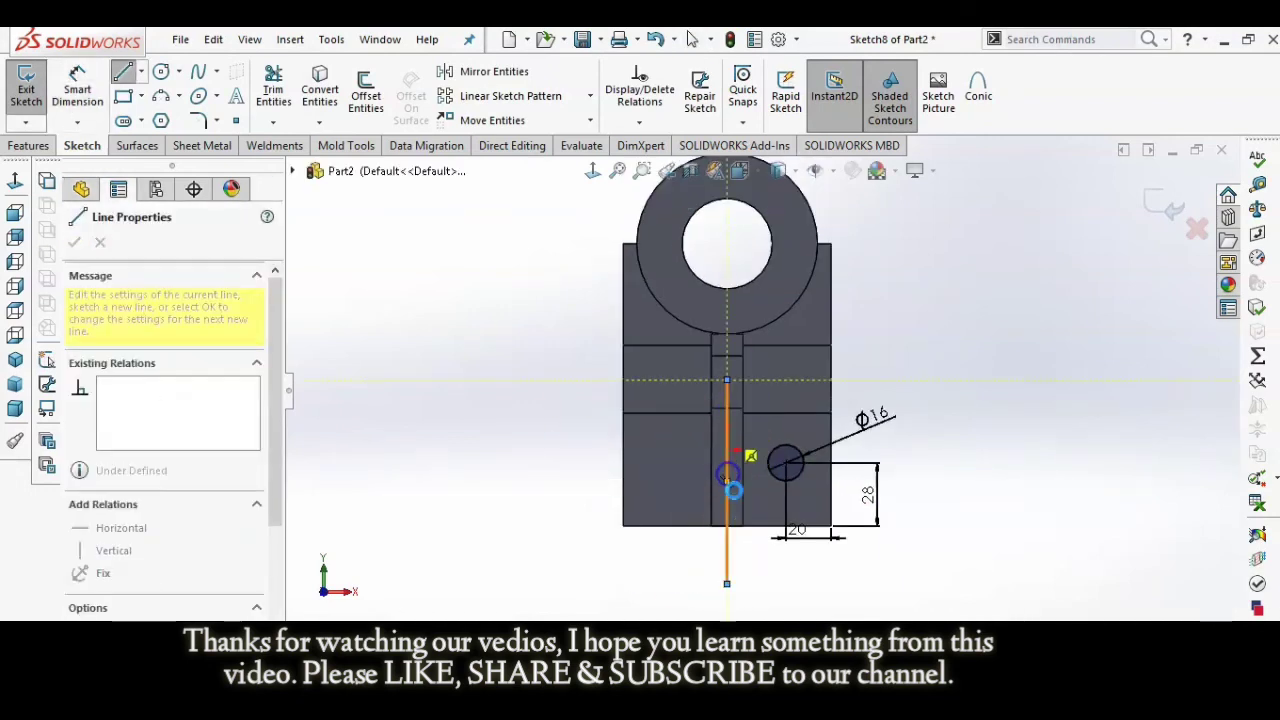
{"action": "key", "text": "Escape"}
{"action": "left_click", "coordinate": [745, 488]}
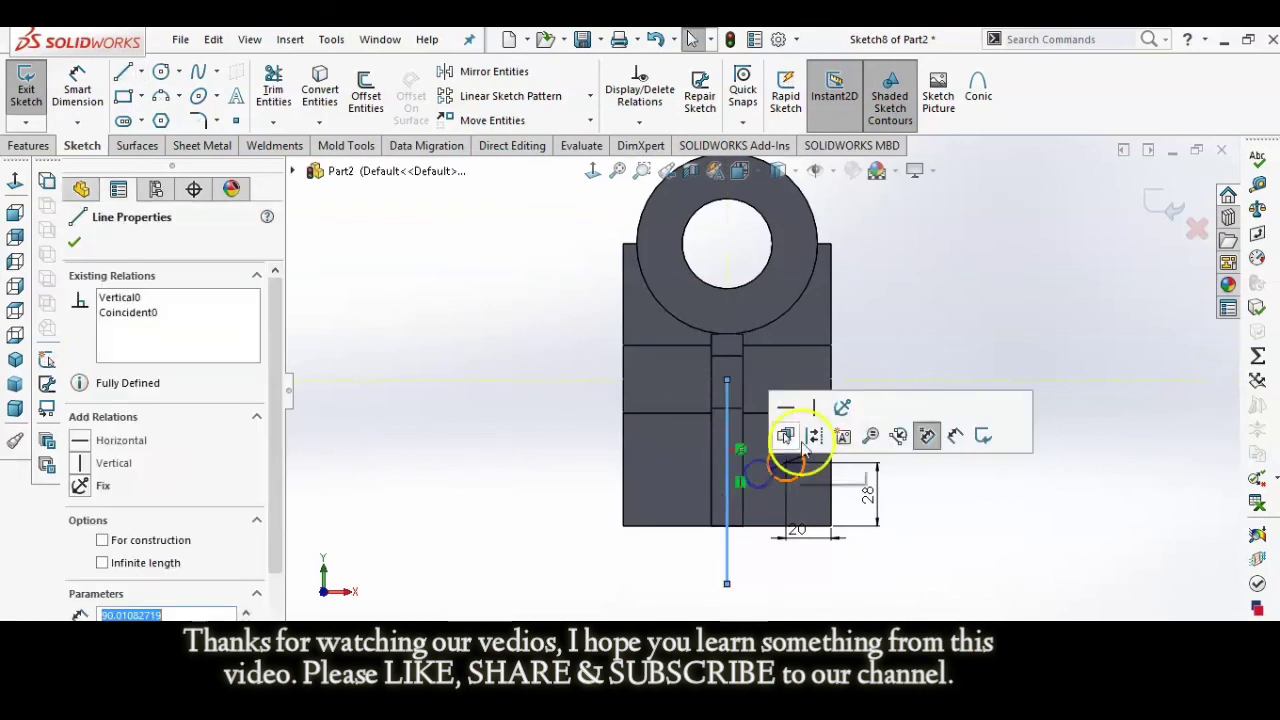
{"action": "left_click", "coordinate": [926, 432]}
{"action": "left_click", "coordinate": [1000, 400]}
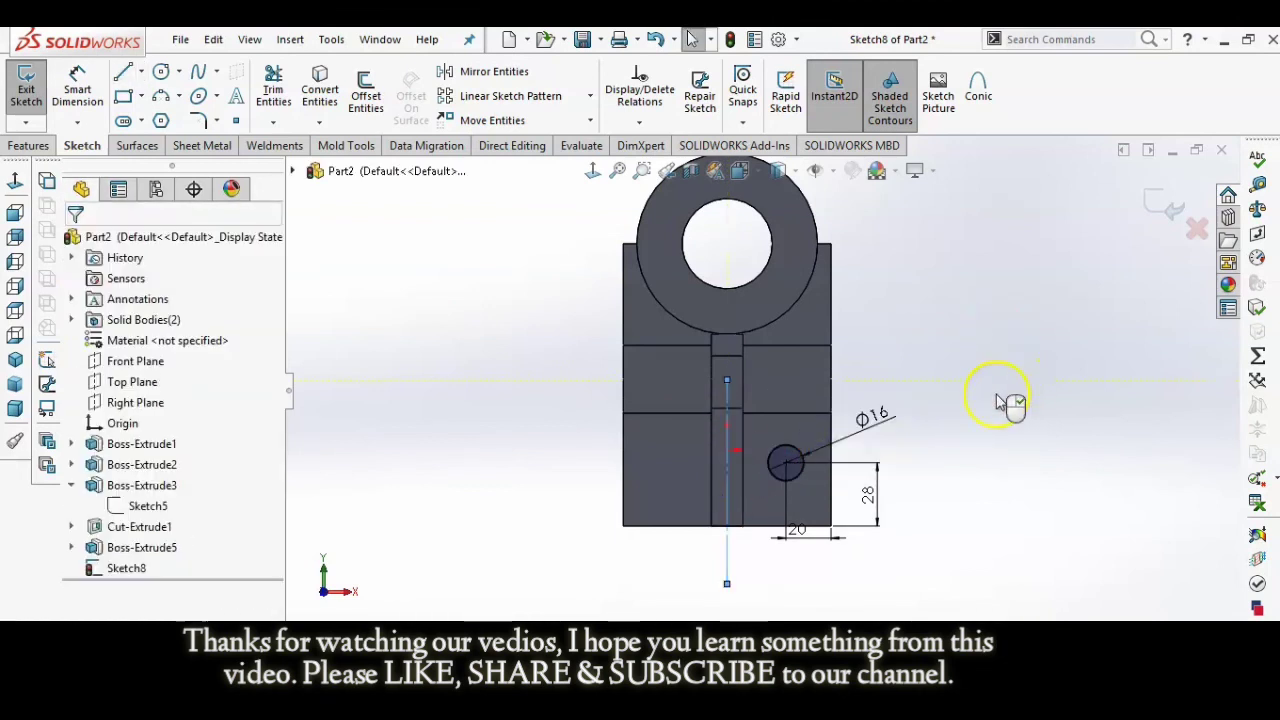
- Mirror the 16 mm circle about the vertical construction line to create the second hole on the other side of the rib
{"action": "left_click", "coordinate": [798, 480]}
{"action": "left_click", "coordinate": [493, 71]}
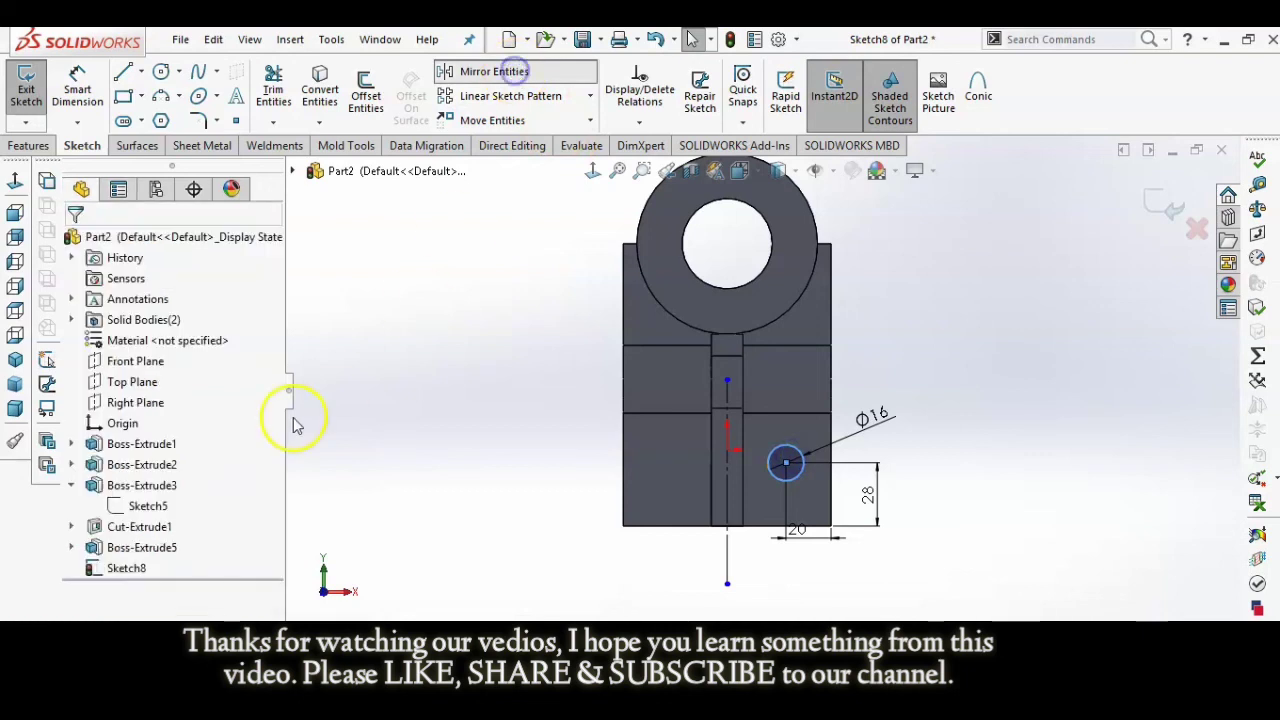
{"action": "left_click", "coordinate": [230, 466]}
{"action": "left_click", "coordinate": [726, 494]}
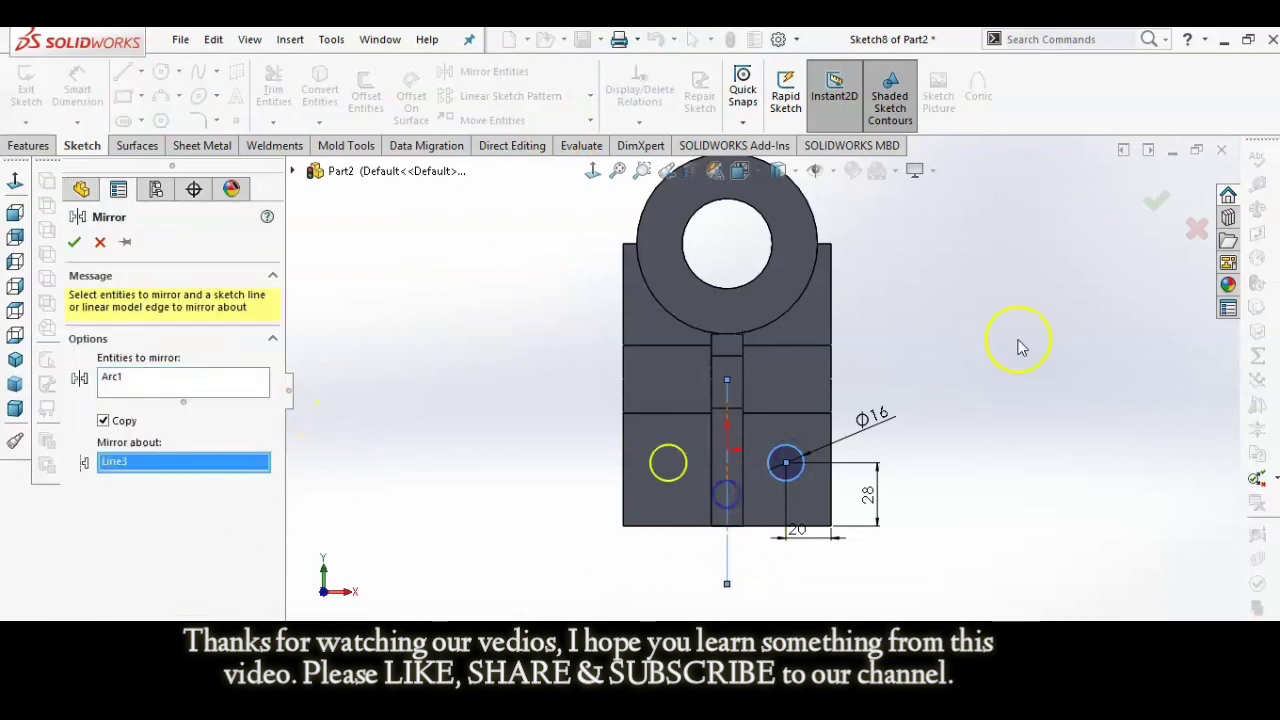
{"action": "left_click", "coordinate": [1157, 202]}
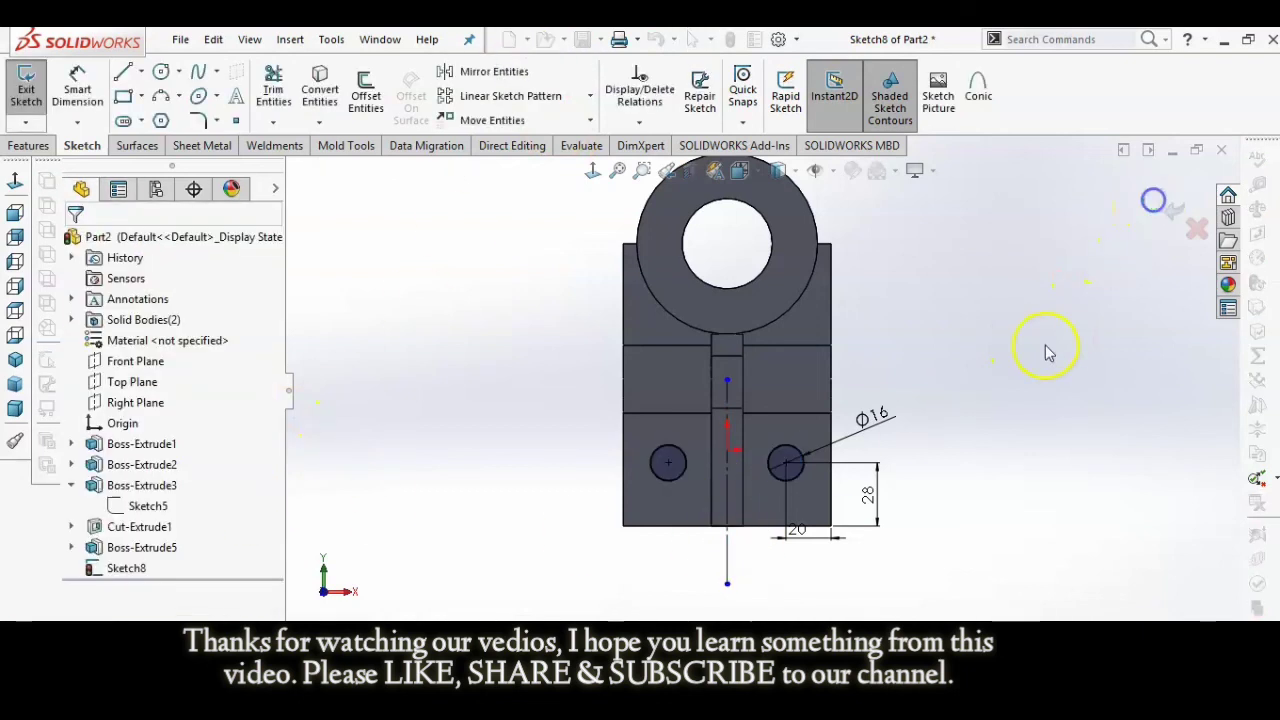
- Cut-extrude the two mirrored circles Through All to make the mounting holes in the base plate
{"action": "left_click", "coordinate": [30, 146]}
{"action": "left_click", "coordinate": [286, 95]}
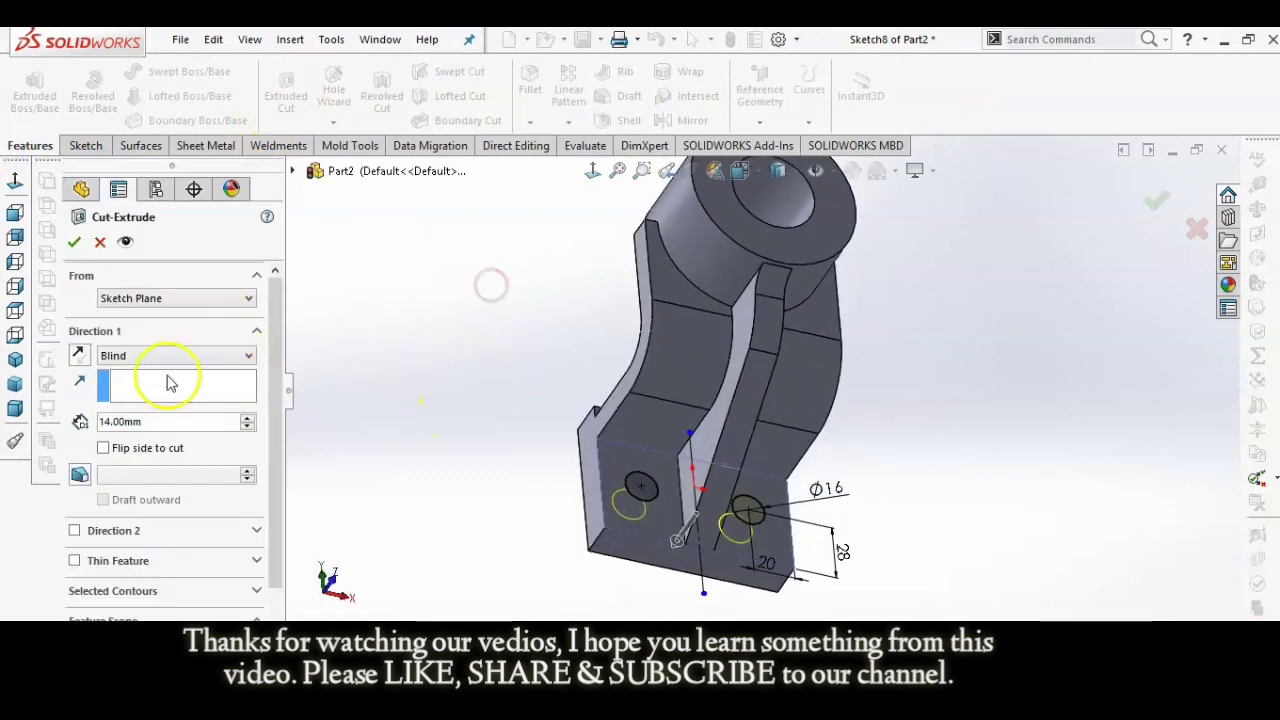
{"action": "left_click", "coordinate": [175, 355]}
{"action": "left_click", "coordinate": [165, 385]}
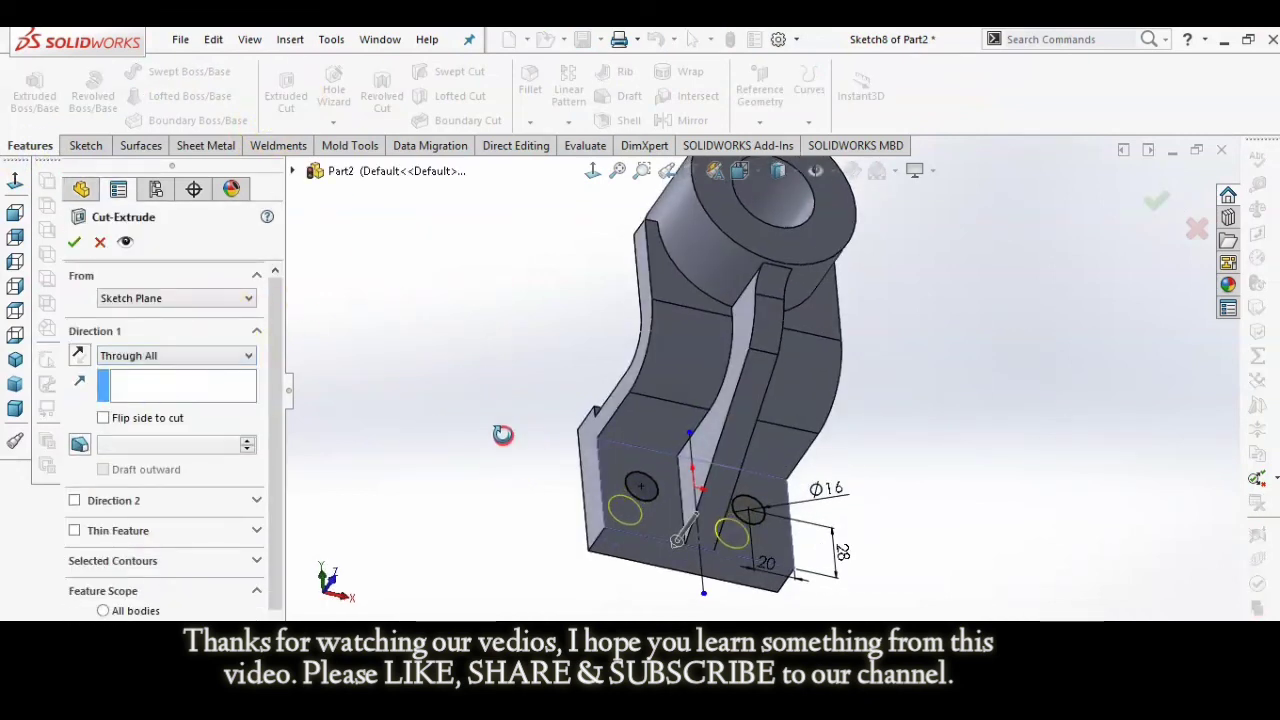
{"action": "middle_click_drag", "start_coordinate": [502, 434], "coordinate": [541, 315]}
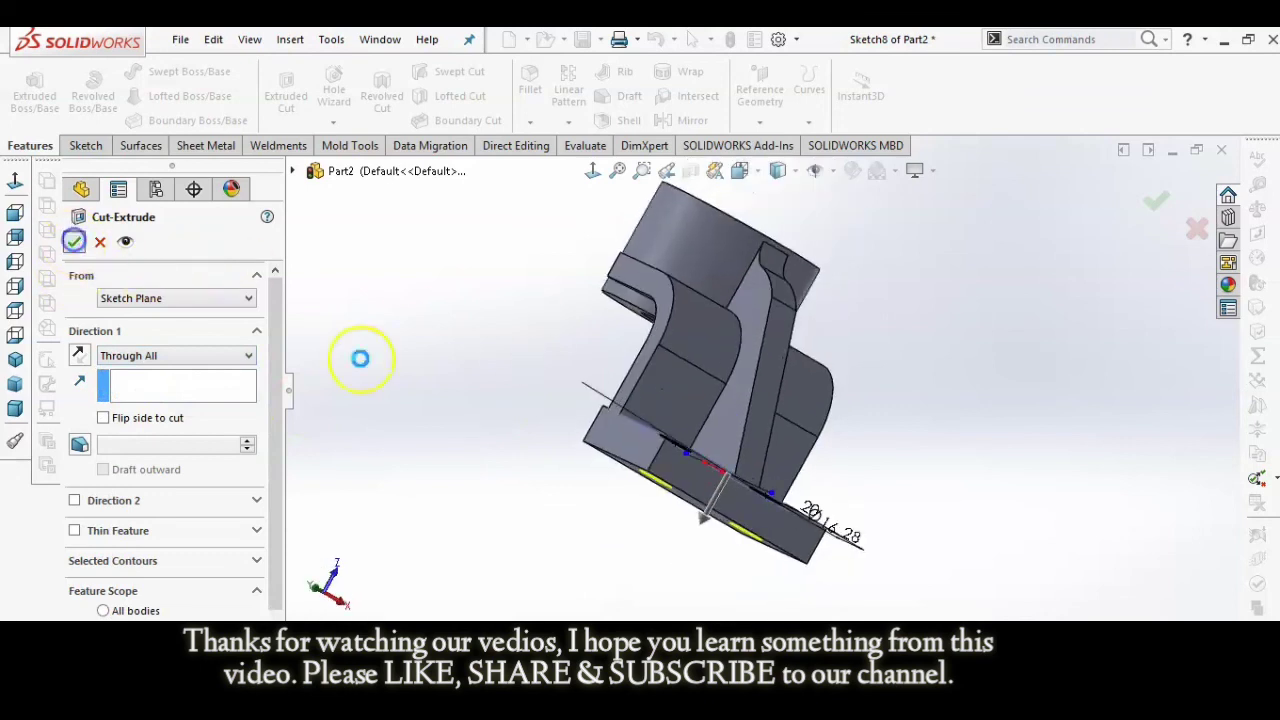
{"action": "middle_click_drag", "start_coordinate": [508, 460], "coordinate": [560, 571]}
{"action": "left_click", "coordinate": [560, 572]}
{"action": "scroll", "coordinate": [674, 495], "scroll_direction": "down", "scroll_amount": 3}
{"action": "middle_click_drag", "start_coordinate": [674, 495], "coordinate": [665, 553]}
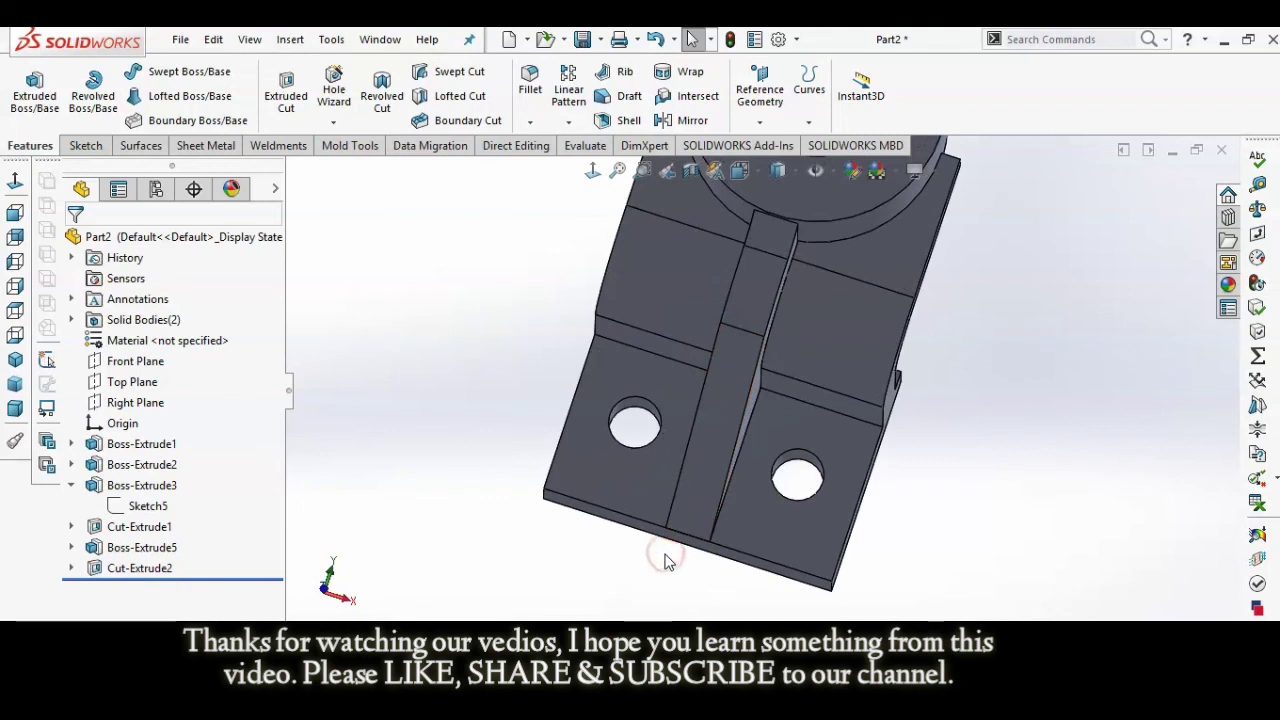
- Check the corner radius in original.jpg and fillet the inner edge where the curved arm's back meets the base plate with a 6 mm radius
{"action": "key", "text": "alt+Tab"}
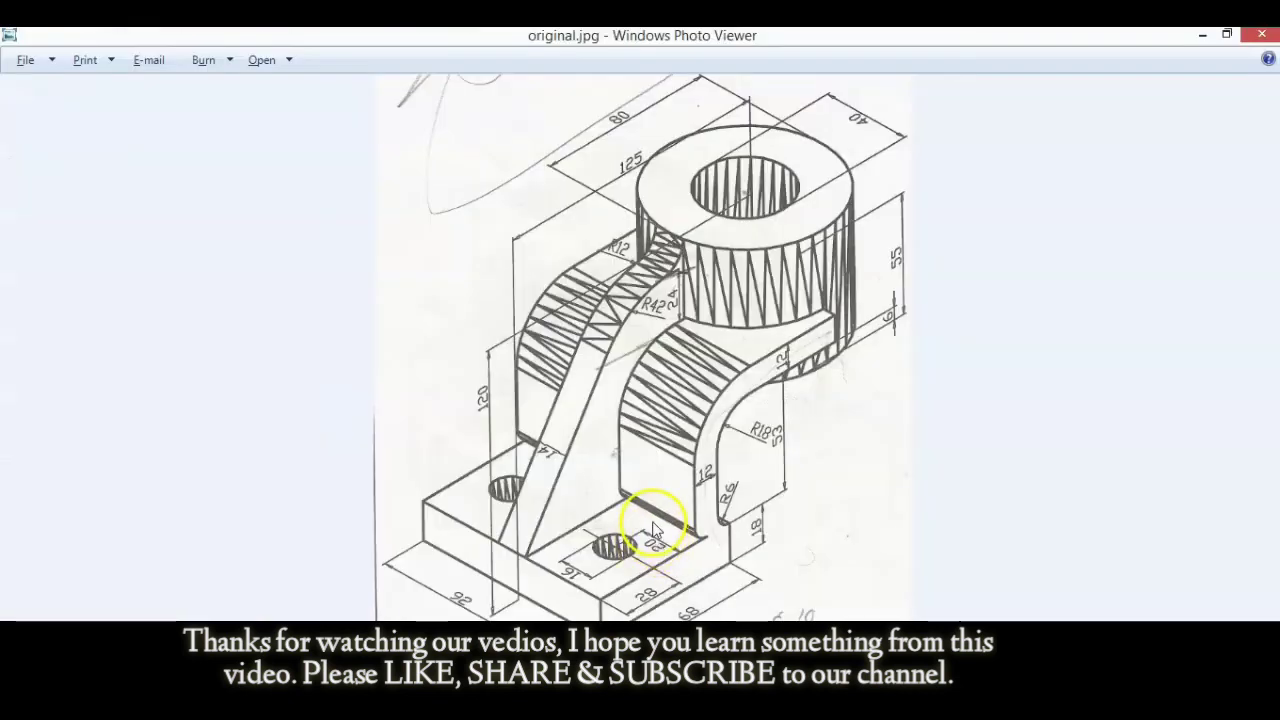
{"action": "scroll", "coordinate": [690, 410], "scroll_direction": "up", "scroll_amount": 2}
{"action": "key", "text": "alt+Tab"}
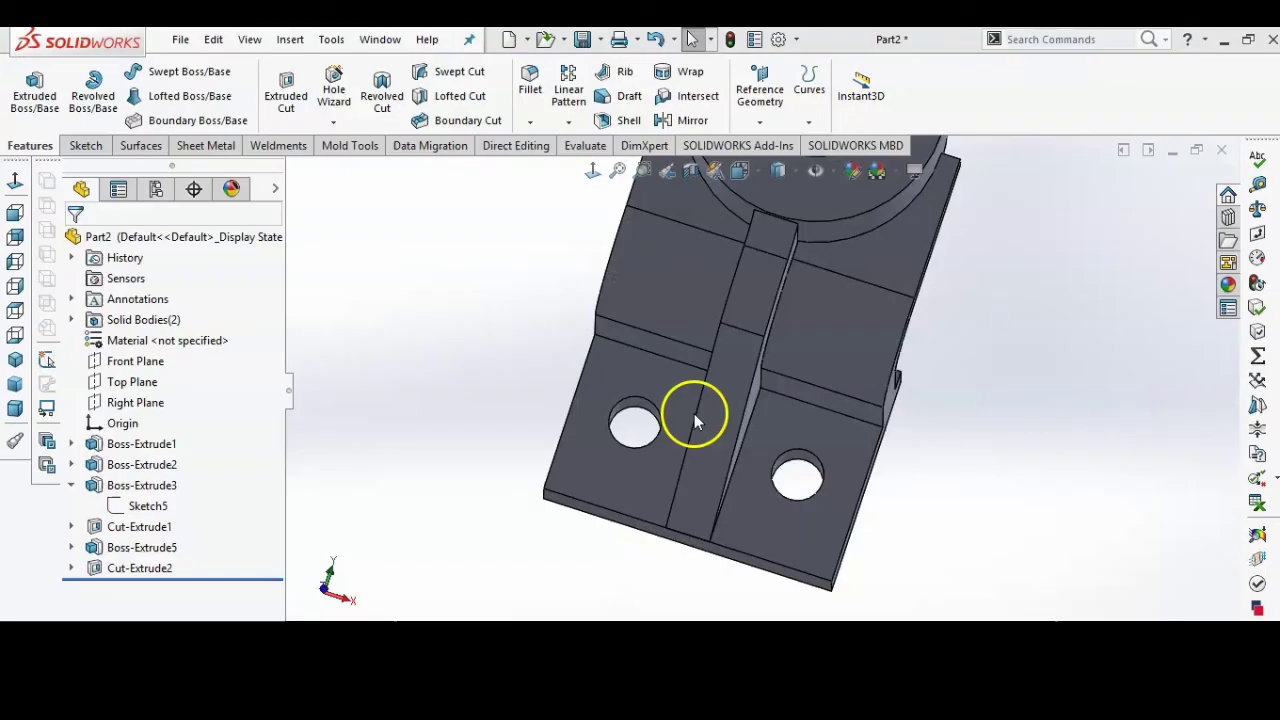
{"action": "middle_click_drag", "start_coordinate": [697, 420], "coordinate": [806, 404]}
{"action": "left_click", "coordinate": [789, 402]}
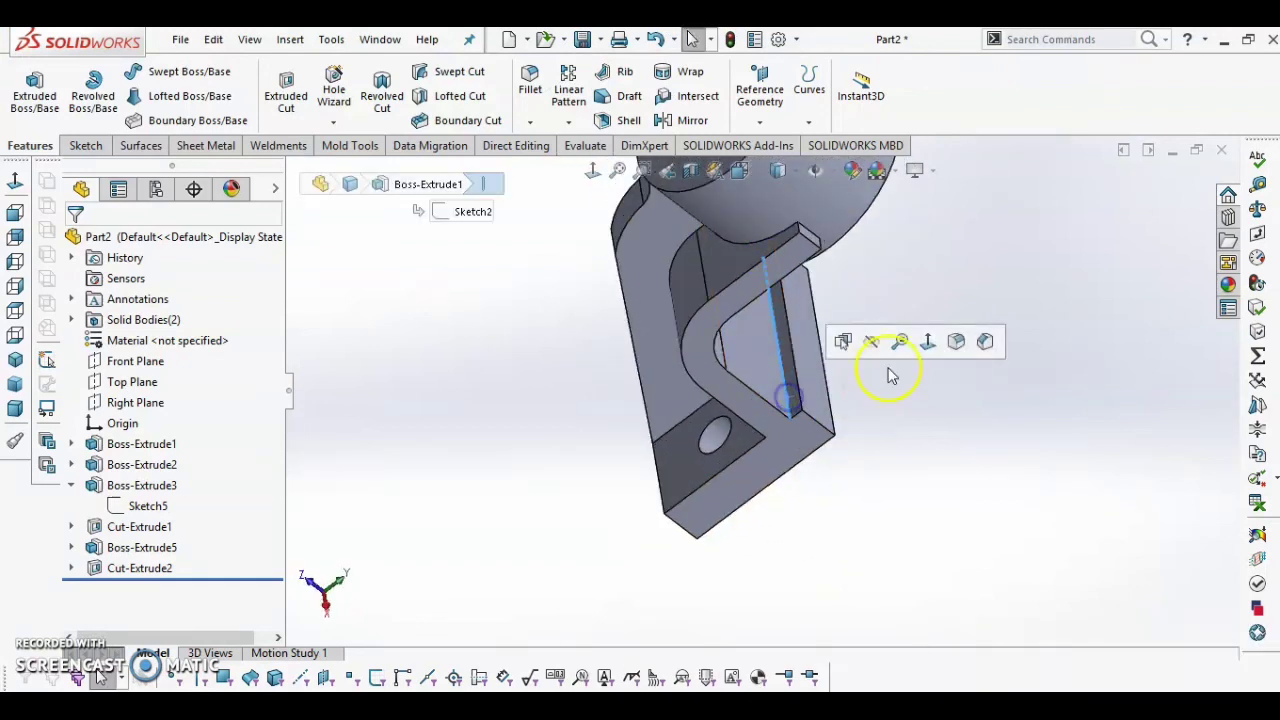
{"action": "left_click", "coordinate": [983, 343]}
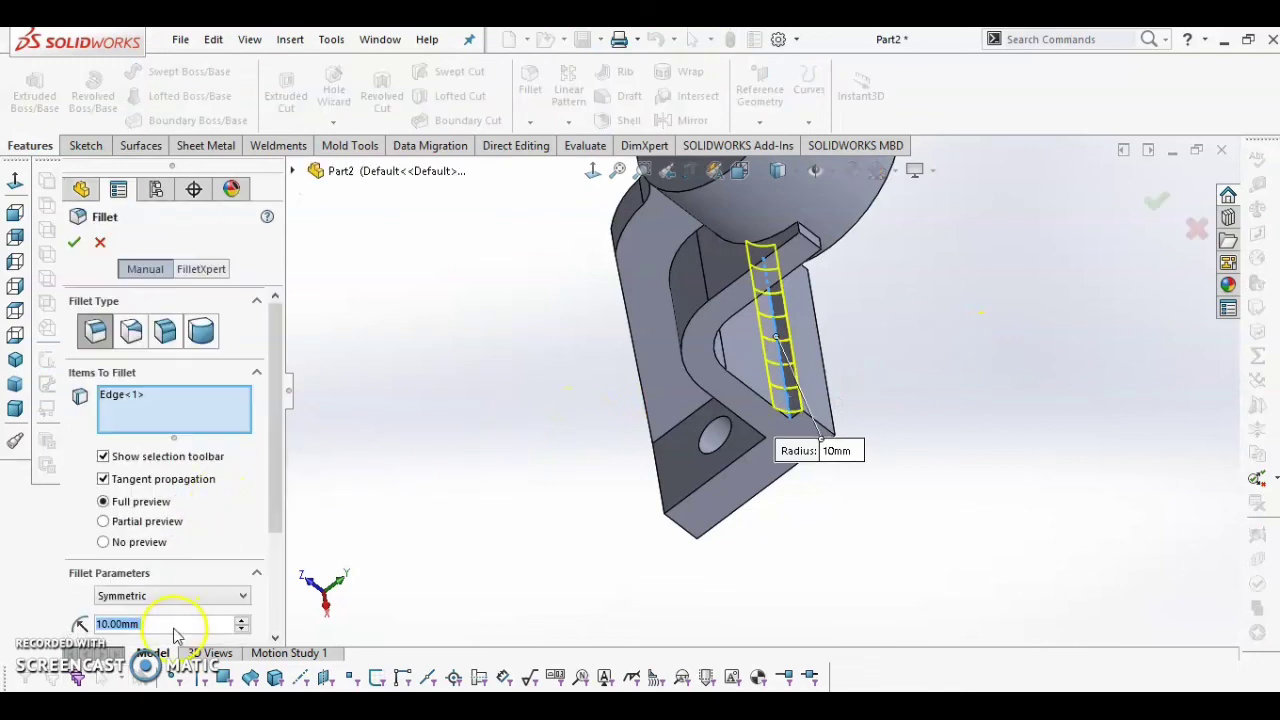
{"action": "type", "text": "6"}
{"action": "key", "text": "Return"}
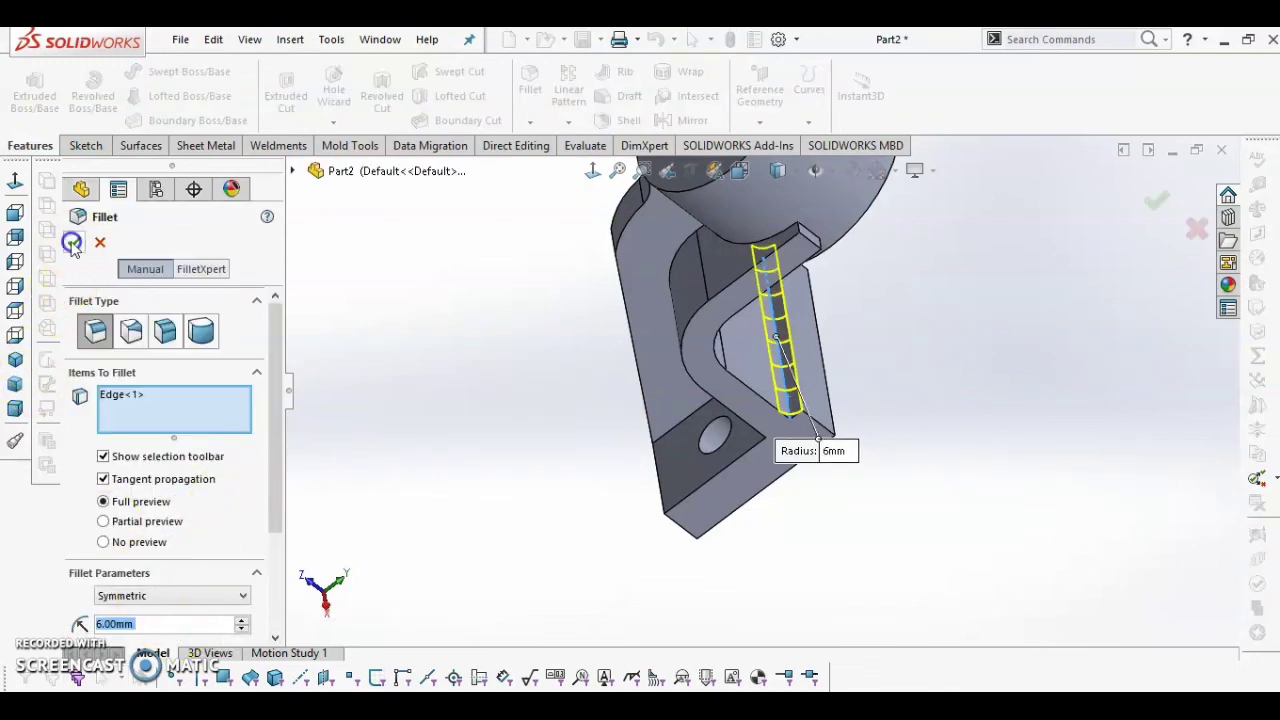
- Examine the filleted bracket from the side and compare its shape with the drawing in original.jpg
{"action": "middle_click_drag", "start_coordinate": [500, 480], "coordinate": [575, 363]}
{"action": "key", "text": "alt+Tab"}
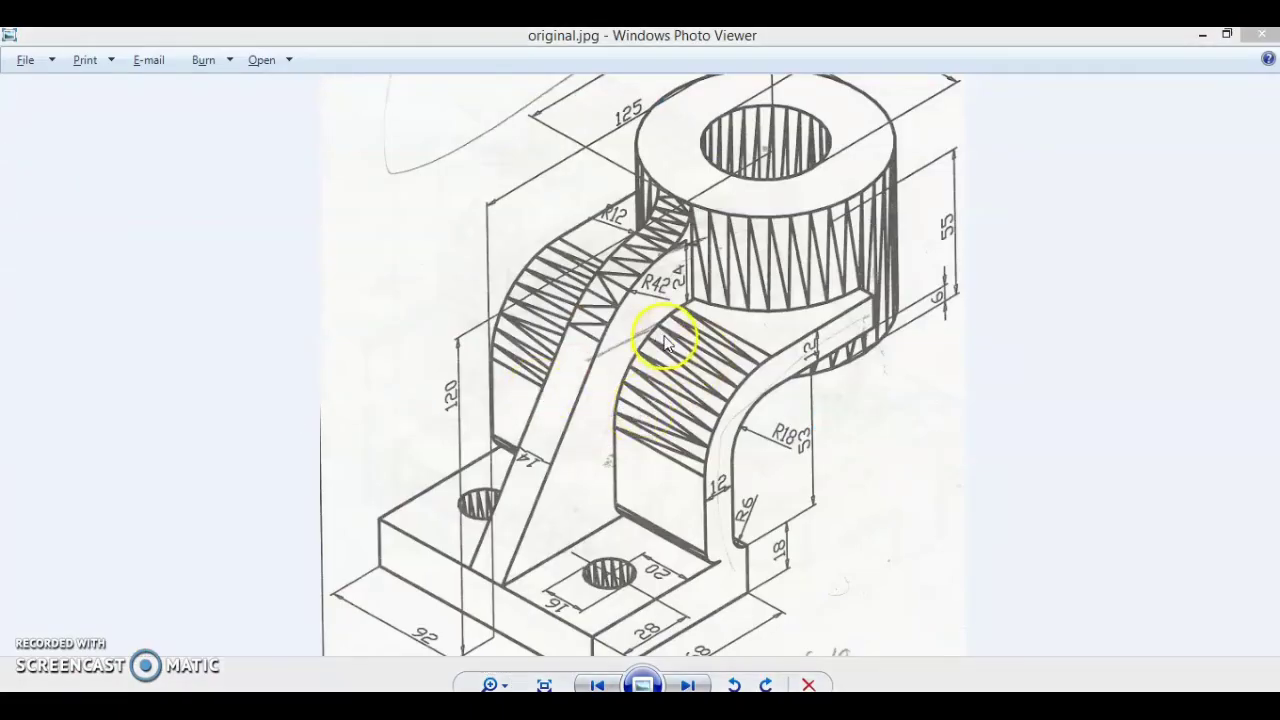
{"action": "key", "text": "alt+Tab"}
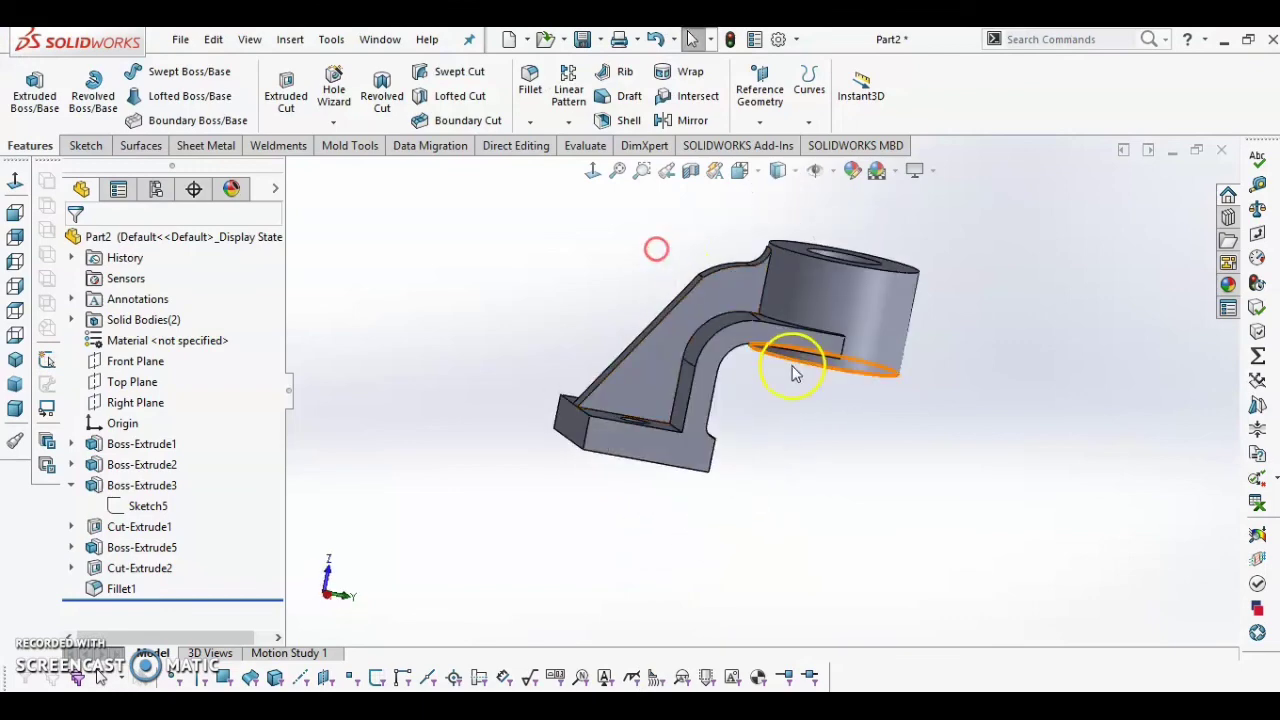